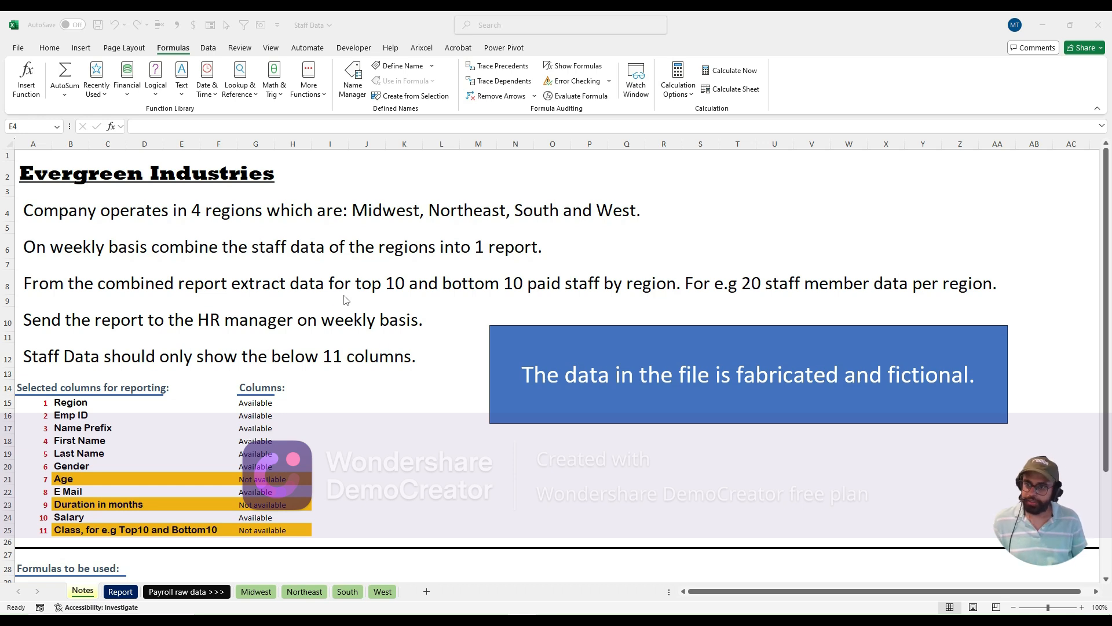
Step: Read the reporting requirements on the Notes sheet about extracting top and bottom paid staff and sending the weekly report
left_click(137, 270)
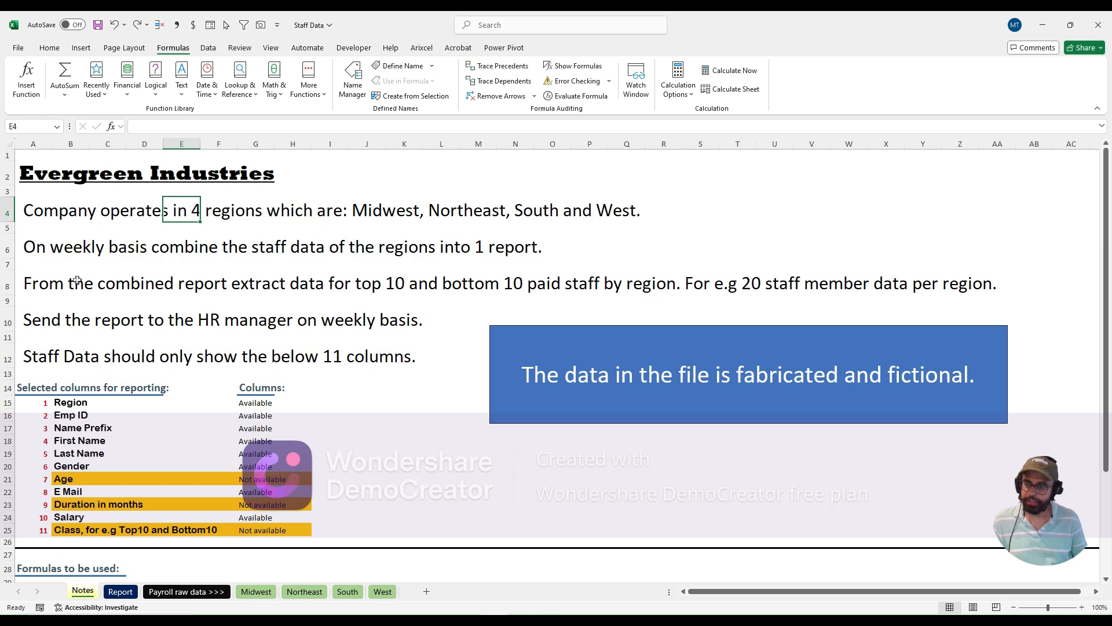
left_click(58, 285)
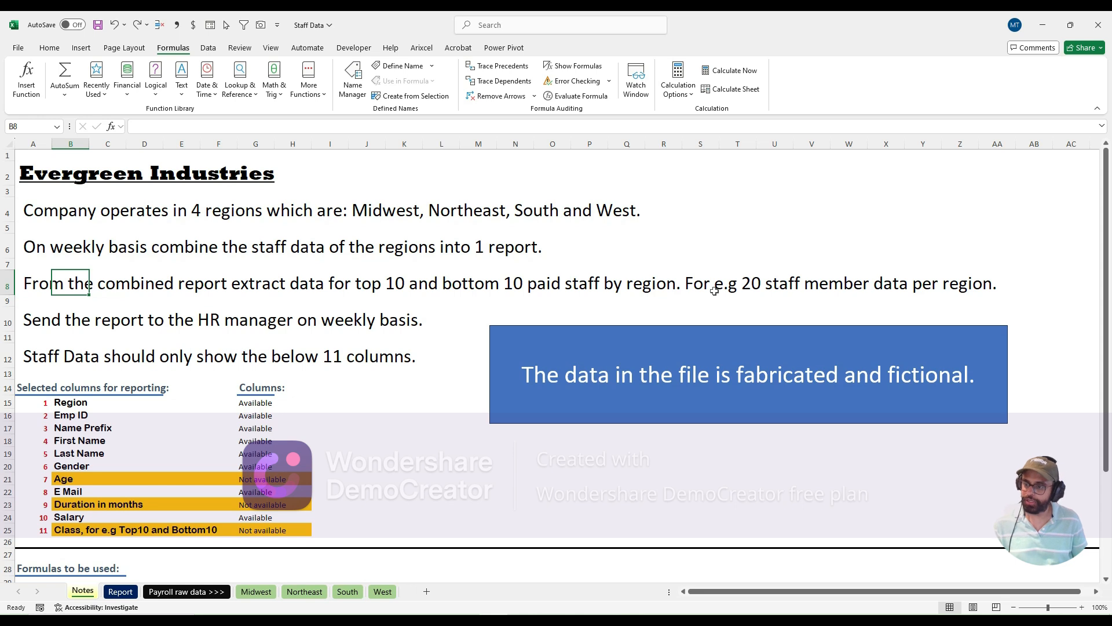
left_click(48, 320)
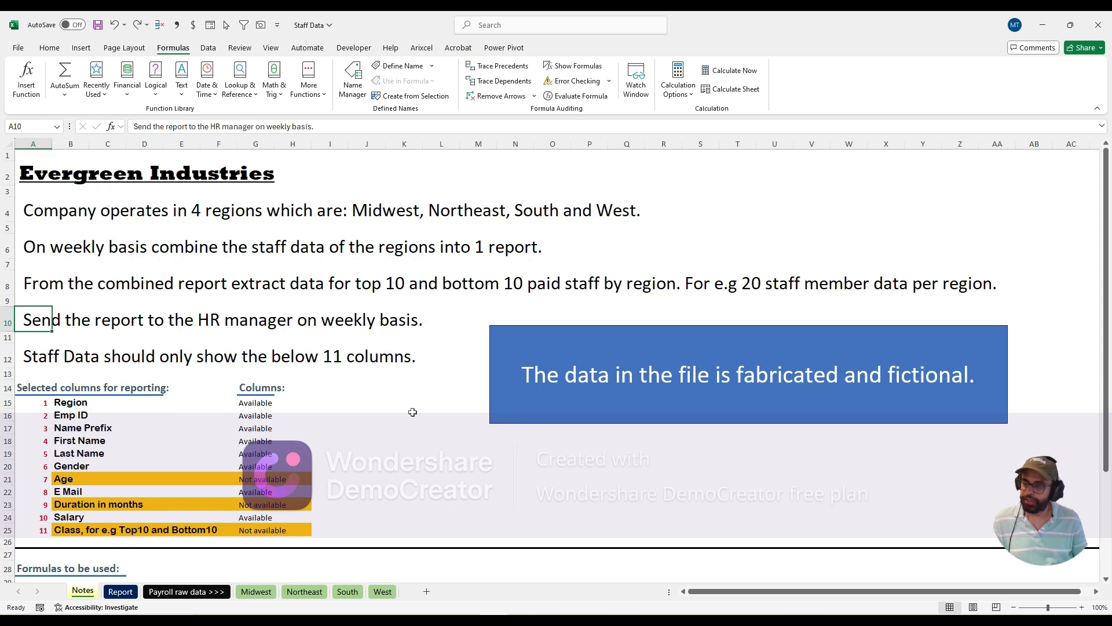
Step: Review the selected reporting columns on the Notes sheet, from Region to Gender, and the highlighted Age, Duration in months and Class entries
scroll(40, 381, "down", 1)
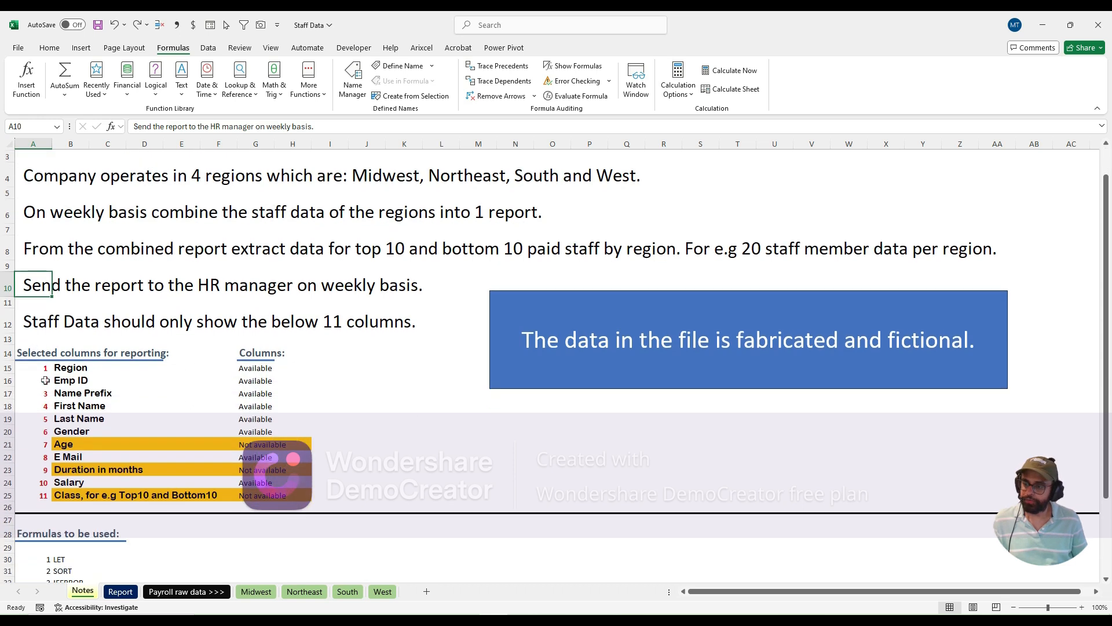
left_click(66, 369)
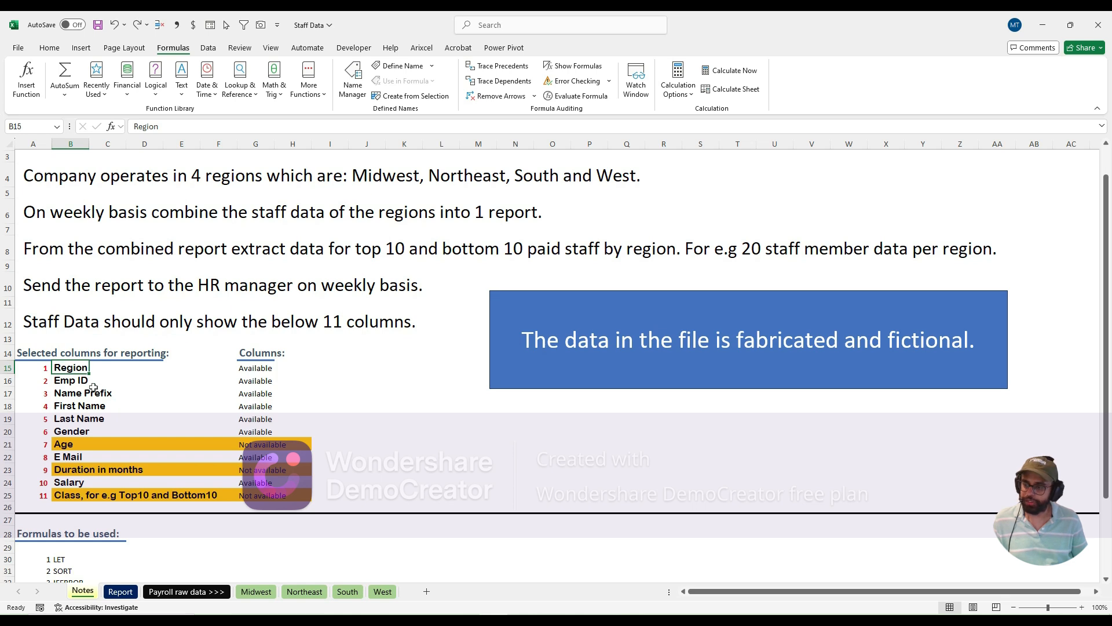
key("ctrl+shift+Down")
left_click(70, 431)
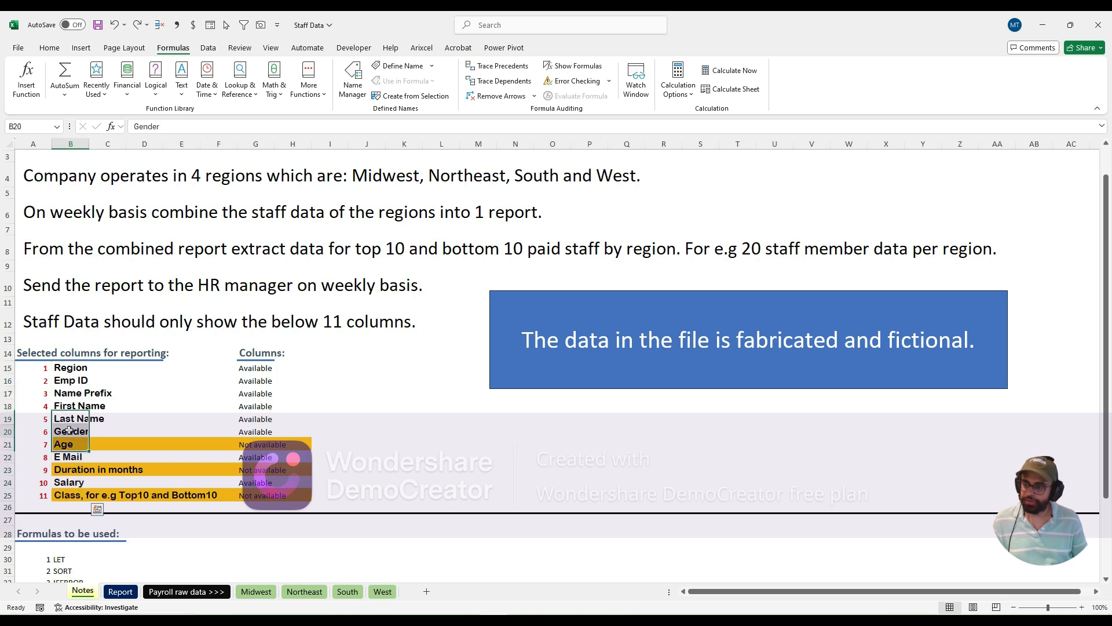
key("ctrl+shift+Up")
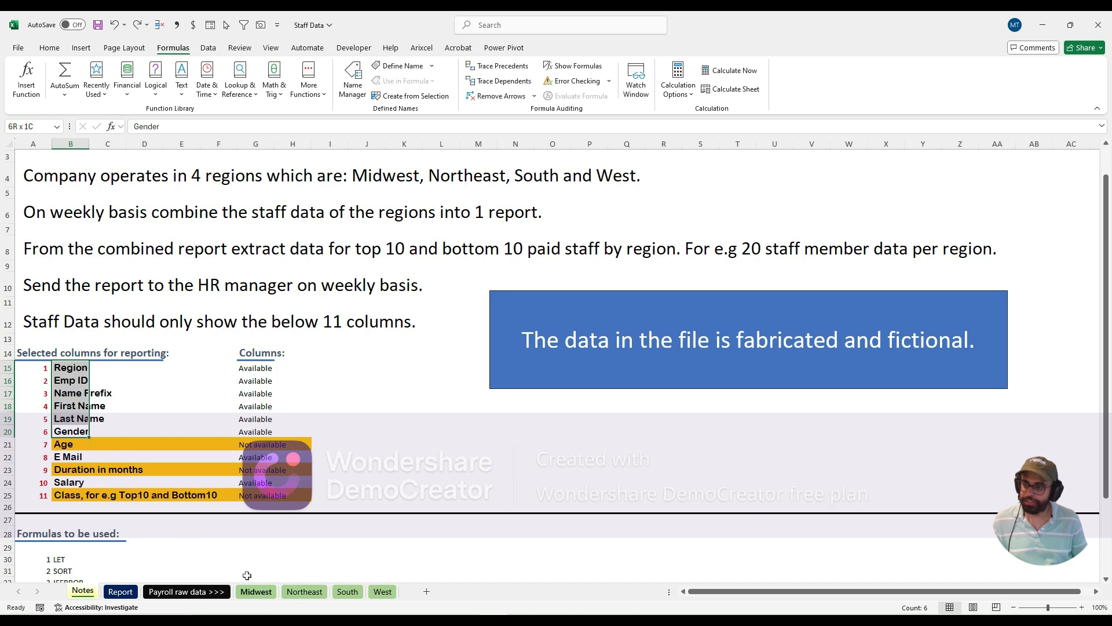
left_click(67, 446)
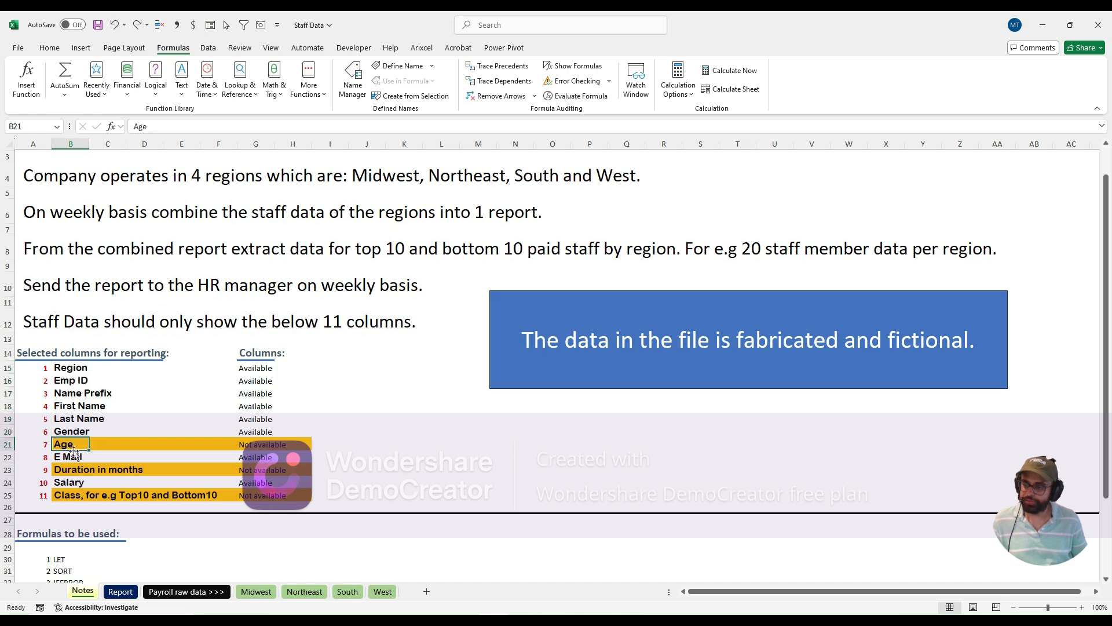
left_click(76, 469, "ctrl")
left_click(73, 495, "ctrl")
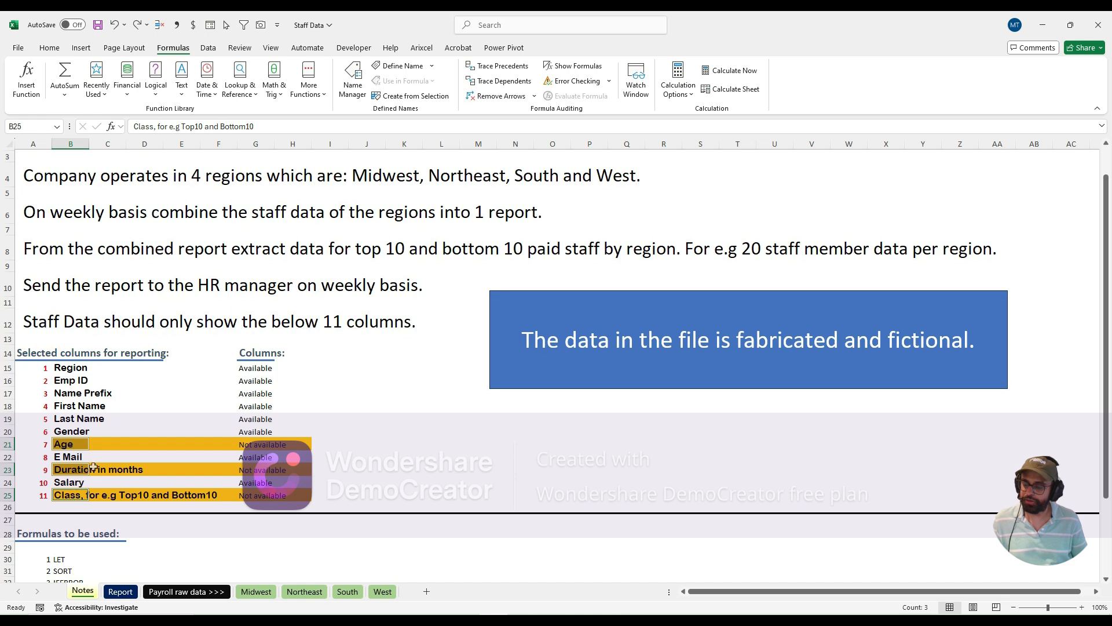
scroll(93, 467, "up", 1)
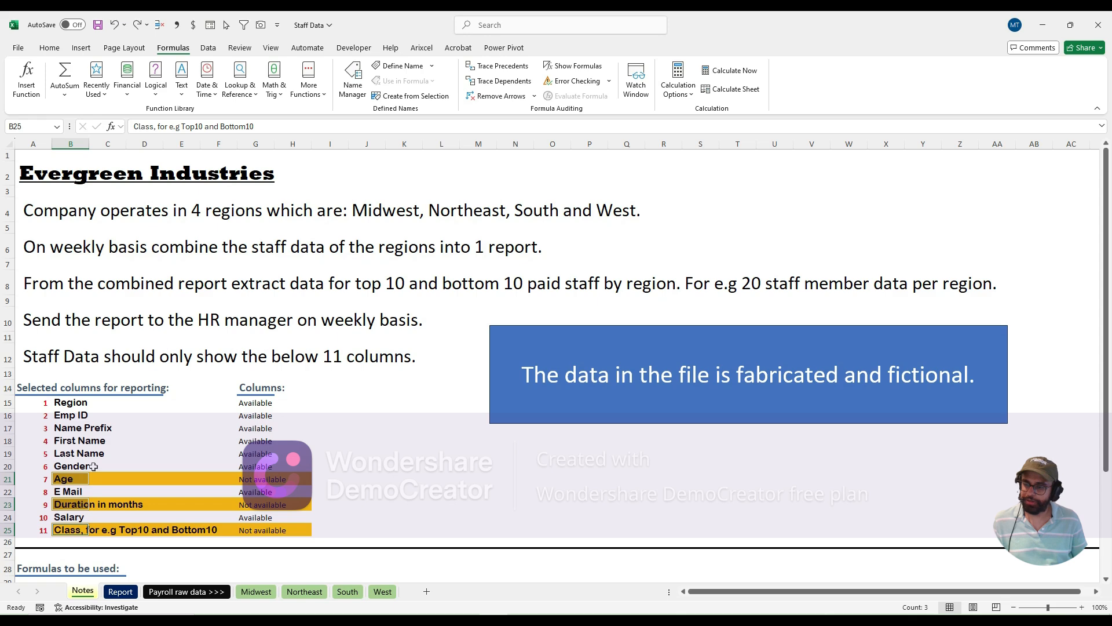
Step: Examine the list of formulas to be used on the Notes sheet, from LET to LAMBDA, singling out ROUNDDOWN, TODAY and IFERROR
scroll(94, 467, "down", 4)
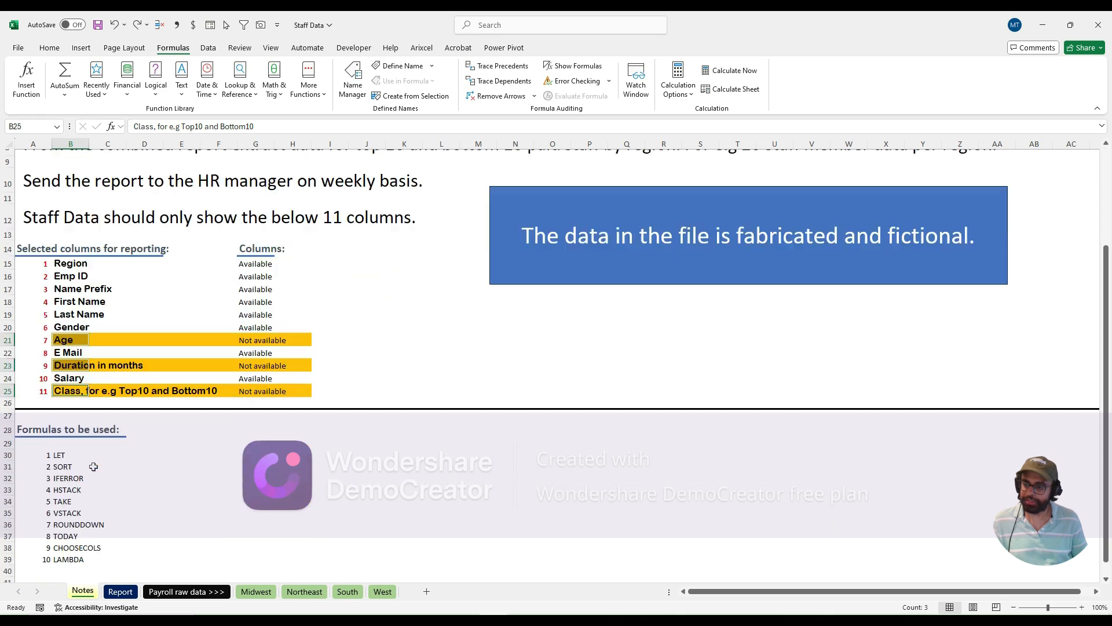
left_click(248, 470)
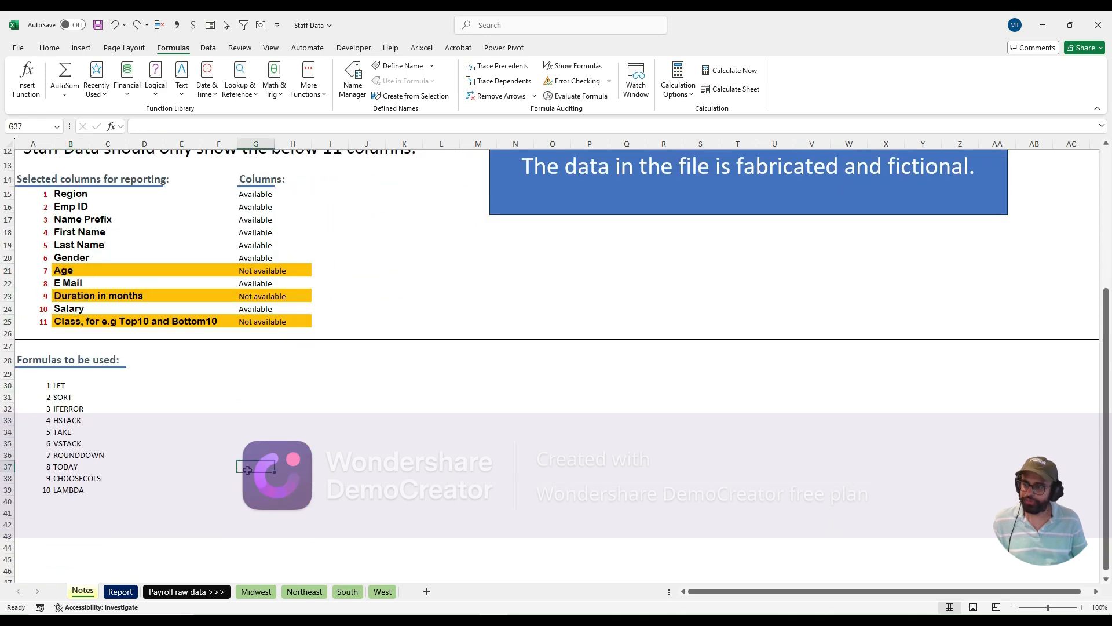
scroll(247, 470, "up", 1, "ctrl")
scroll(315, 462, "down", 1)
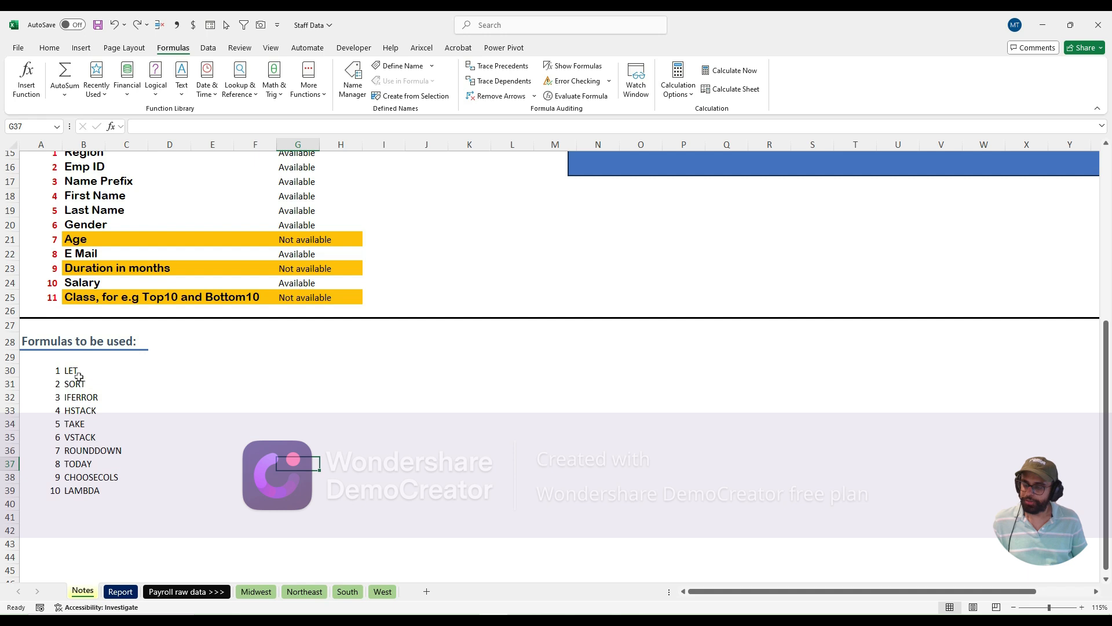
left_click_drag(78, 377, 89, 485)
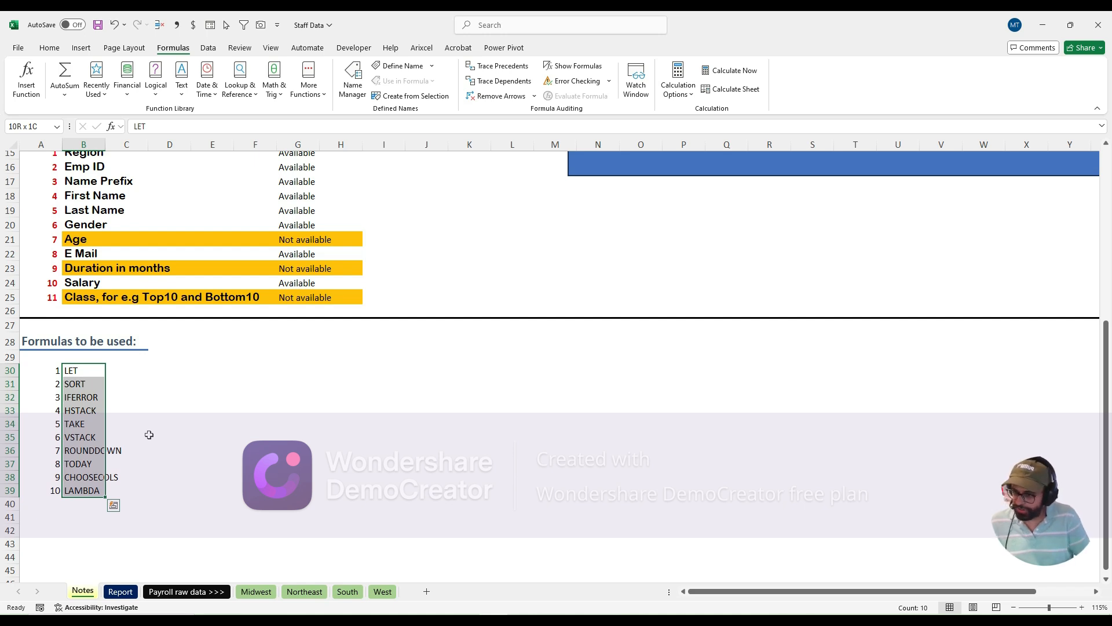
left_click(88, 451)
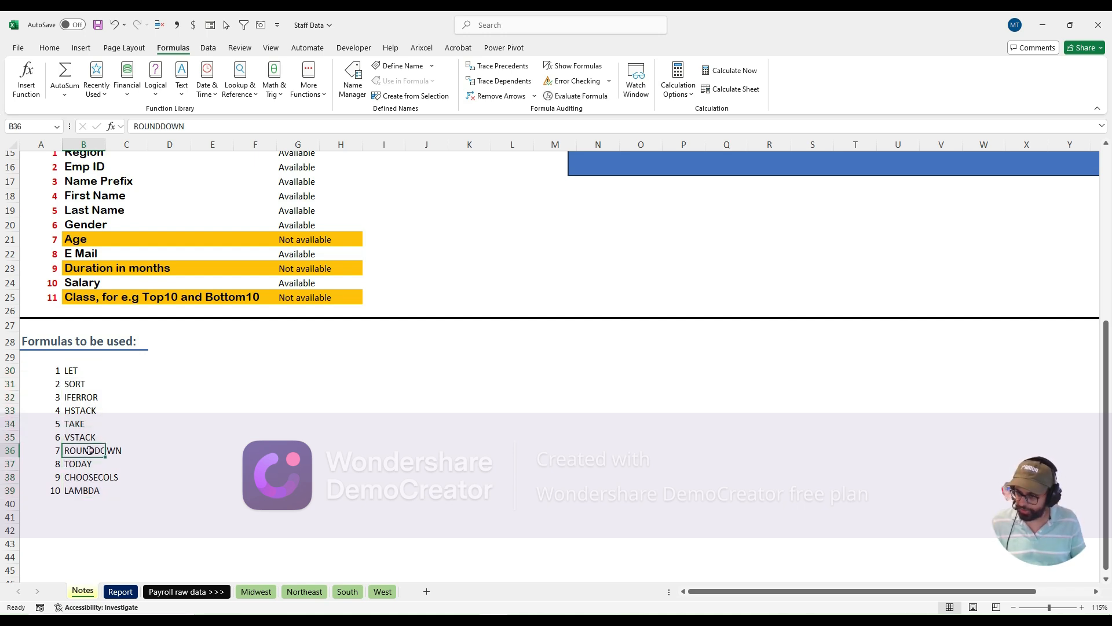
left_click(78, 466, "ctrl")
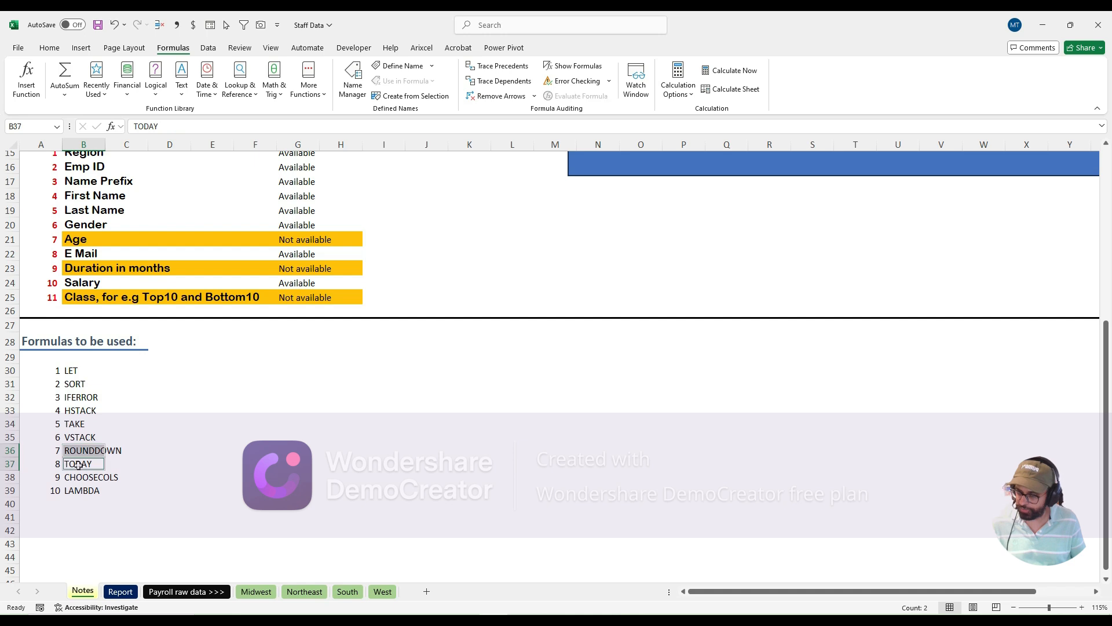
left_click(82, 397, "ctrl")
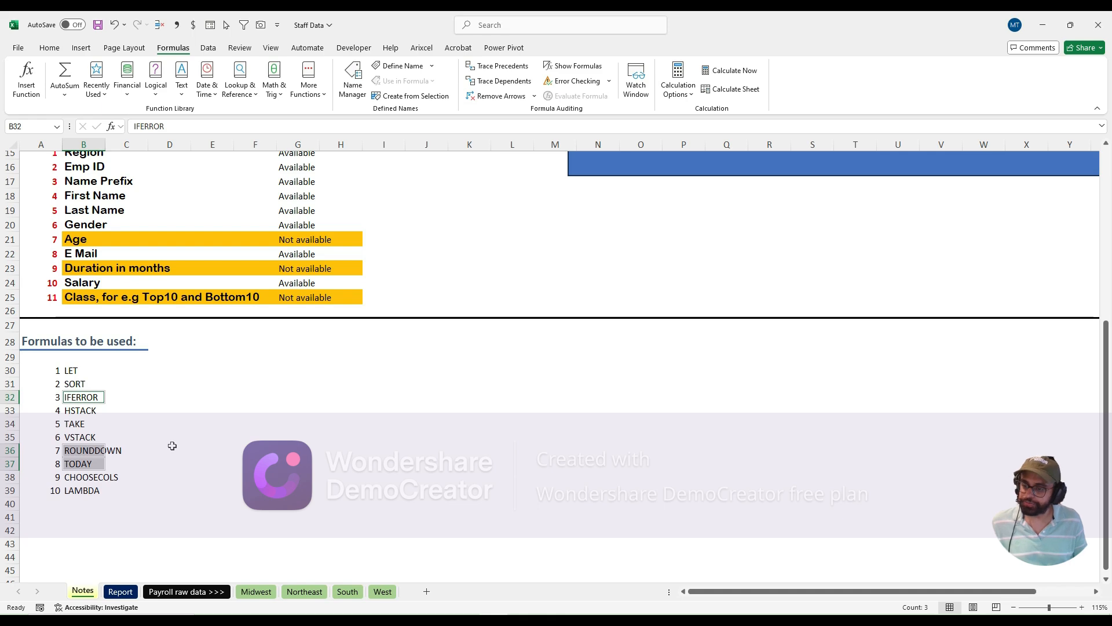
scroll(172, 446, "up", 5)
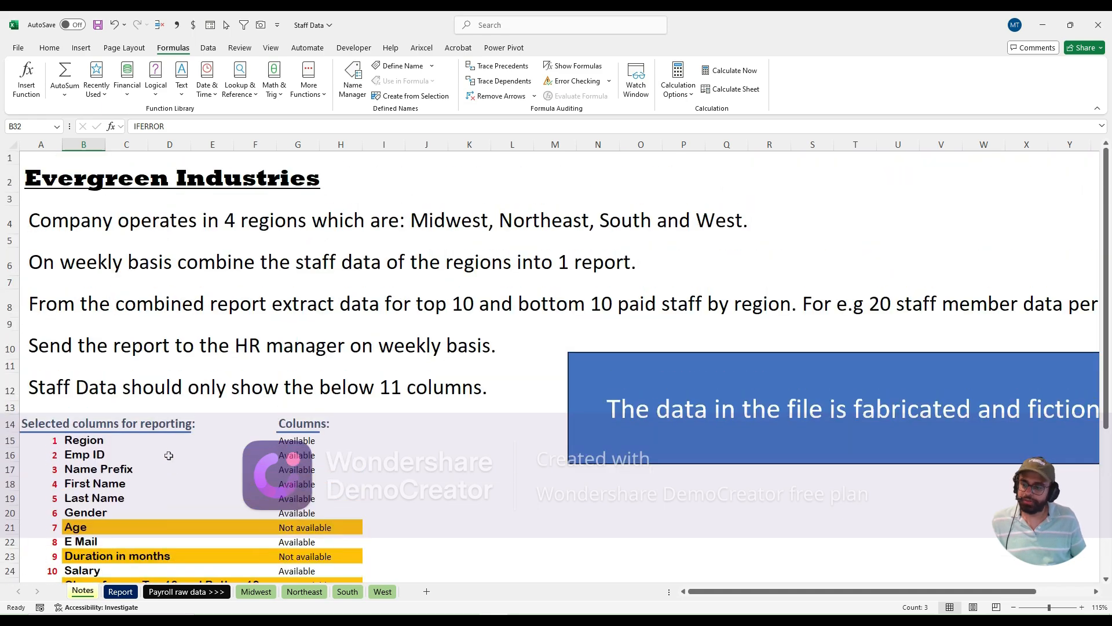
Step: Examine the Report sheet's hardcoded Midwest Top10 rows, including Duration and Staff Age, alongside the Midwest raw data and the Notes sheet
left_click(119, 592)
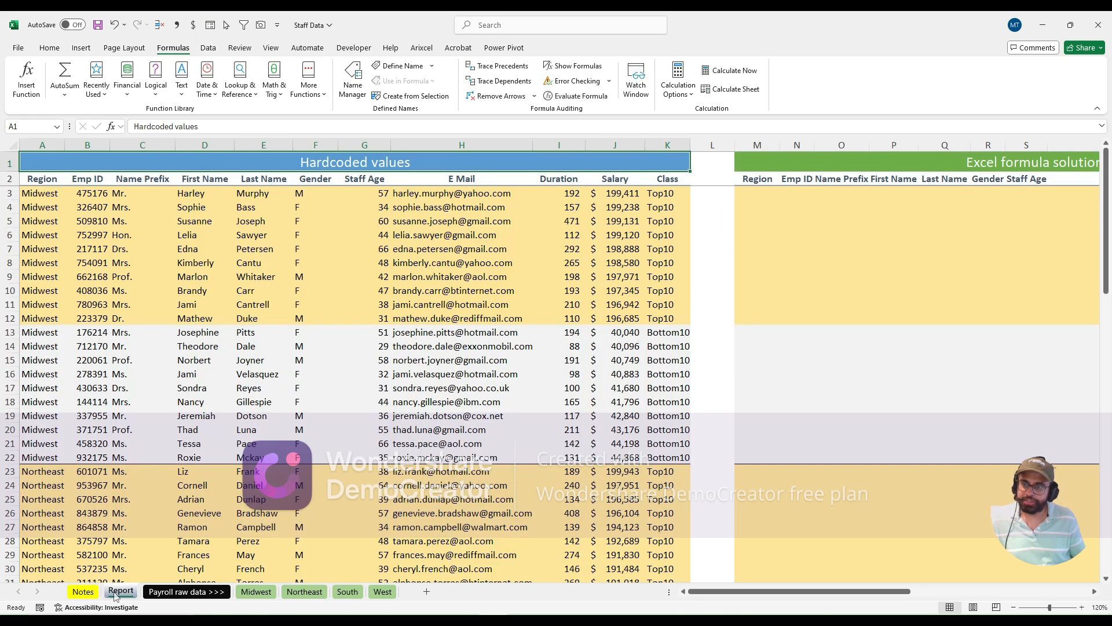
left_click(45, 194)
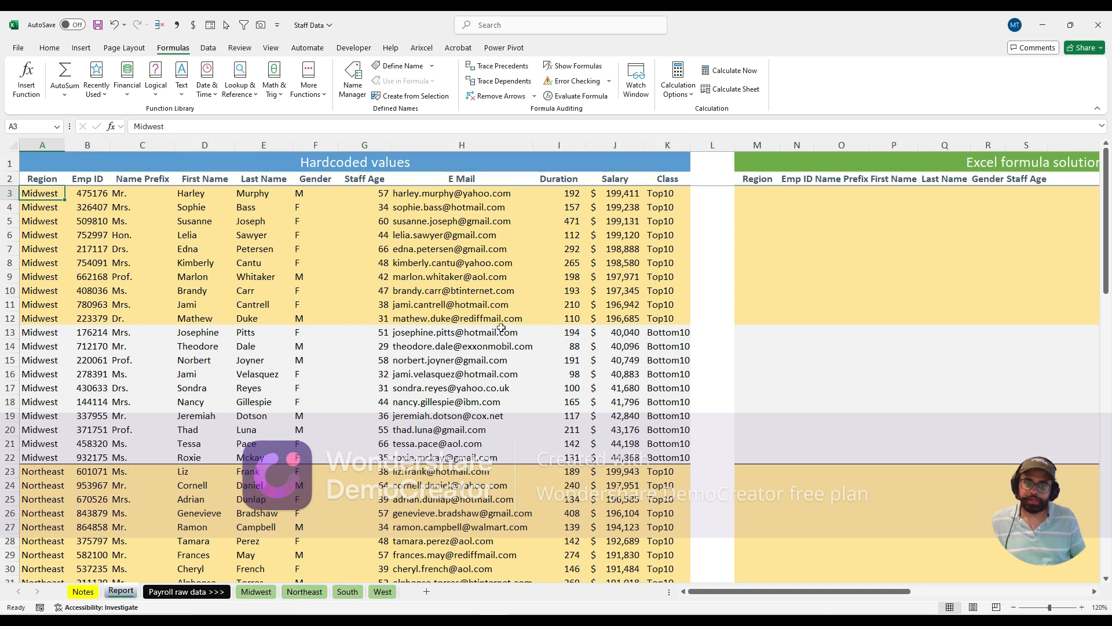
left_click(673, 318, "shift")
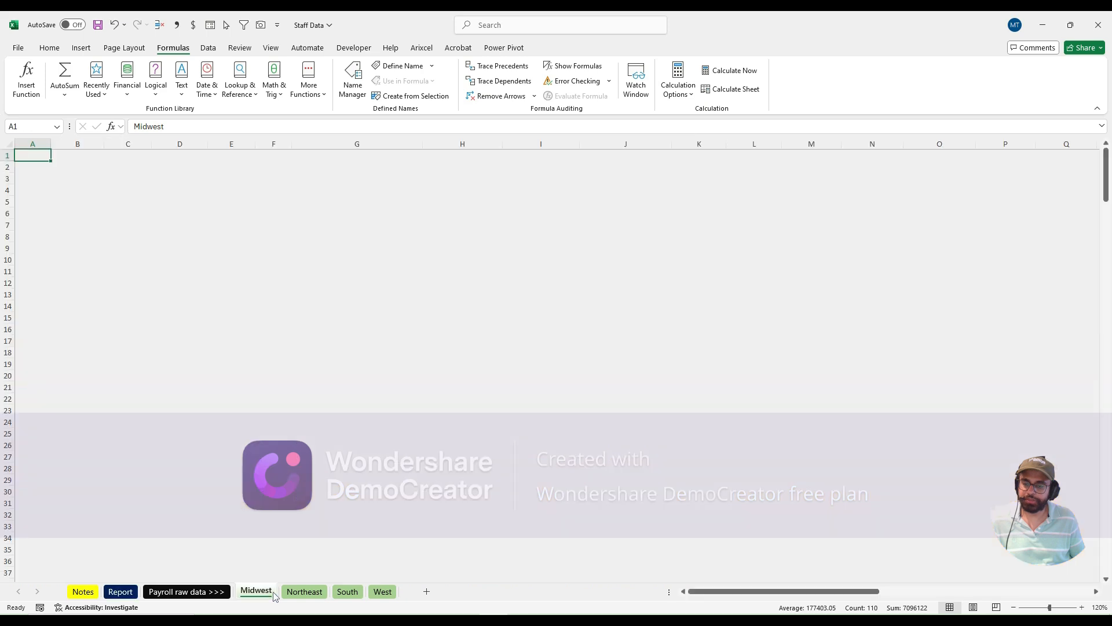
left_click(270, 591)
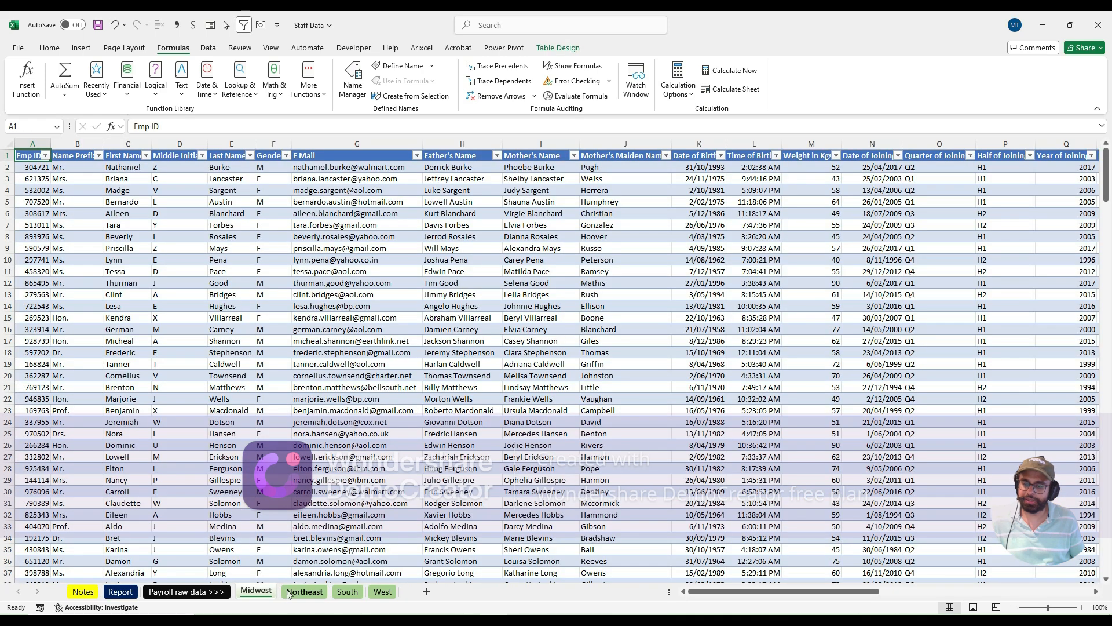
left_click(80, 592)
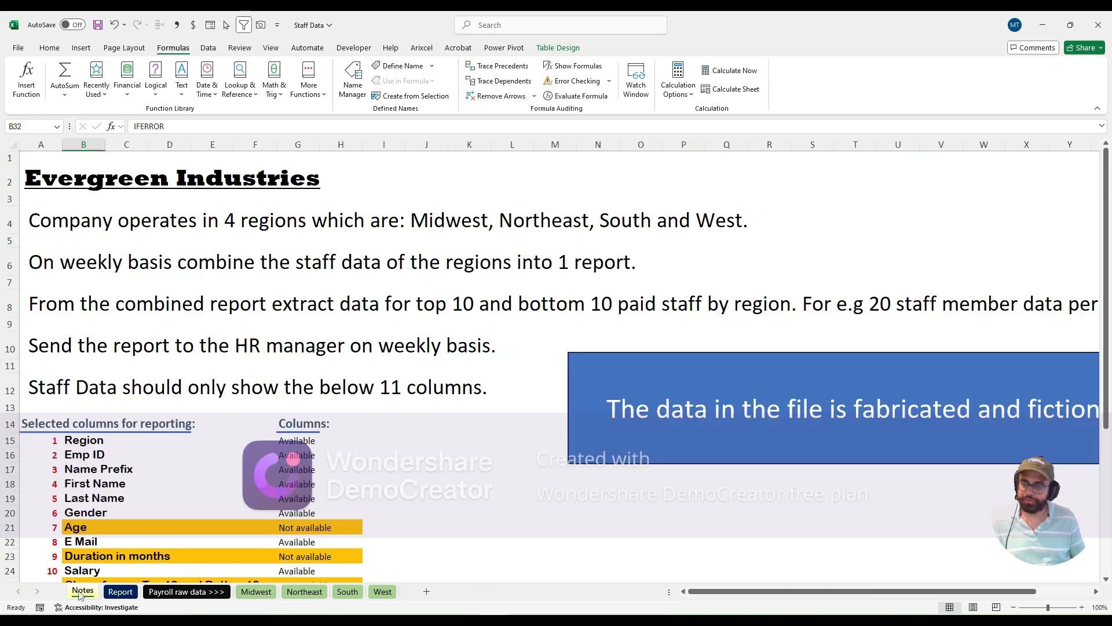
left_click(121, 592)
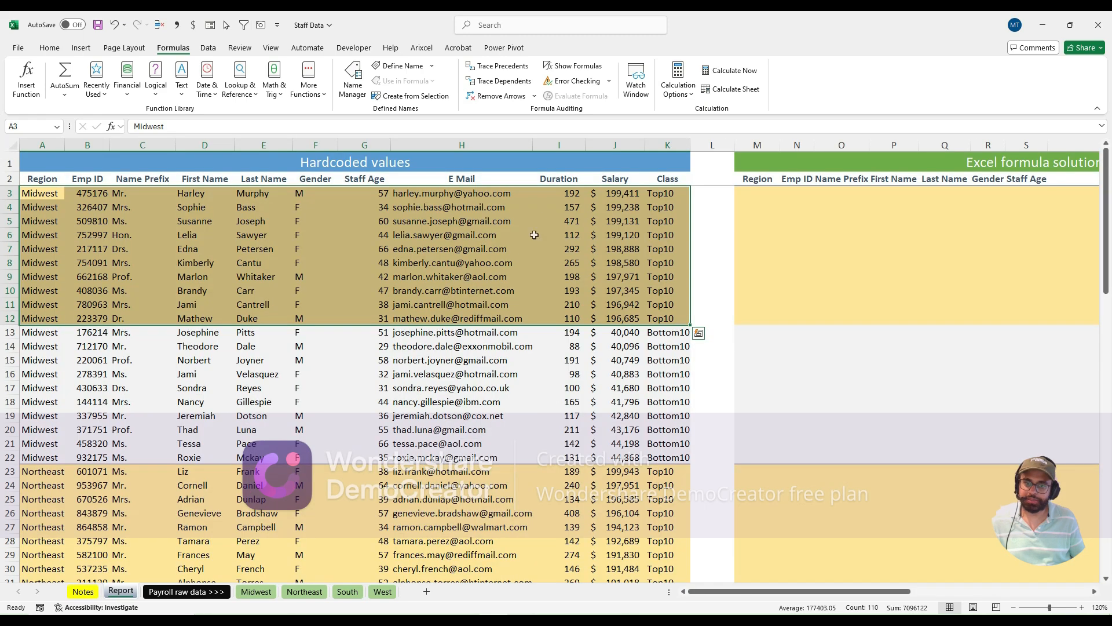
left_click(576, 195)
left_click(380, 196)
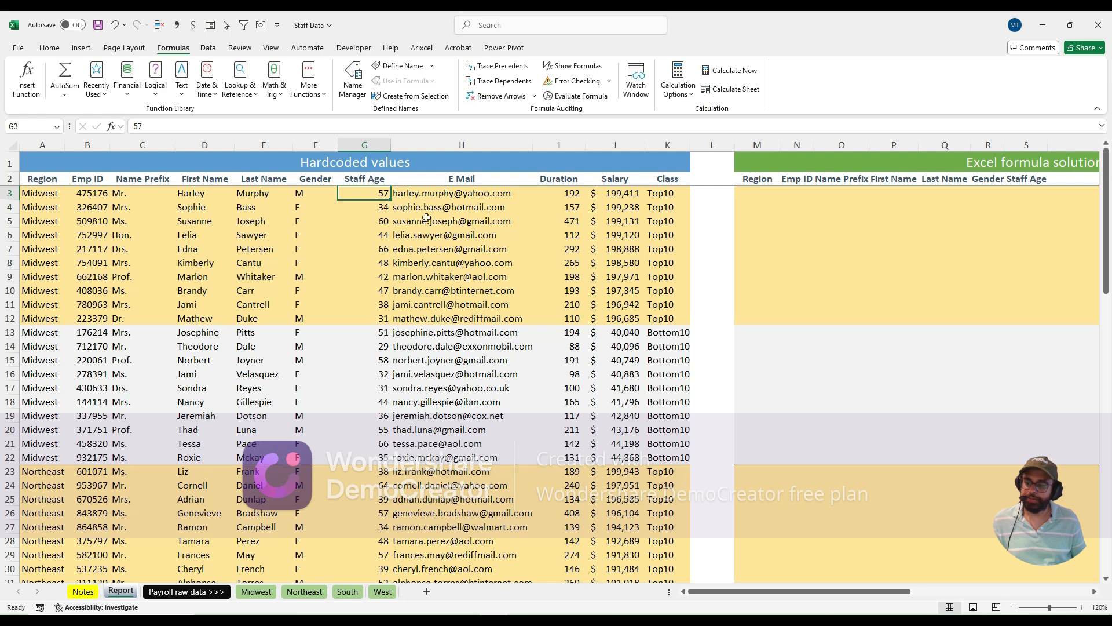
Step: Review the Report sheet's hardcoded values block, the empty Excel formula solution area and the CHECK grid beside it
left_click(745, 189)
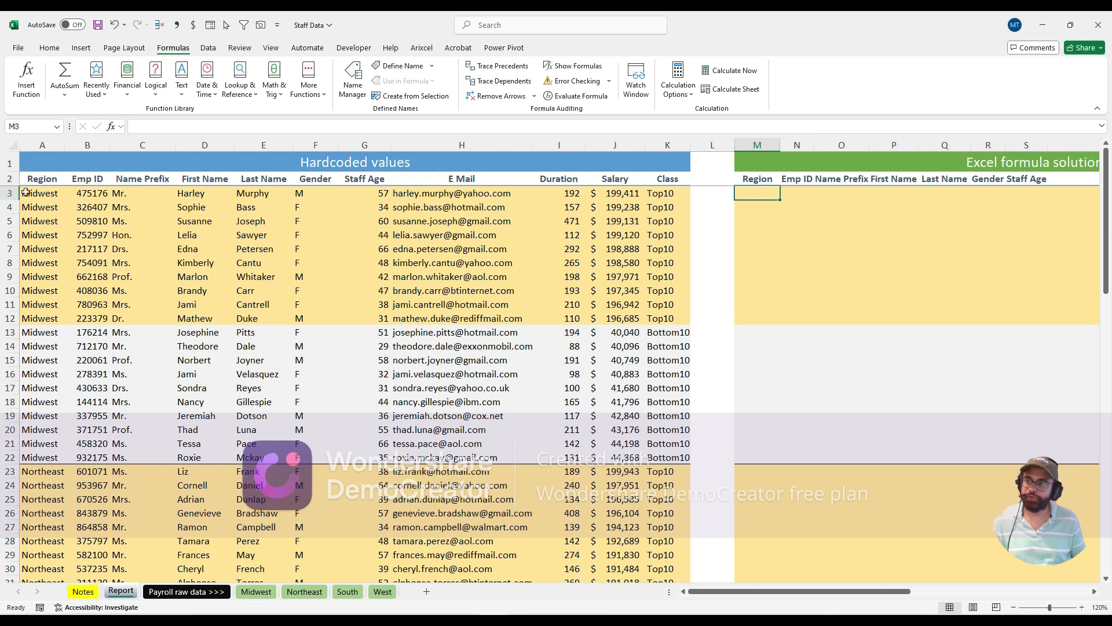
left_click(41, 145)
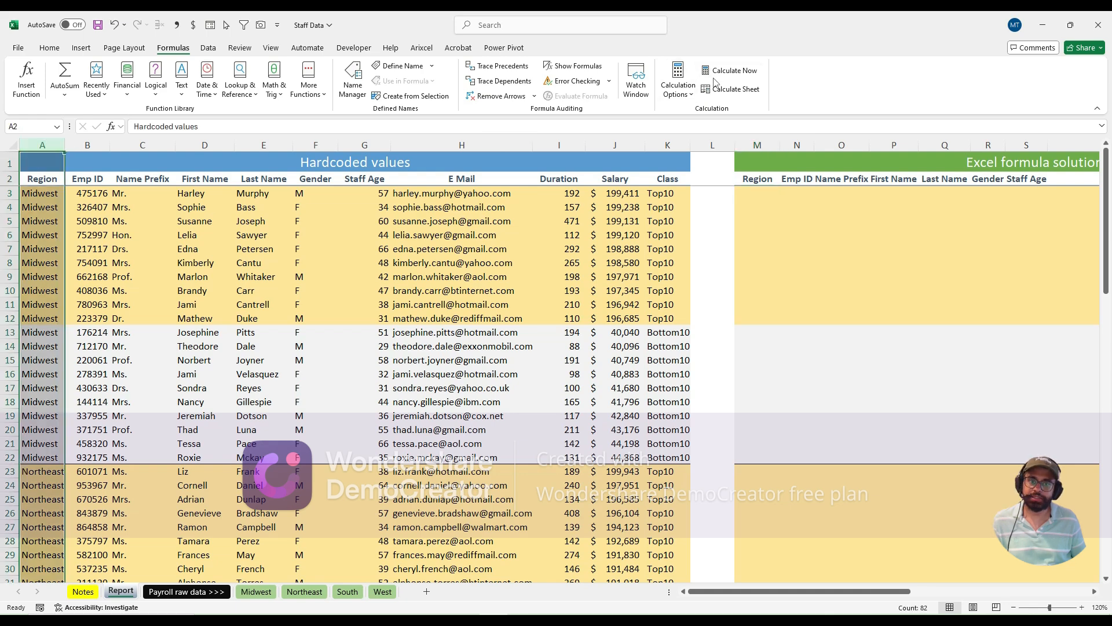
left_click(667, 145, "shift")
left_click_drag(803, 594, 811, 593)
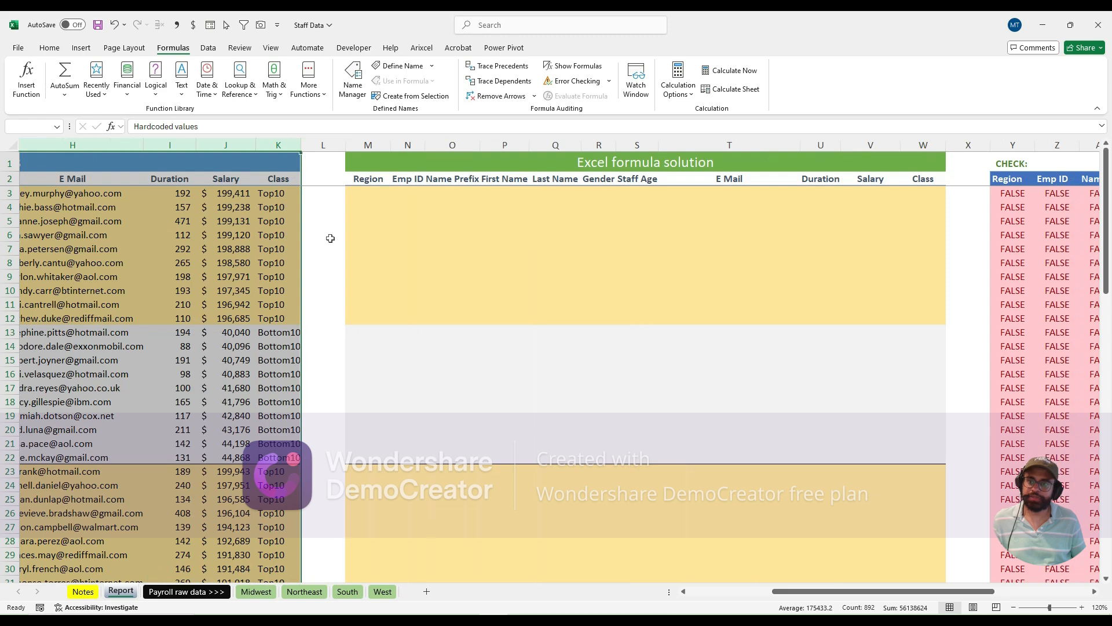
left_click(376, 190)
left_click(910, 194, "shift")
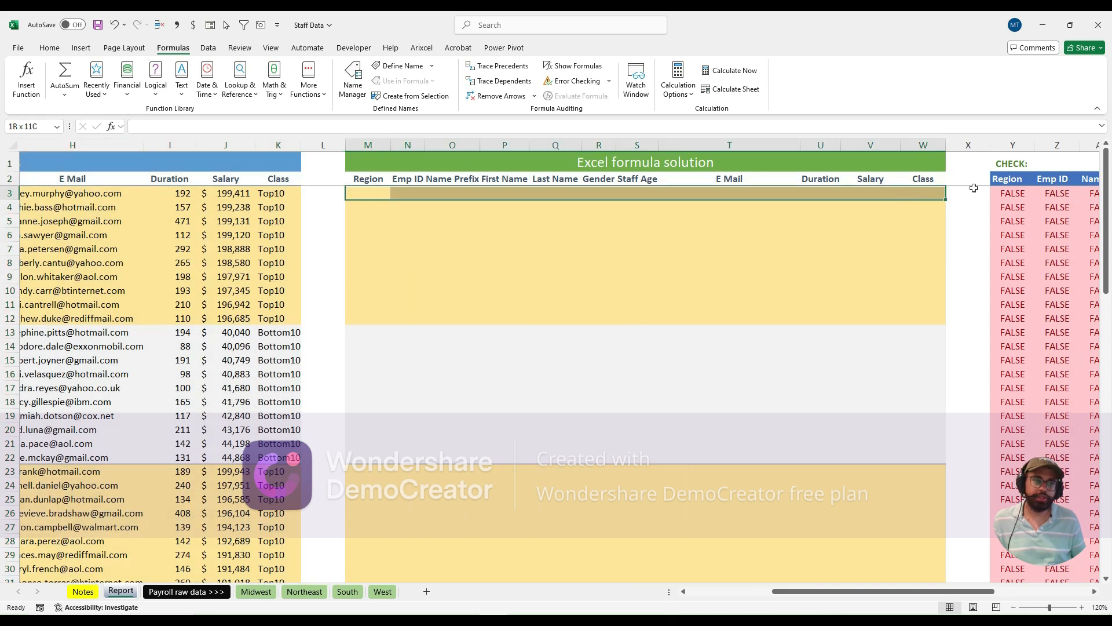
left_click(1013, 194)
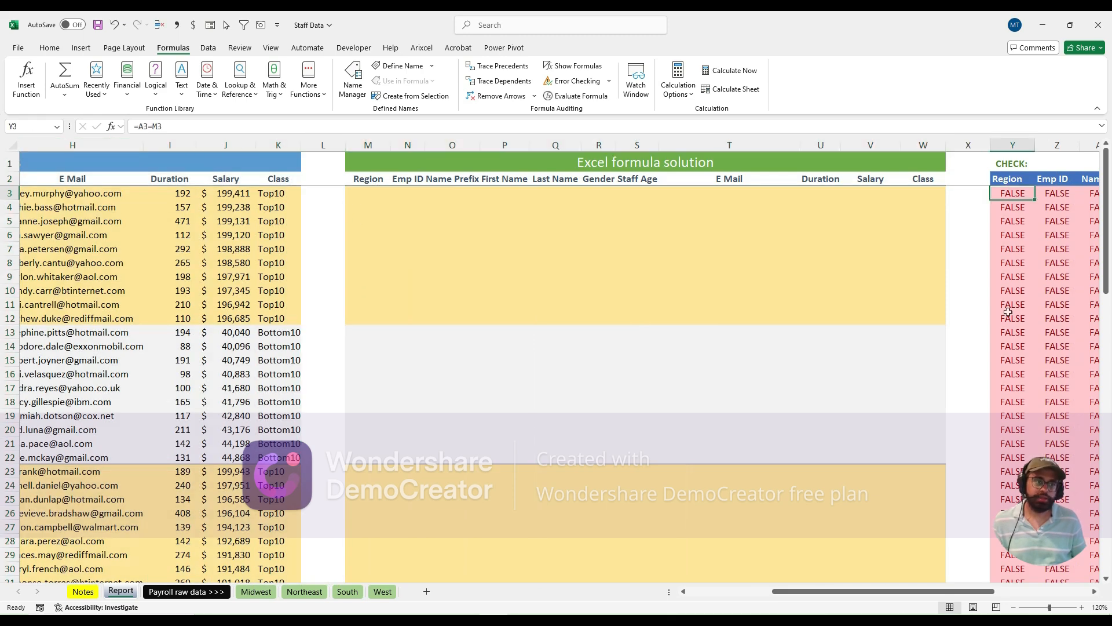
left_click_drag(966, 596, 1061, 597)
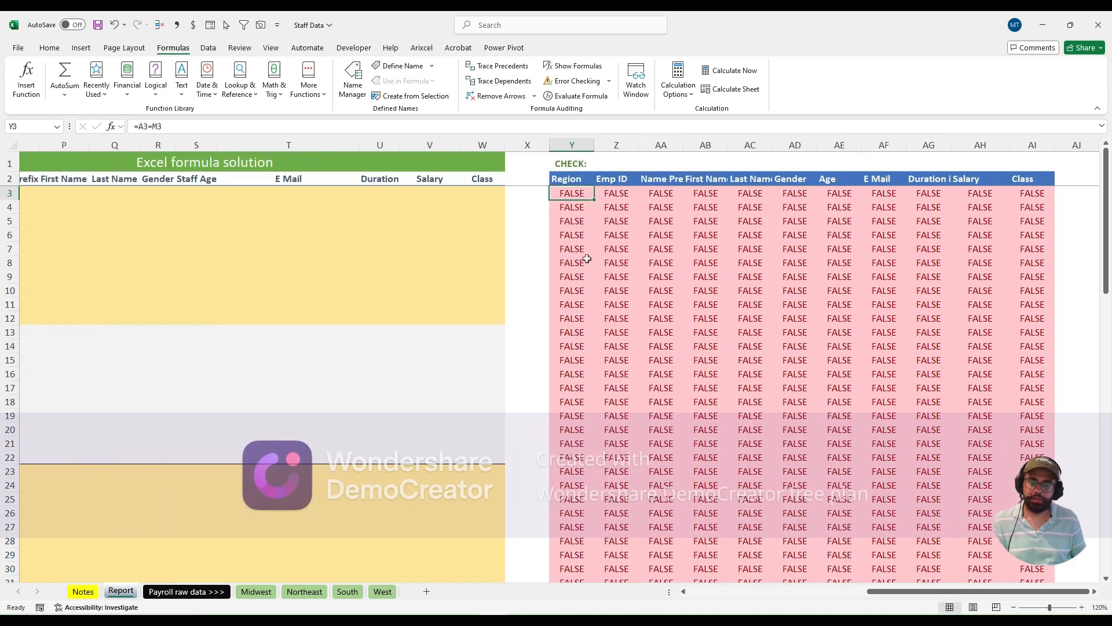
Step: Inspect which cells the first Region check in Y3 compares, and view the Midwest raw data before returning to the Report sheet
left_click_drag(870, 596, 691, 595)
key("F2")
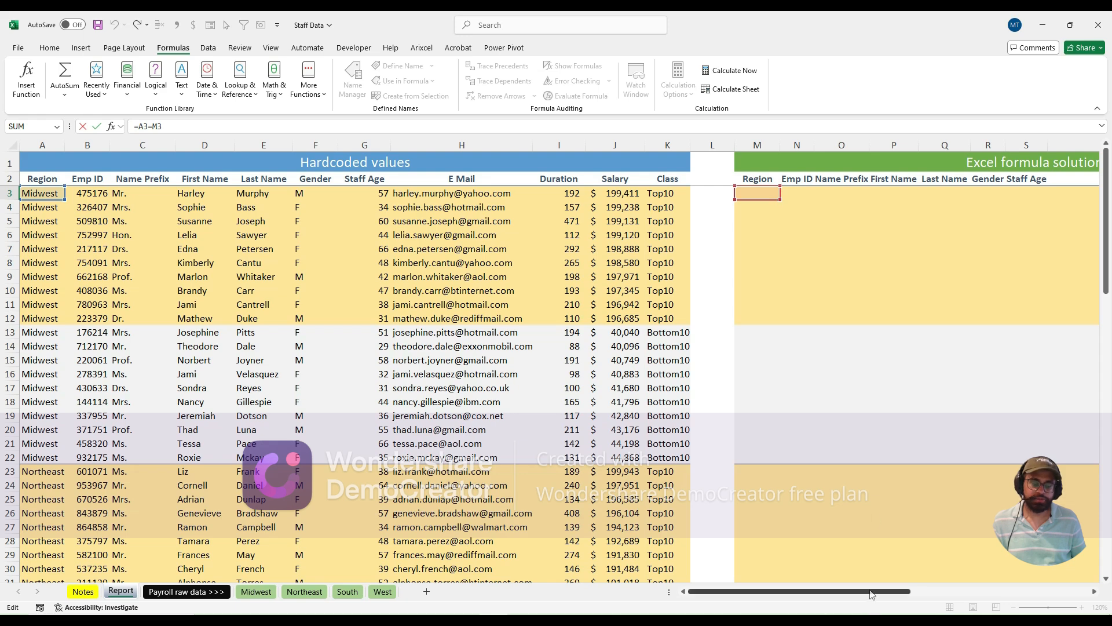
key("ctrl+Return")
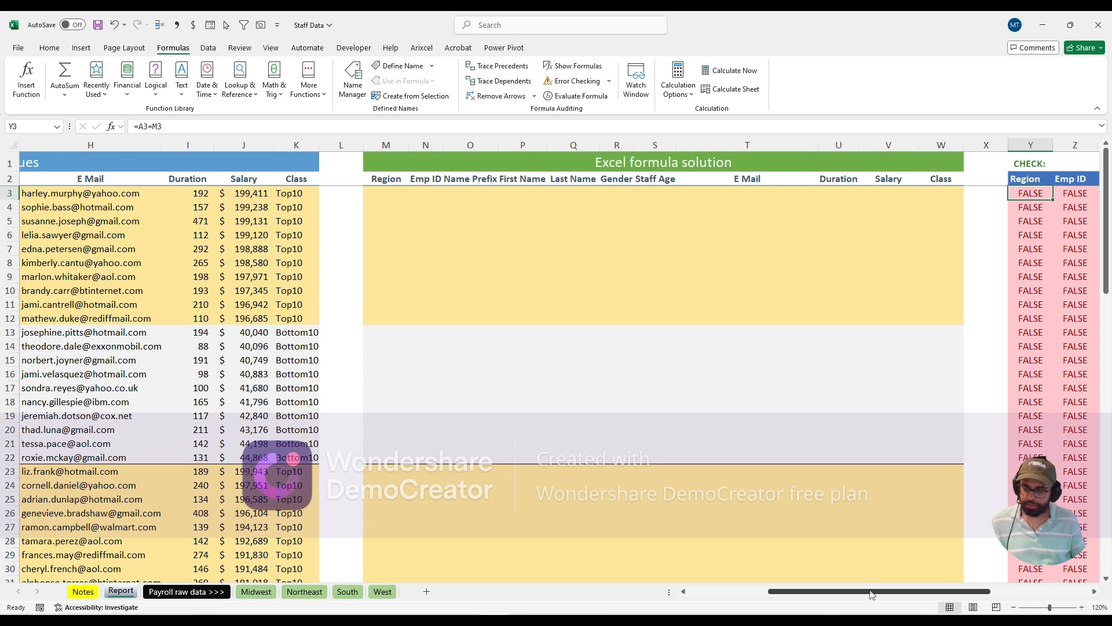
left_click(257, 592)
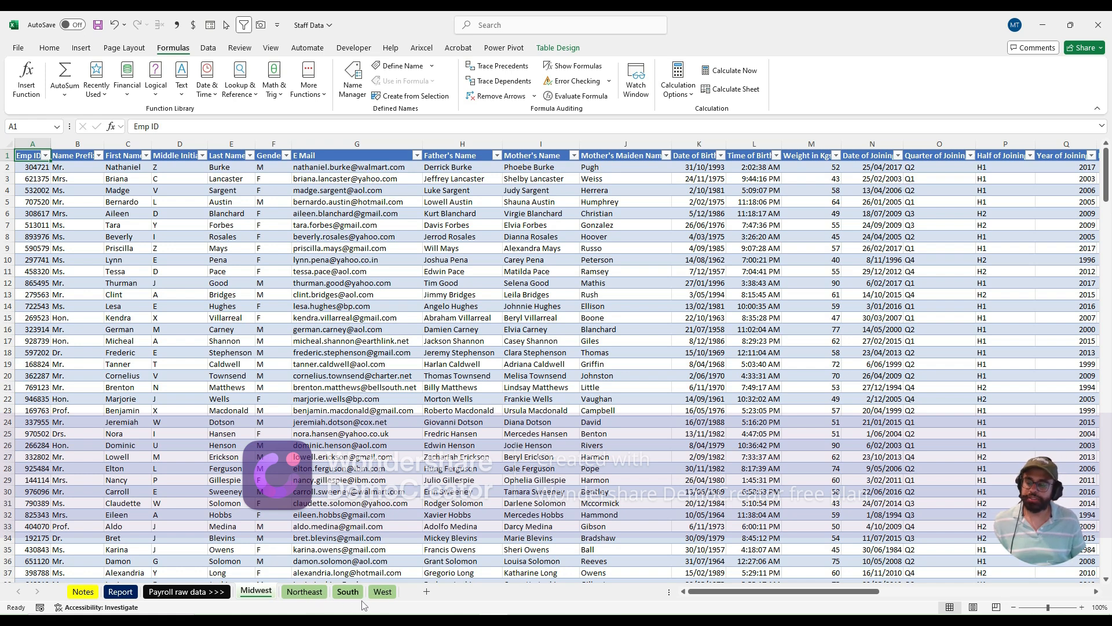
left_click(129, 590)
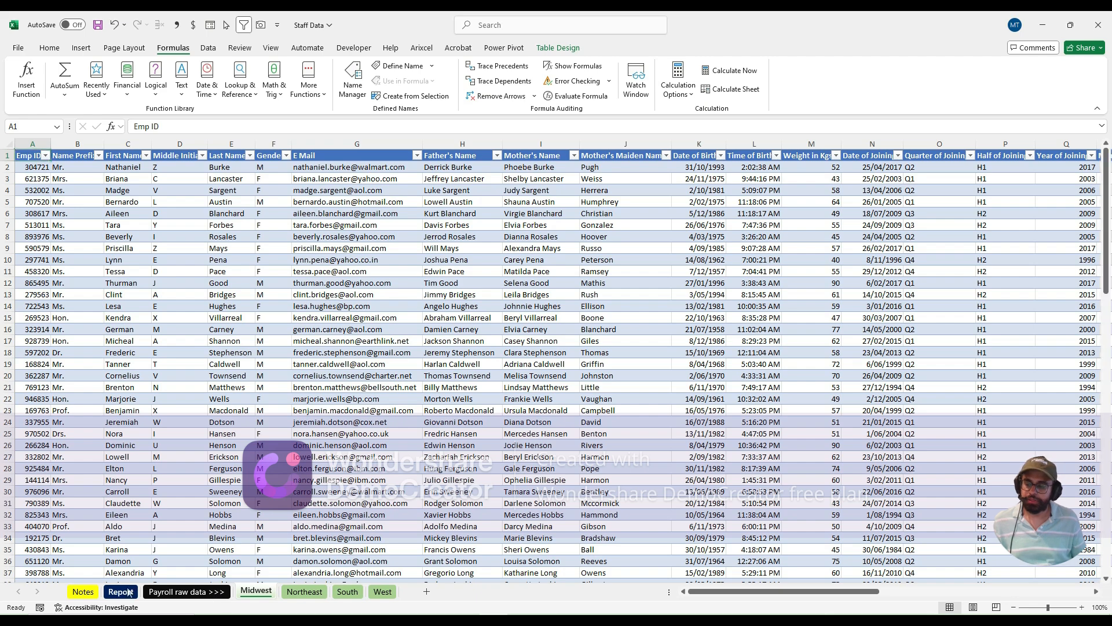
Step: Examine the CHECK grid and the empty area beyond it on the Report sheet, plus the Midwest and Northeast raw data layouts
scroll(950, 592, "right", 3)
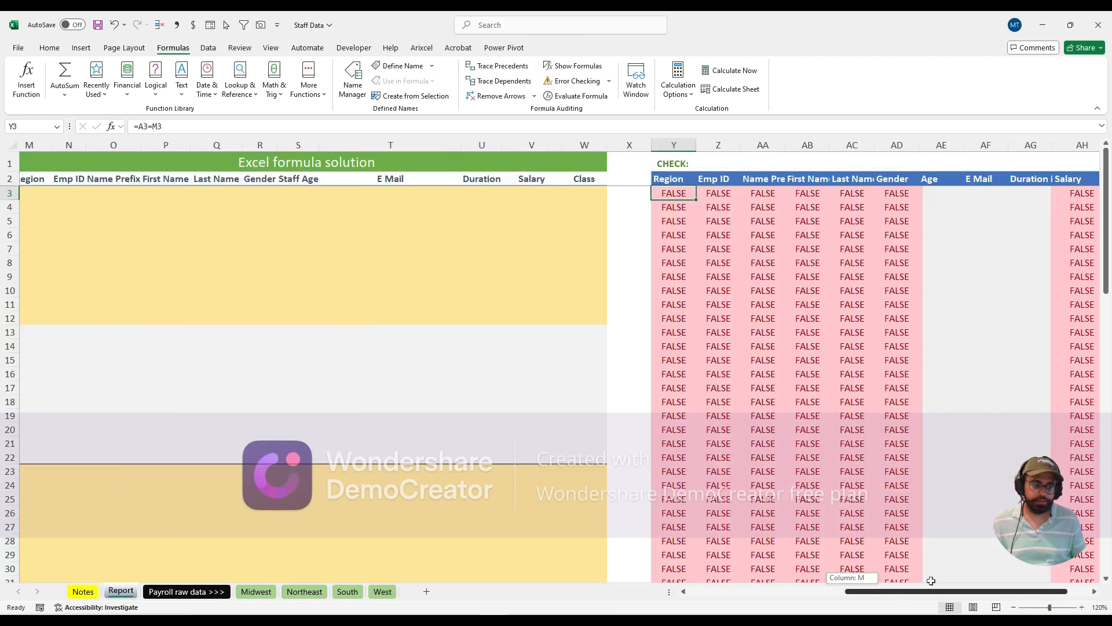
left_click_drag(936, 591, 1043, 587)
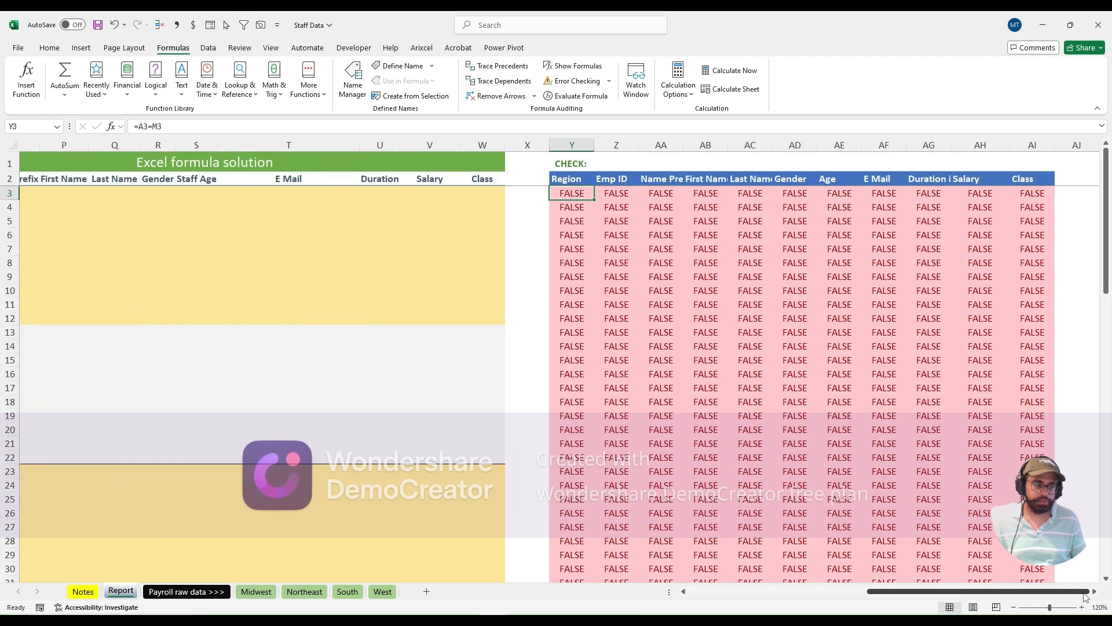
left_click(1094, 591)
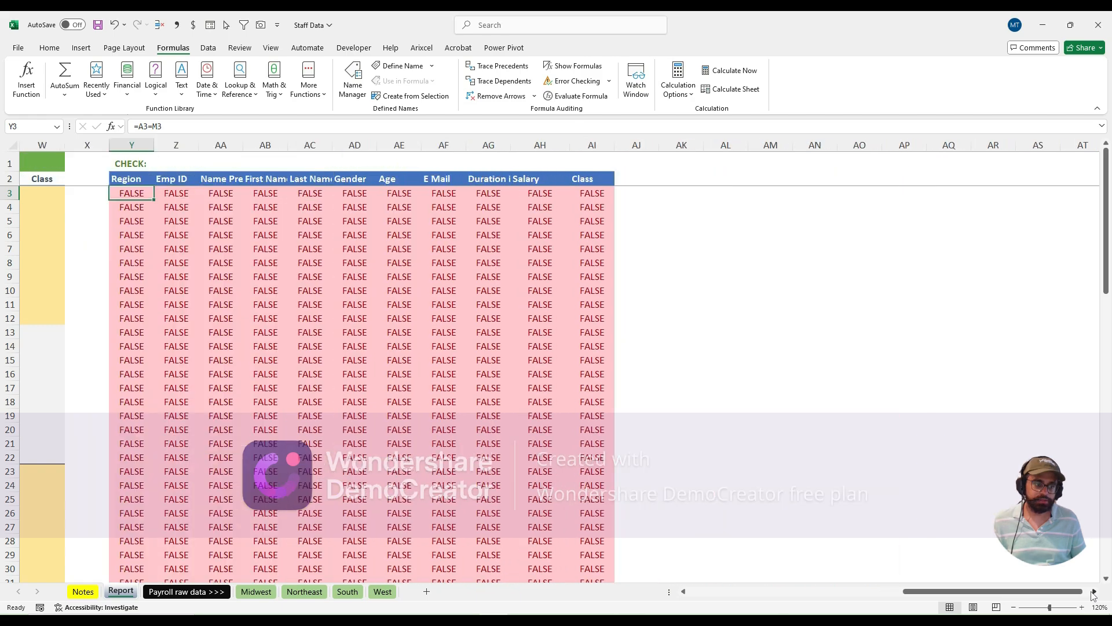
left_click(1094, 593)
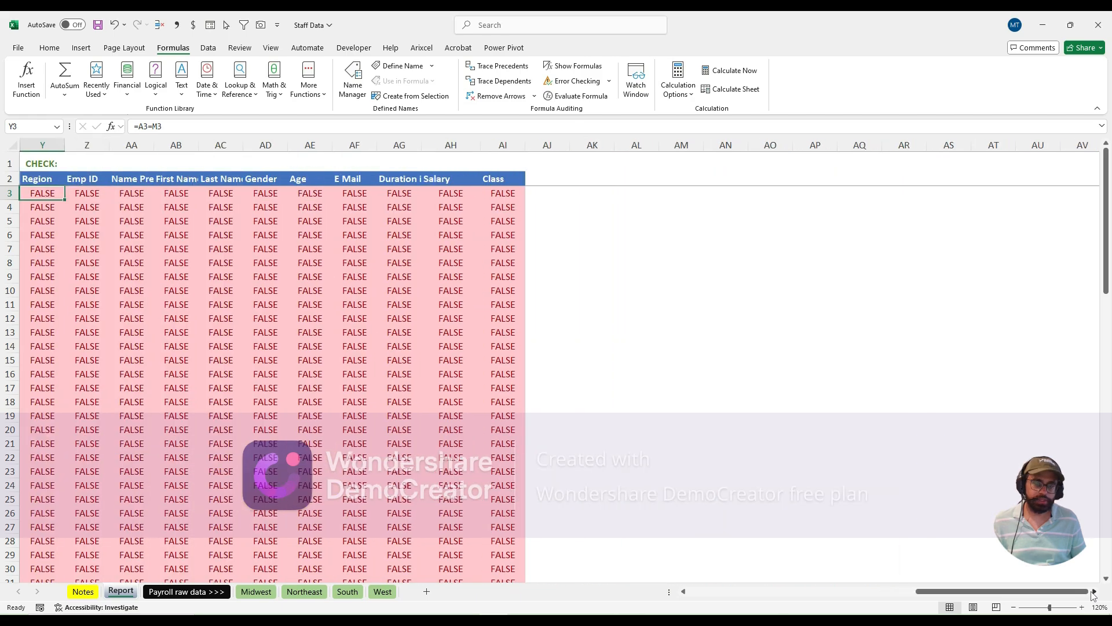
left_click(1094, 593)
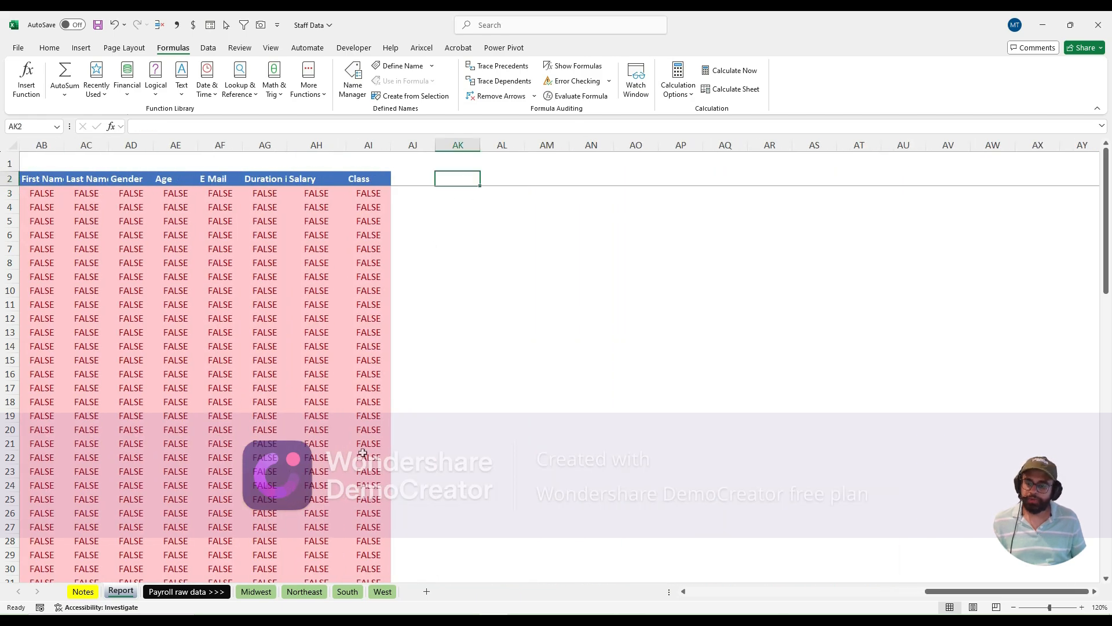
left_click(260, 593)
left_click(305, 592)
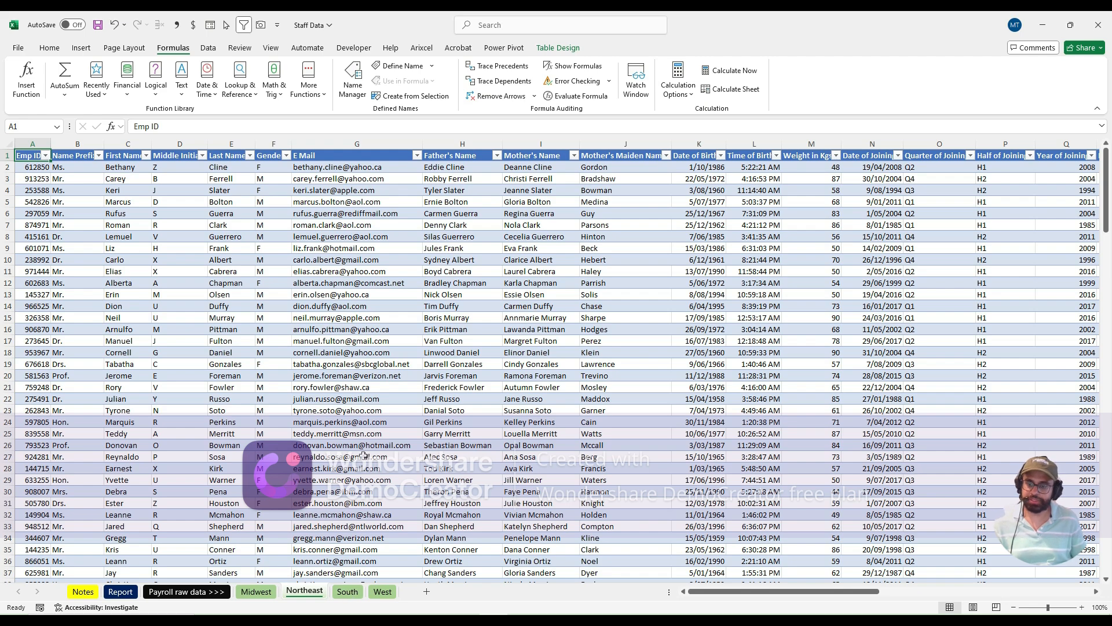
left_click(253, 597)
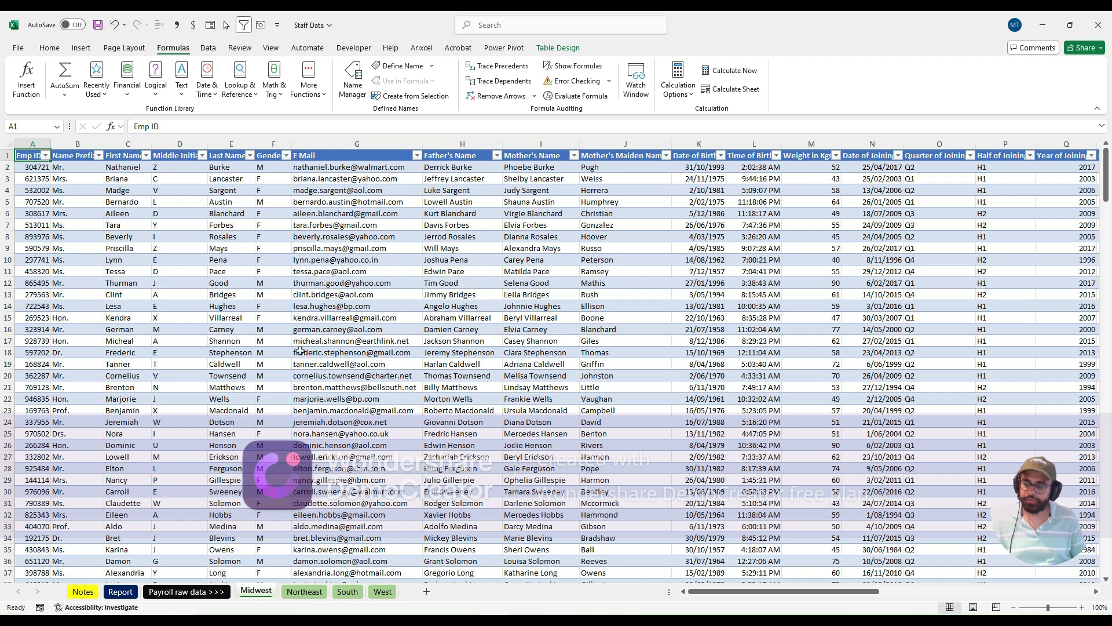
Step: Copy the full header row of the Midwest raw data table into the Report sheet starting at AK2
left_click(301, 349)
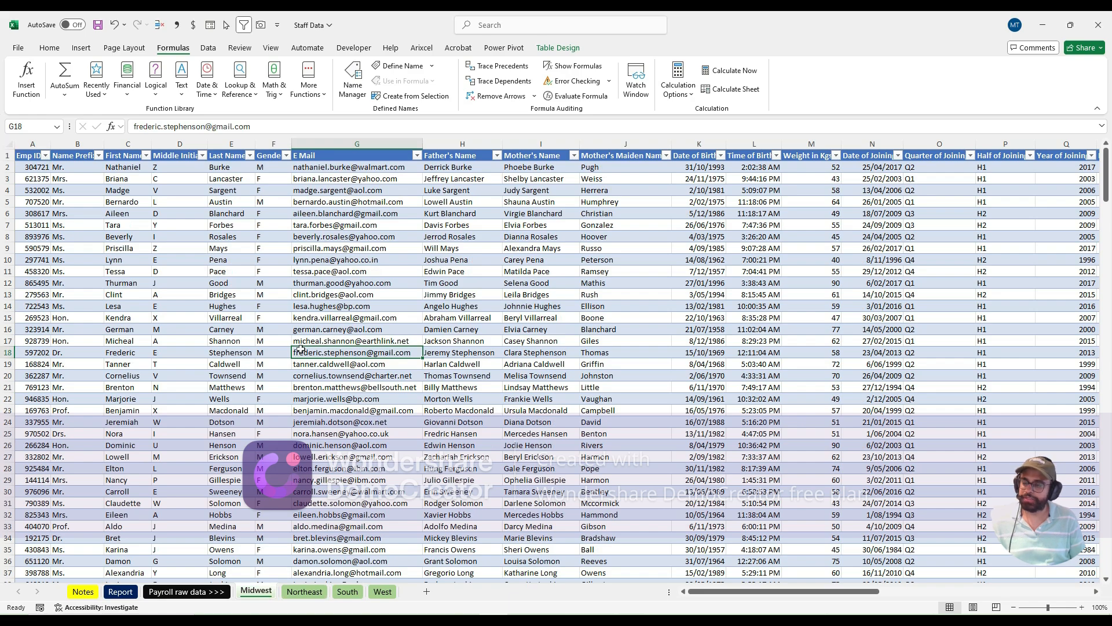
key("ctrl+Up")
key("ctrl+Left")
key("Down")
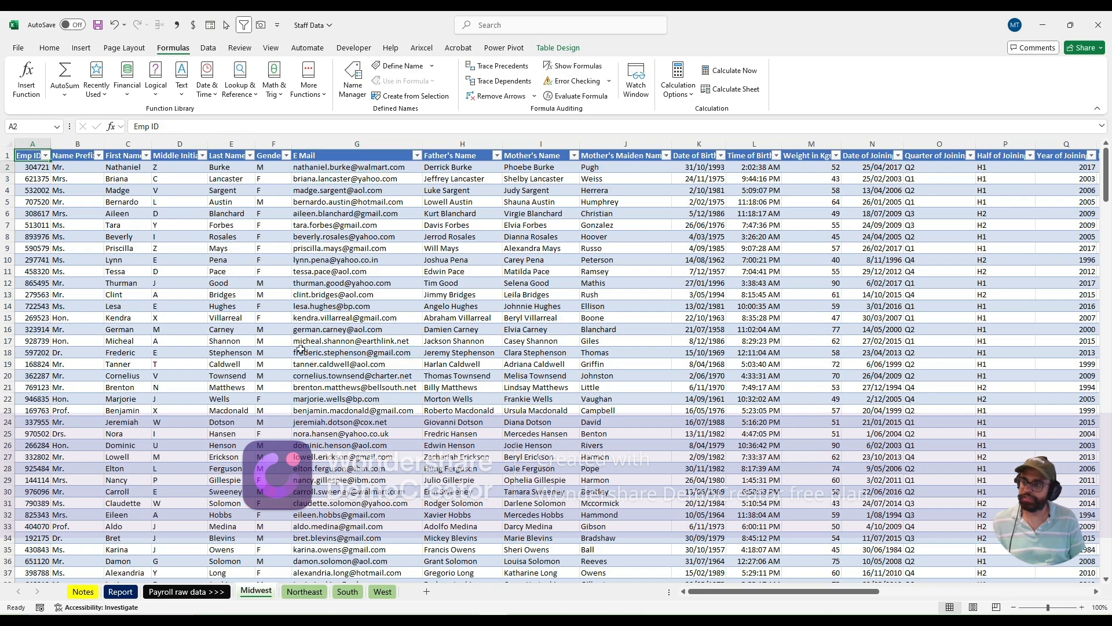
key("ctrl+shift+Down")
key("ctrl+Home")
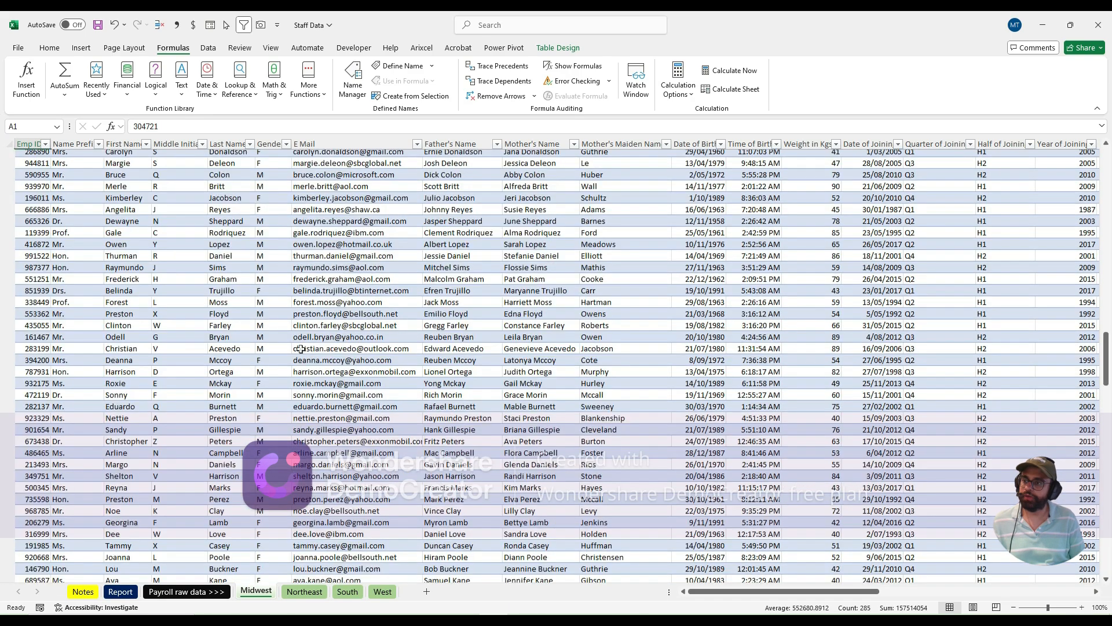
key("ctrl+shift+Right")
key("ctrl+c")
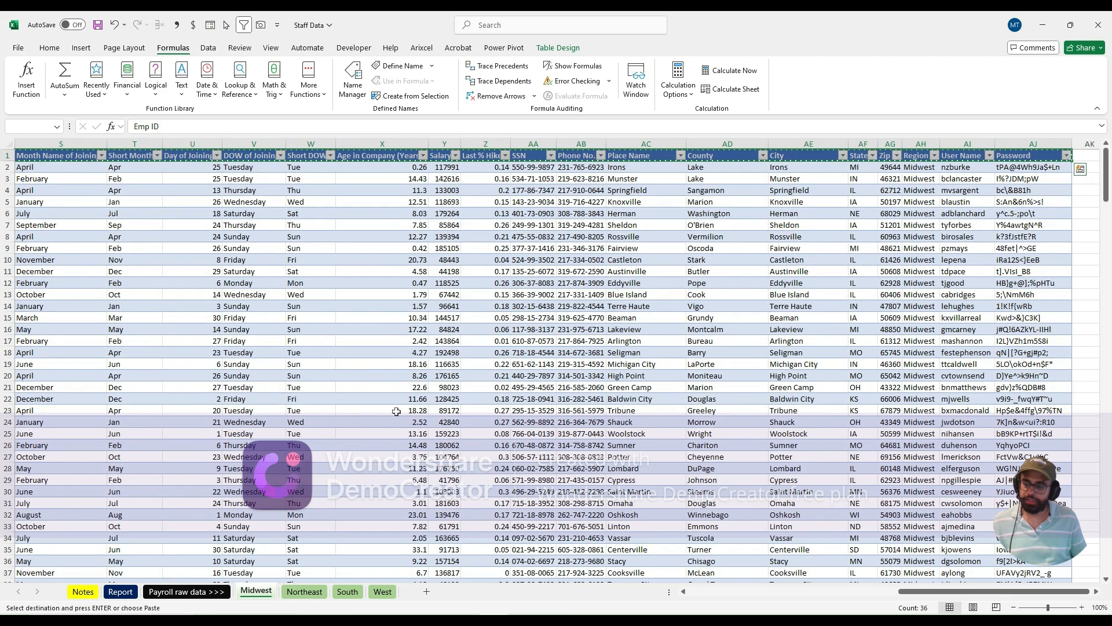
left_click(131, 592)
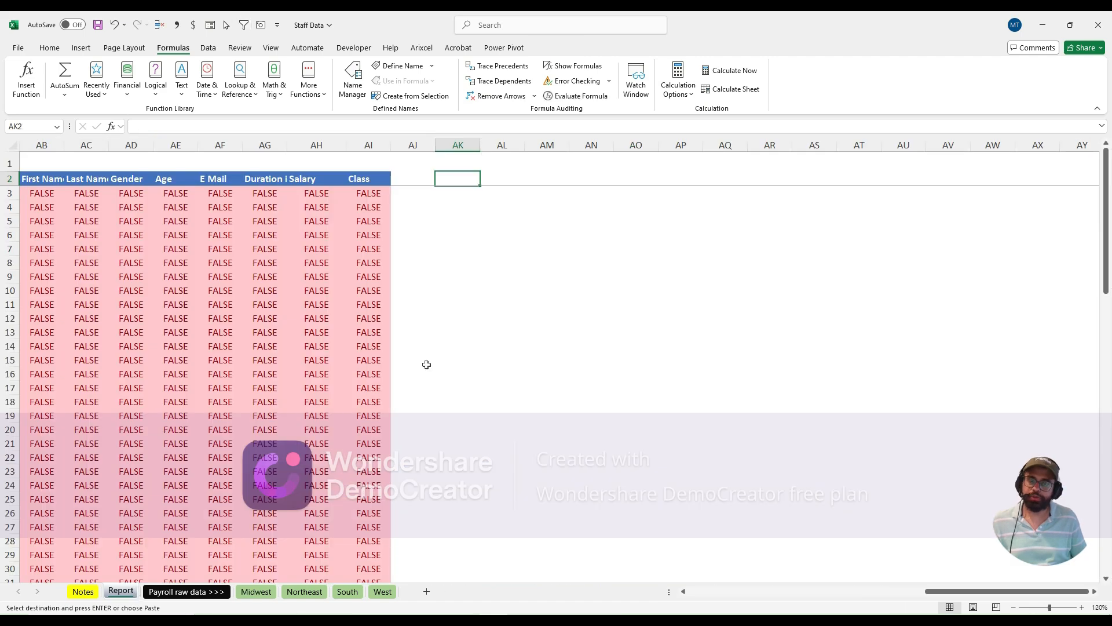
key("ctrl+v")
Step: Number the copied headers from 1 to 36 in the row above them, filling the series across AK1:BT1
left_click(457, 161)
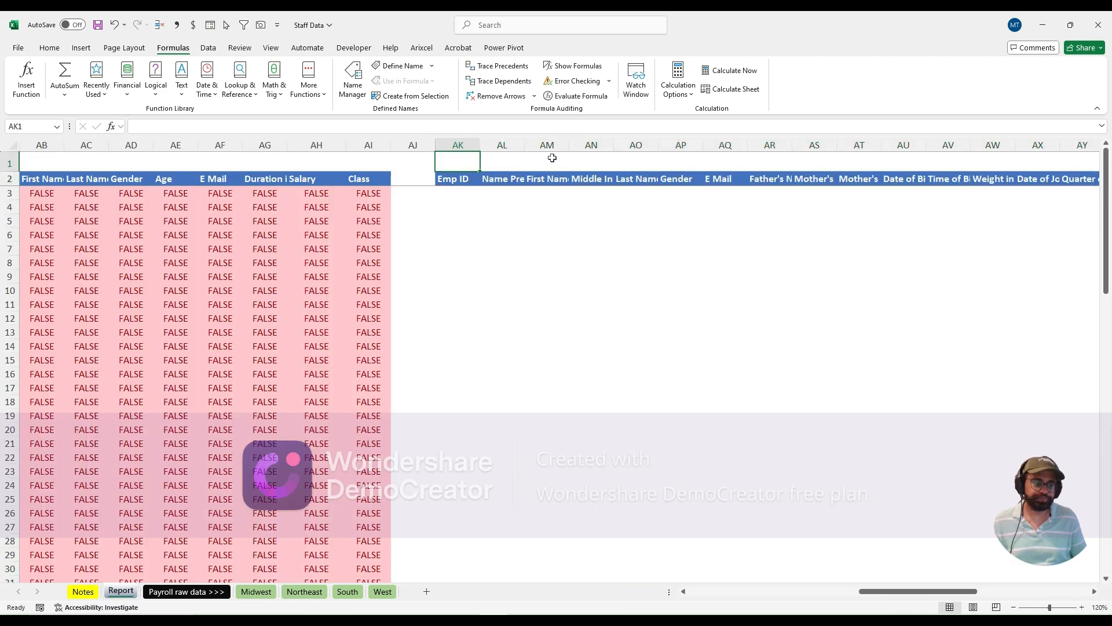
type("1")
key("Tab")
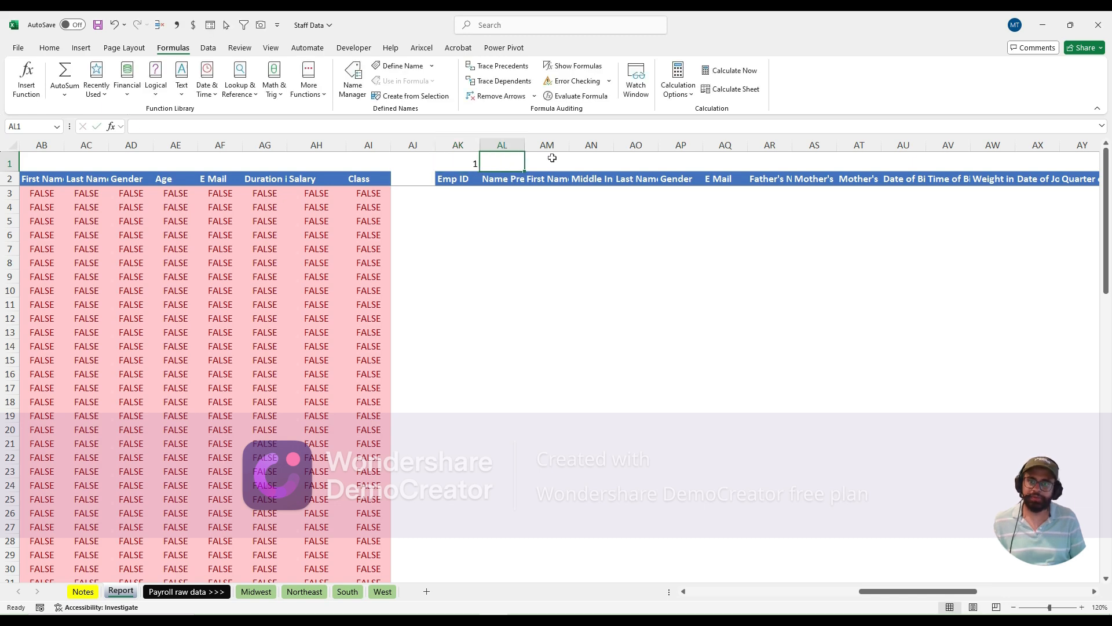
type("2")
key("Tab")
key("Left")
key("Left")
key("shift+Right")
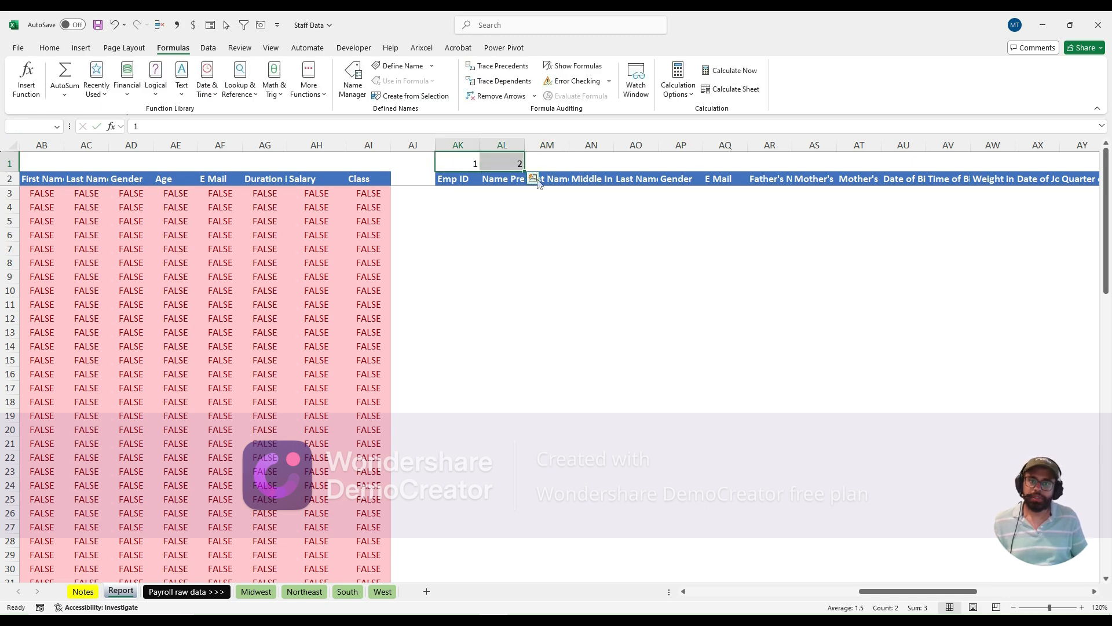
left_click_drag(521, 172, 1024, 165)
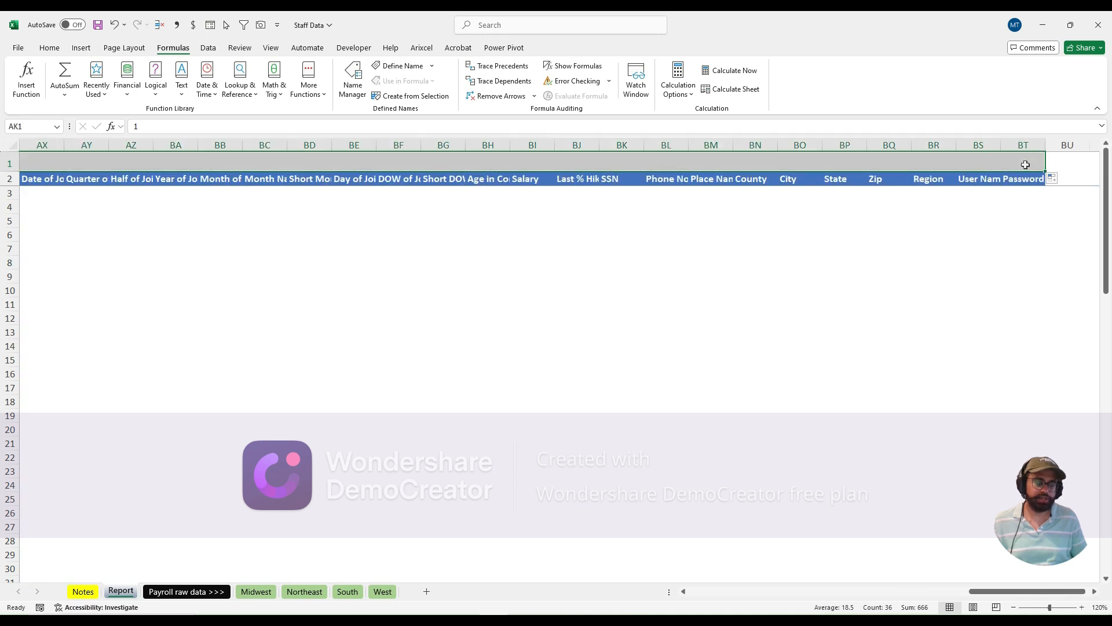
Step: Consult the Notes sheet's reporting columns and add the headers Class, Age and Duration in monthgs in BU2:BW2 of the Report sheet
left_click(1063, 167)
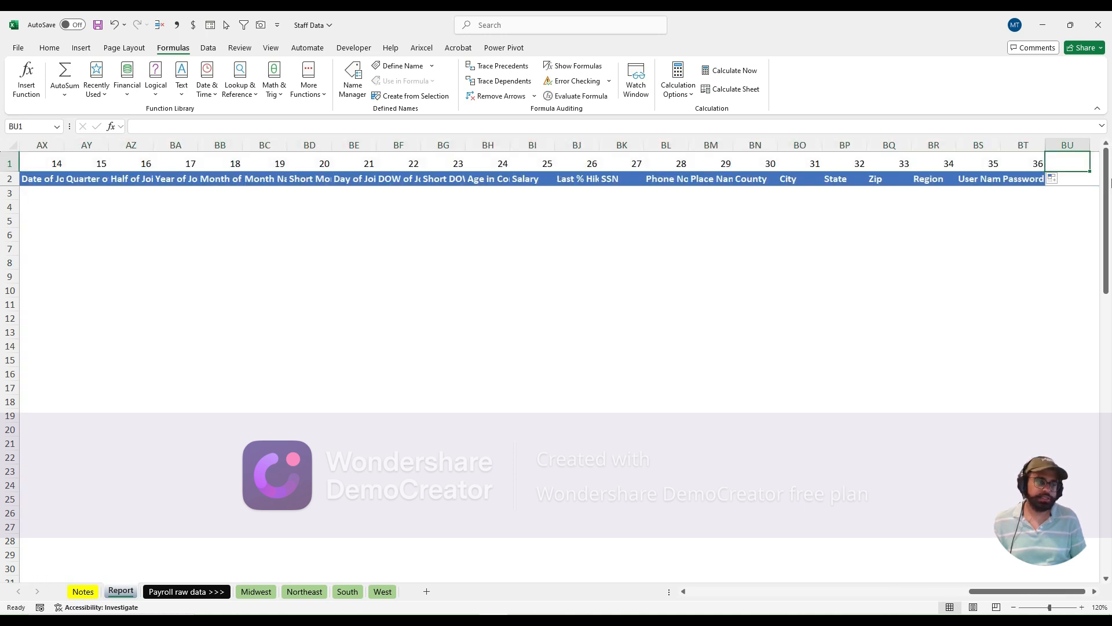
key("Down")
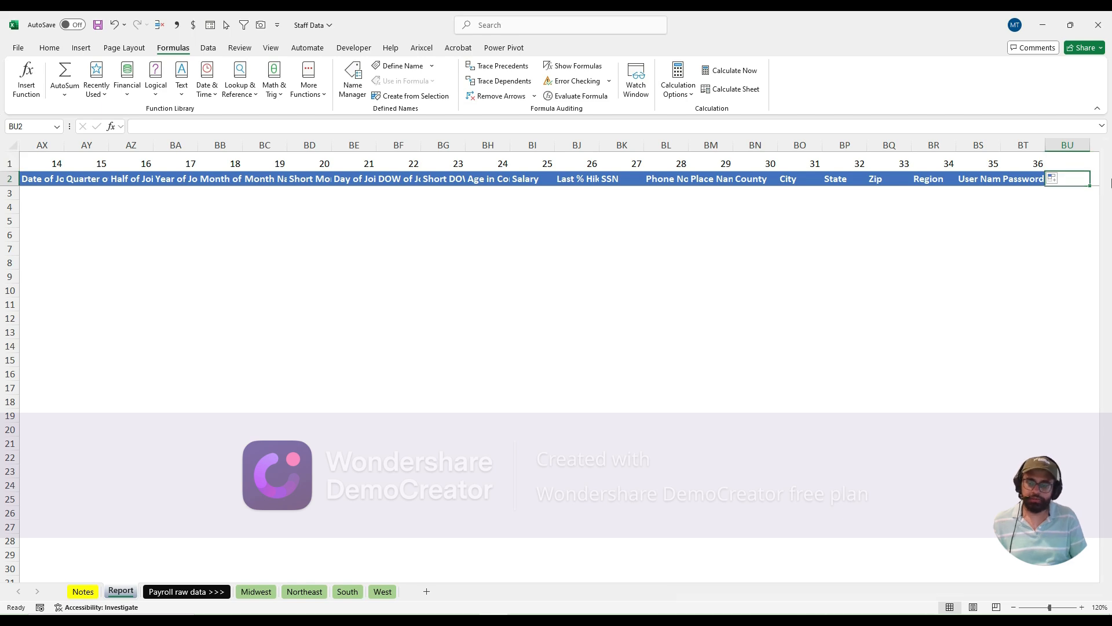
key("ctrl+Page_Up")
scroll(258, 391, "down", 1)
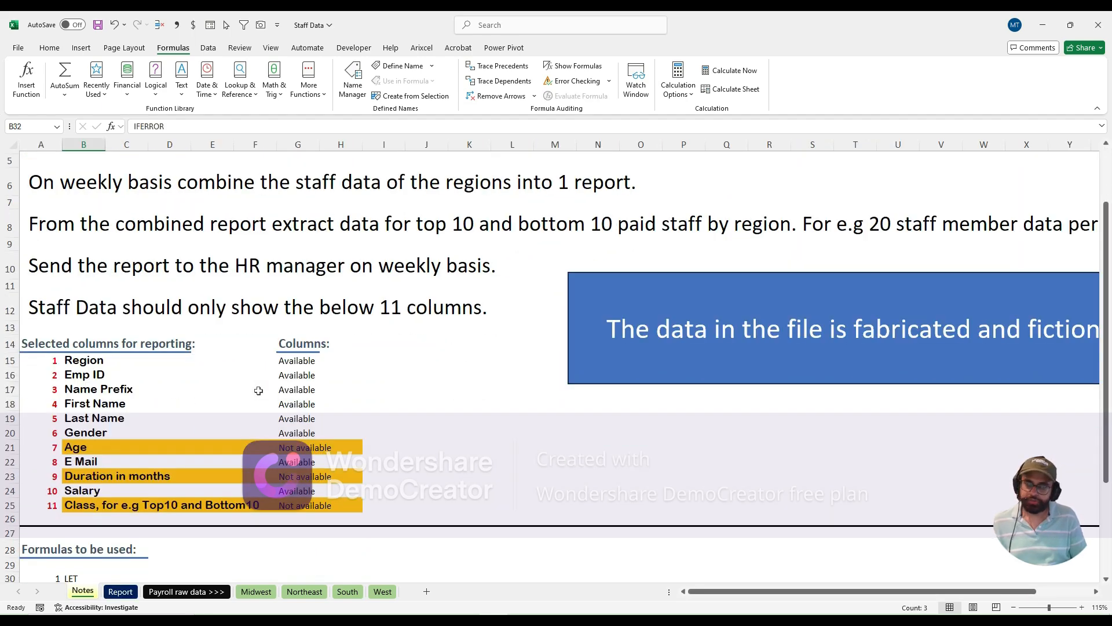
key("ctrl+Page_Down")
type("Class")
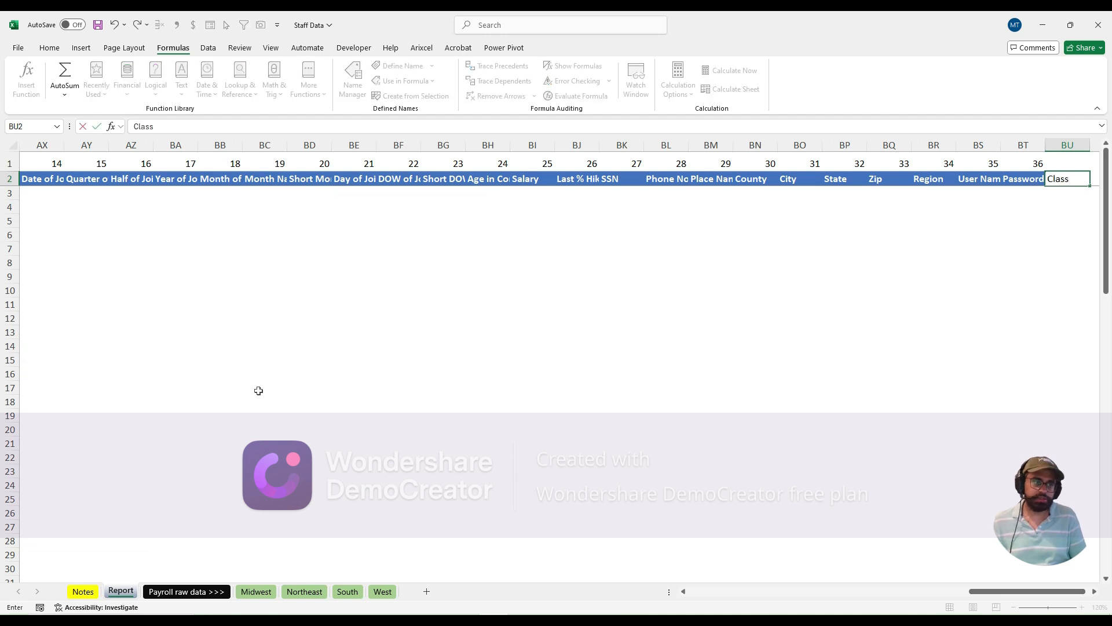
key("Tab")
type("Age")
key("Tab")
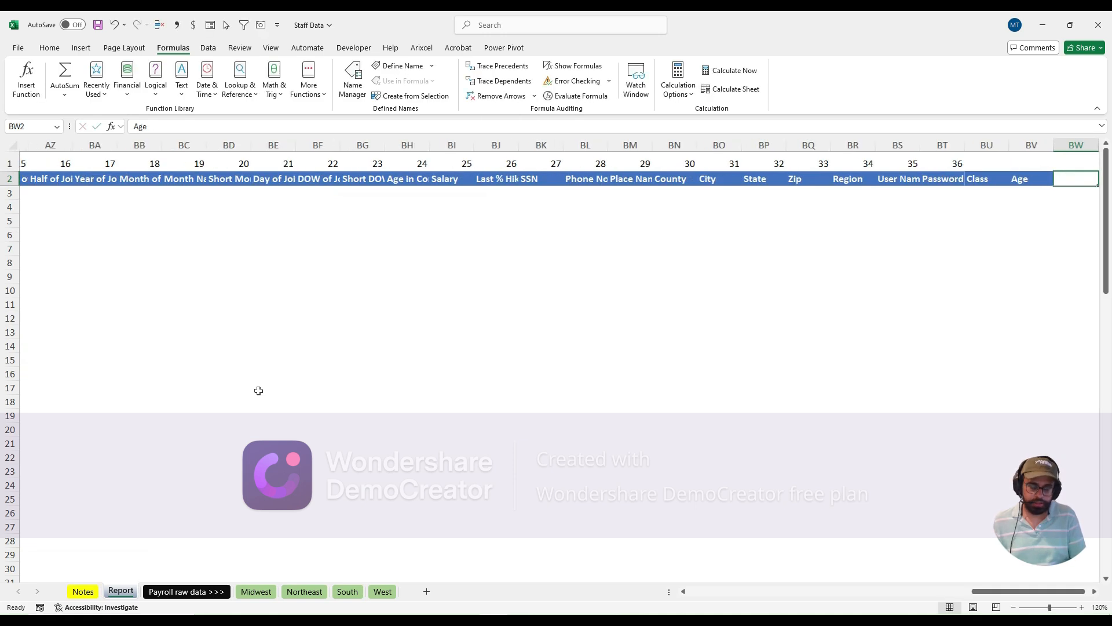
type("Duration")
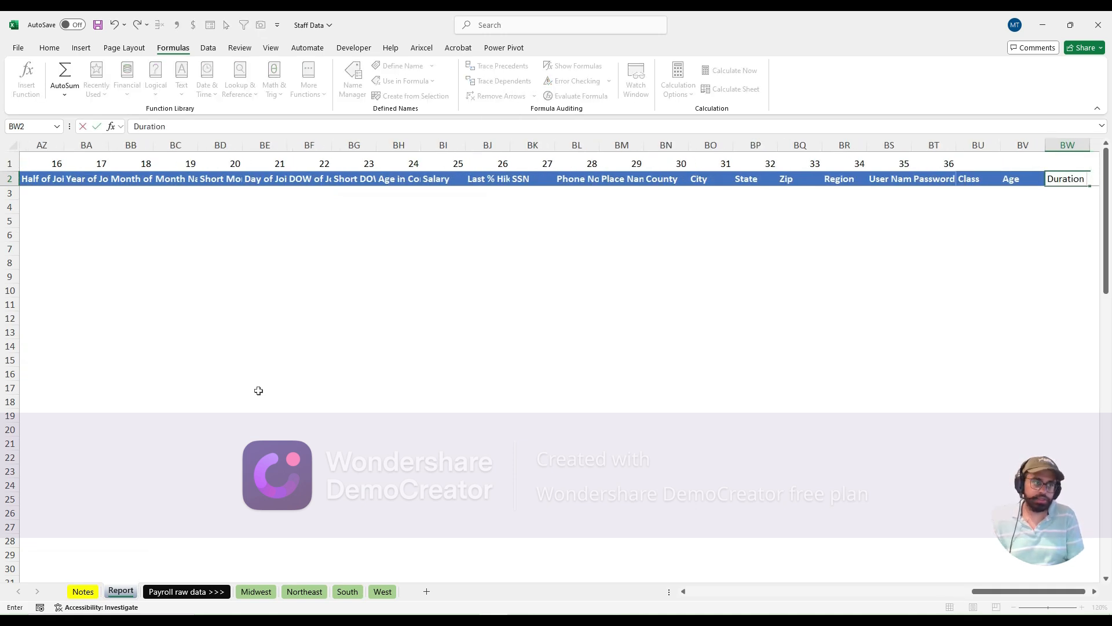
type(" in monthgs")
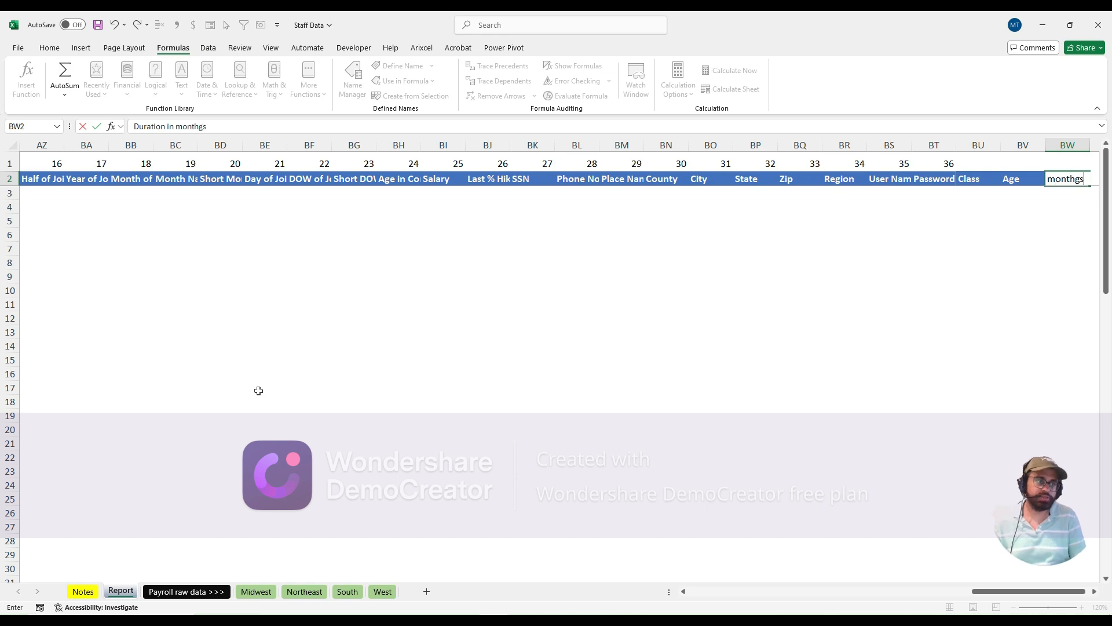
key("Return")
Step: Apply an orange accent cell style to the three added headers in BU2:BW2
key("Up")
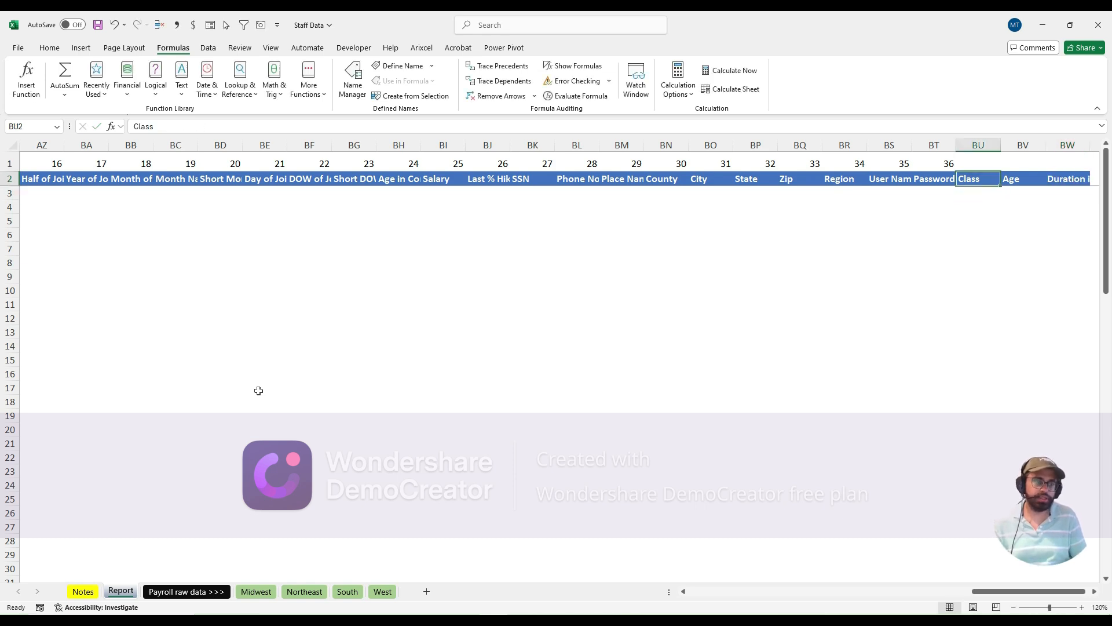
key("shift+Right")
key("shift+Right")
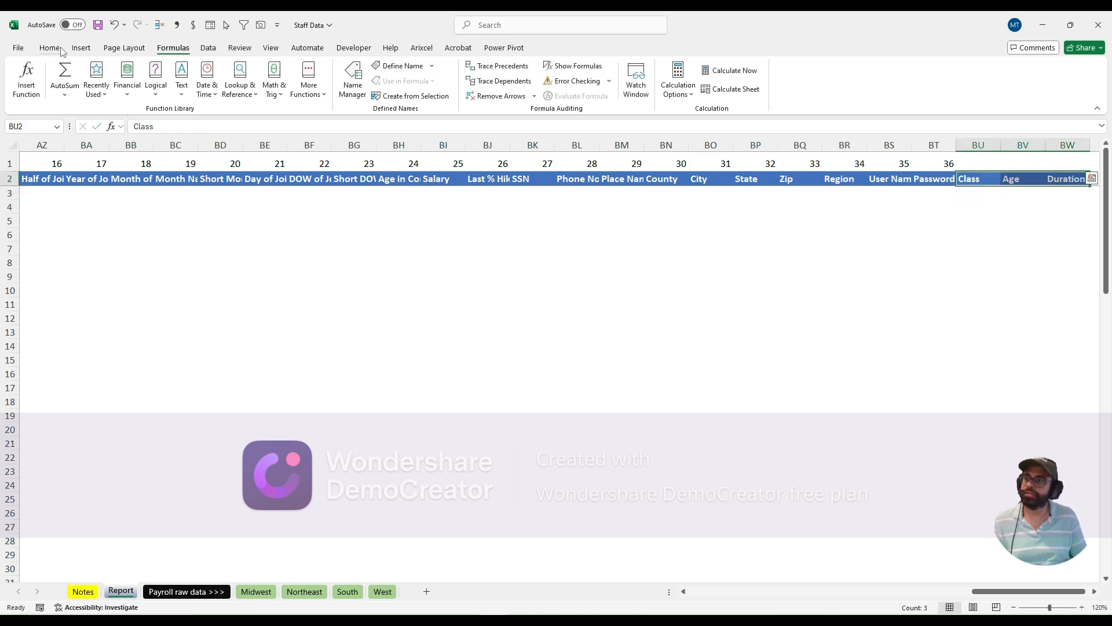
left_click(49, 47)
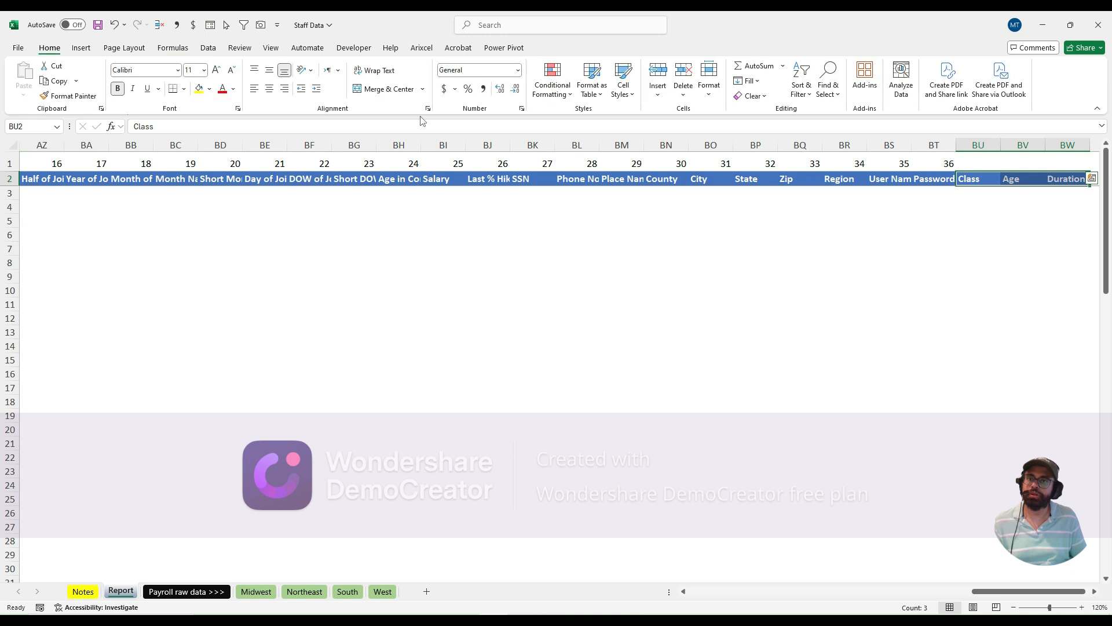
left_click(623, 80)
left_click(711, 305)
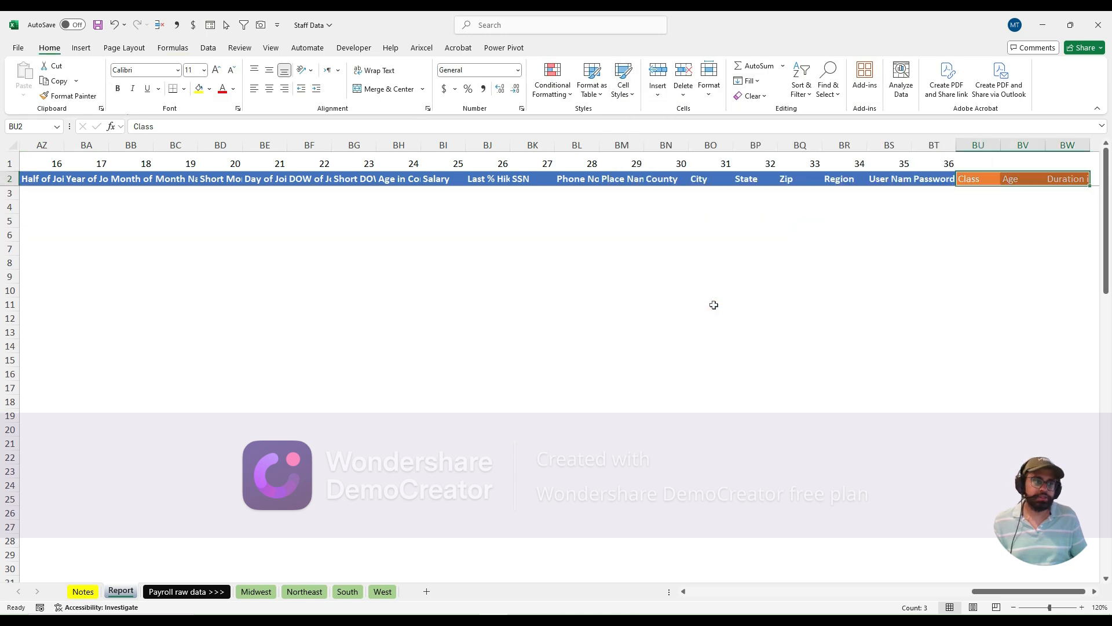
left_click(890, 221)
left_click(846, 231)
Step: Examine the hardcoded Midwest salaries for the Top10 rows, the Bottom10 rows and all 20 rows together in J3:J22
left_click(856, 180)
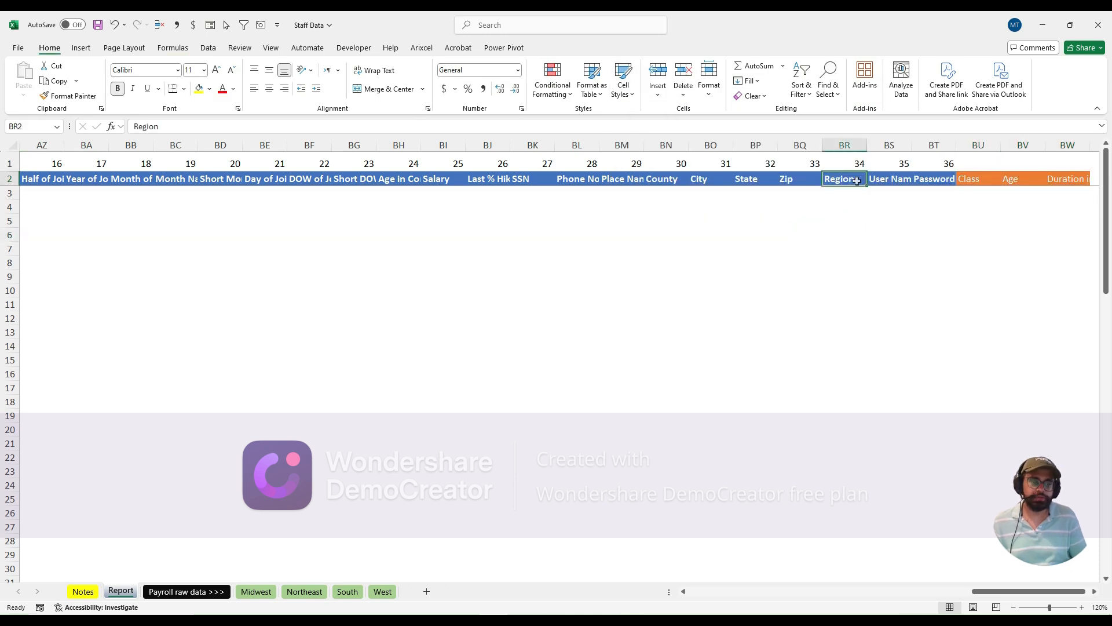
key("ctrl+Left")
key("Left")
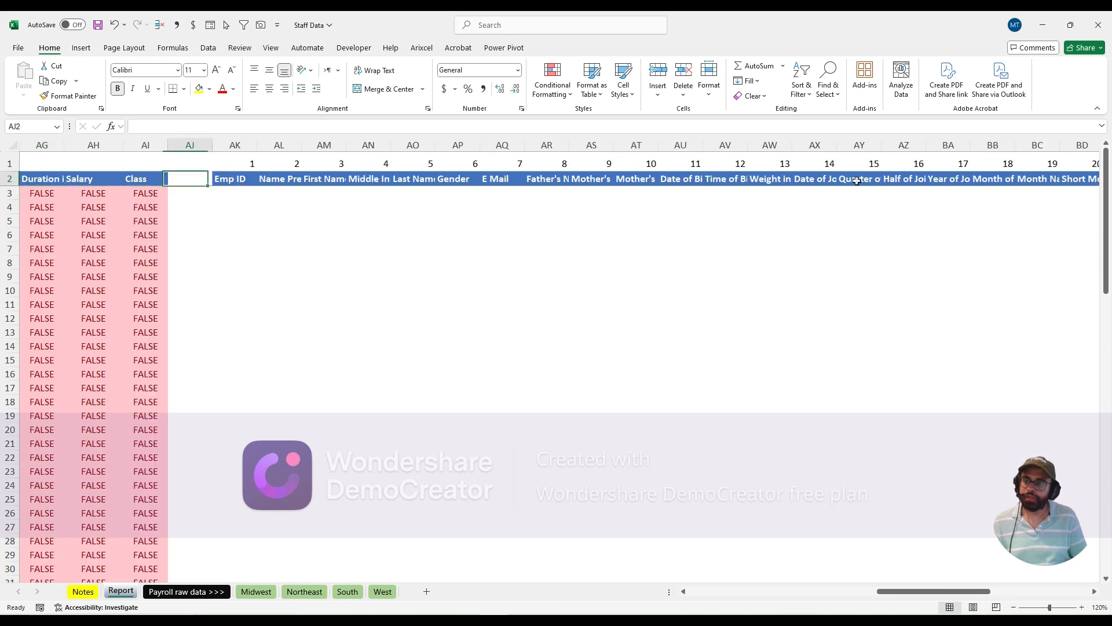
key("Right")
key("ctrl+Left")
key("ctrl+Left")
key("ctrl+Left")
key("ctrl+Left")
key("ctrl+Left")
key("ctrl+Left")
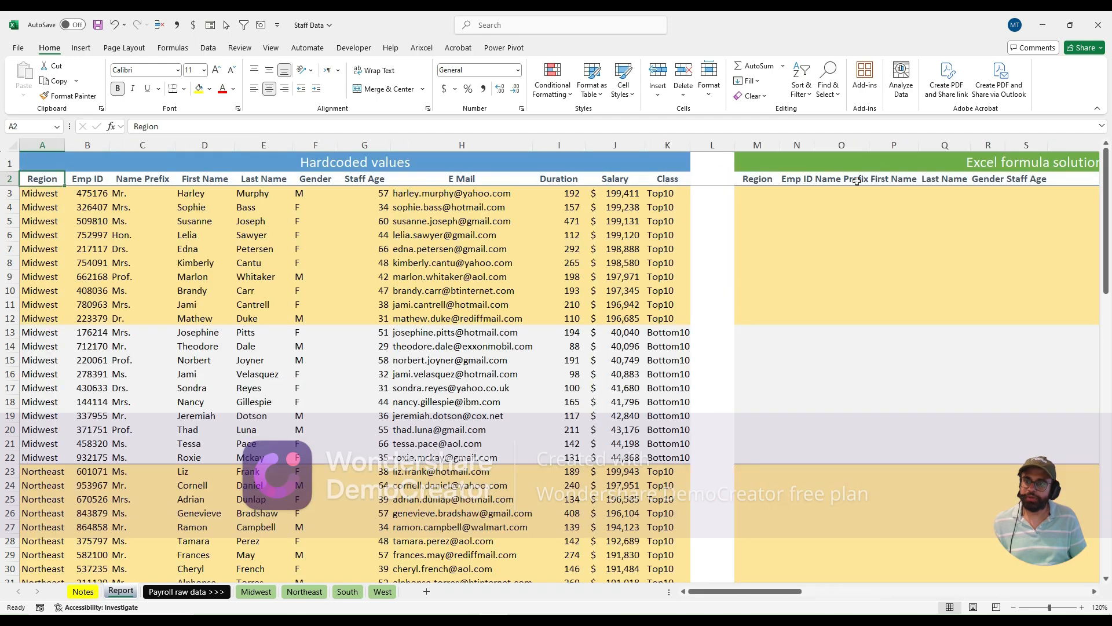
left_click(621, 196)
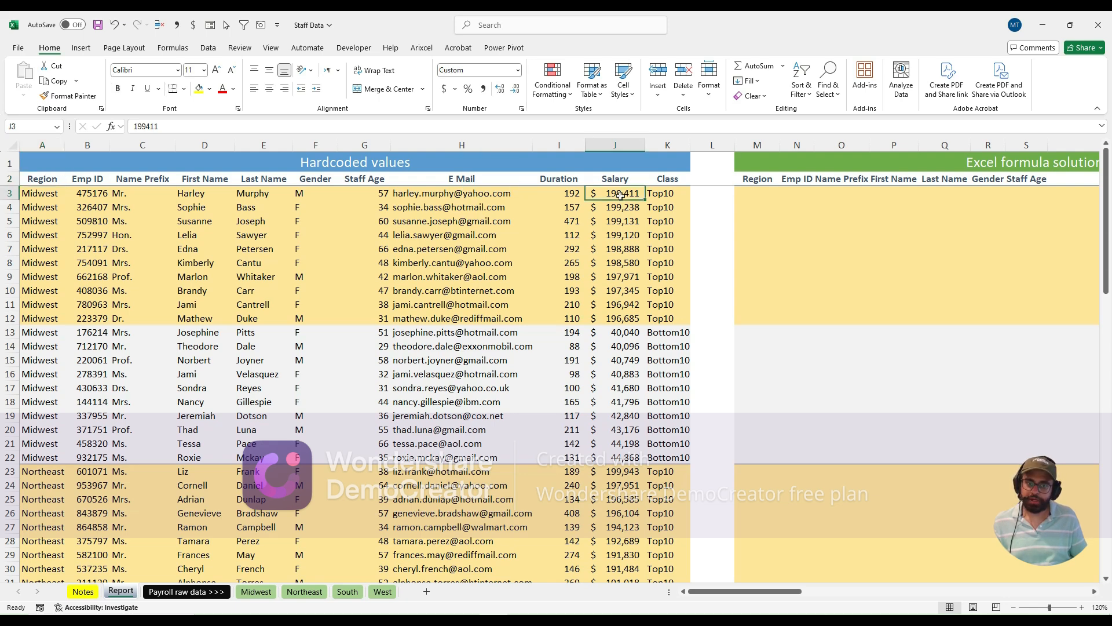
left_click(636, 316, "shift")
left_click(631, 335)
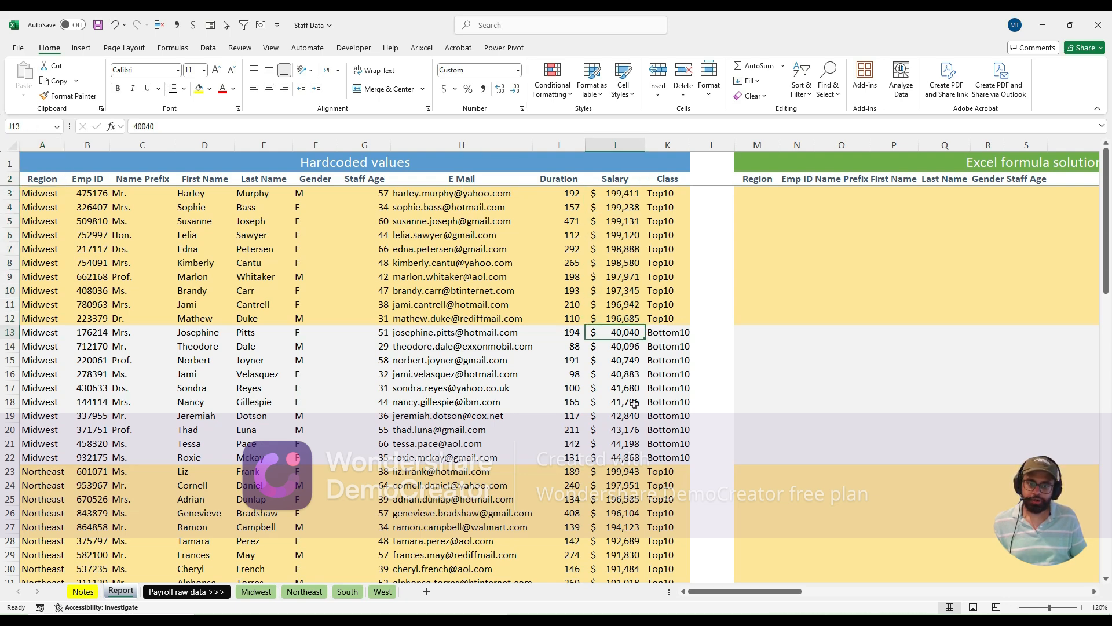
left_click(630, 452, "shift")
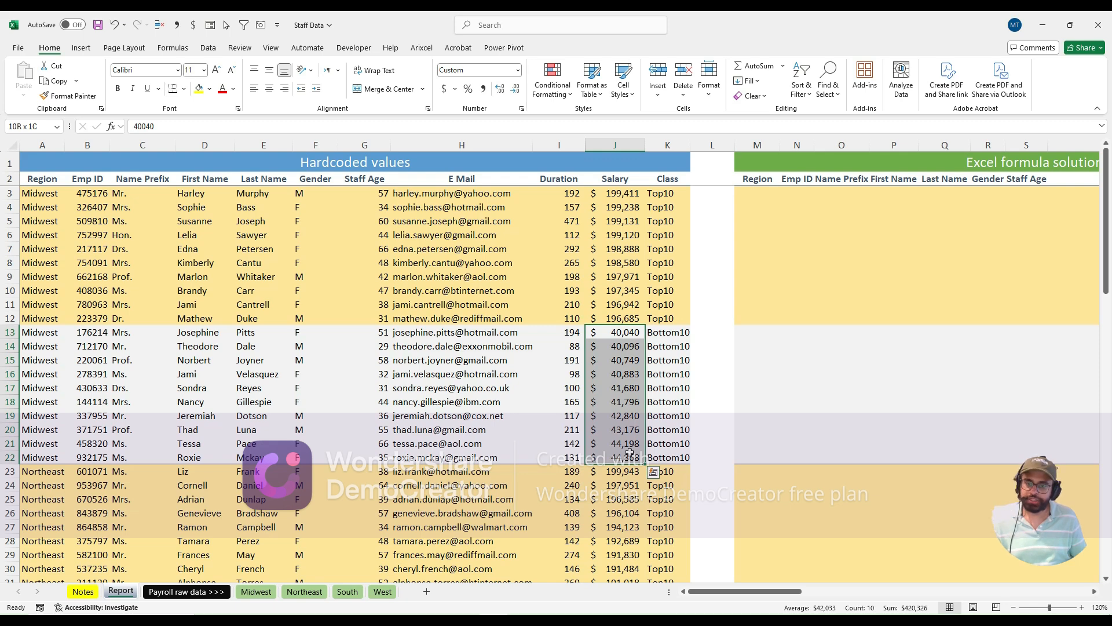
left_click(617, 196)
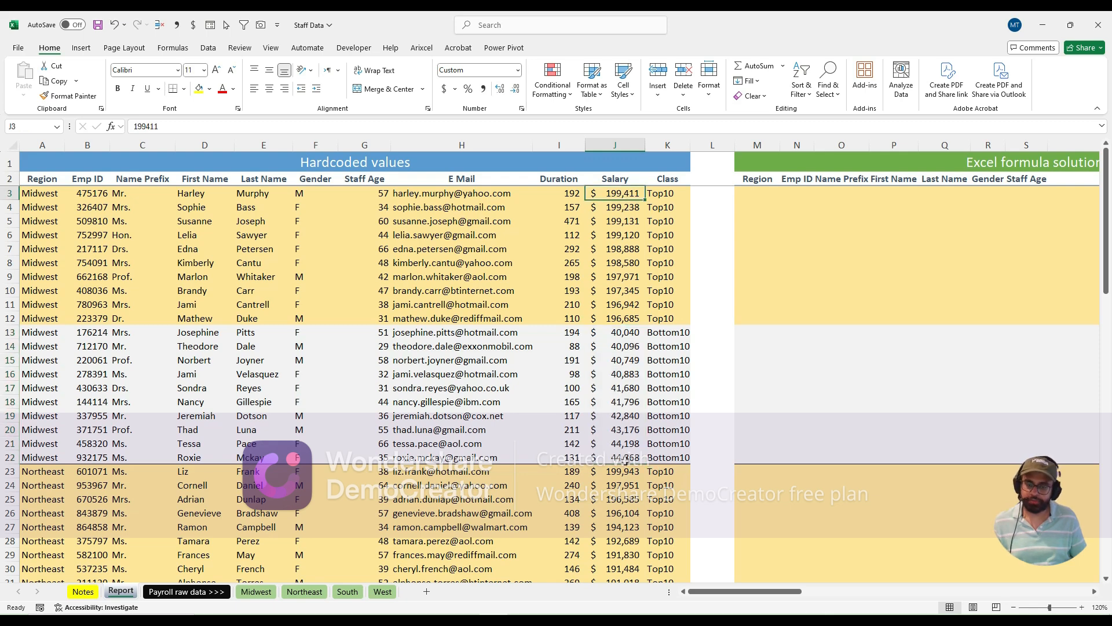
left_click(624, 459, "shift")
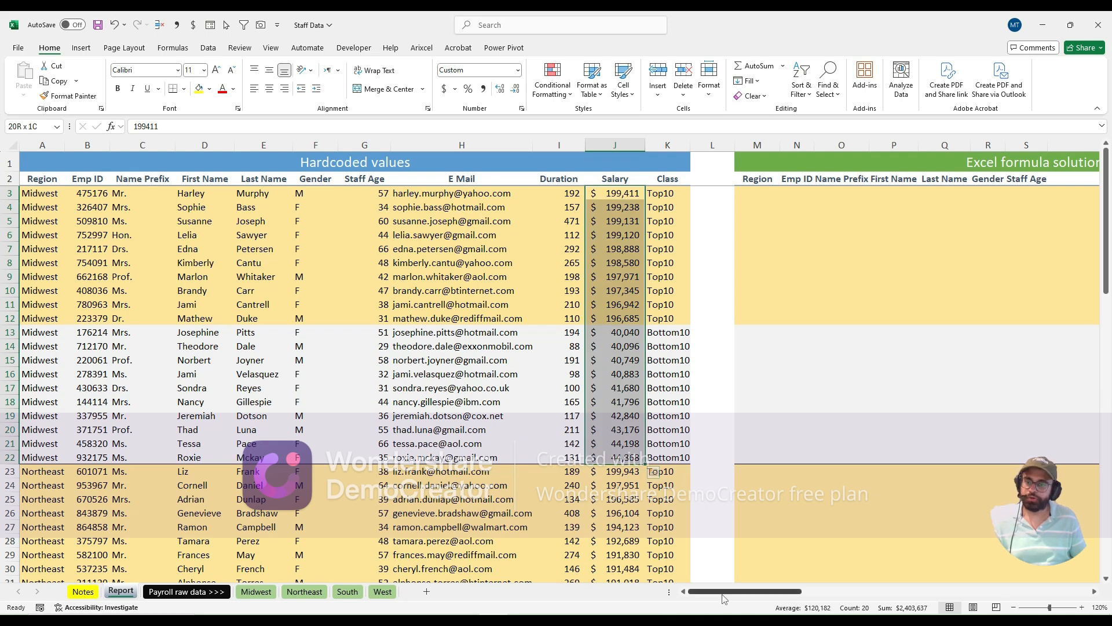
Step: Enter the formula =Midwest in AK3 of the Report sheet to spill the Midwest table beneath the numbered headers
left_click(663, 194)
left_click_drag(786, 598, 971, 599)
left_click(265, 195)
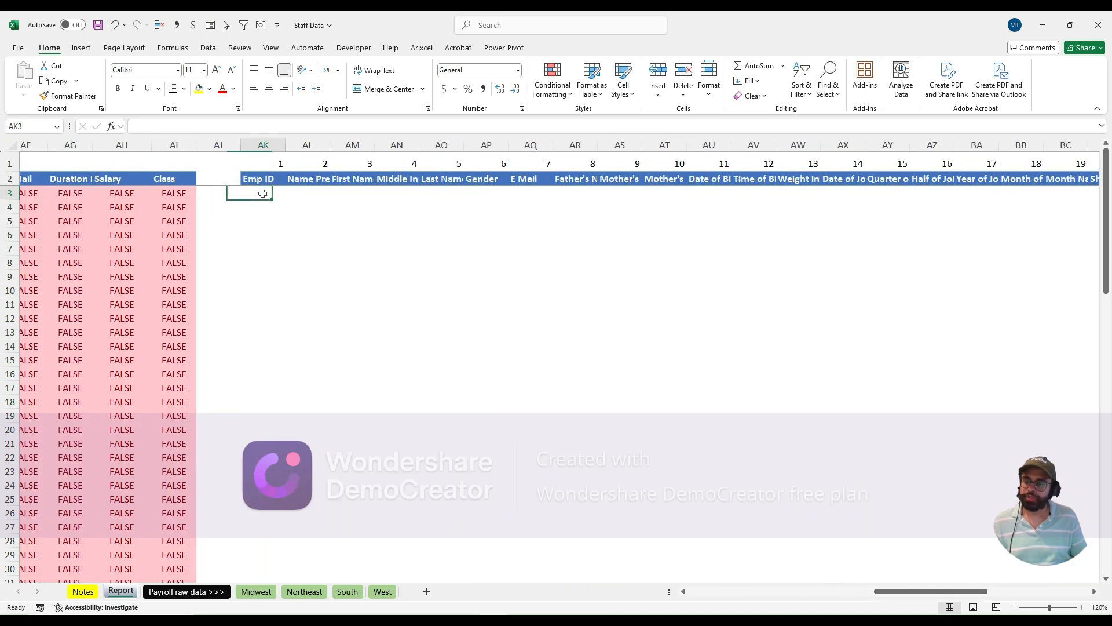
left_click(1094, 592)
left_click(1094, 591)
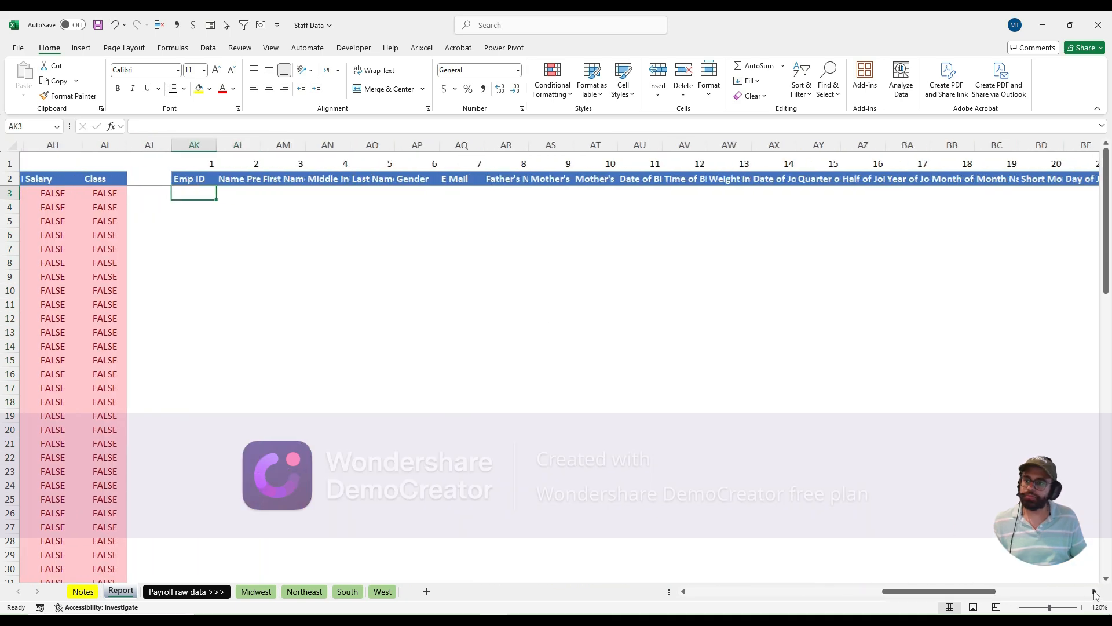
left_click(1094, 592)
left_click(1094, 591)
left_click(1094, 592)
left_click(187, 121)
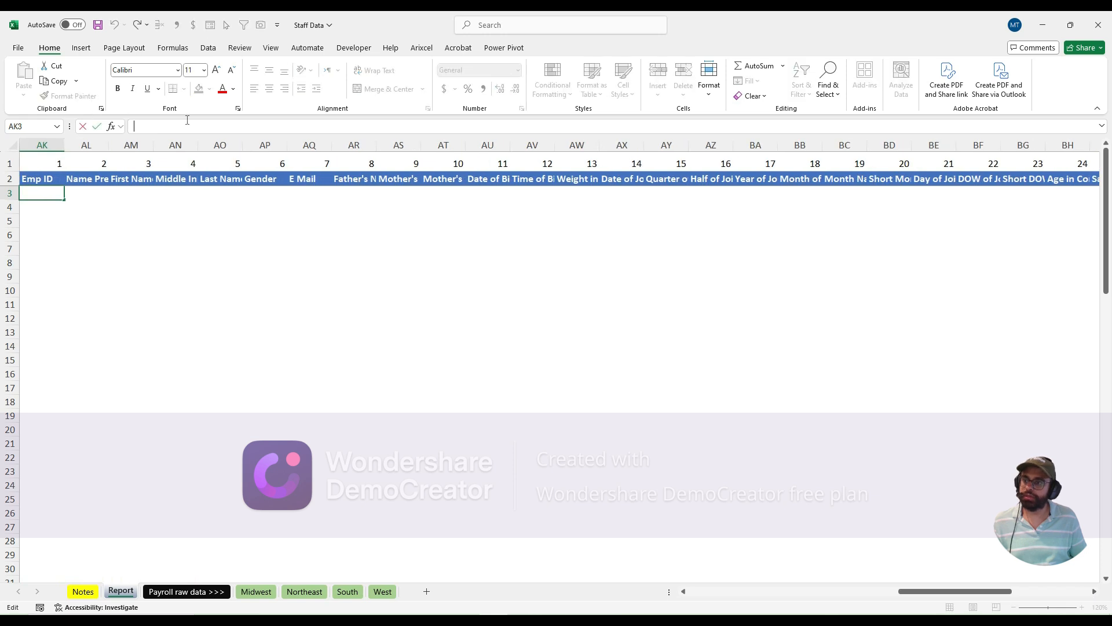
type("=")
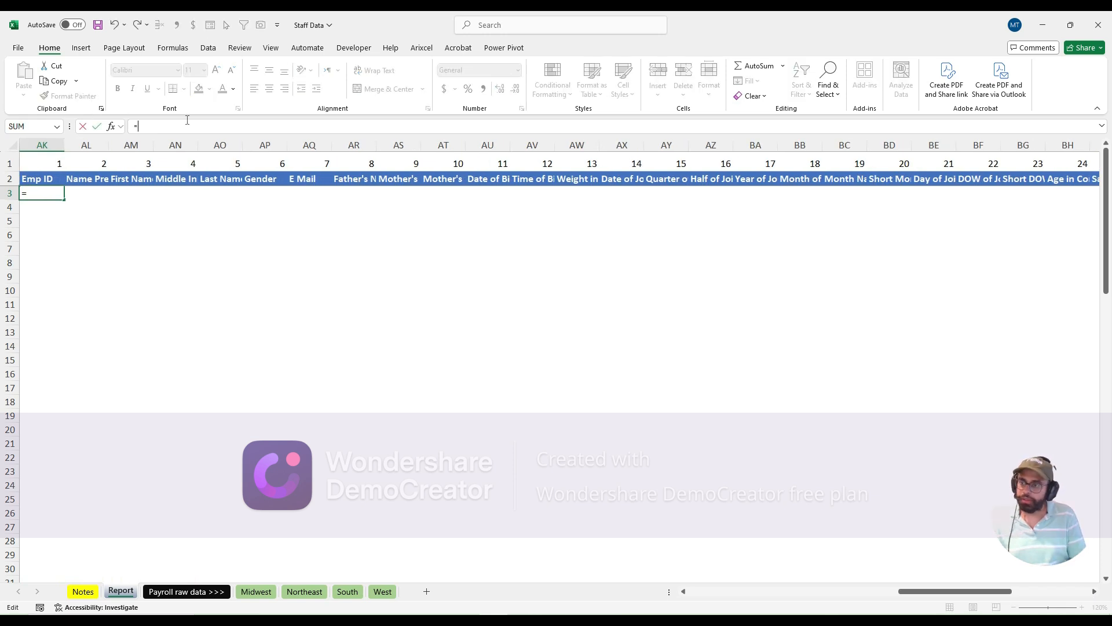
type("mid")
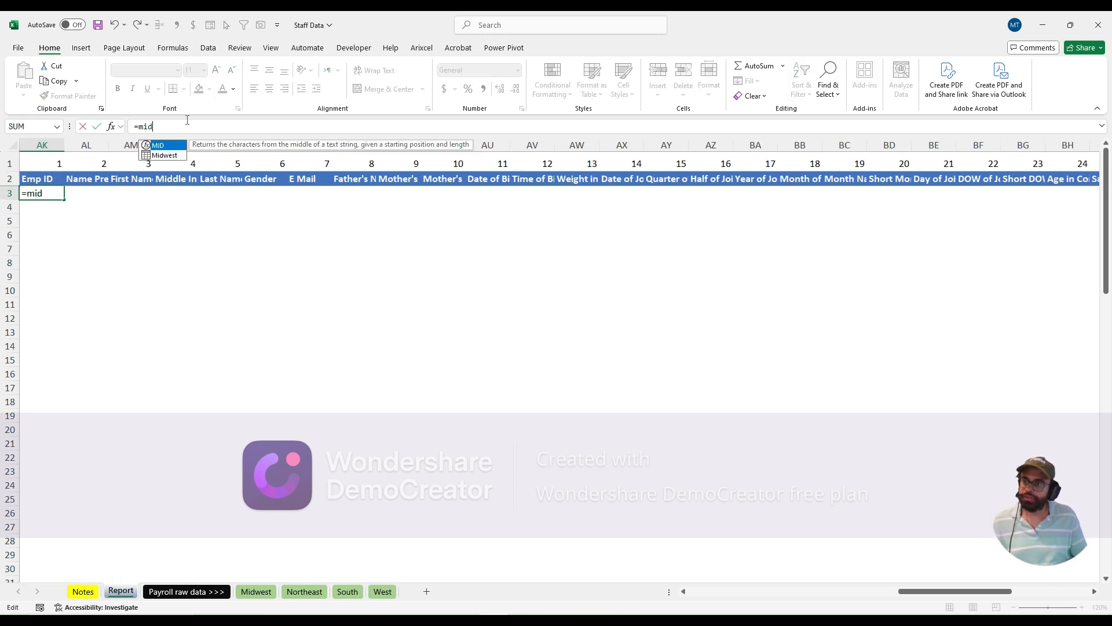
double_click(157, 155)
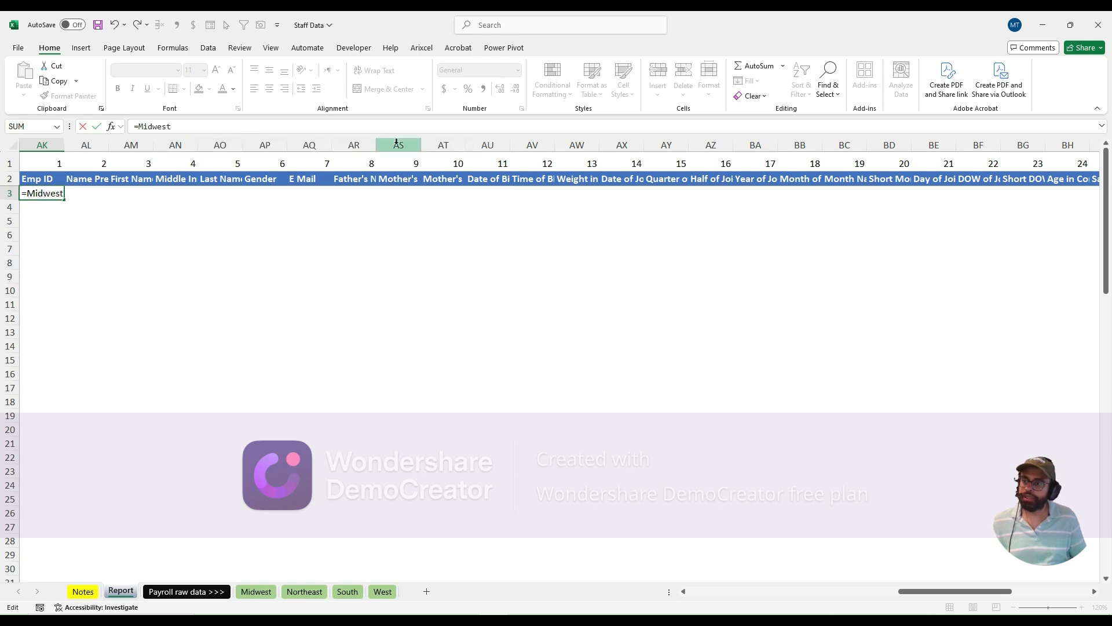
key("Return")
key("Up")
scroll(397, 141, "down", 20)
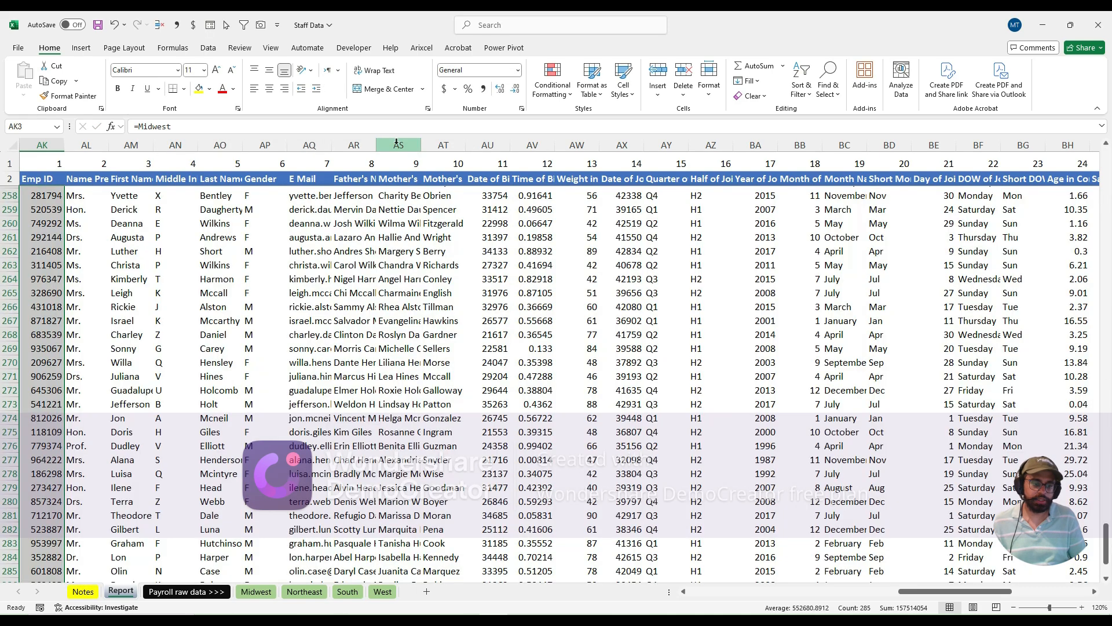
scroll(397, 142, "up", 20)
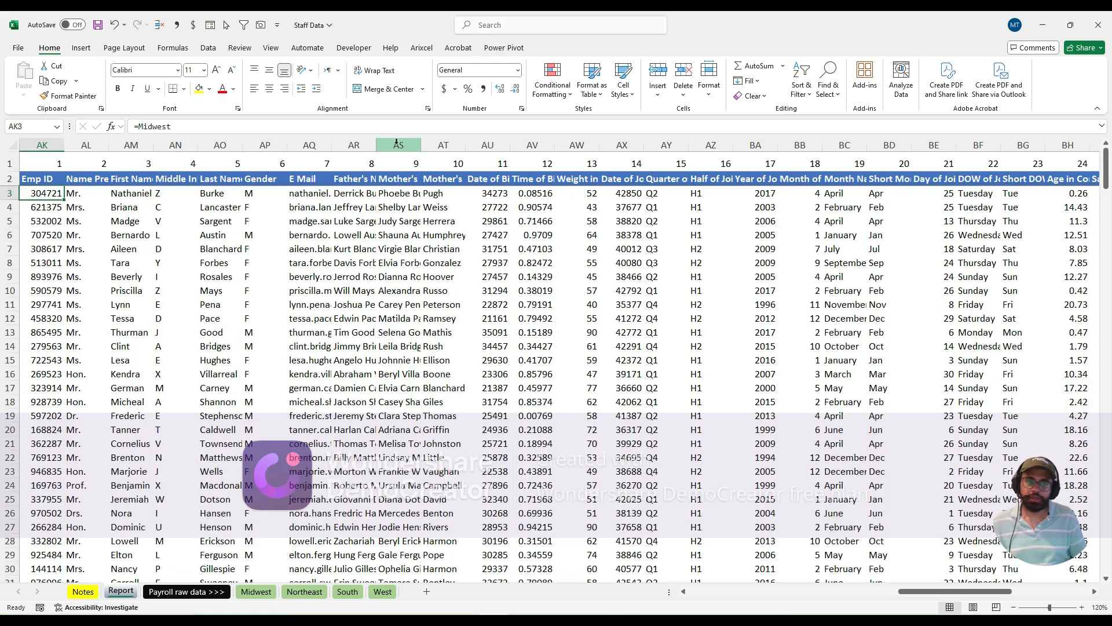
Step: Fill the spilled Salary column, BI3:BI287, with yellow
key("Right")
key("Right")
key("Right")
key("Right")
key("Right")
key("Right")
key("Right")
key("Right")
key("Right")
key("Right")
key("Right")
key("Right")
key("Right")
key("Right")
key("Right")
key("Right")
key("Right")
key("Right")
key("Right")
key("Right")
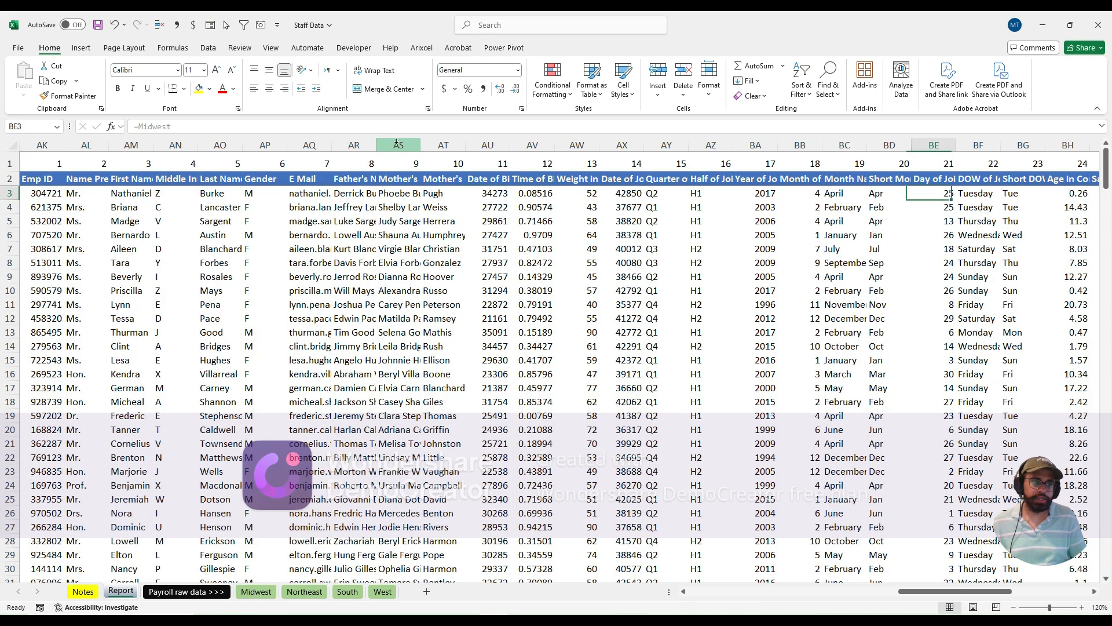
key("Left")
key("Left")
key("ctrl+shift+Down")
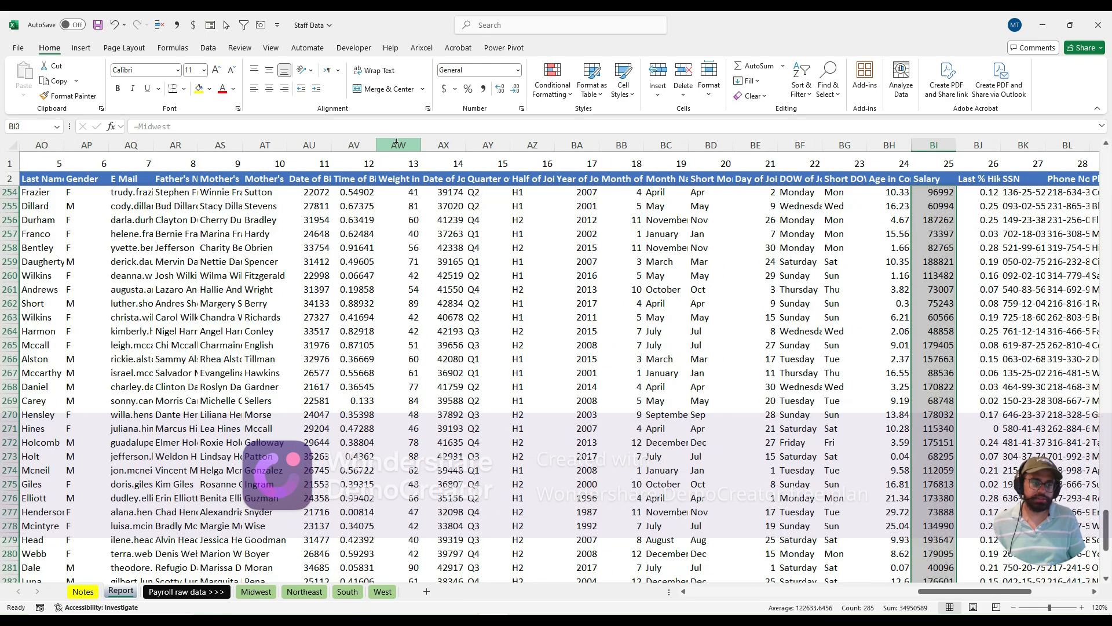
left_click(198, 91)
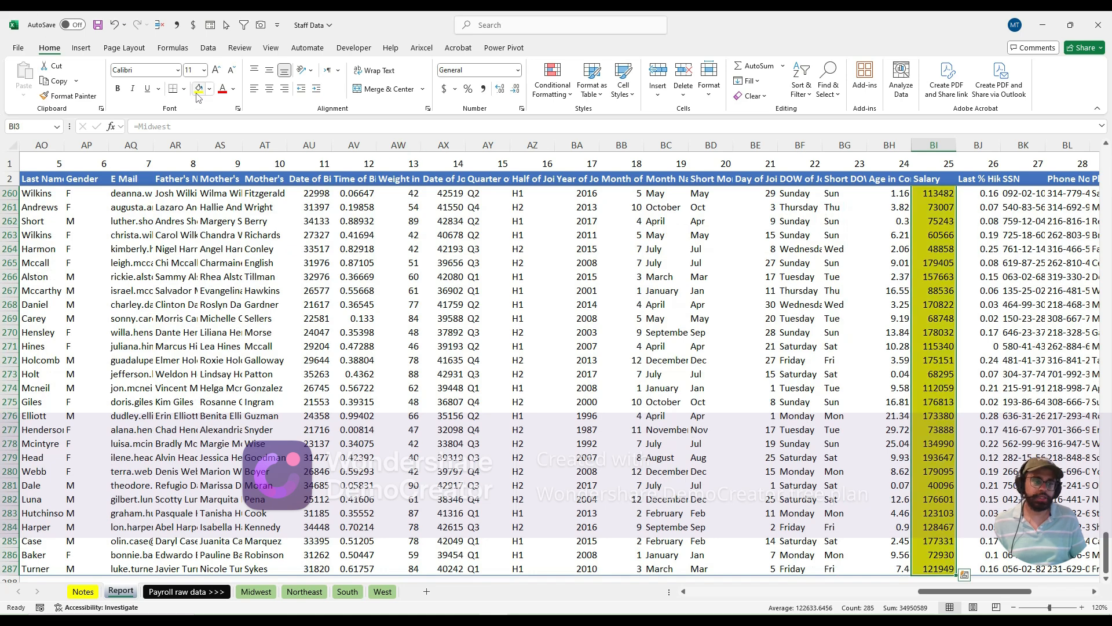
key("ctrl+Up")
key("Down")
key("Down")
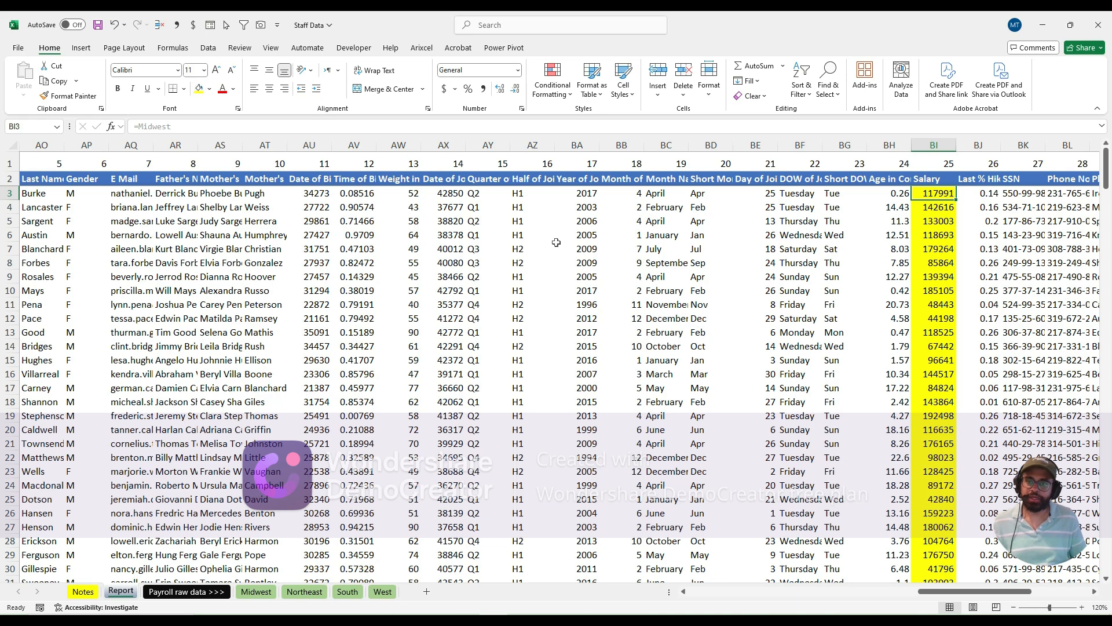
Step: Fill the spilled date of birth column, AU3:AU287, with the lightest green theme colour
left_click(440, 194)
key("Left")
key("Left")
key("Left")
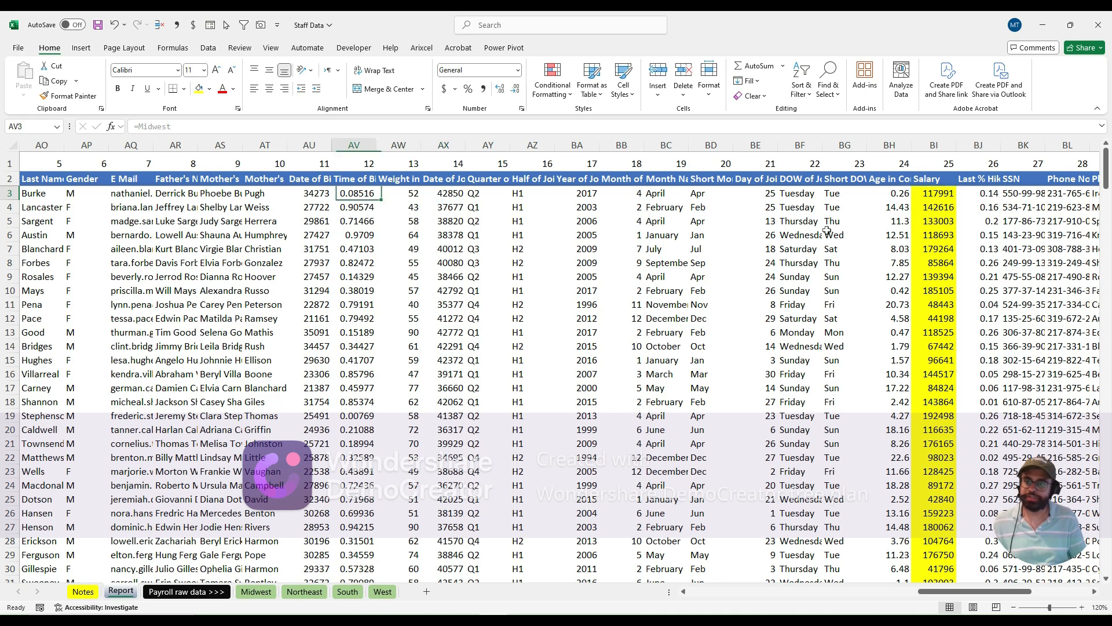
key("ctrl+shift+Down")
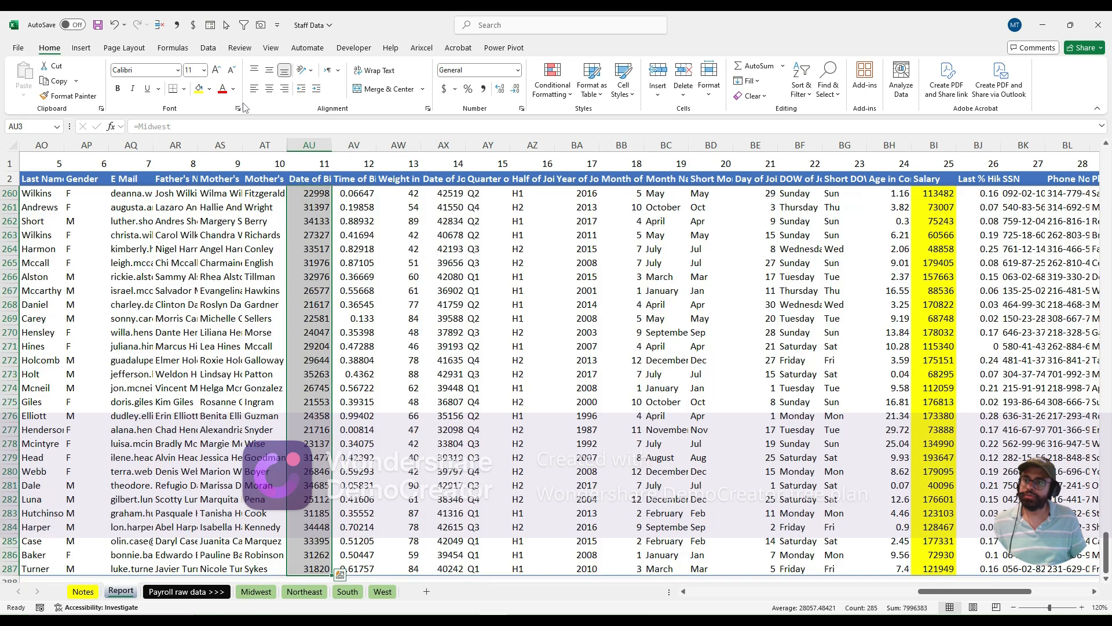
left_click(210, 89)
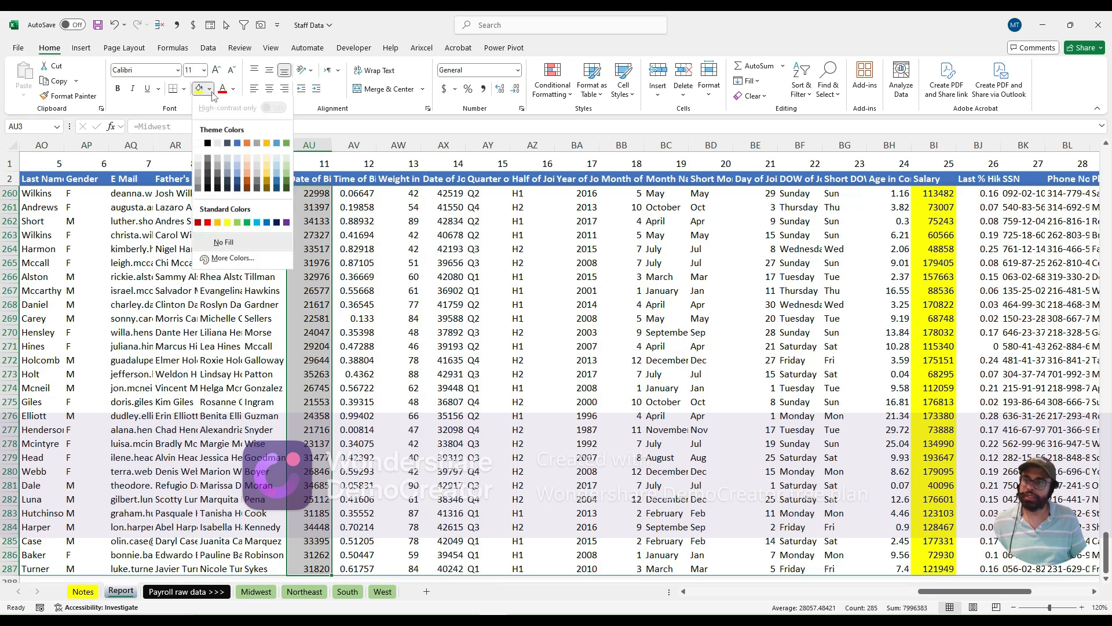
left_click(287, 160)
Step: Fill the spilled Date of Joining column, AX3:AX287, with a green theme shade slightly darker than the date of birth column's
left_click(348, 177)
key("ctrl+Right")
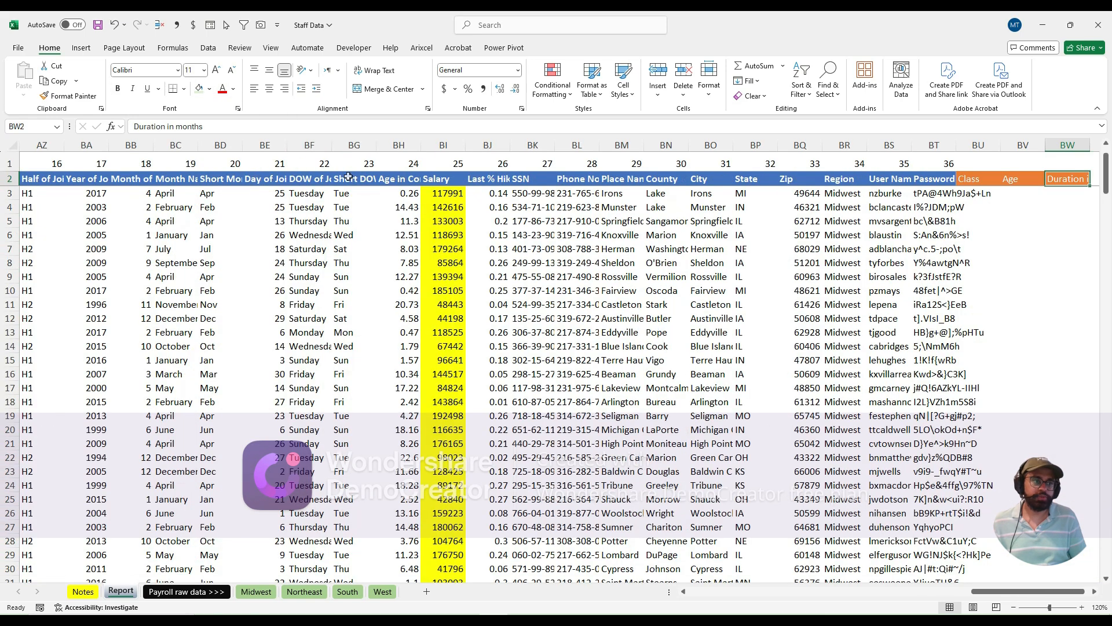
key("Left")
key("Left")
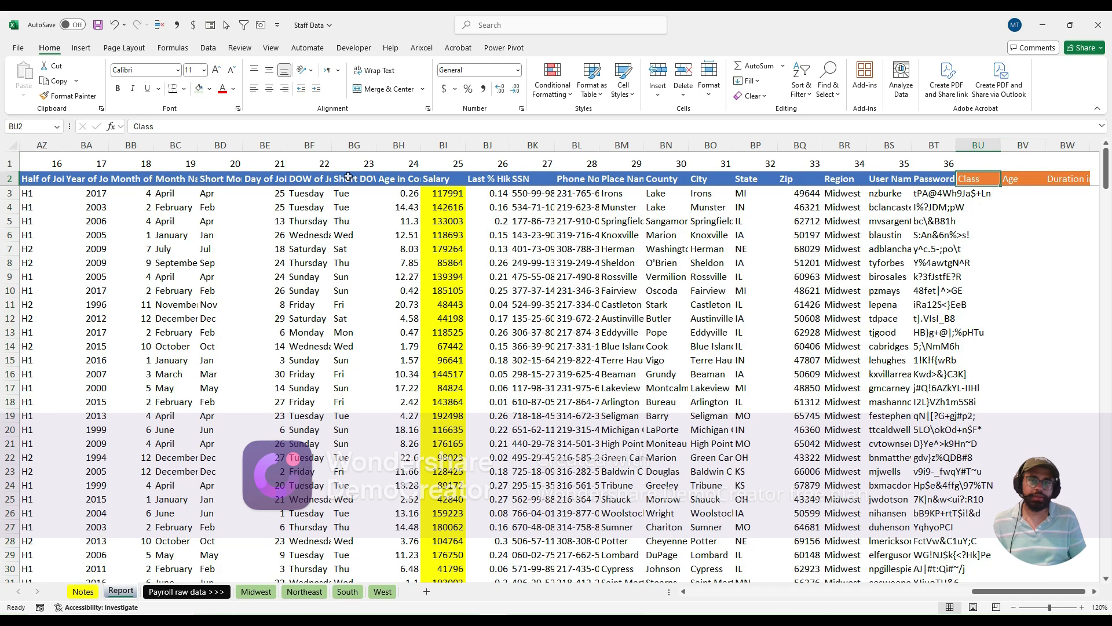
key("Left")
key("Left")
key("Left")
key("Left")
key("Left")
key("Left")
key("Left")
key("Left")
key("Left")
key("Left")
key("Left")
key("Left")
key("Left")
key("Left")
key("Left")
key("Left")
key("Left")
key("Left")
key("Left")
key("Left")
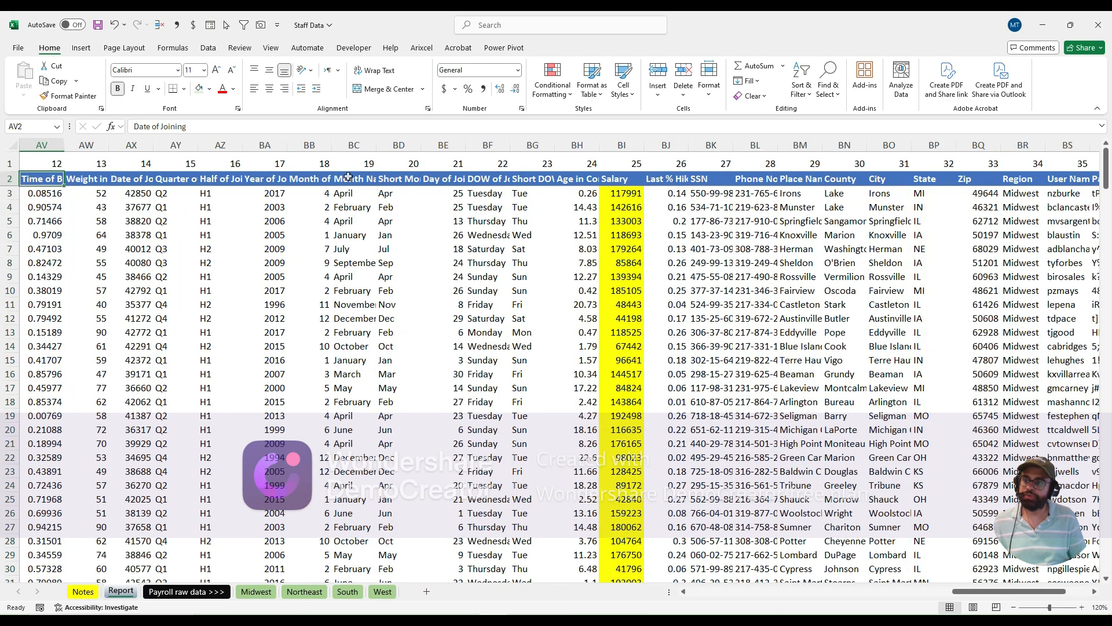
key("Left")
key("Left")
key("Left")
key("Left")
key("Left")
key("Left")
key("Right")
key("Right")
key("Right")
key("Right")
key("Right")
key("Right")
key("Right")
key("Right")
key("Down")
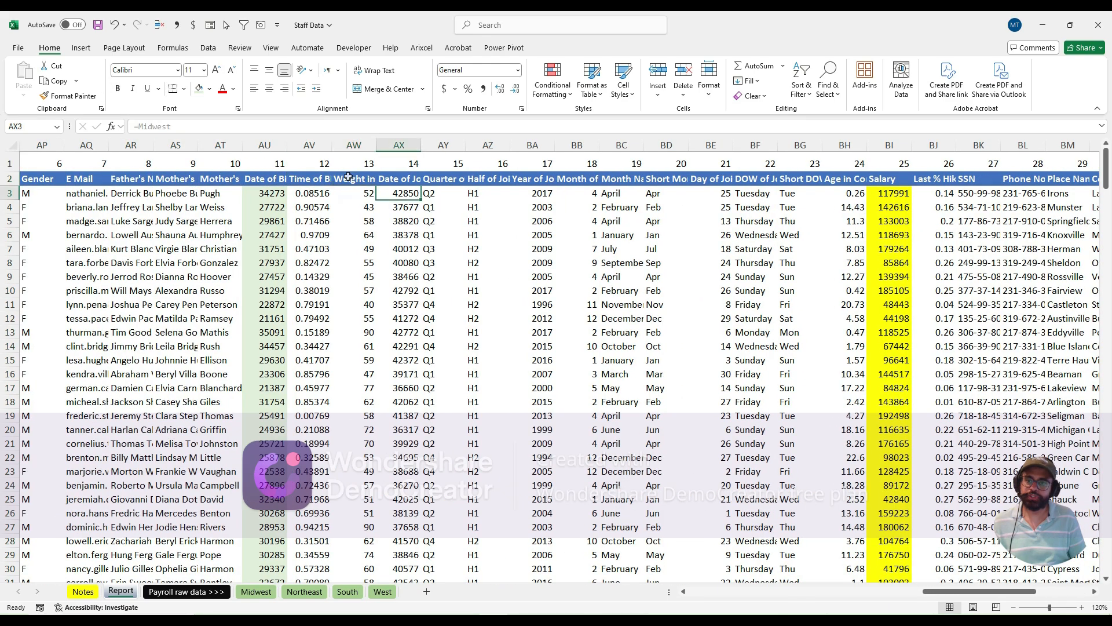
key("ctrl+shift+Down")
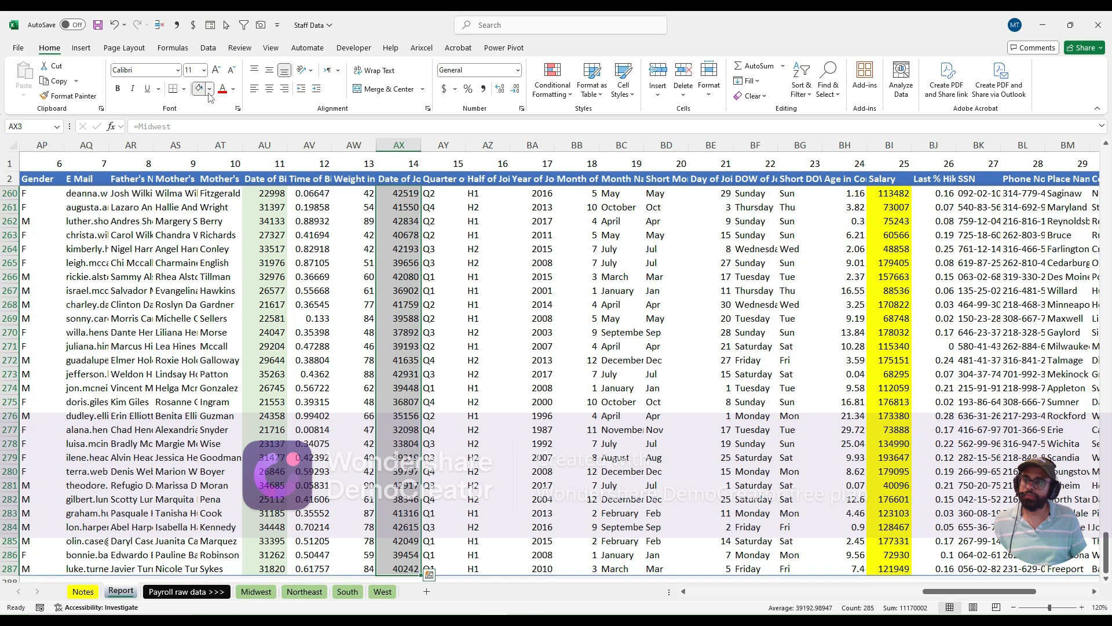
left_click(209, 90)
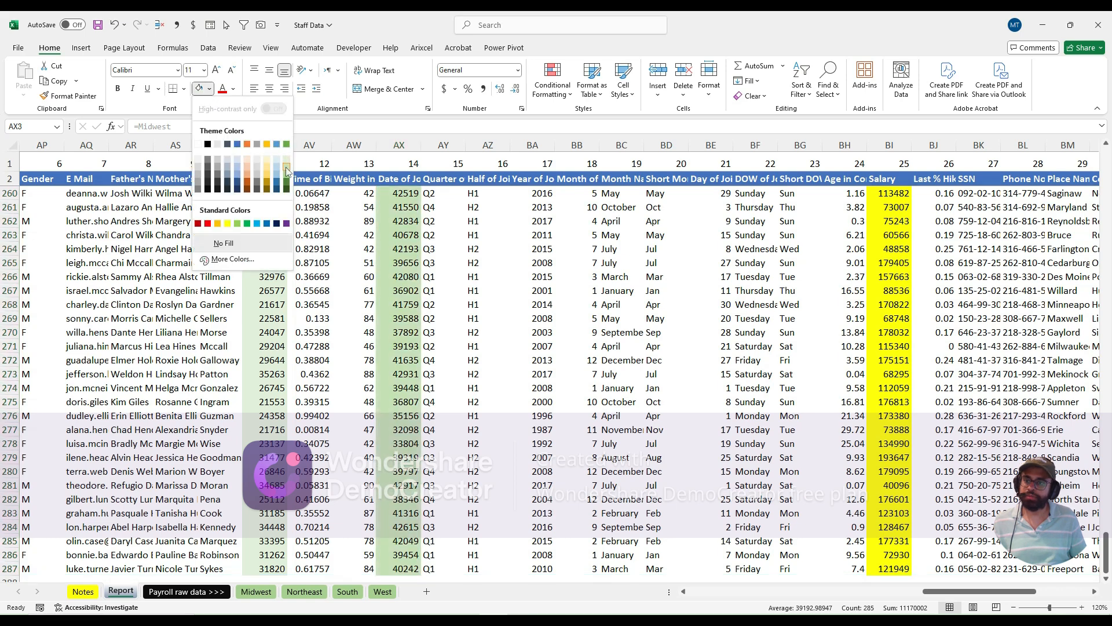
left_click(287, 161)
left_click(410, 220)
key("ctrl+Up")
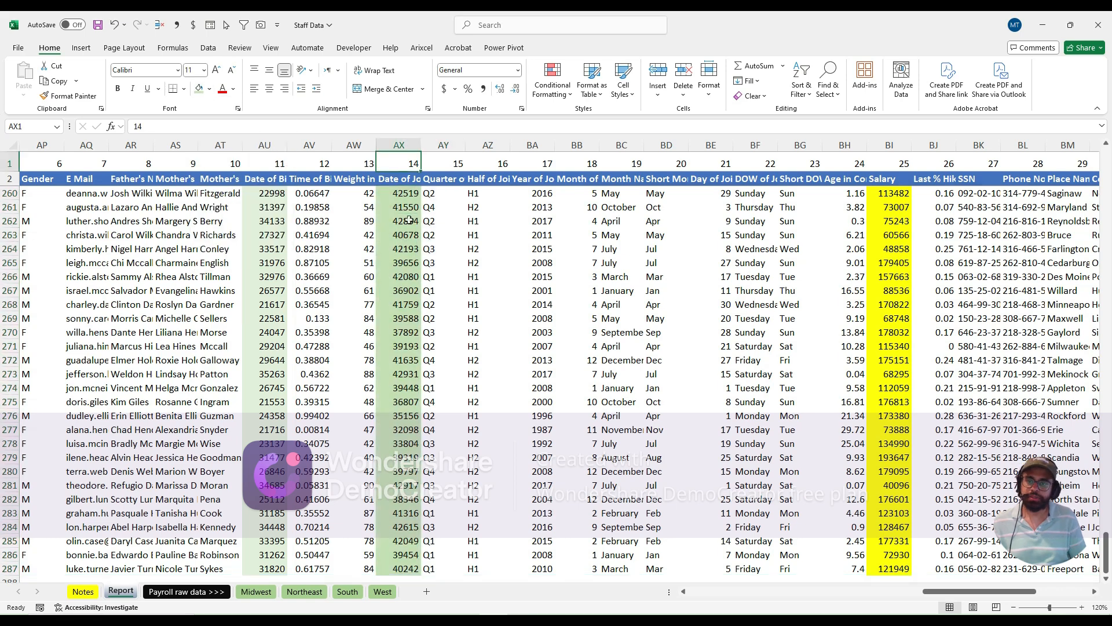
Step: Review the added Class, Age and Duration in months headers in BU2:BW2, then return to the Midwest formula cell AK3
key("ctrl+Right")
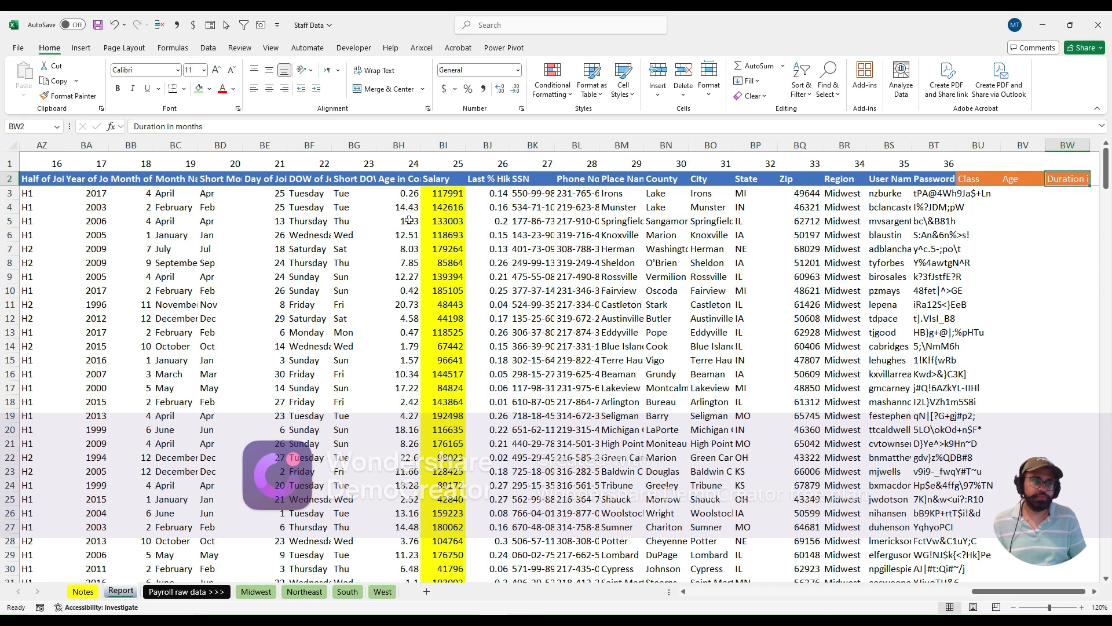
key("Left")
key("Left")
key("ctrl+Left")
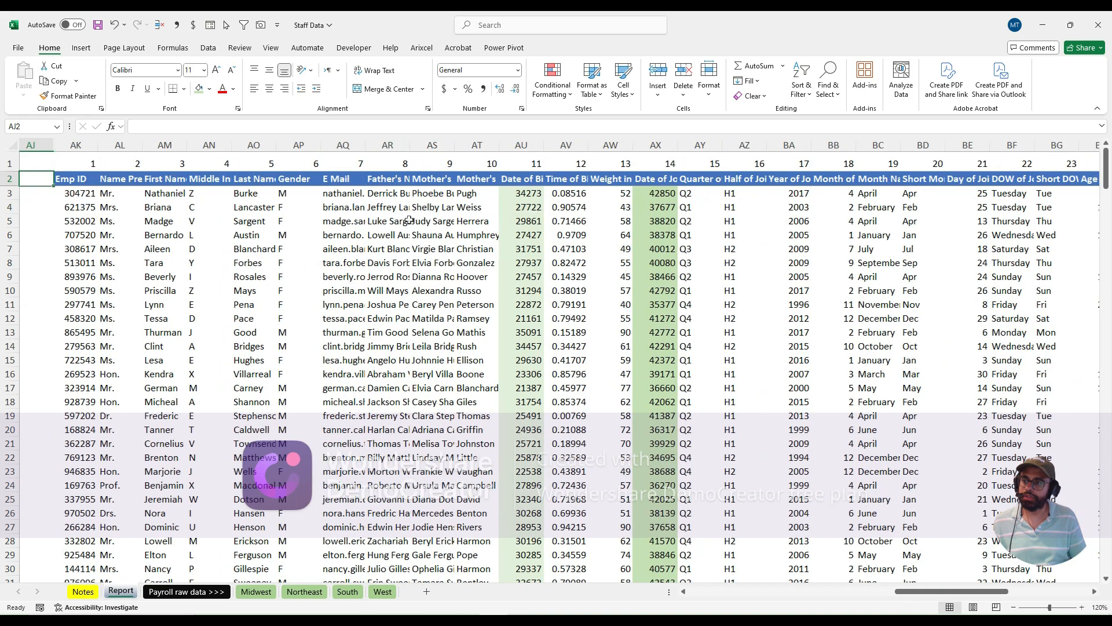
key("Left")
key("Right")
key("Down")
key("Right")
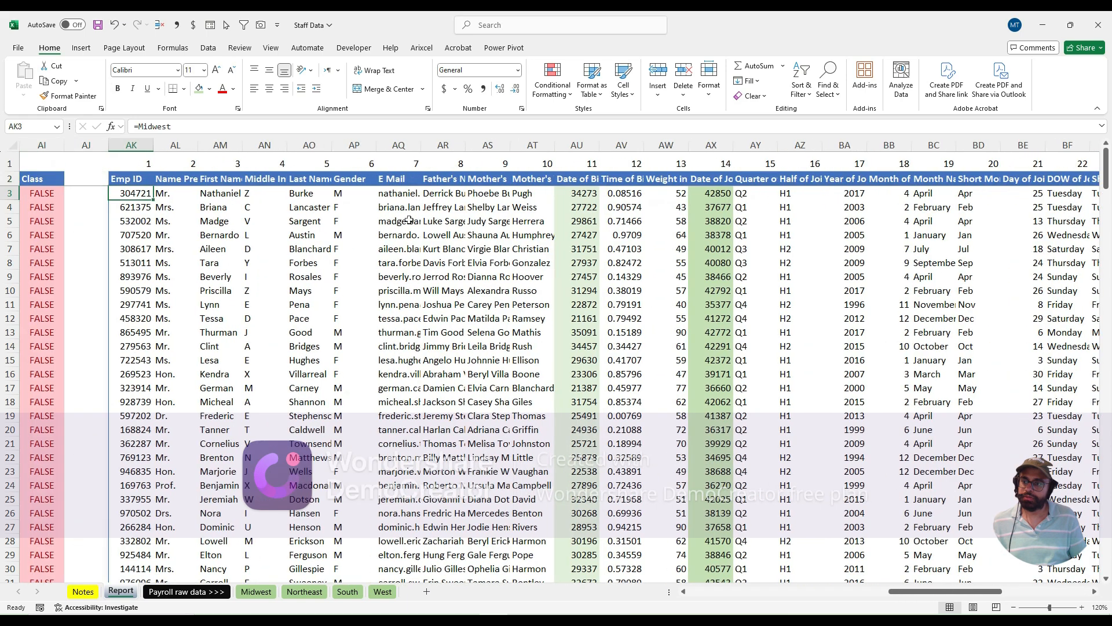
Step: Wrap the Midwest formula in AK3 as =SORT(Midwest,25,-1) to sort the staff by salary in descending order
left_click(1094, 591)
left_click(1094, 591)
left_click(1094, 592)
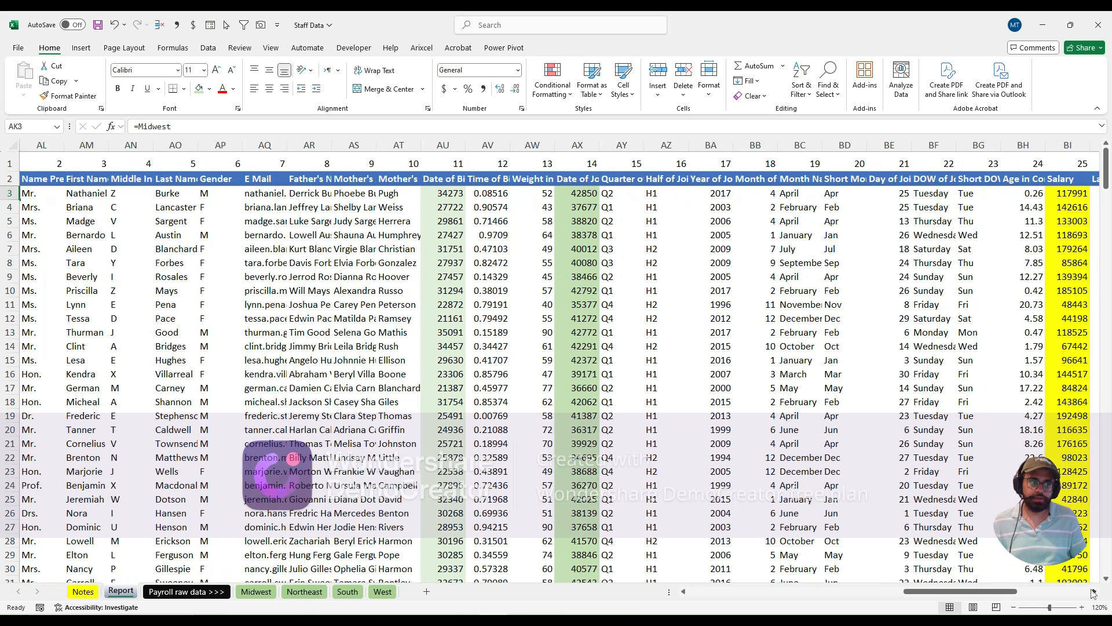
left_click(1014, 608)
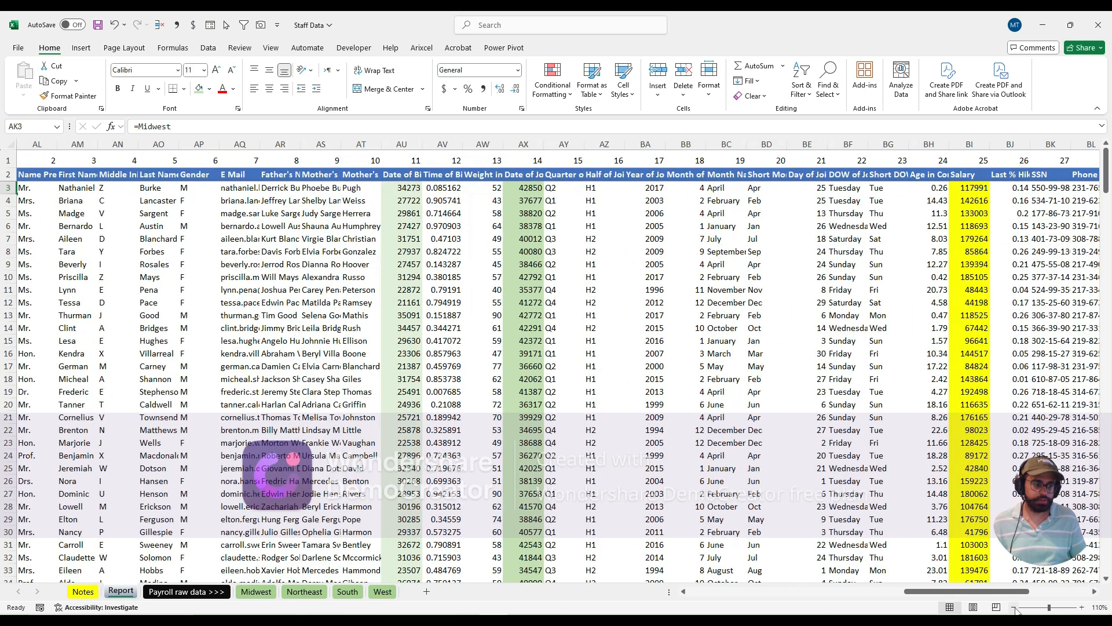
left_click_drag(960, 592, 955, 594)
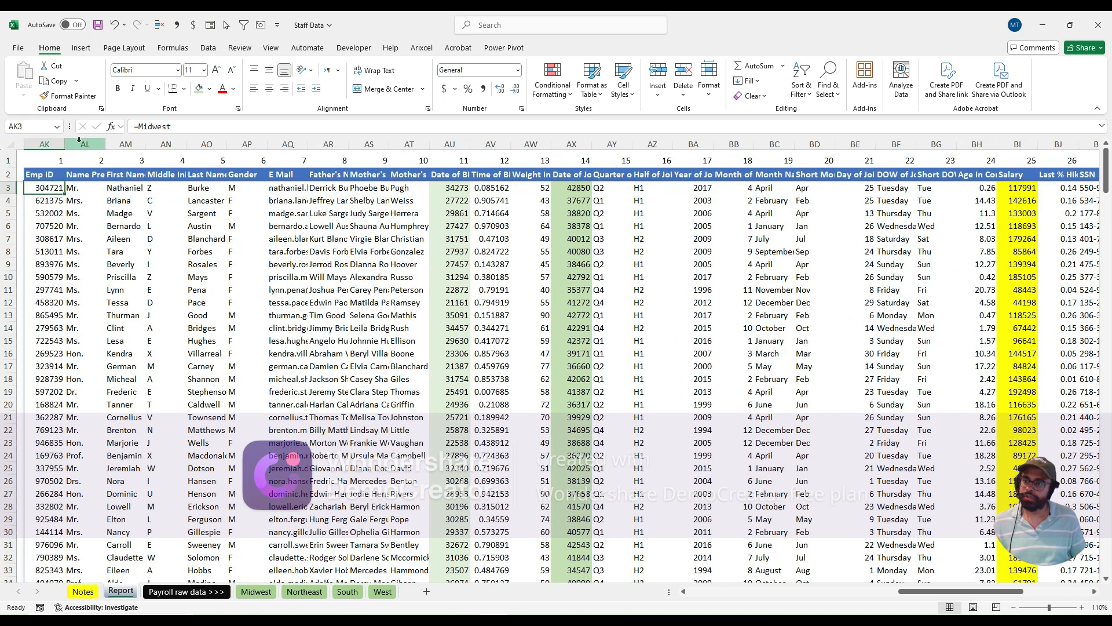
left_click(139, 126)
type("SORT(")
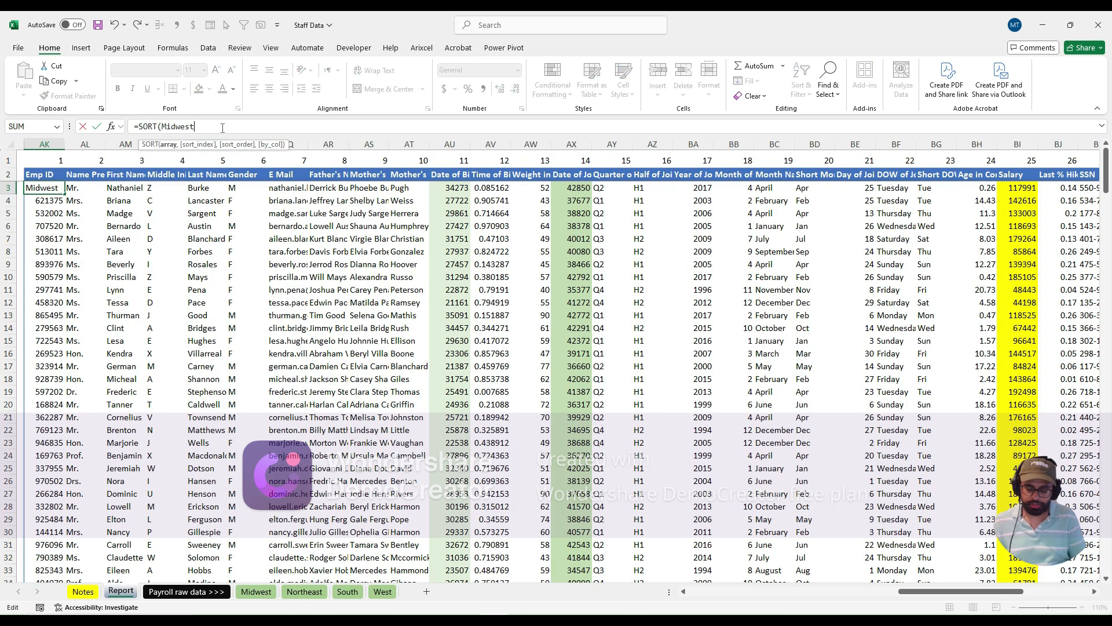
type(",")
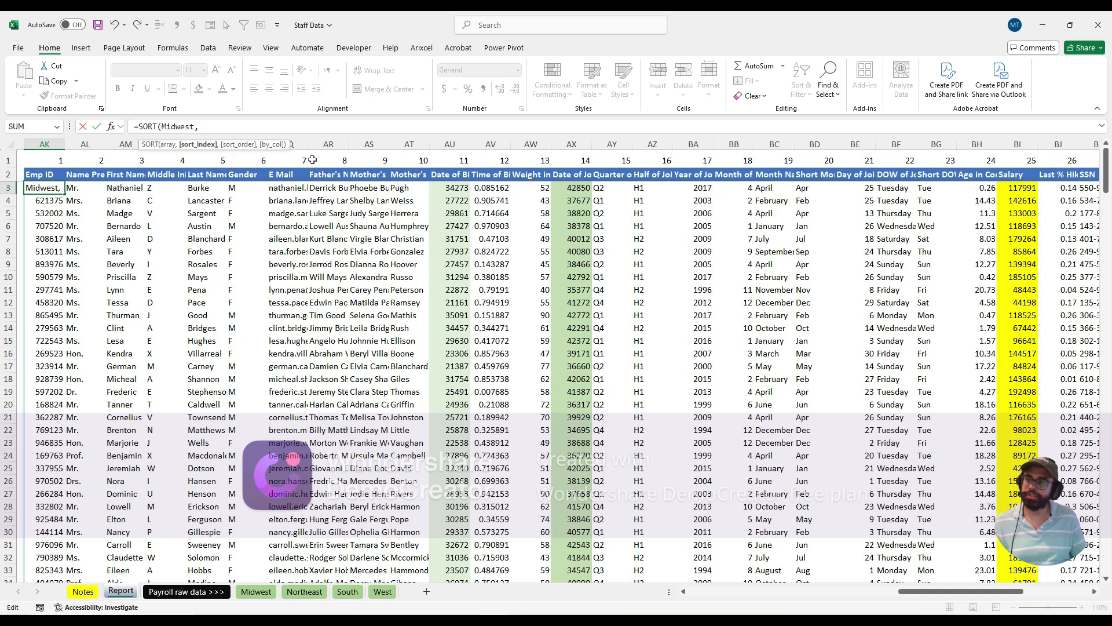
type("25")
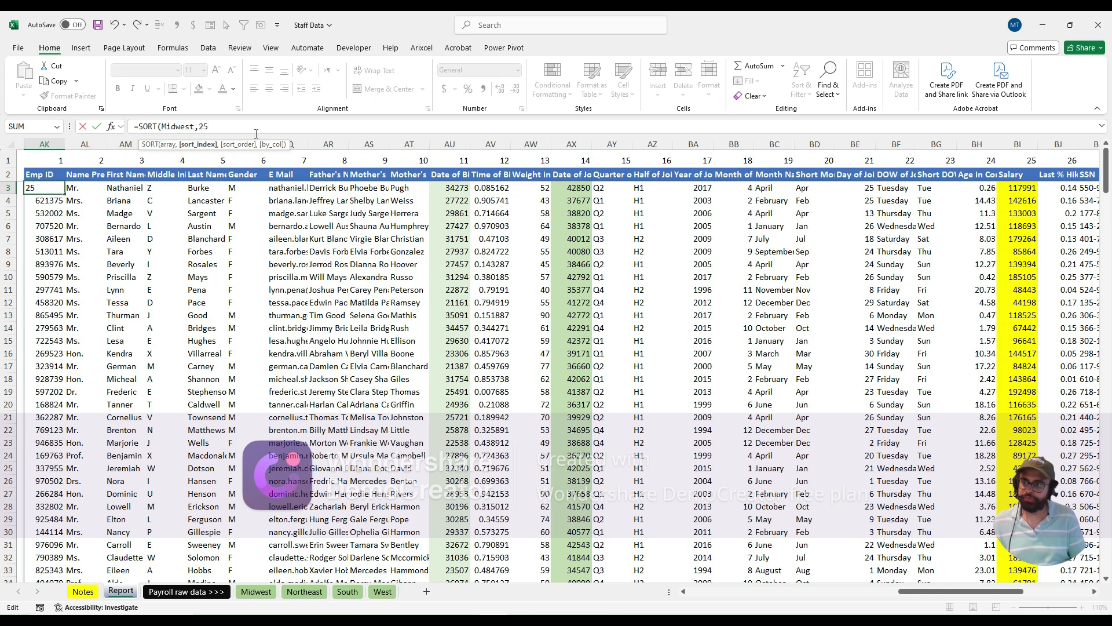
type(",")
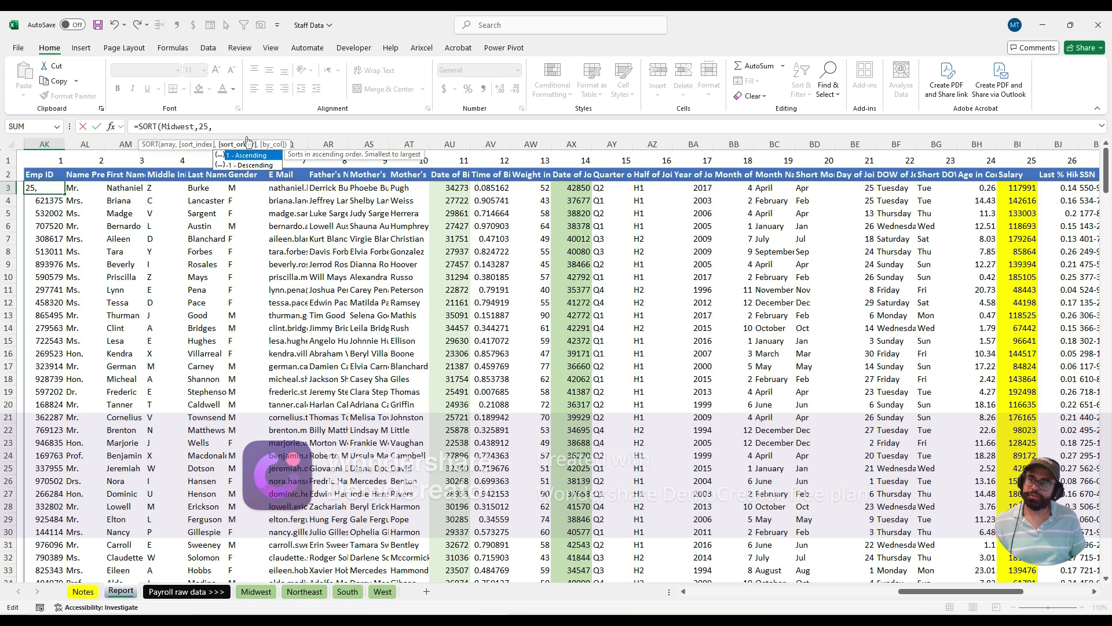
double_click(243, 165)
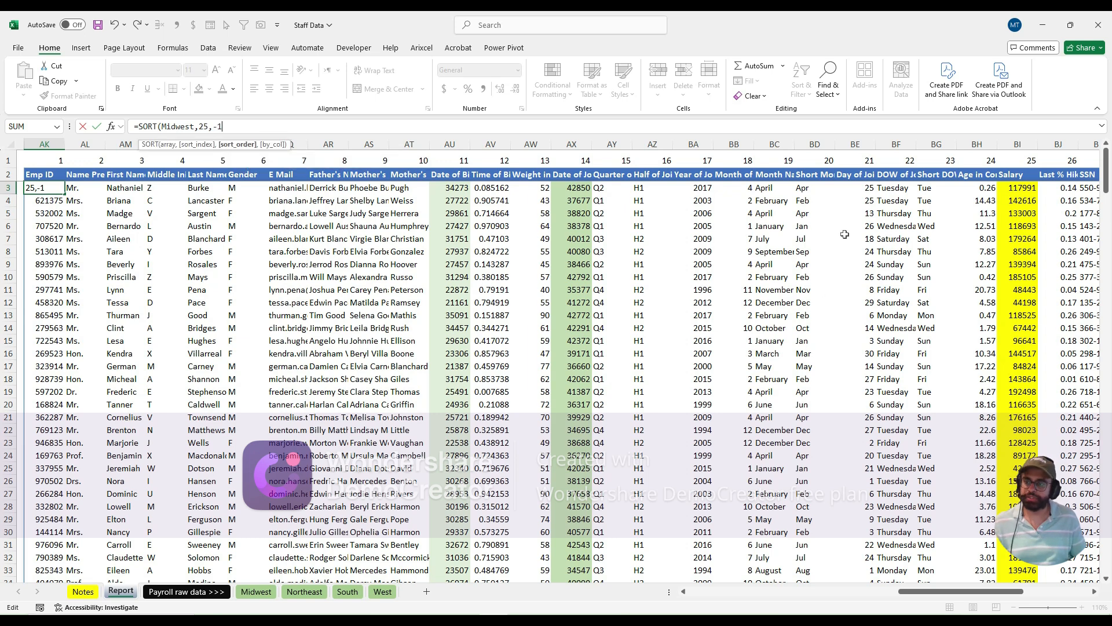
type(")")
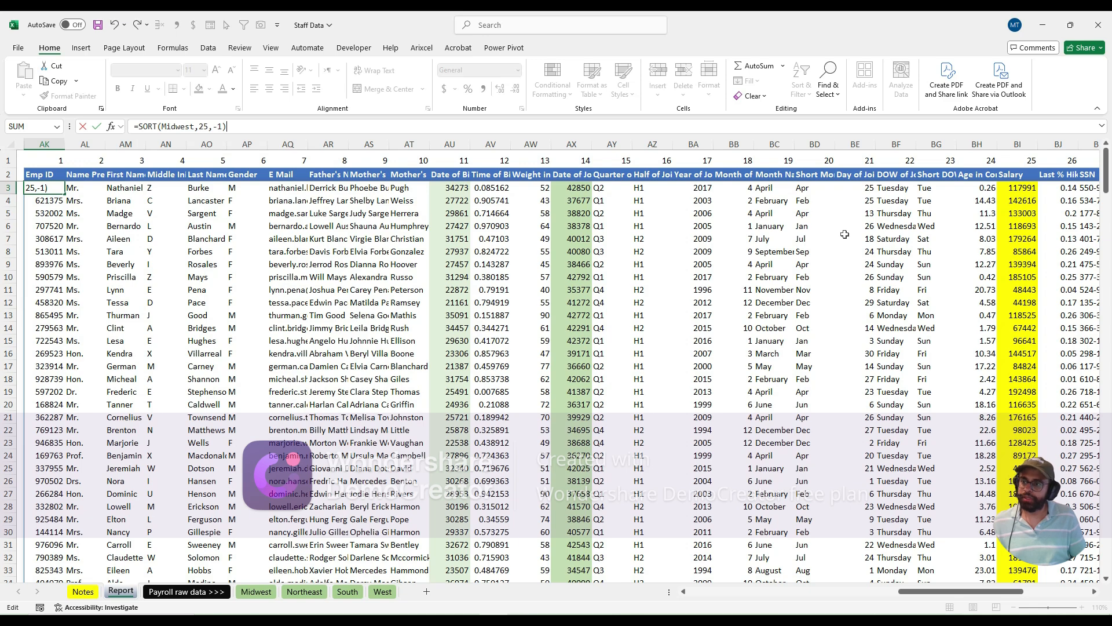
key("ctrl+Return")
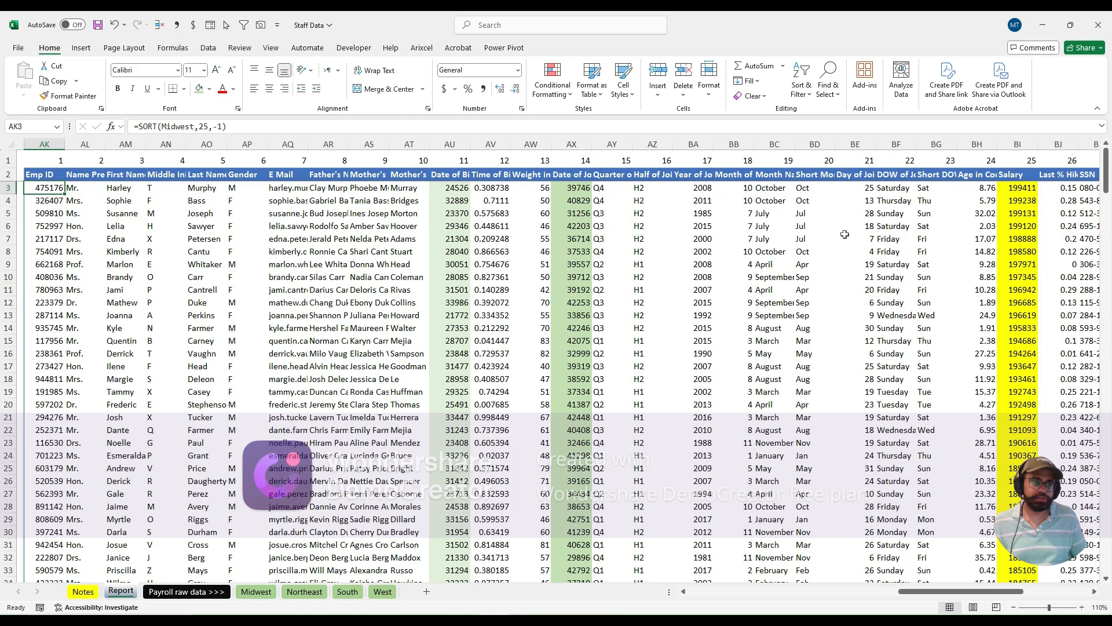
Step: Examine the sorted Salary column BI from the highest to the lowest values, including the ten highest salaries
left_click(1025, 190)
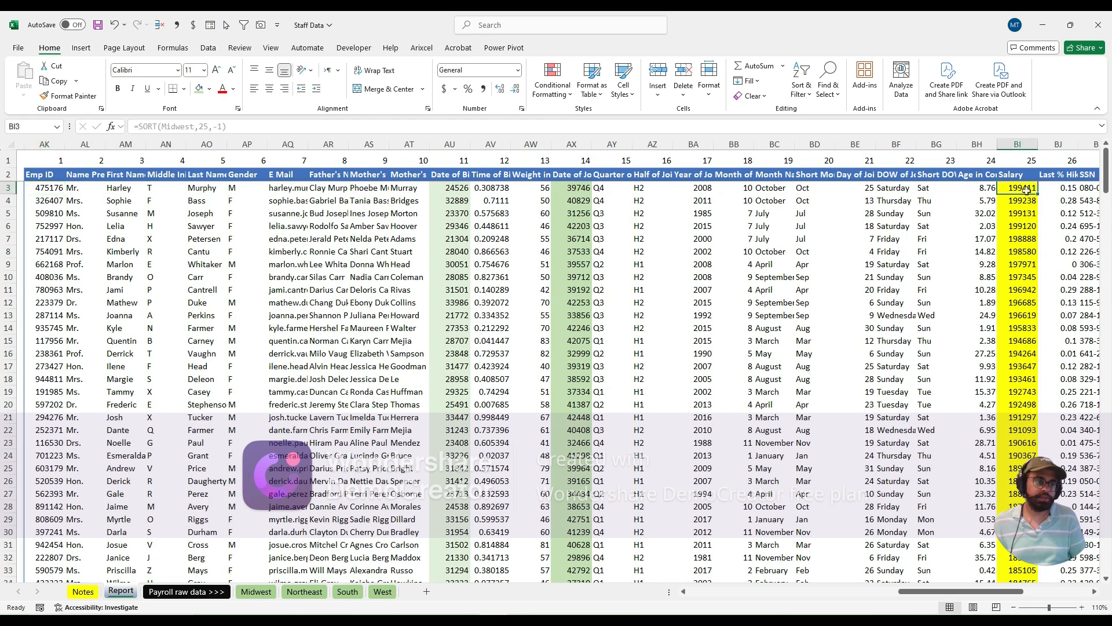
key("ctrl+Down")
key("ctrl+Up")
key("Down")
key("Down")
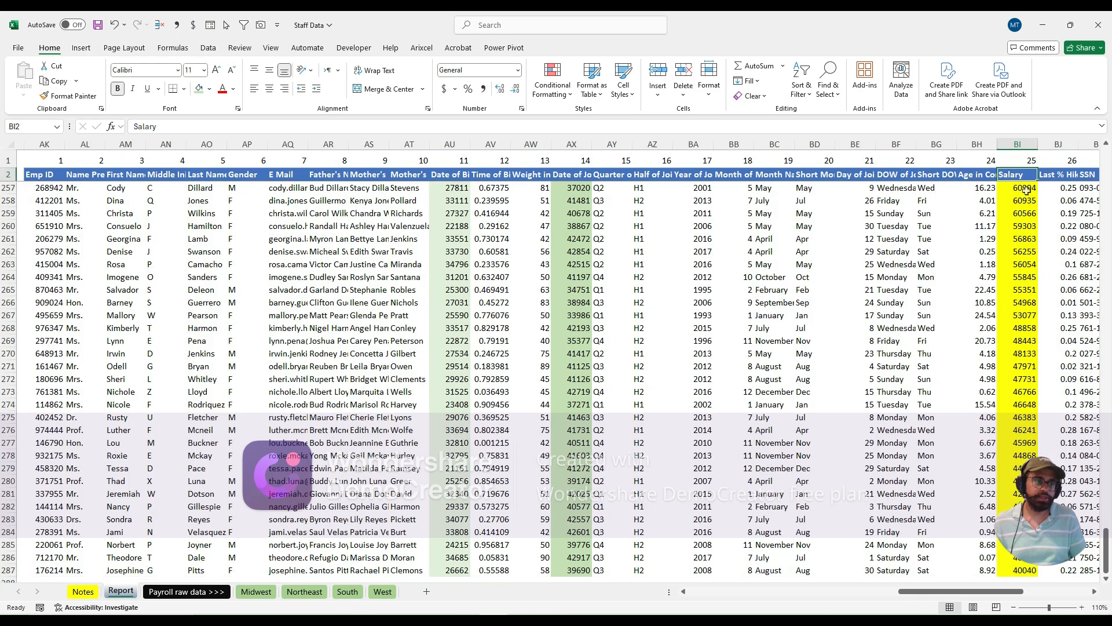
left_click_drag(1026, 190, 1027, 302)
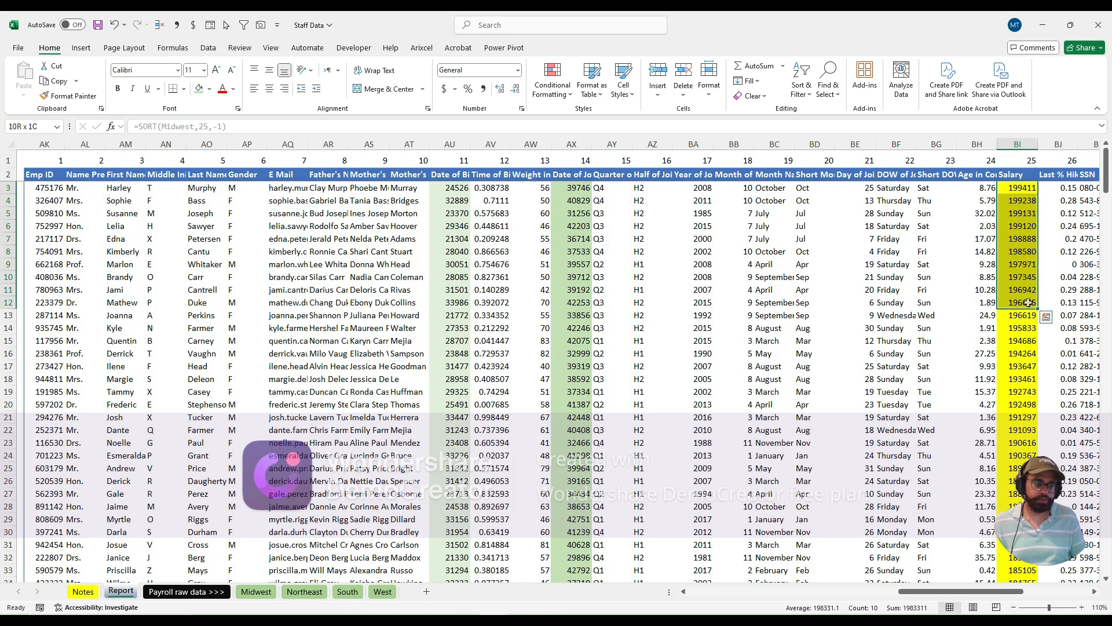
left_click(1028, 328)
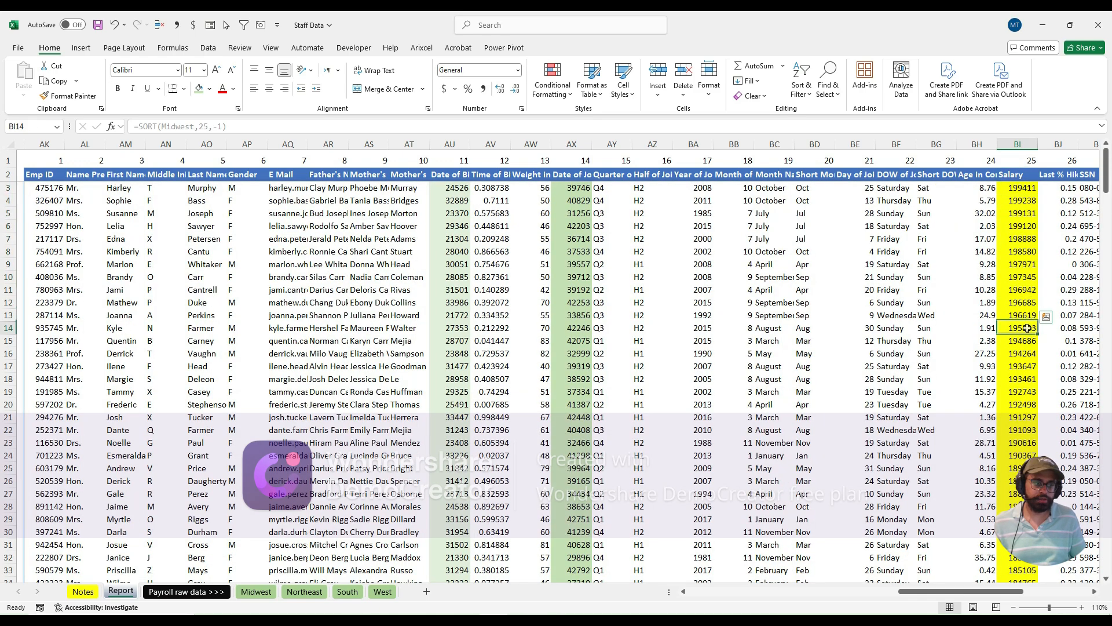
key("ctrl+Down")
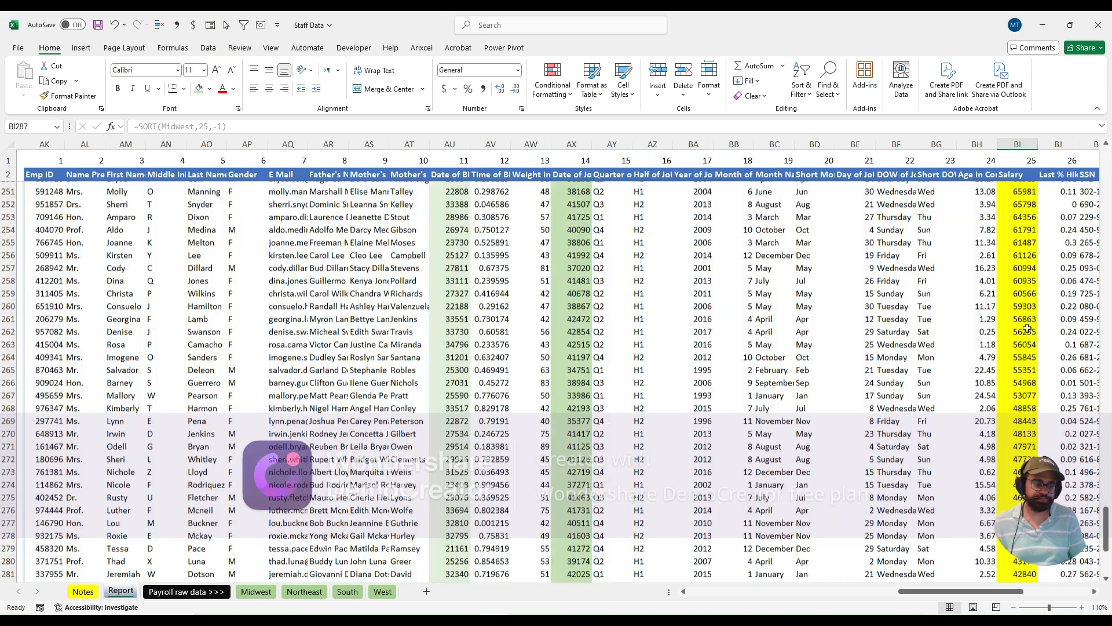
key("ctrl+Up")
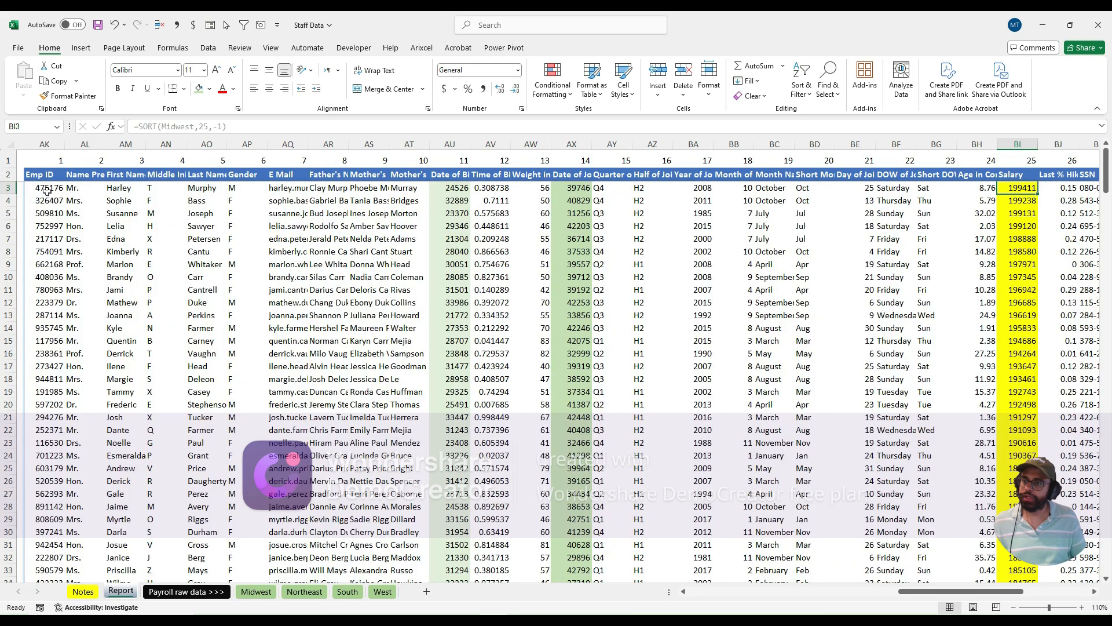
Step: Expand the formula bar for cell AK3 and review the list of formulas to be used on the Notes sheet, ending on the Report sheet
left_click(46, 191)
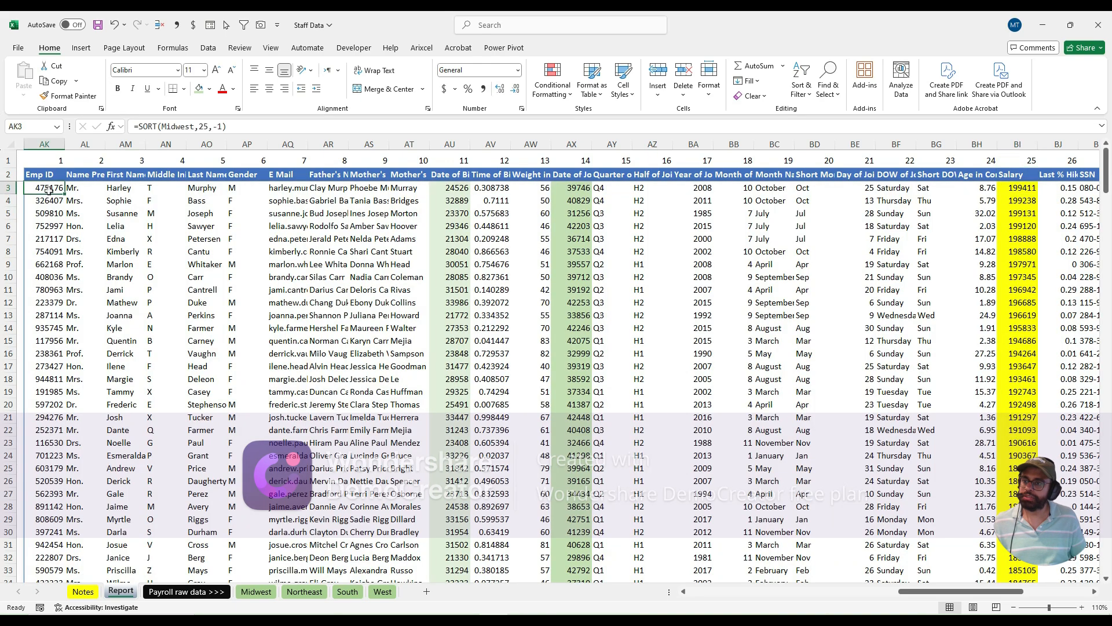
left_click(1102, 126)
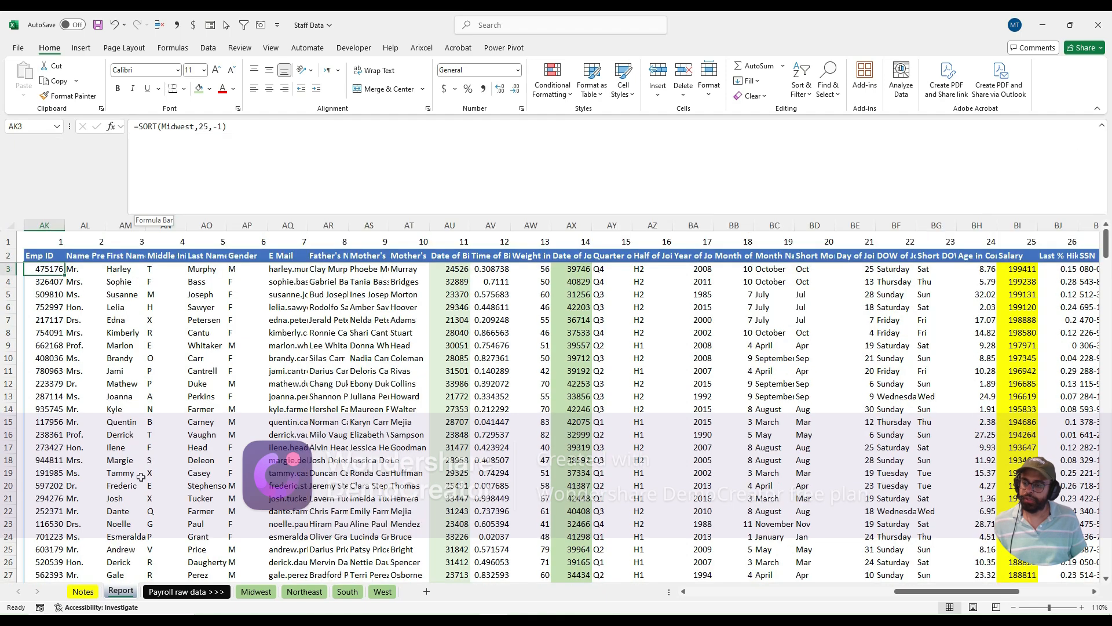
left_click(83, 591)
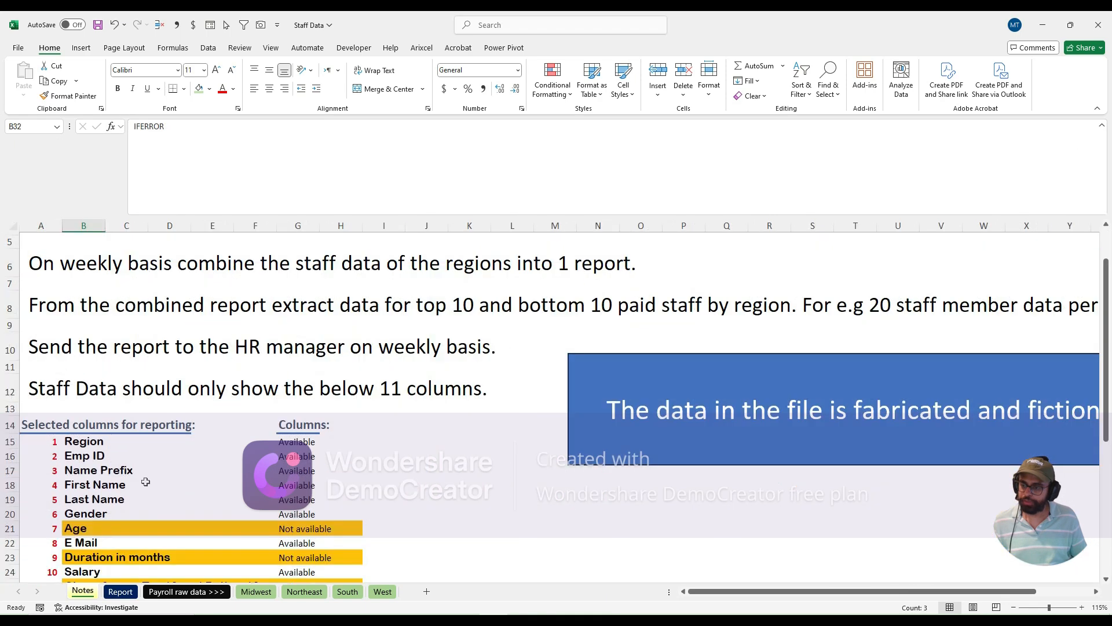
scroll(146, 480, "down", 3)
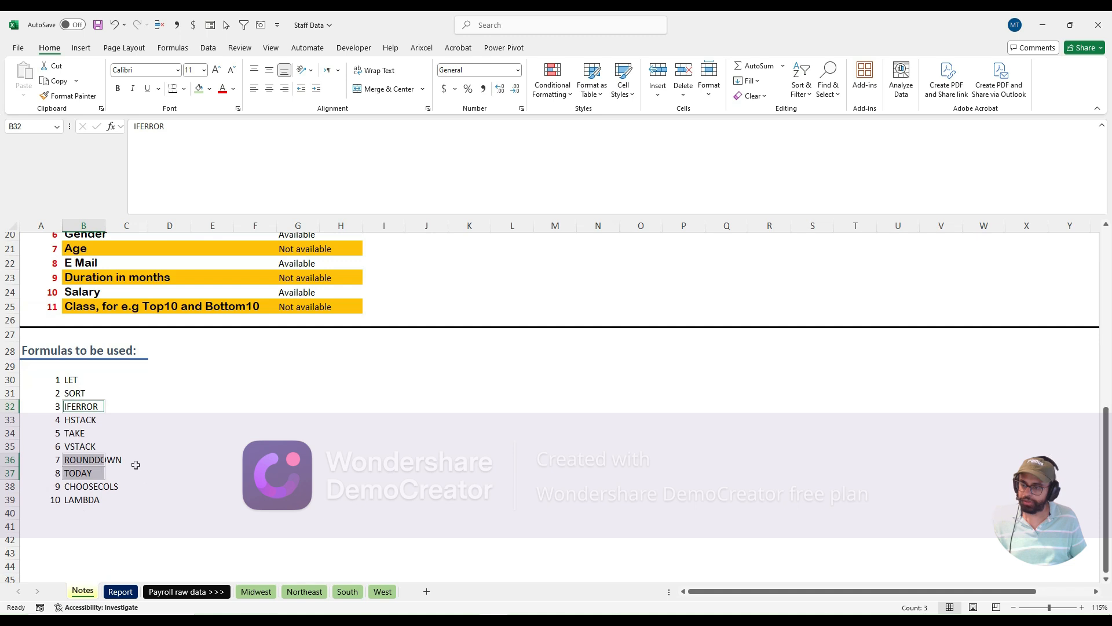
left_click(124, 433)
left_click(73, 379)
left_click(79, 498, "shift")
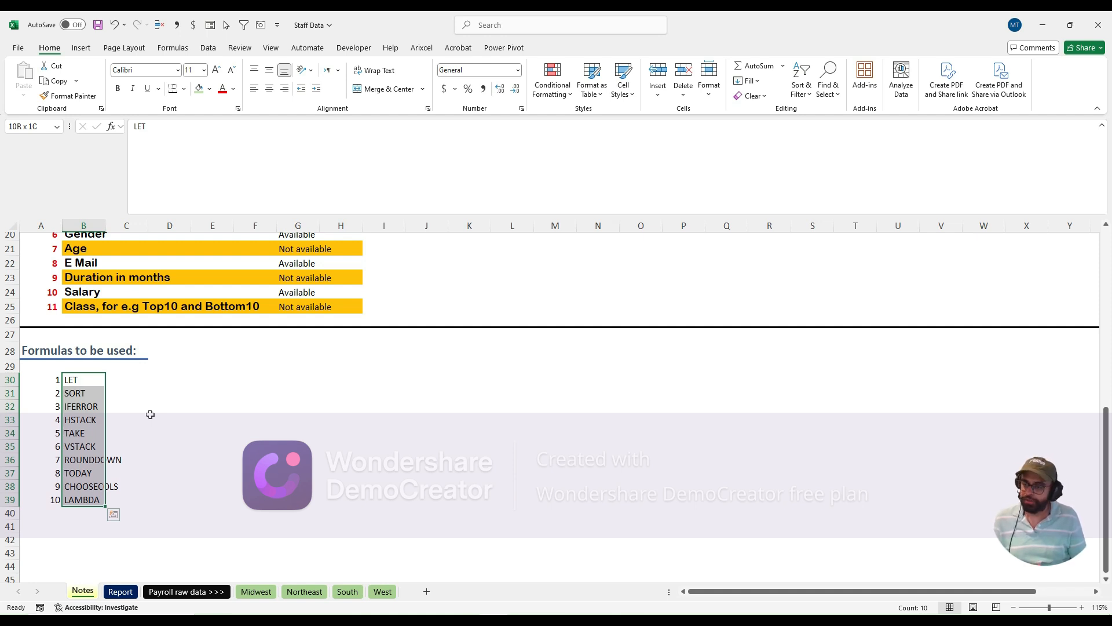
left_click(251, 591)
left_click(120, 591)
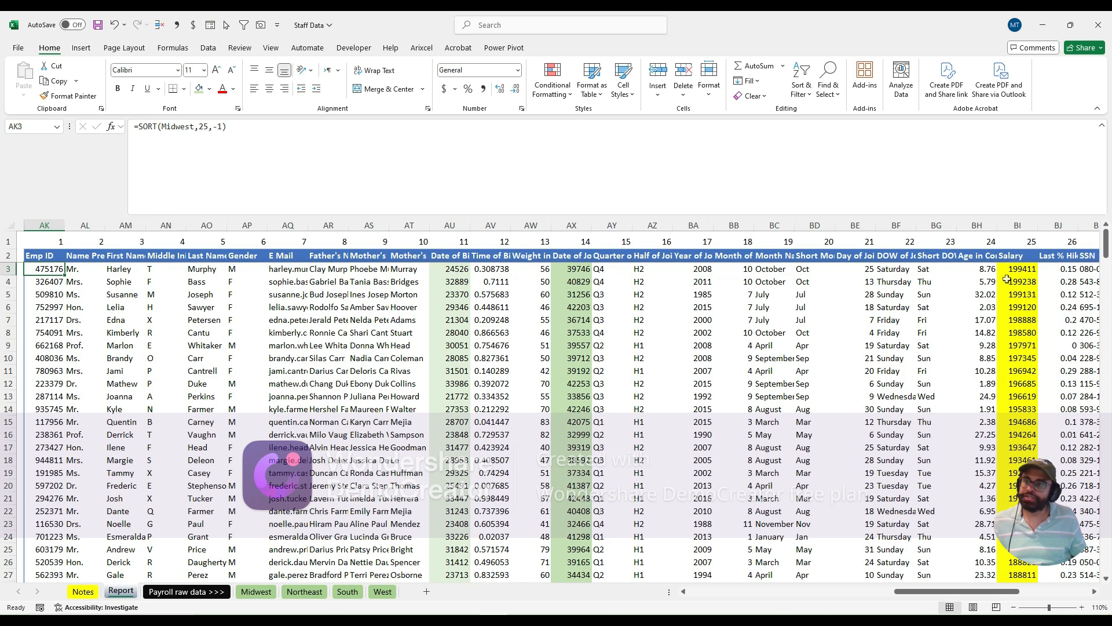
Step: Try ascending order, 1, in the SORT formula in AK3 and restore the descending order, -1
left_click(219, 128)
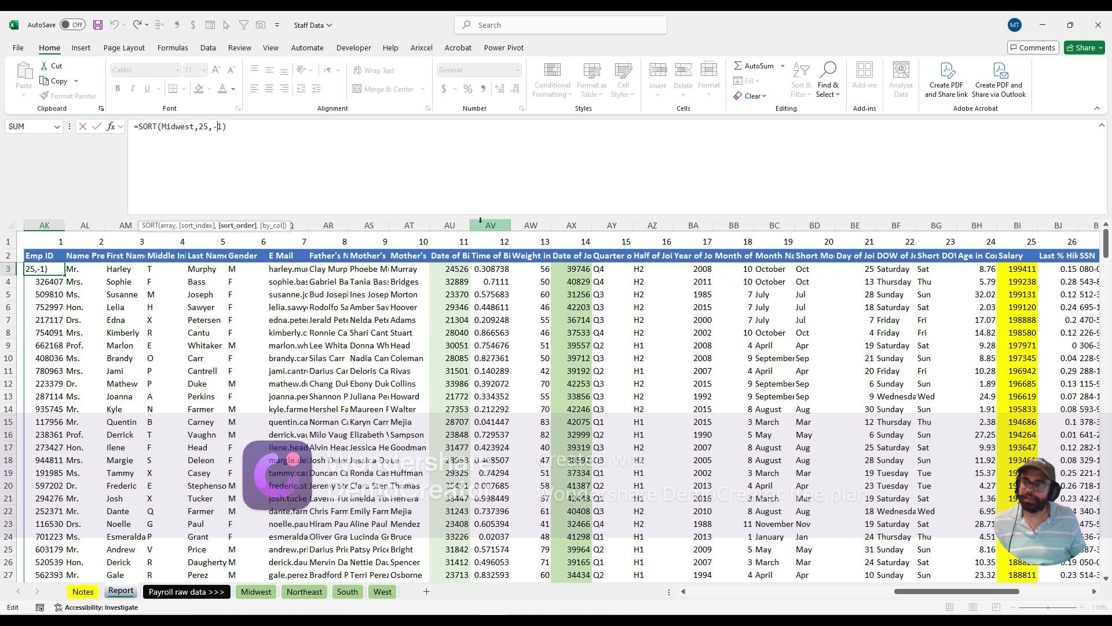
key("BackSpace")
key("Return")
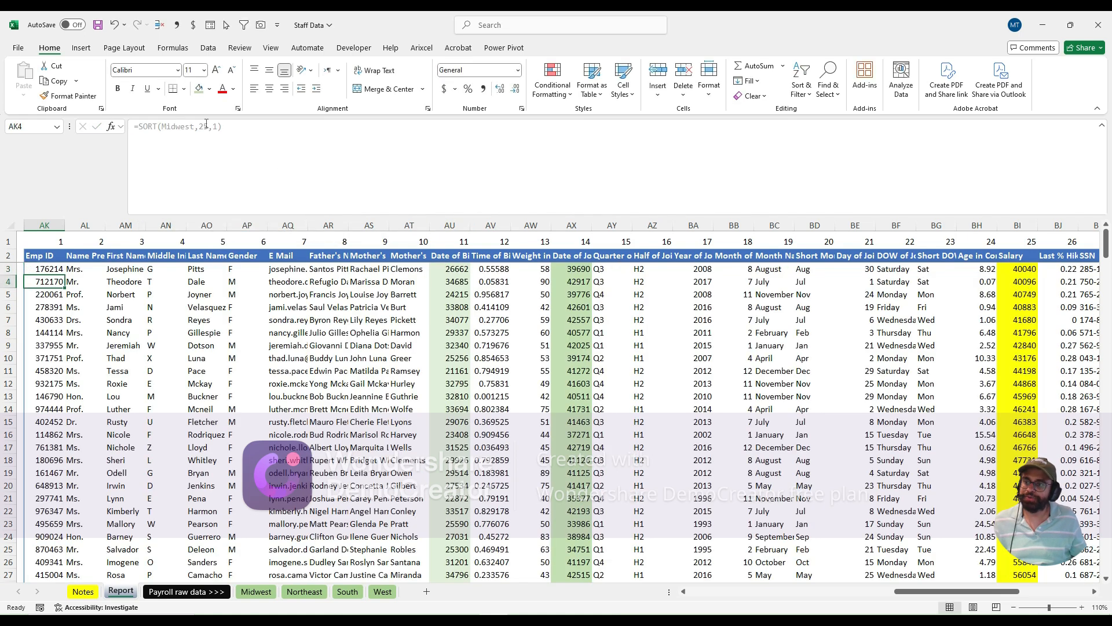
left_click(62, 268)
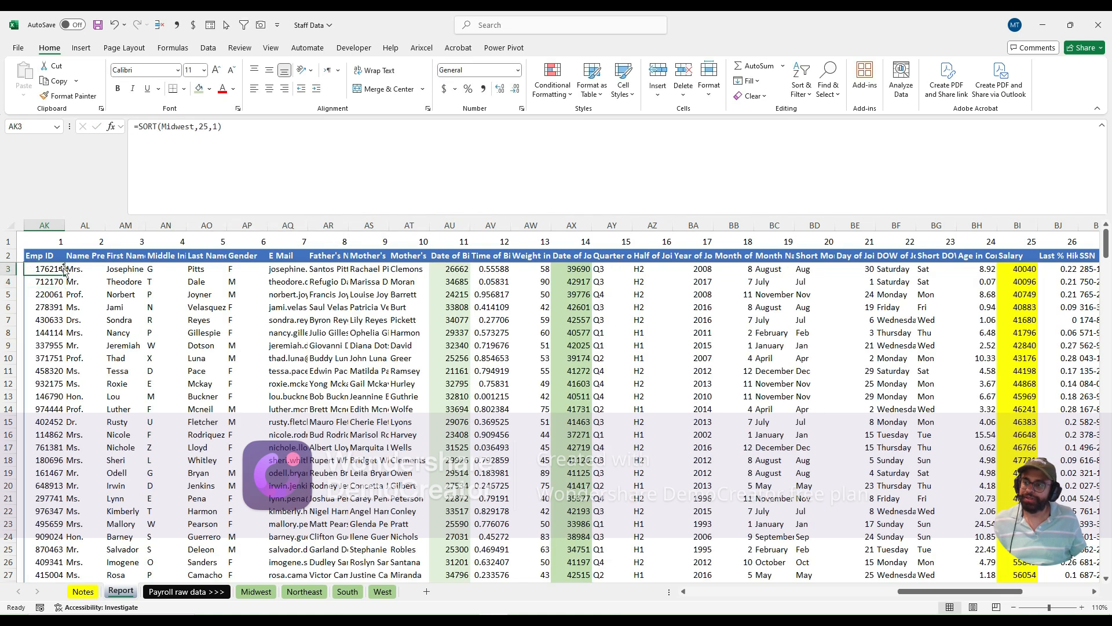
left_click(217, 127)
type("-")
key("Return")
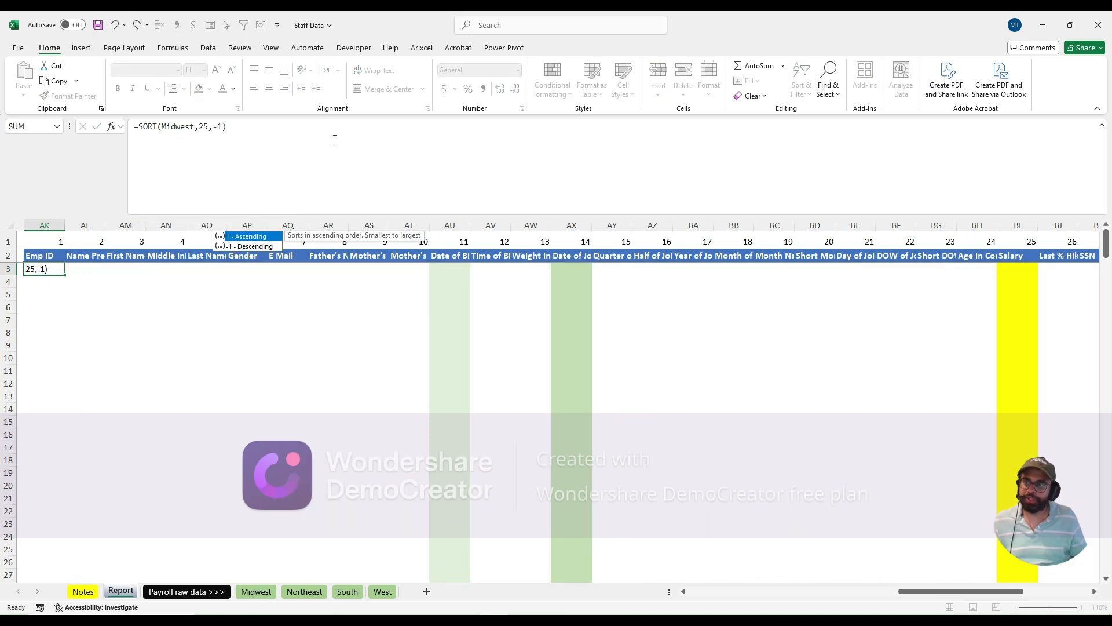
Step: Start a LET function on its own line in AK3, assigning the name d to SORT(Midwest,25,-1) on the second line
left_click(46, 270)
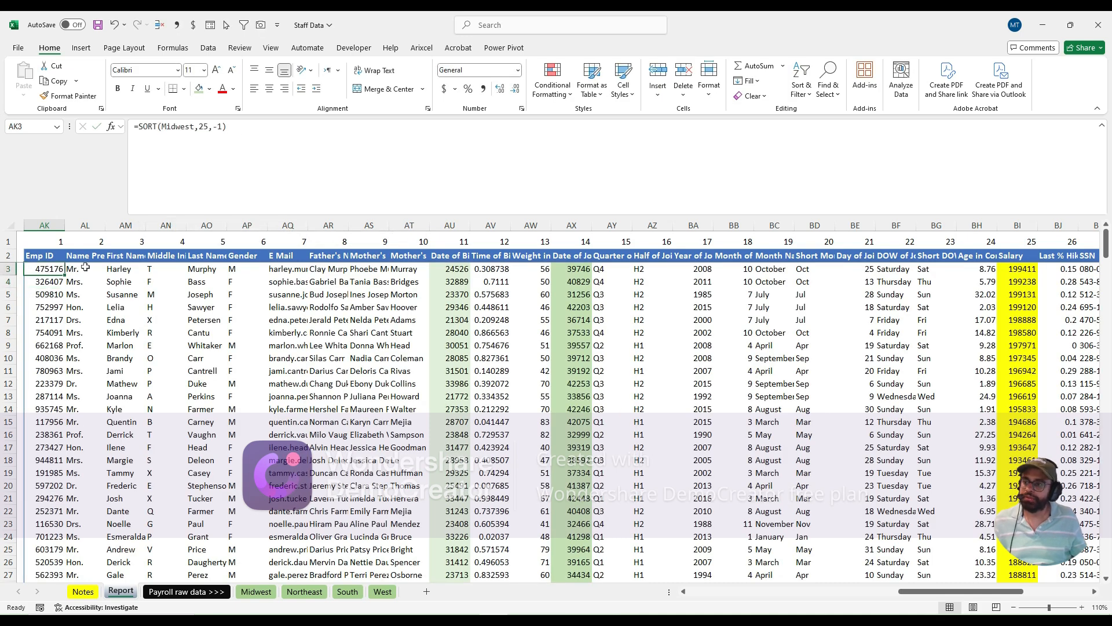
left_click(140, 128)
key("alt+Return")
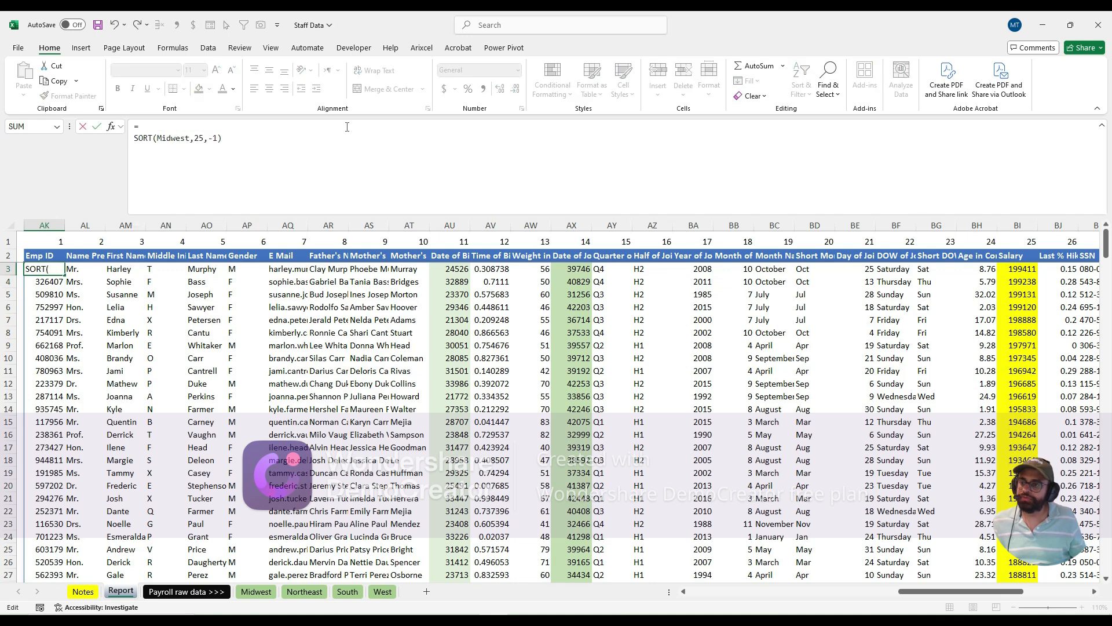
left_click(159, 130)
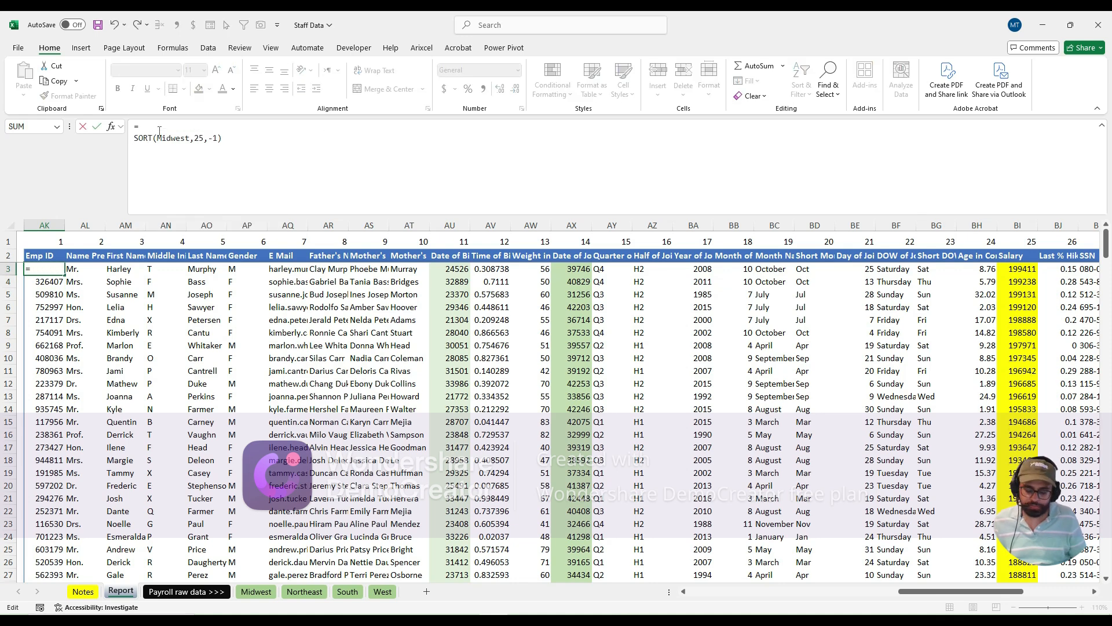
type("LET(")
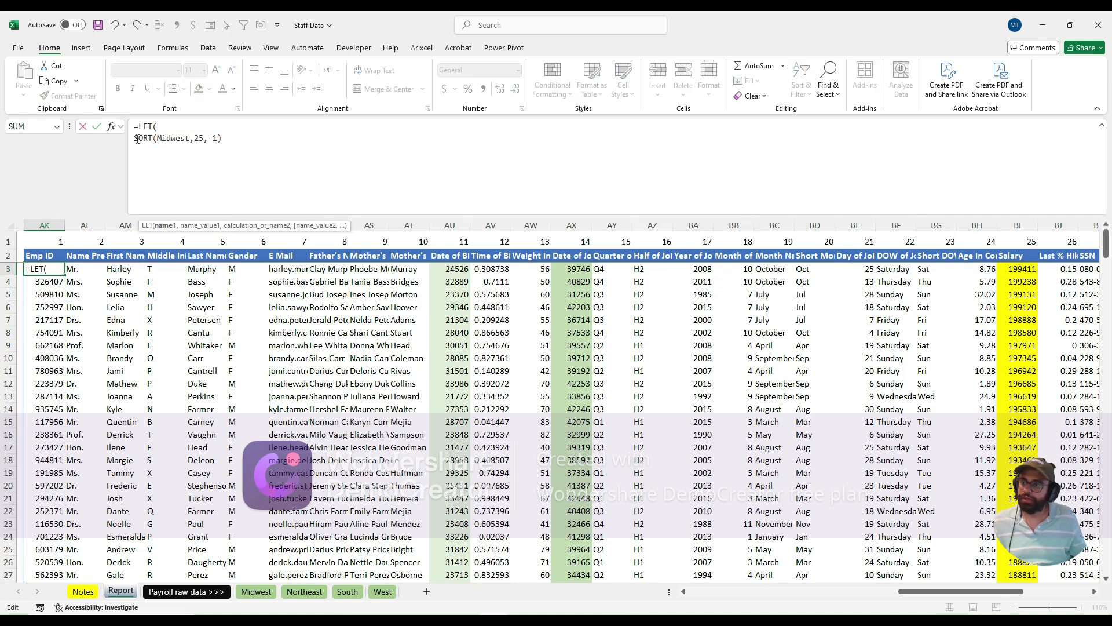
left_click(135, 139)
type("df")
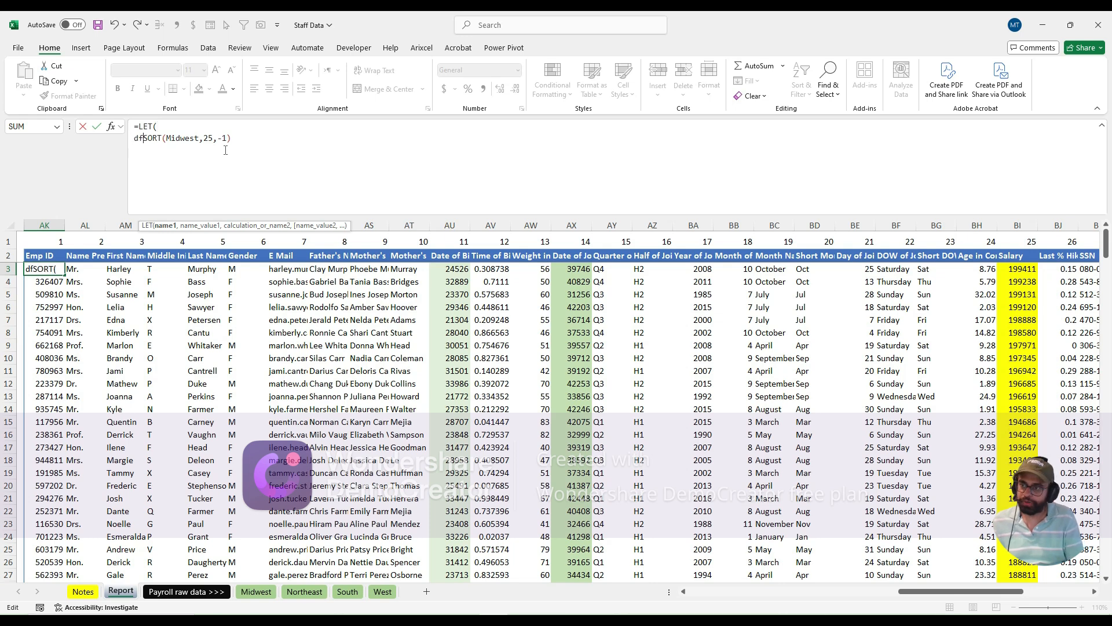
key("BackSpace")
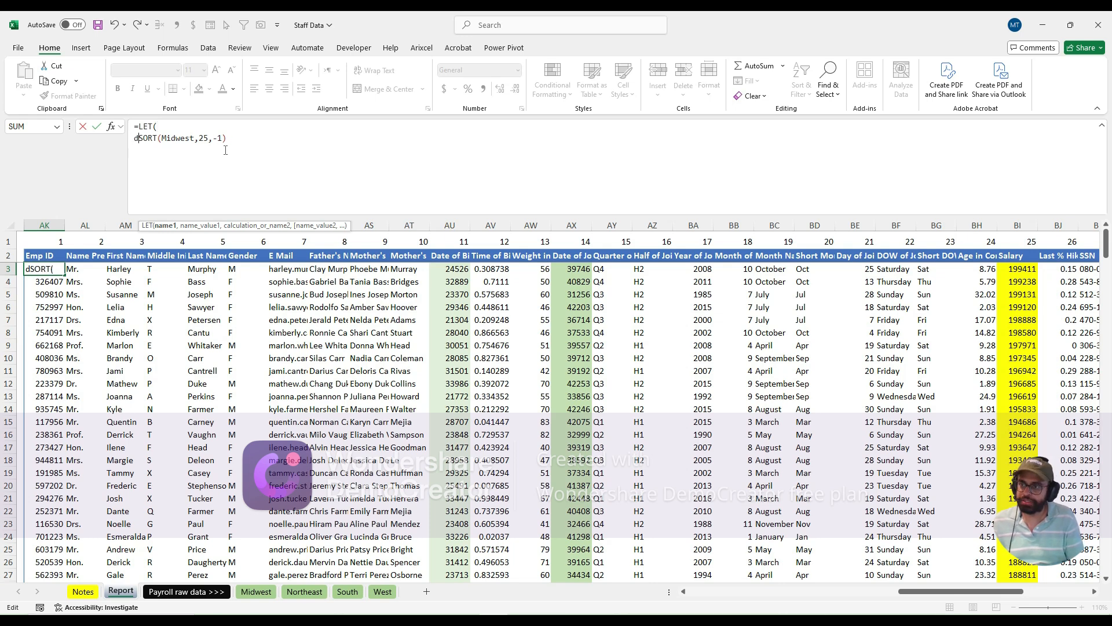
type(",")
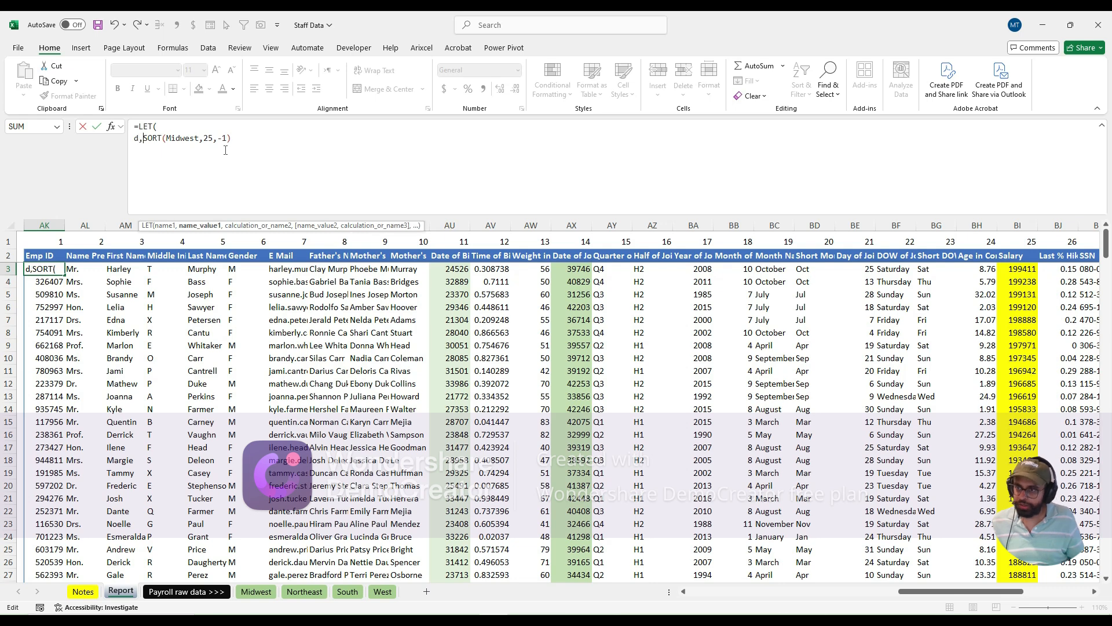
Step: Complete the LET formula in AK3 with a comma after the SORT expression and d) on a new line to return the sorted data
left_click(232, 139, "shift")
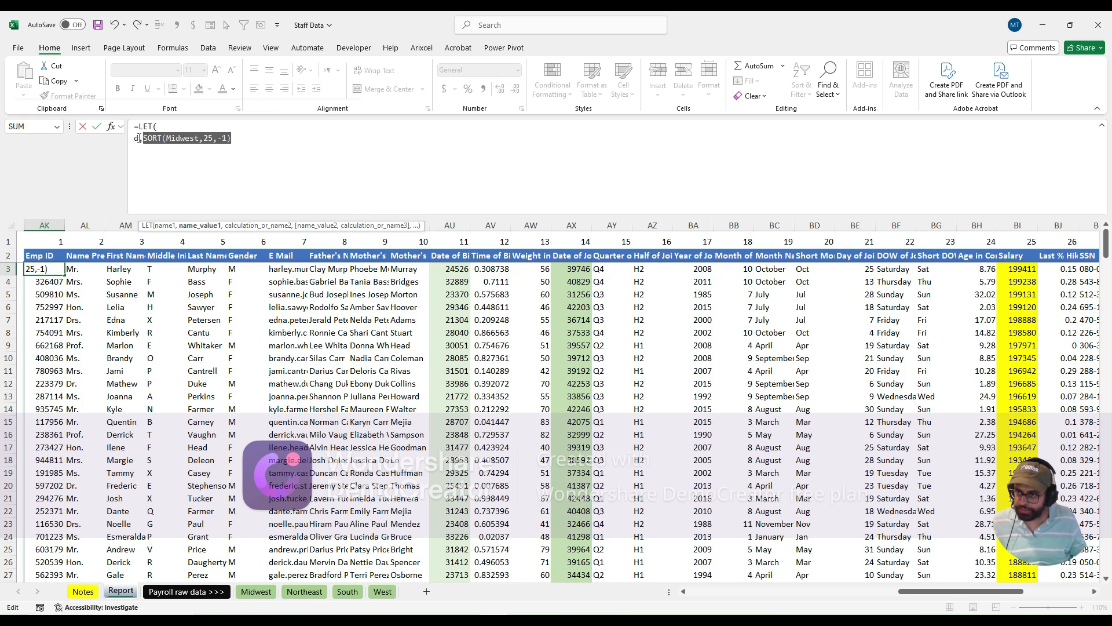
left_click_drag(140, 138, 134, 138)
left_click(240, 138)
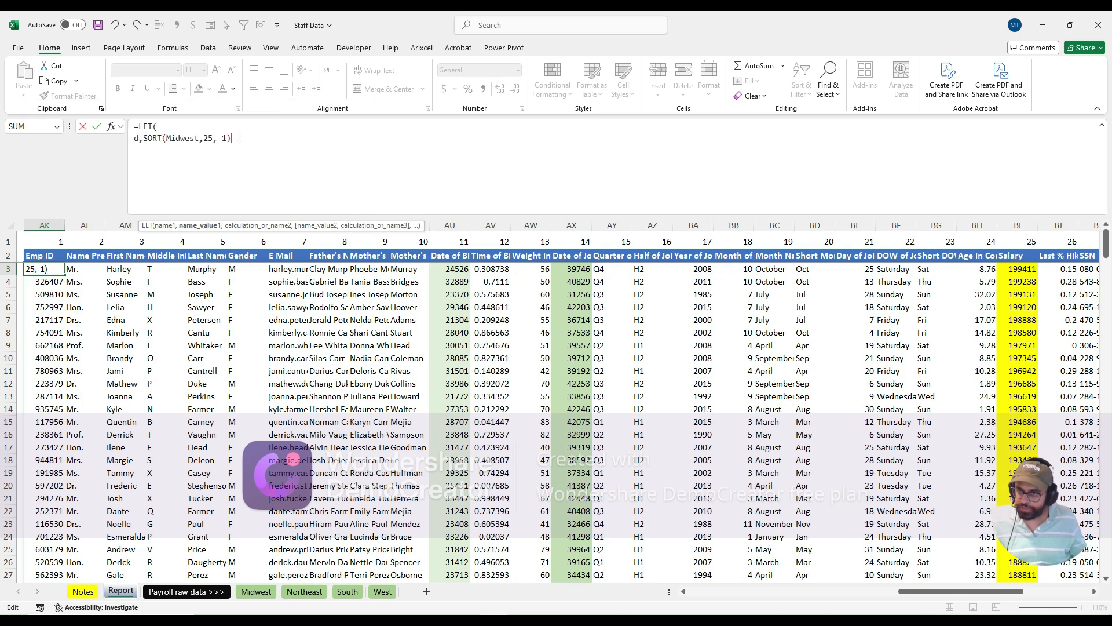
type(",")
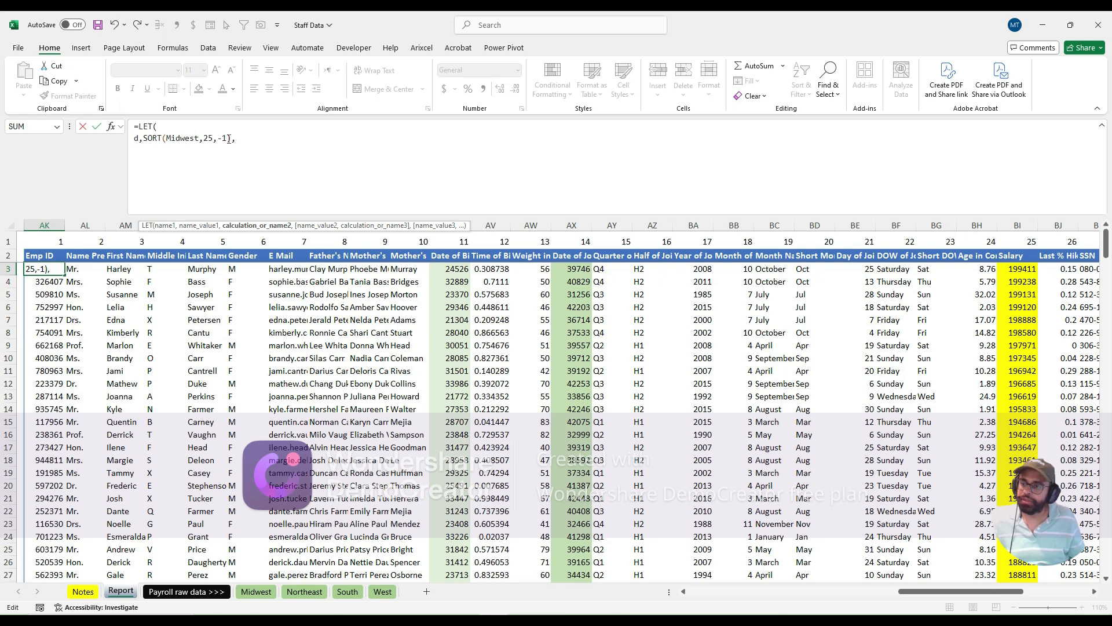
key("Return")
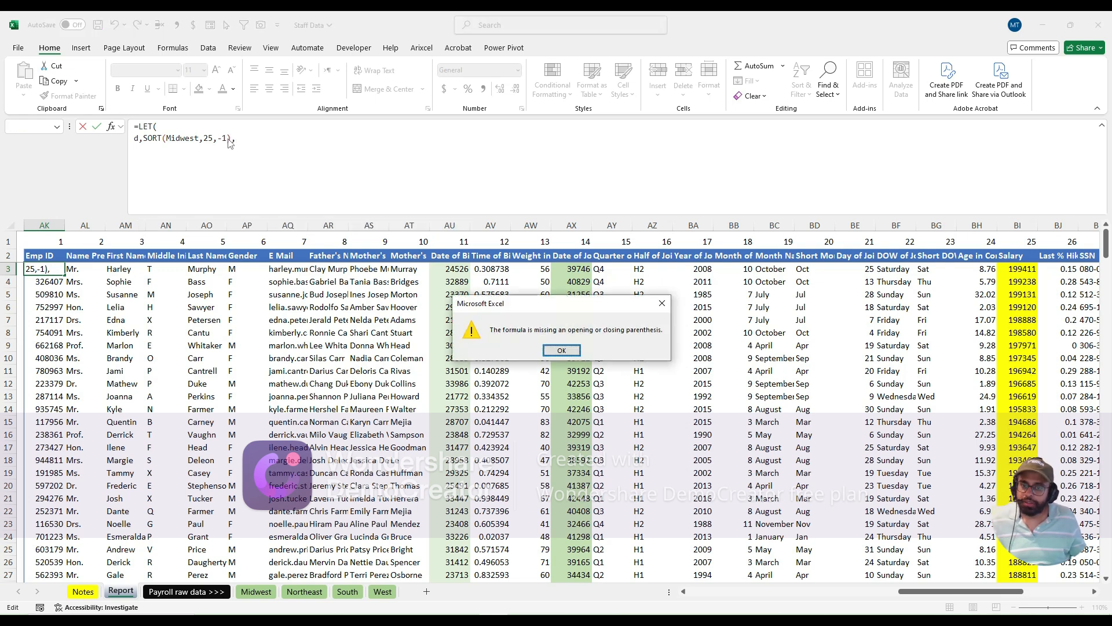
left_click(561, 351)
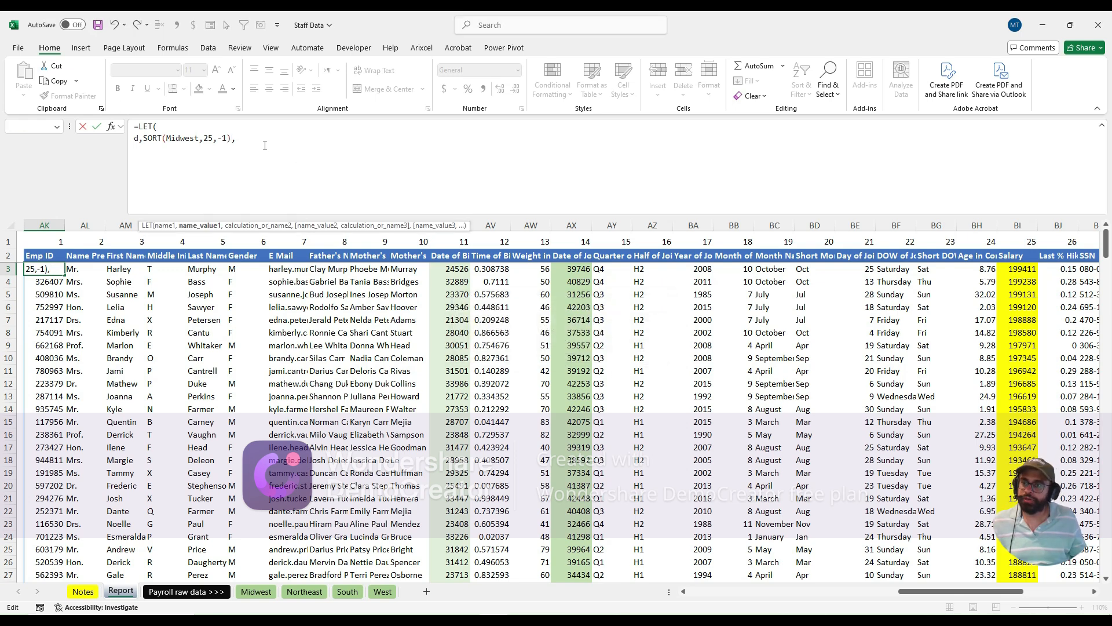
key("alt+Return")
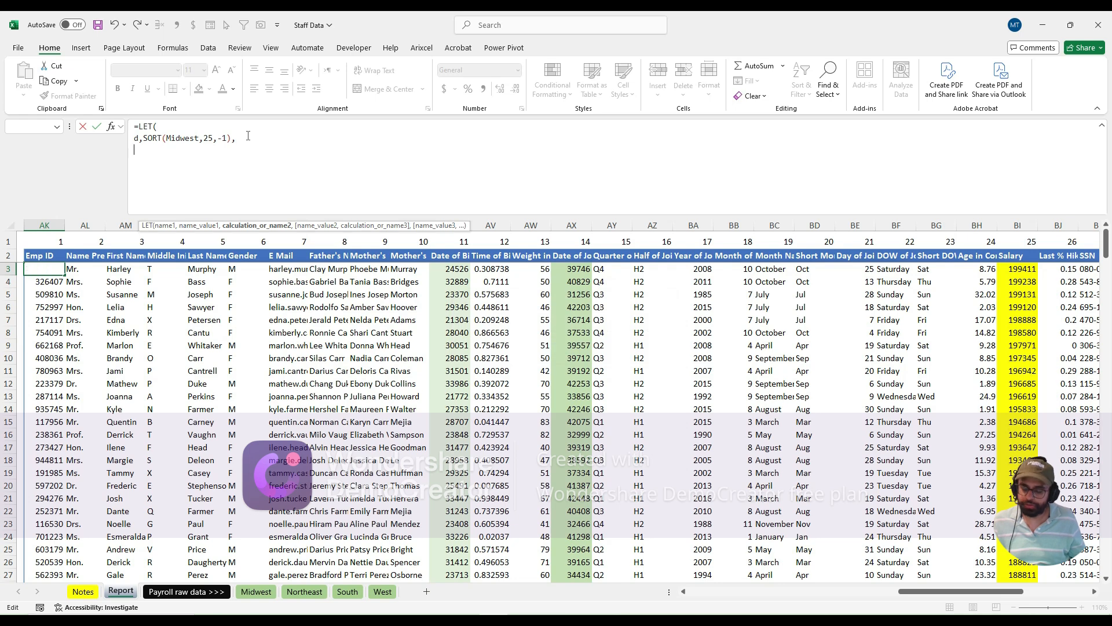
type("d)")
key("ctrl+Return")
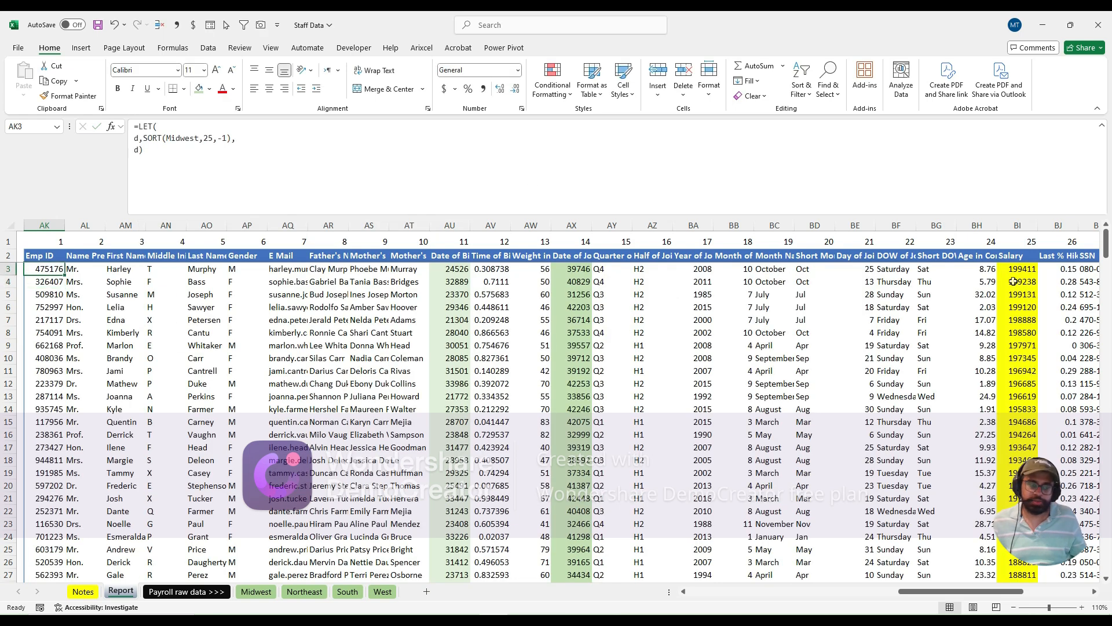
Step: Replace the closing d) of the LET formula in AK3 with a variable named Top, defined as TAKE(d,10) and followed by a comma
left_click(138, 150)
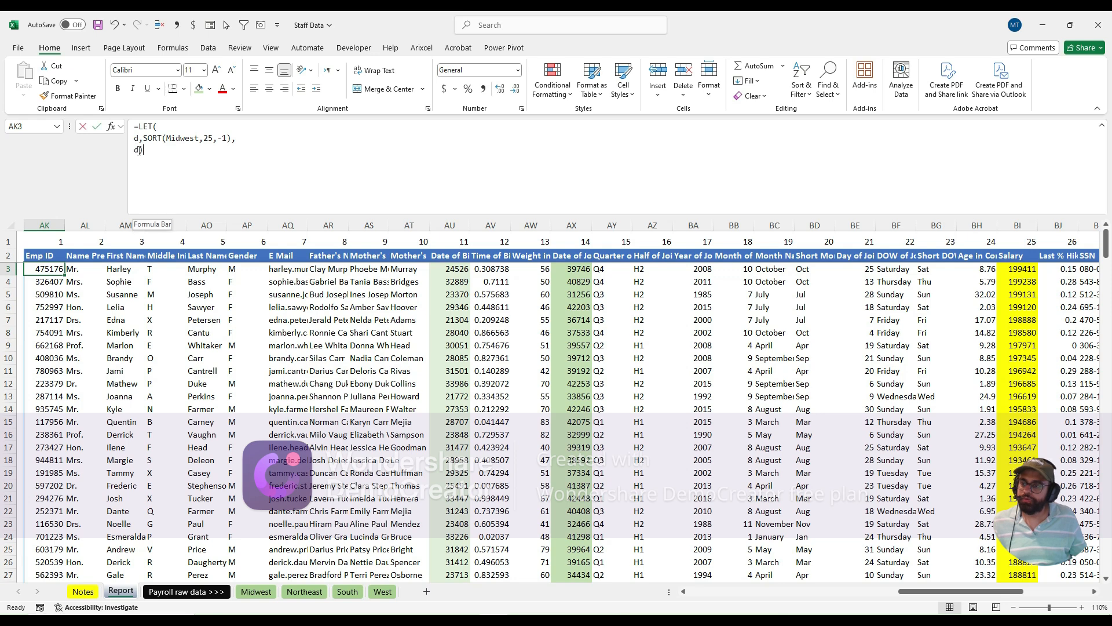
key("Delete")
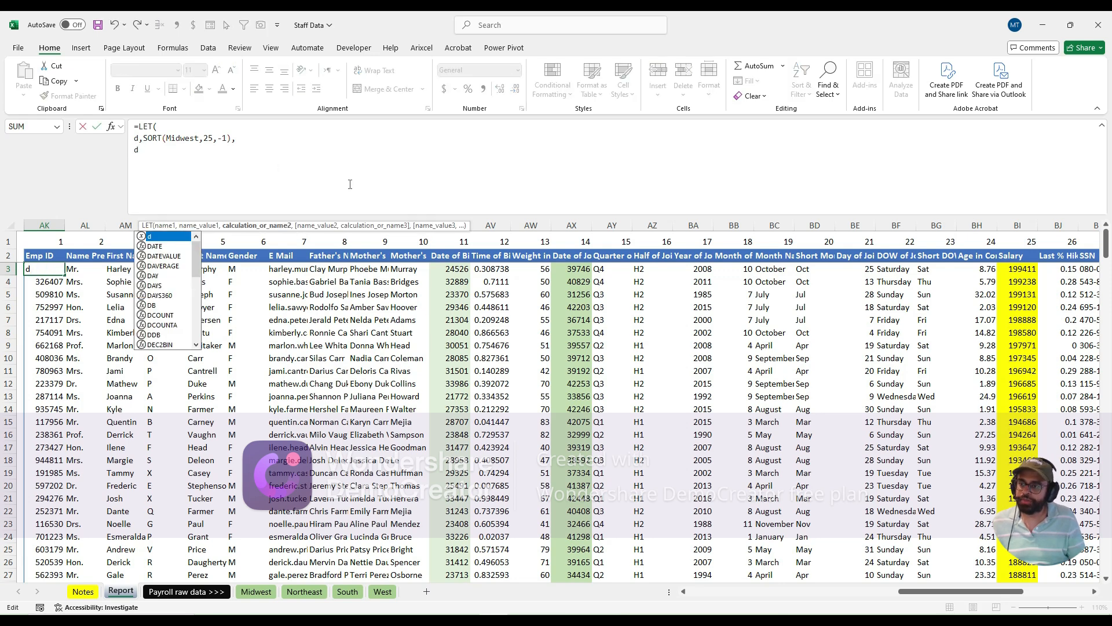
key("BackSpace")
type("Top")
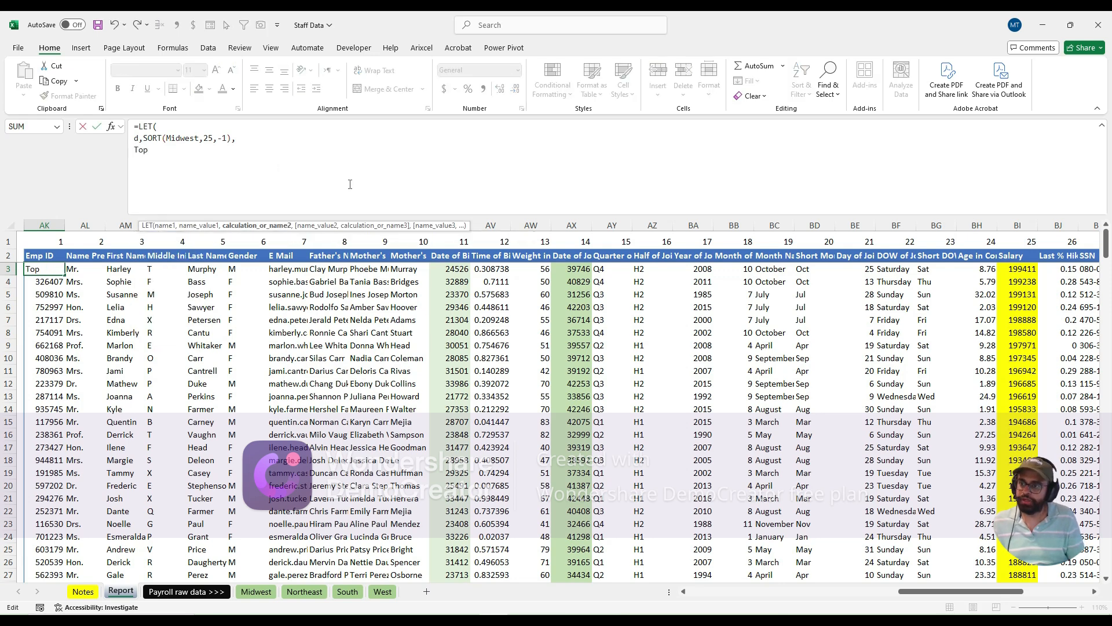
type(",")
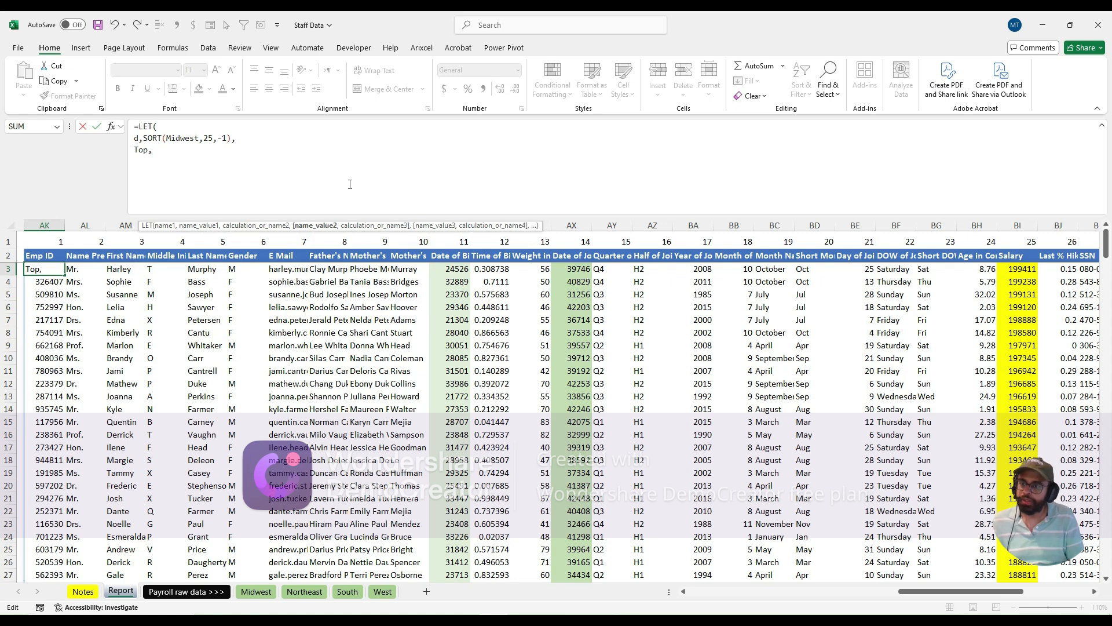
type("TAKE(")
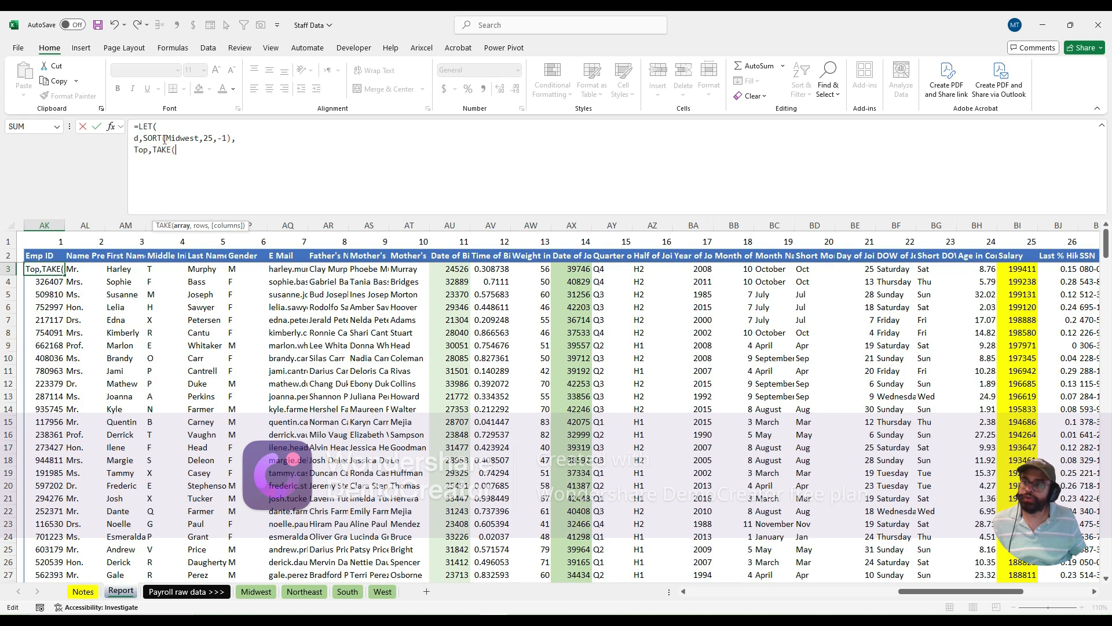
type("d")
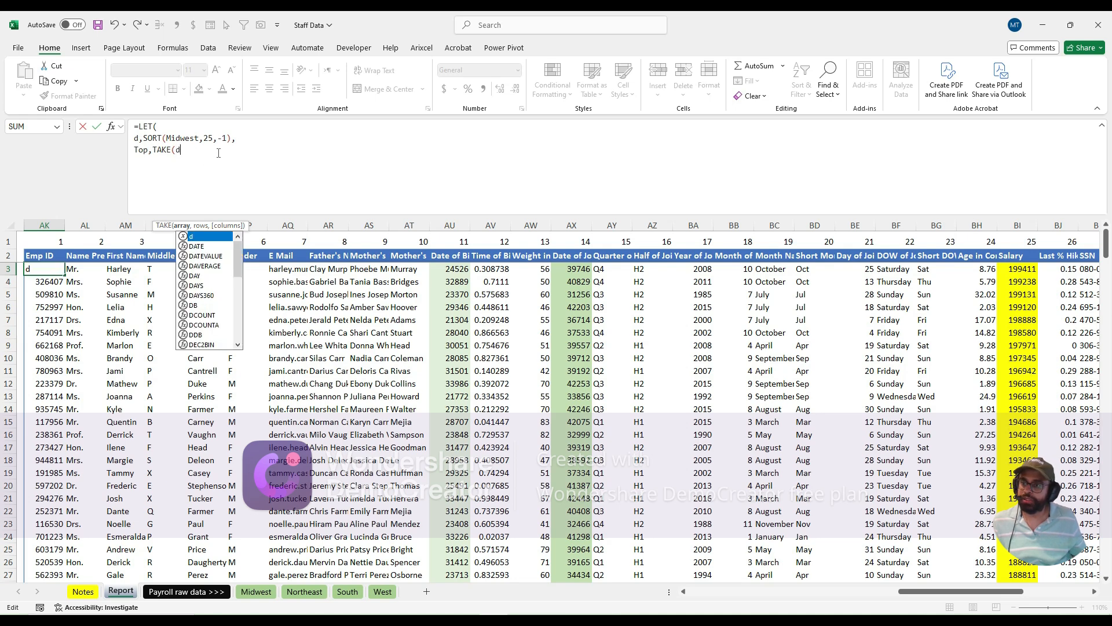
type(",10")
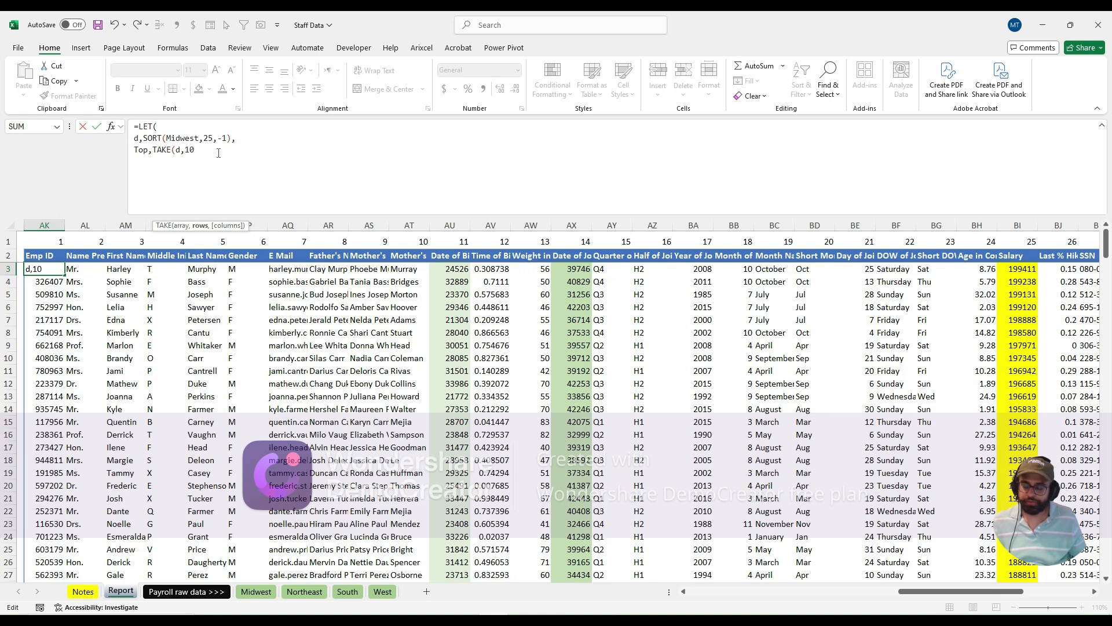
type("),")
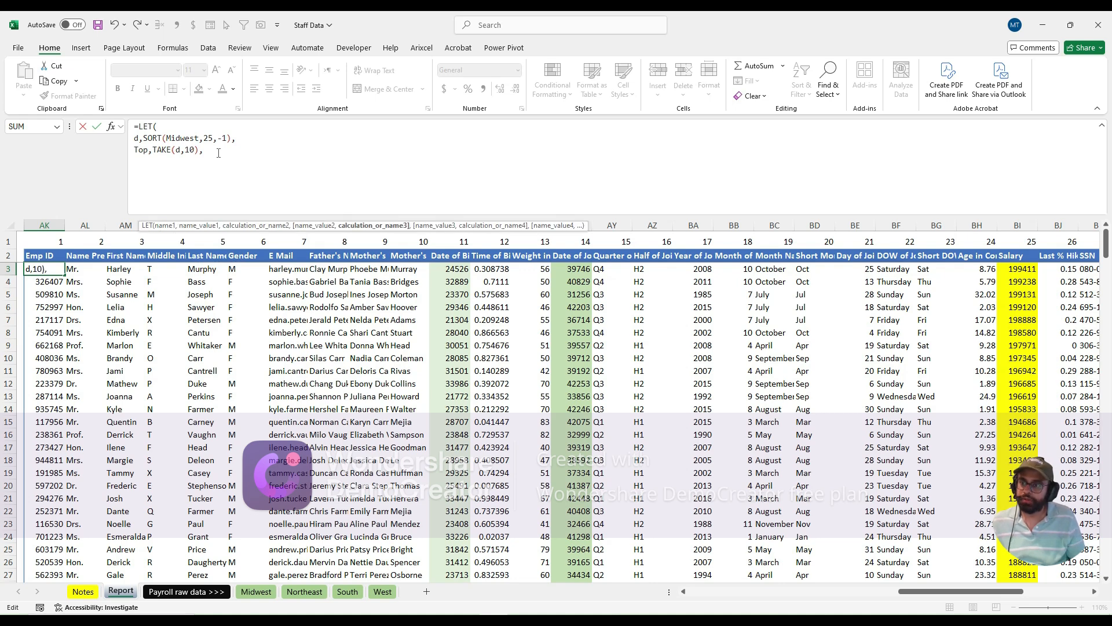
Step: Finish the LET formula in AK3 with Top) on a new line and check the returned salaries in column BI
key("alt+Return")
type("Top")
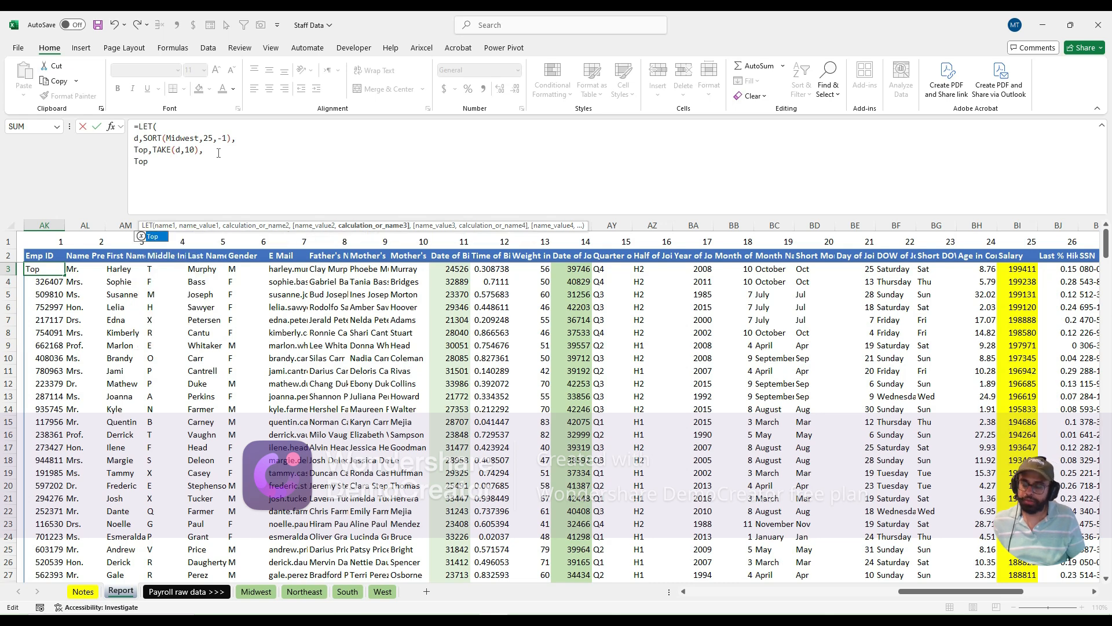
type(")")
key("Return")
key("Up")
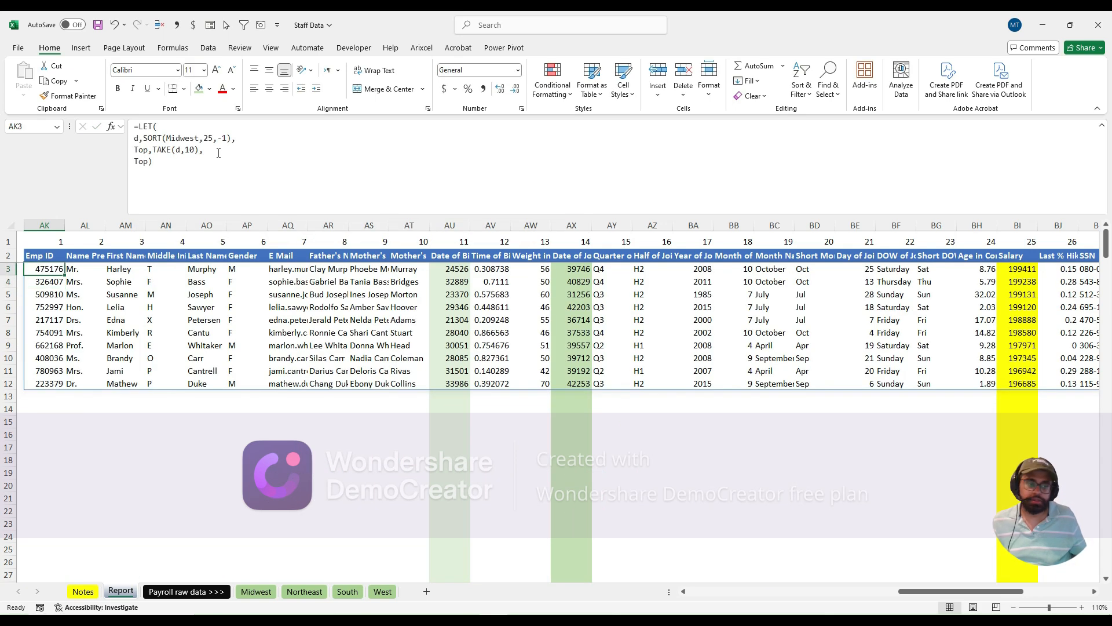
left_click_drag(1018, 270, 1020, 379)
left_click(55, 269)
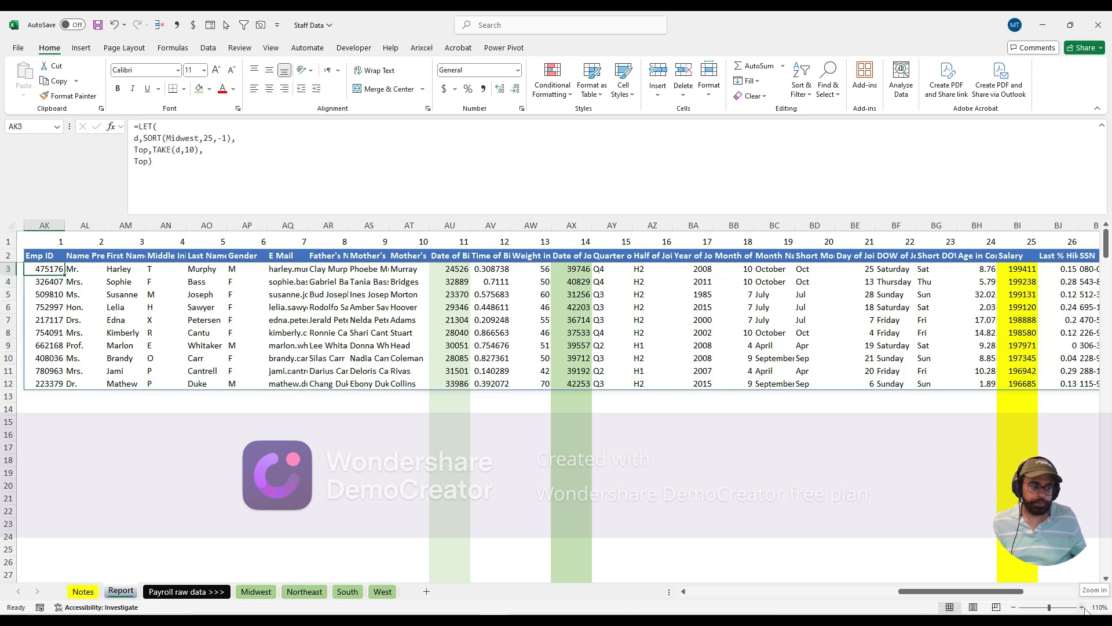
Step: Set the Report sheet's zoom to a custom 115%
left_click(1100, 608)
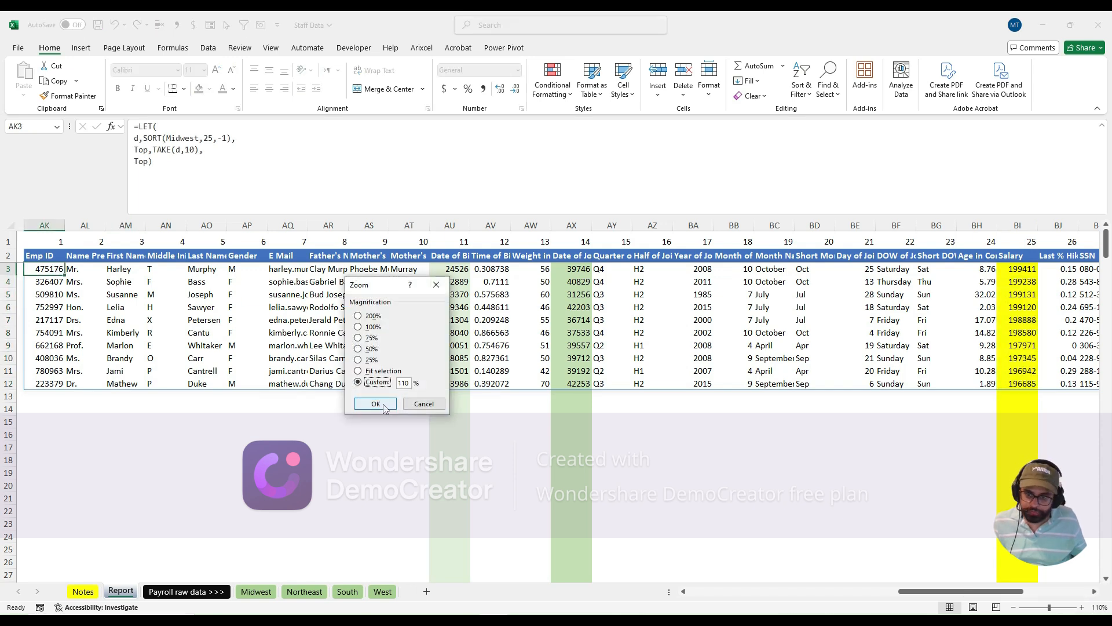
double_click(411, 384)
type("115")
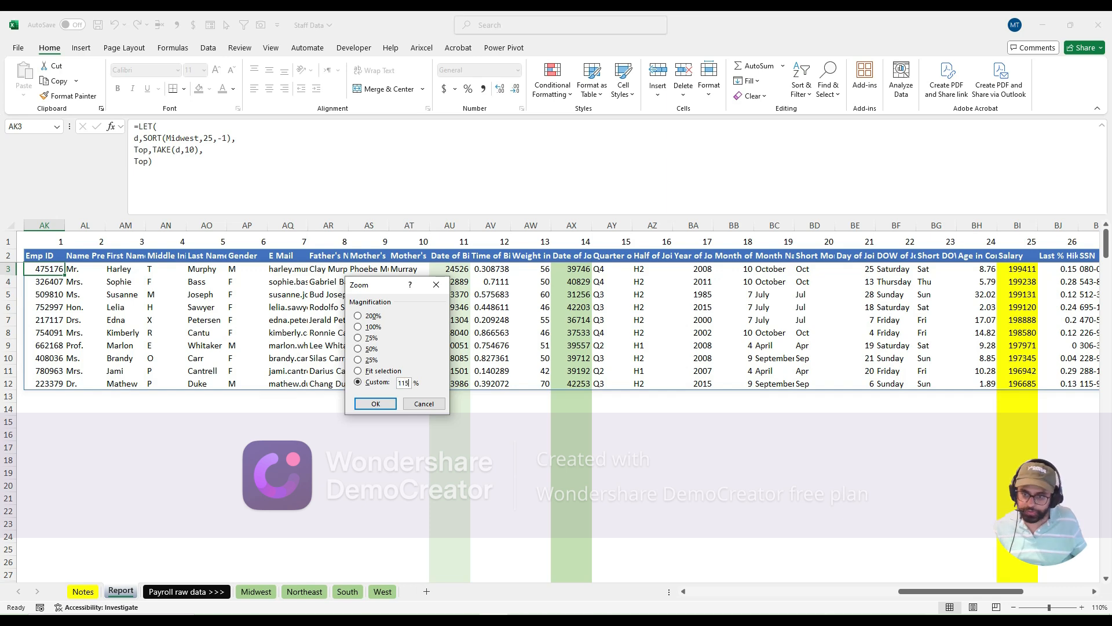
left_click(375, 403)
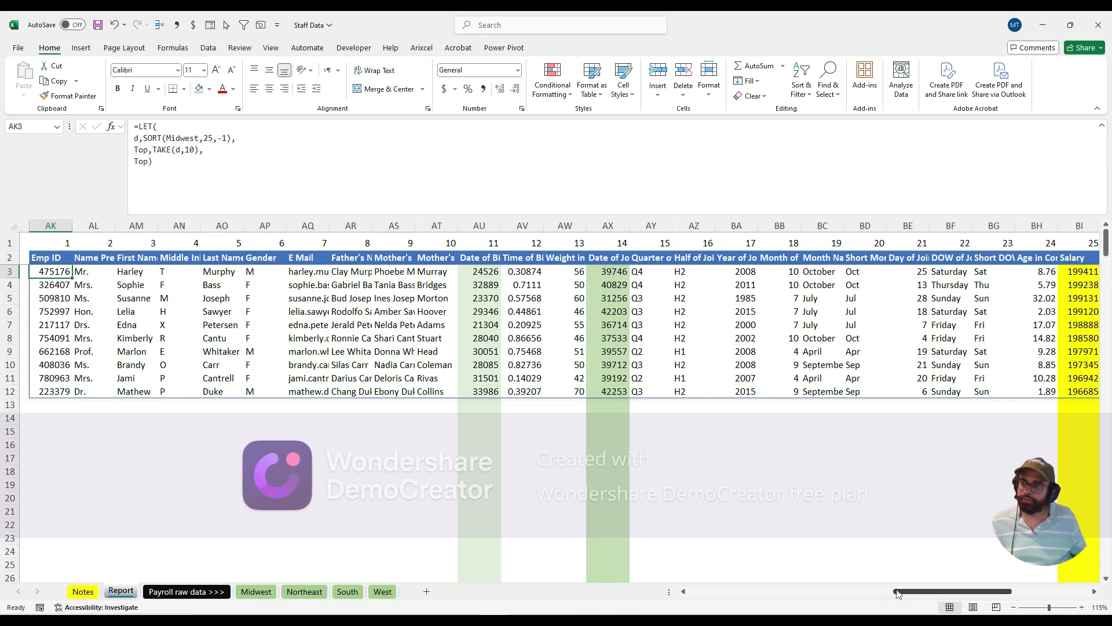
Step: Try filling the Class cells BU3:BU12 with the fixed text Top10
left_click_drag(897, 592, 977, 591)
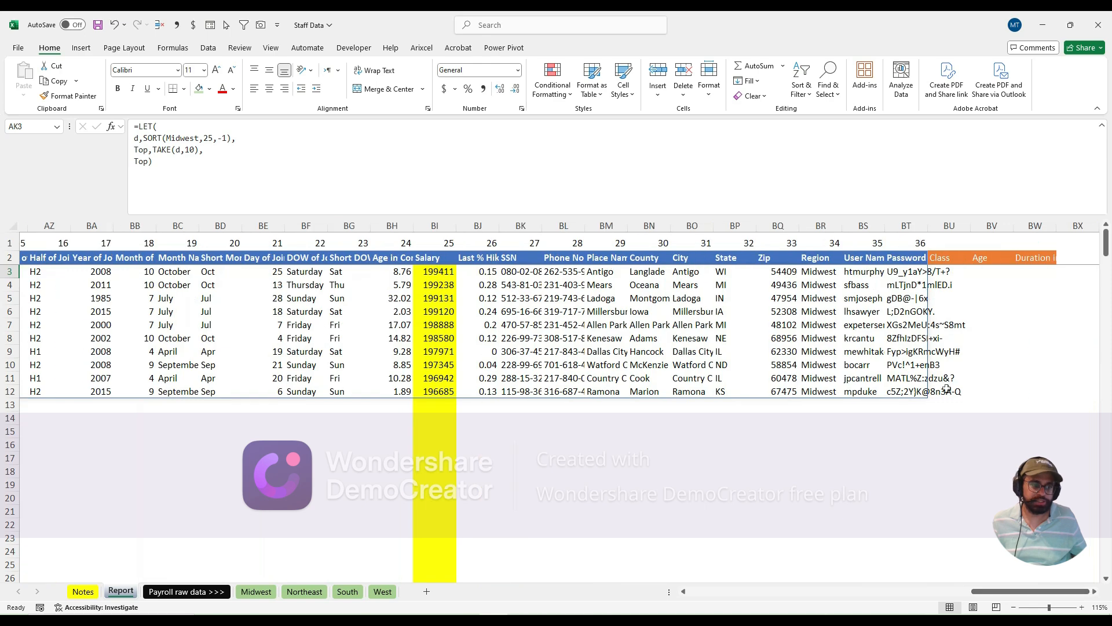
left_click(937, 272)
left_click_drag(957, 392, 957, 391)
type("Top10")
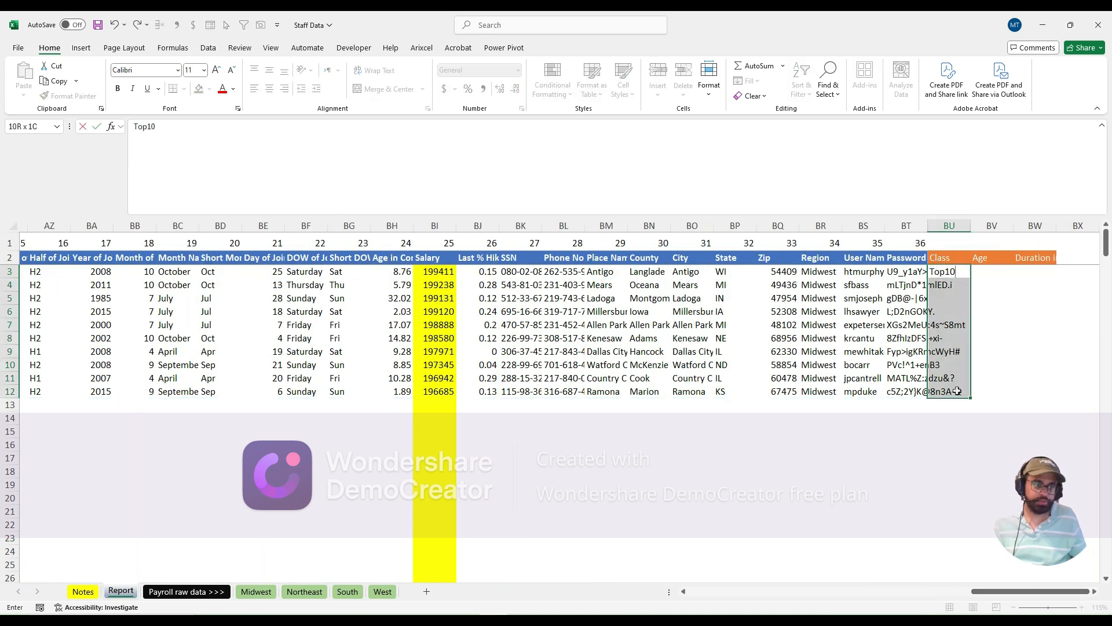
key("ctrl+Return")
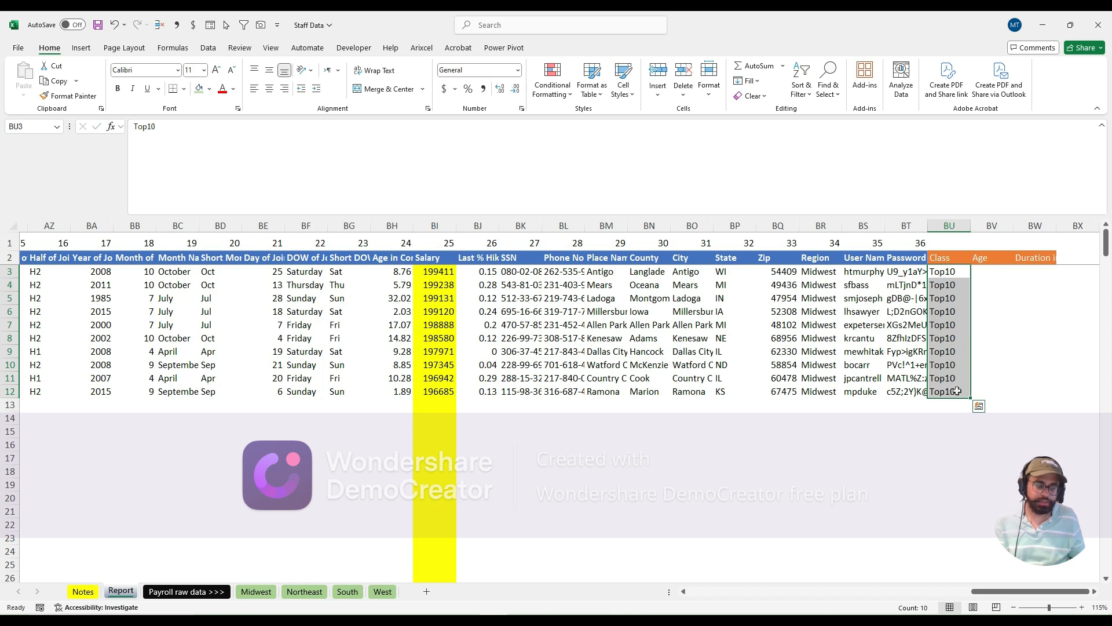
key("Right")
key("Left")
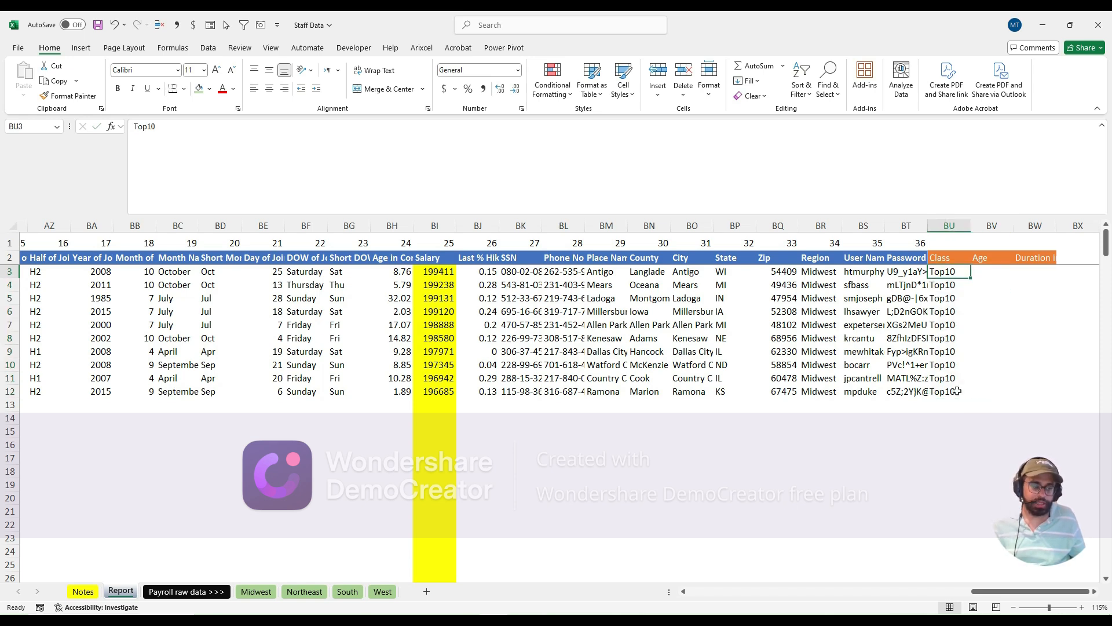
Step: Clear the Top10 entries from BU3:BU12 and return to the formula cell AK3
left_click(957, 392, "shift")
key("Delete")
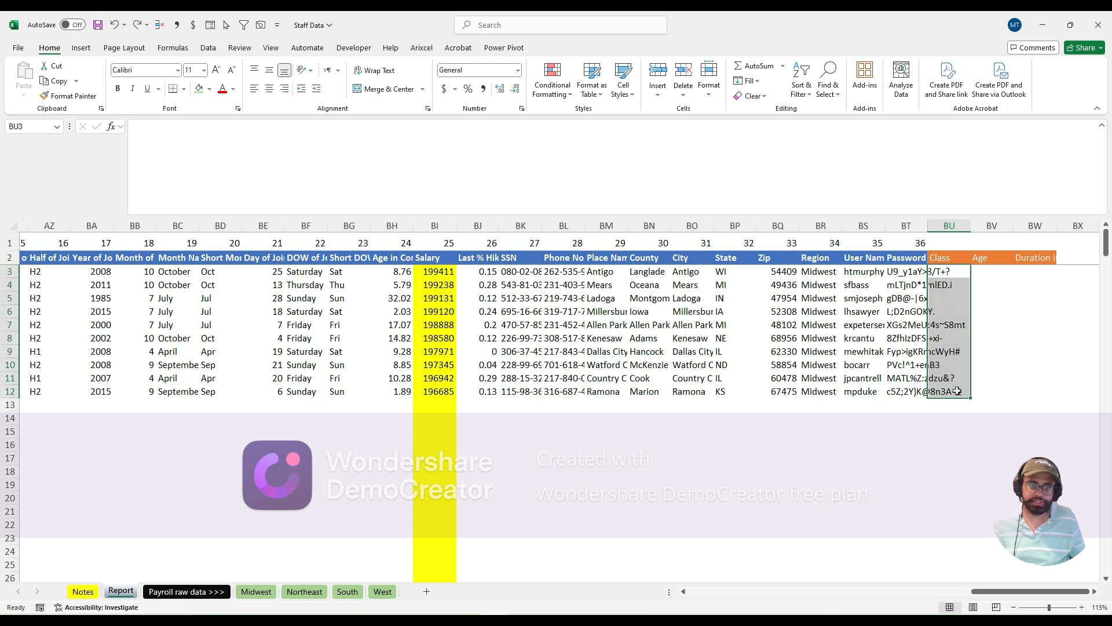
key("ctrl+Left")
key("ctrl+Left")
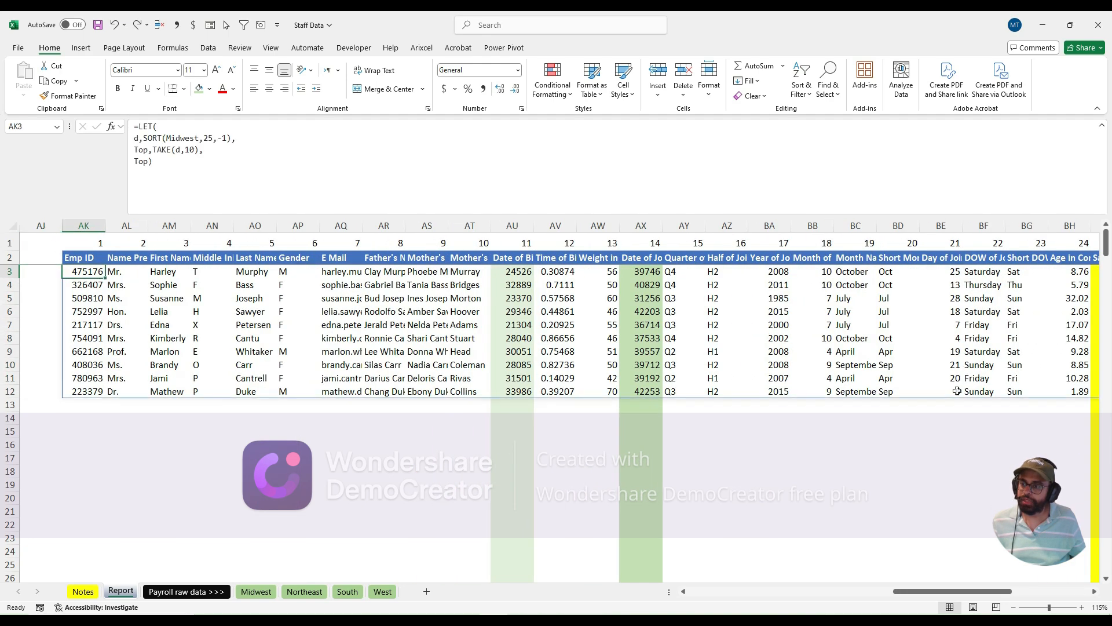
Step: Wrap TAKE(d,10) on the Top line of AK3's formula in HSTACK with "Top10" as the second array, and commit the formula
left_click_drag(1008, 591, 1015, 591)
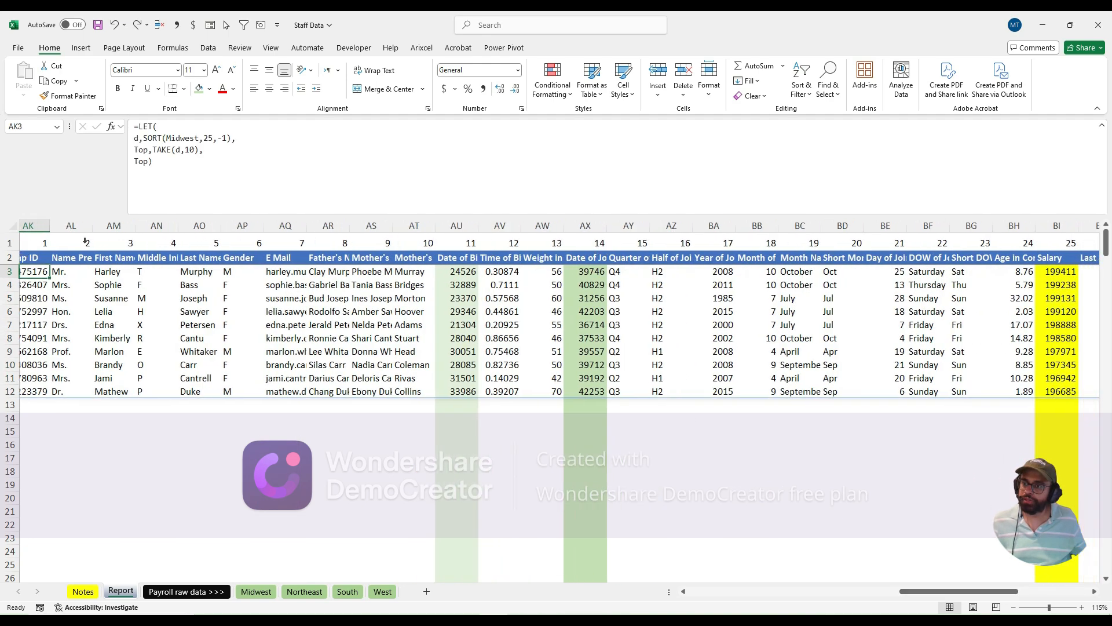
left_click(155, 151)
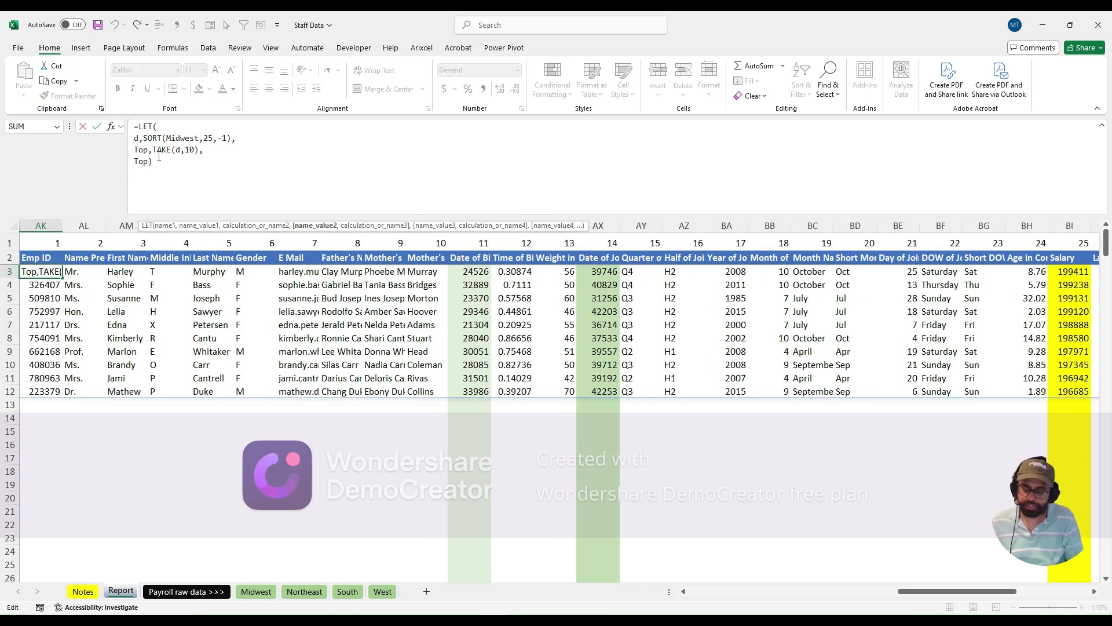
type("h")
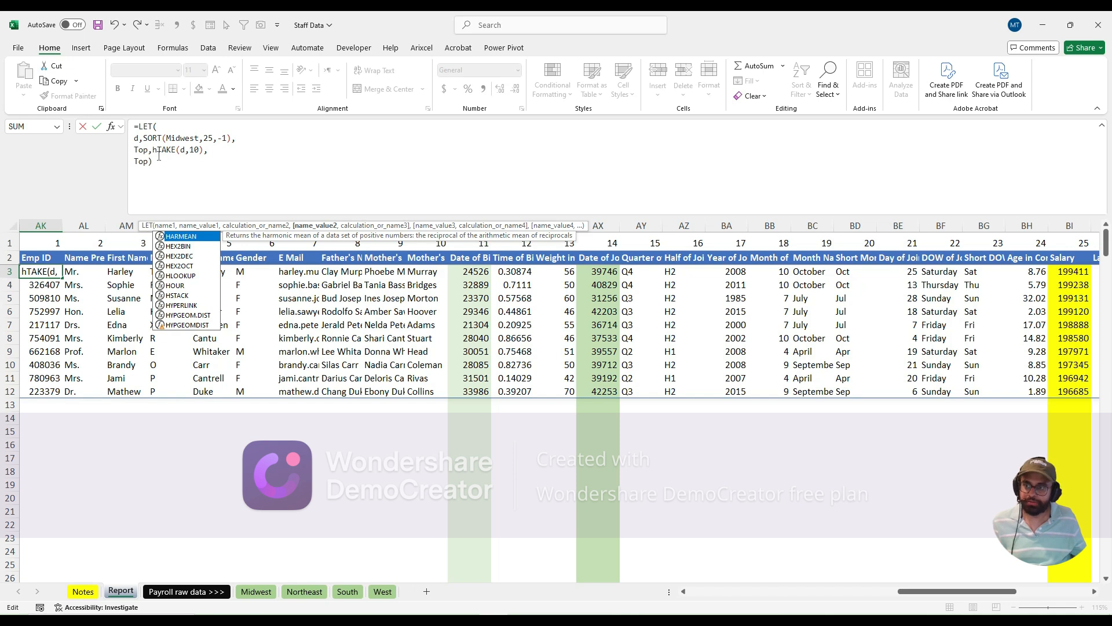
type("st")
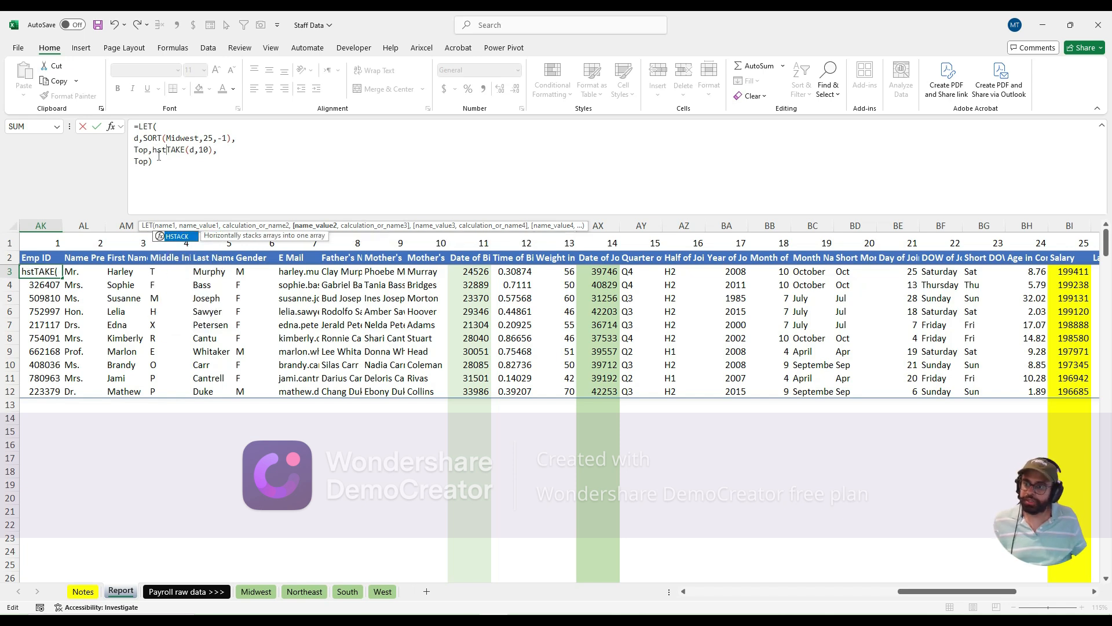
key("Tab")
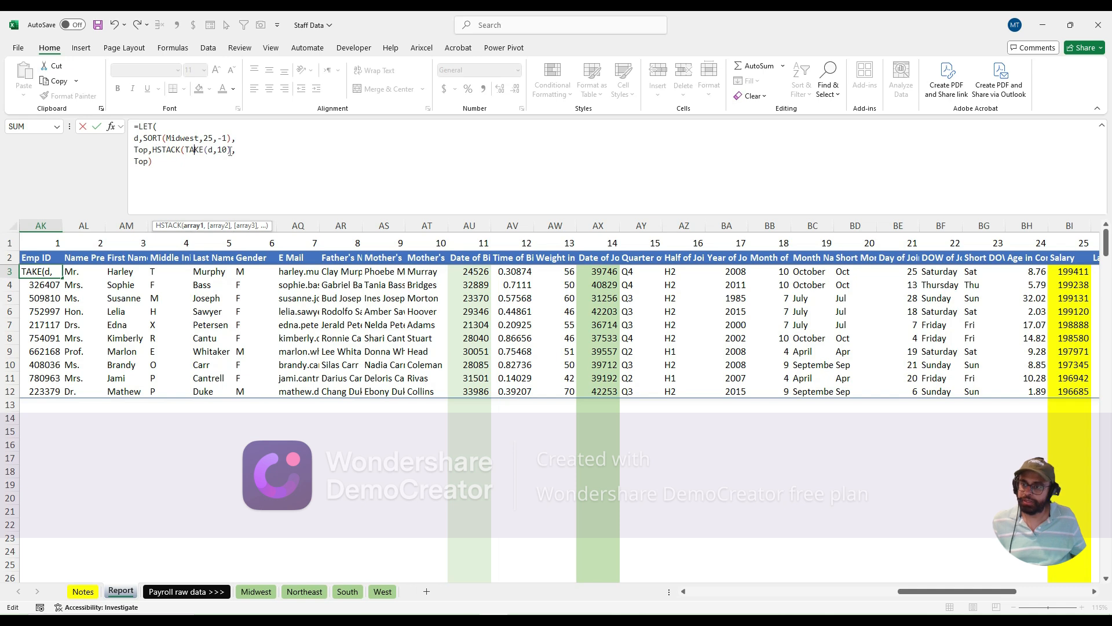
left_click_drag(227, 151, 186, 151)
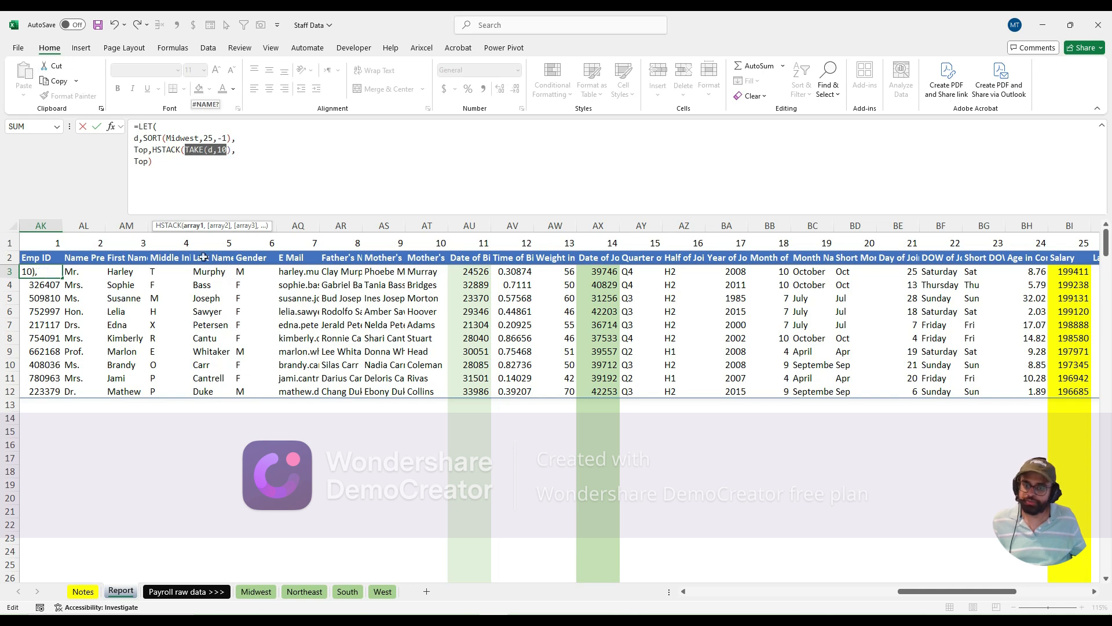
left_click(244, 151)
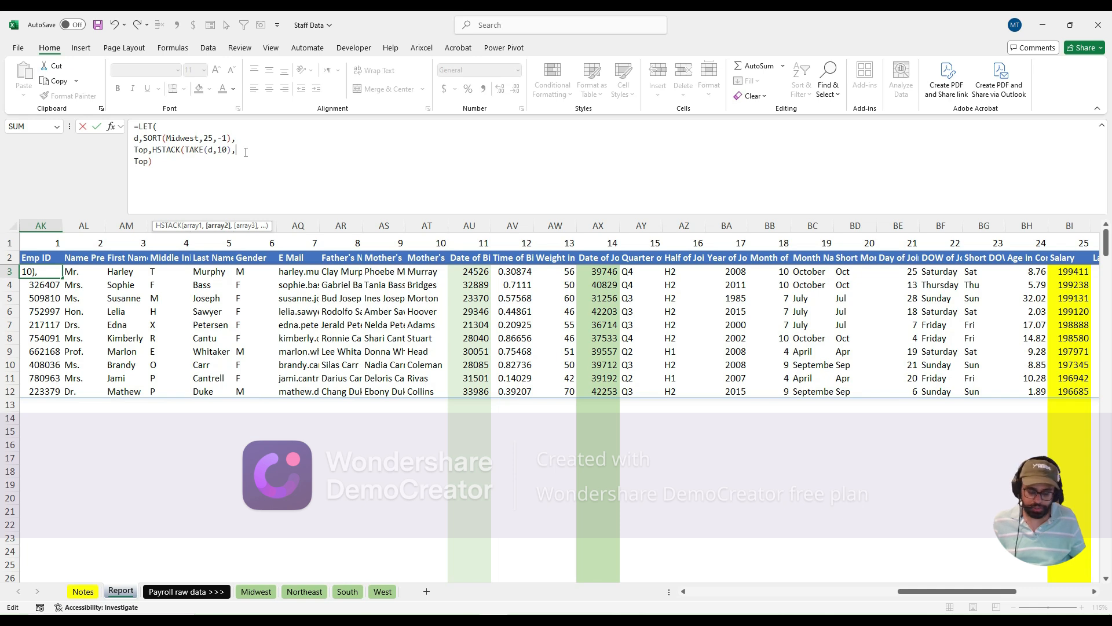
type("\"Top10")
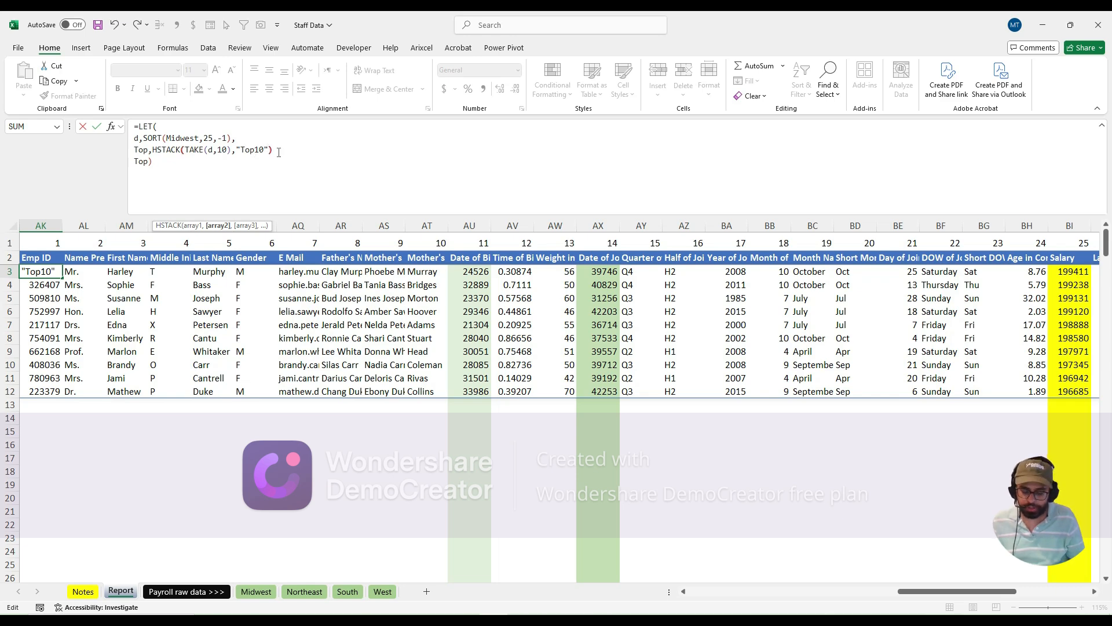
type(",")
key("ctrl+Return")
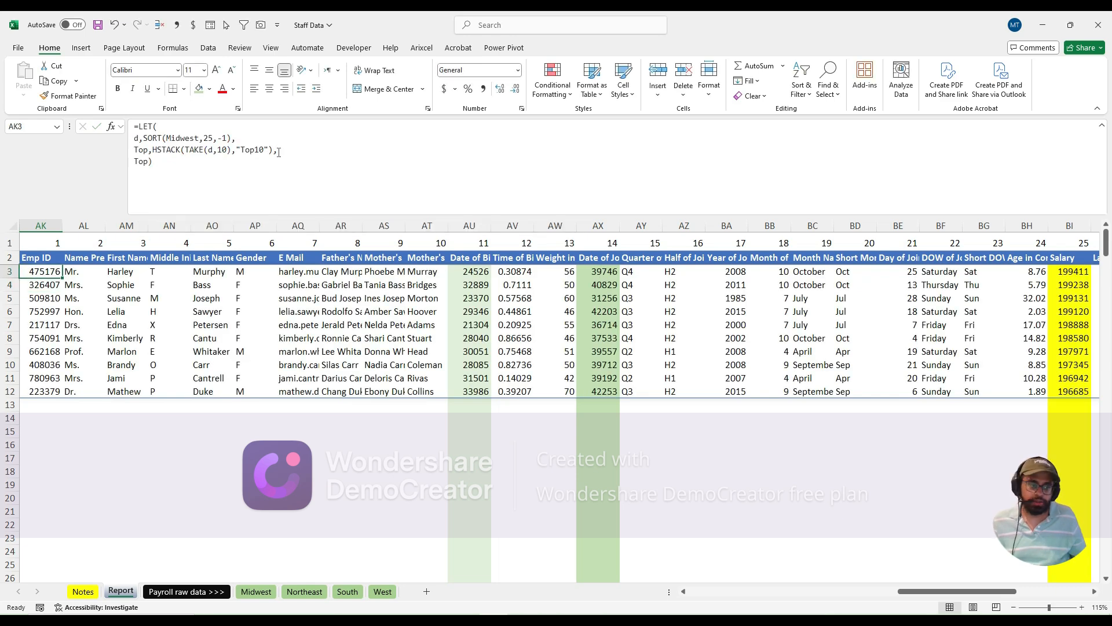
Step: Check what the formula returns in the Class column from BU3 to BU12, ending on AK3
key("ctrl+Right")
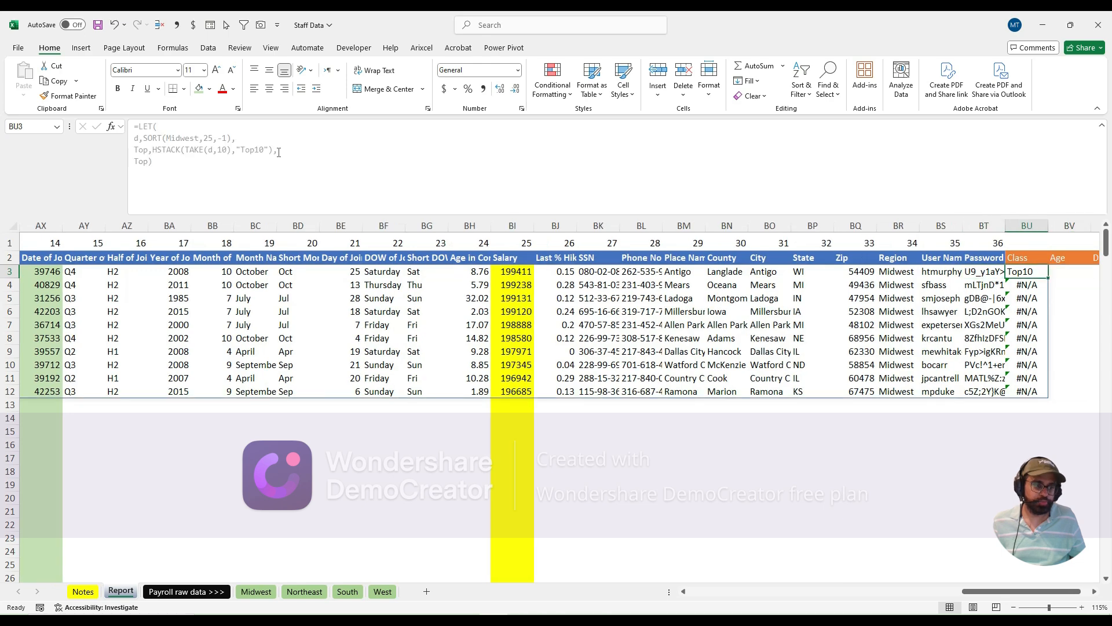
key("Down")
key("ctrl+shift+Down")
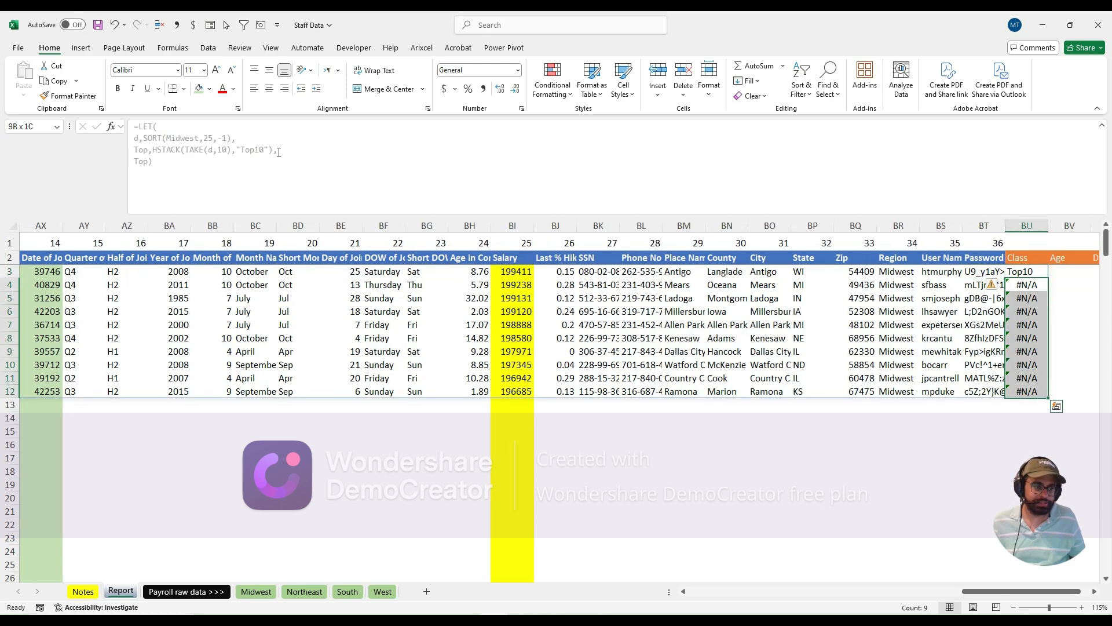
key("Up")
key("ctrl+Left")
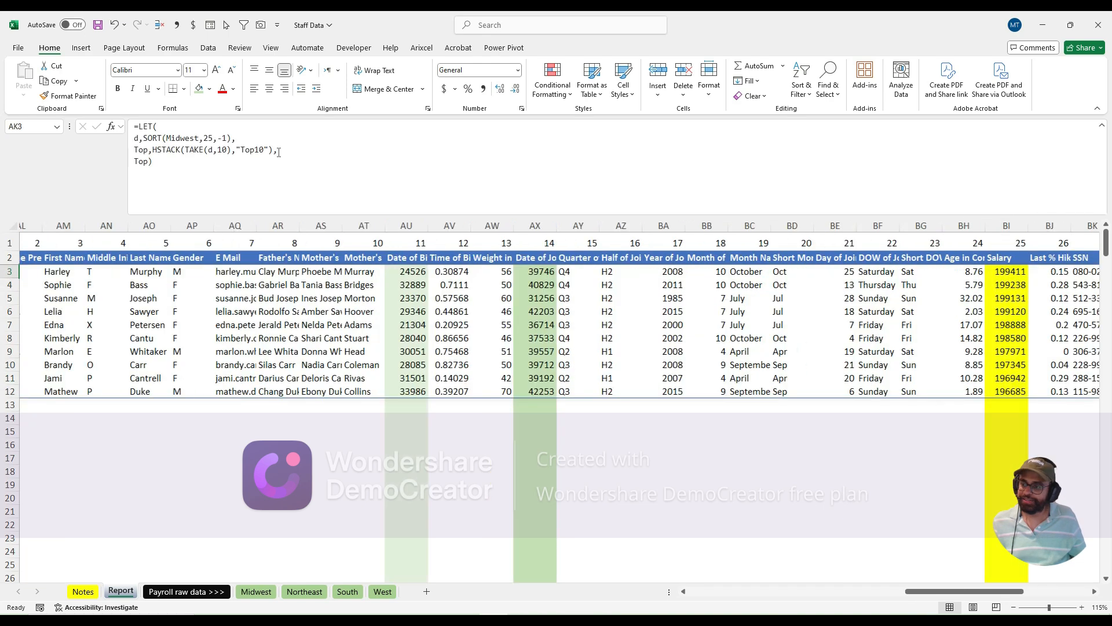
Step: Wrap the HSTACK on the Top line of AK3's formula in IFNA with "Top10" as the value if NA, and commit the formula
left_click(152, 149)
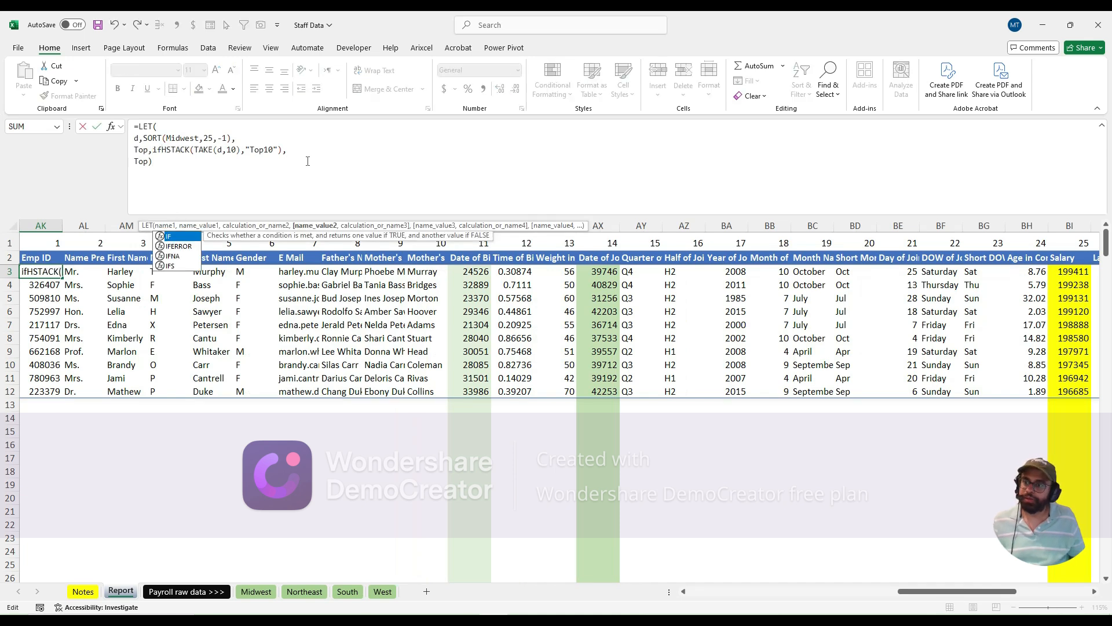
type("n")
key("Tab")
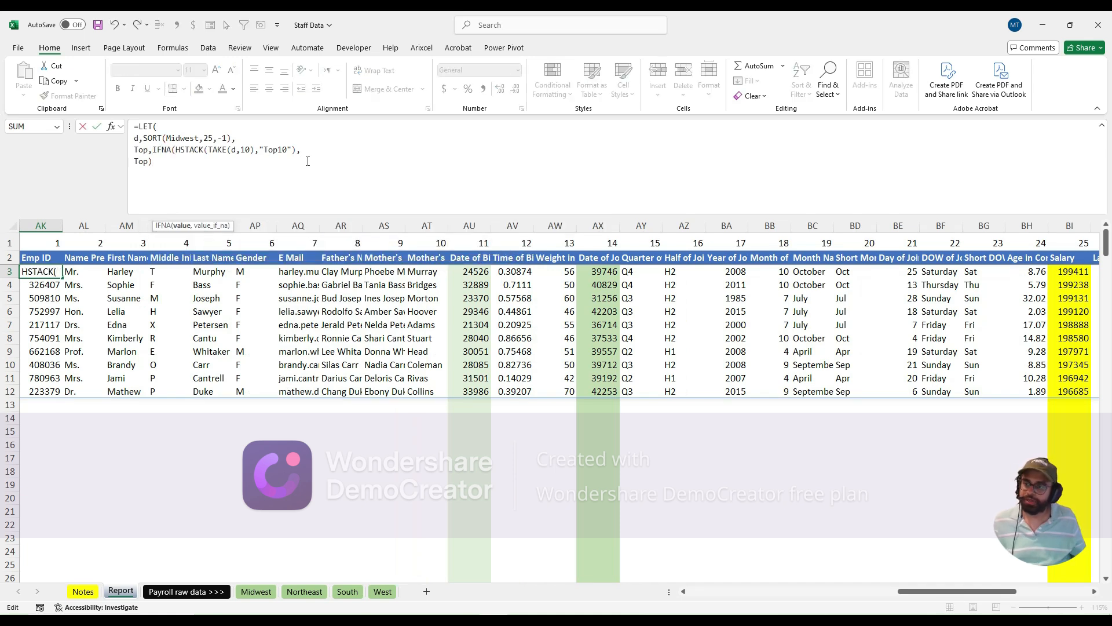
left_click(301, 150)
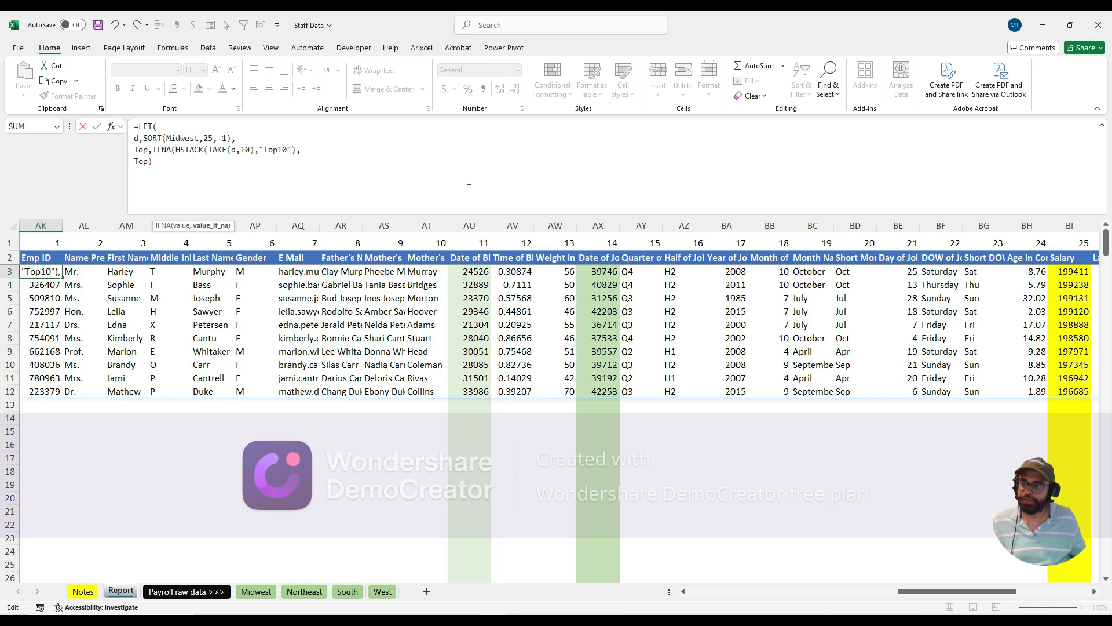
type("\"T")
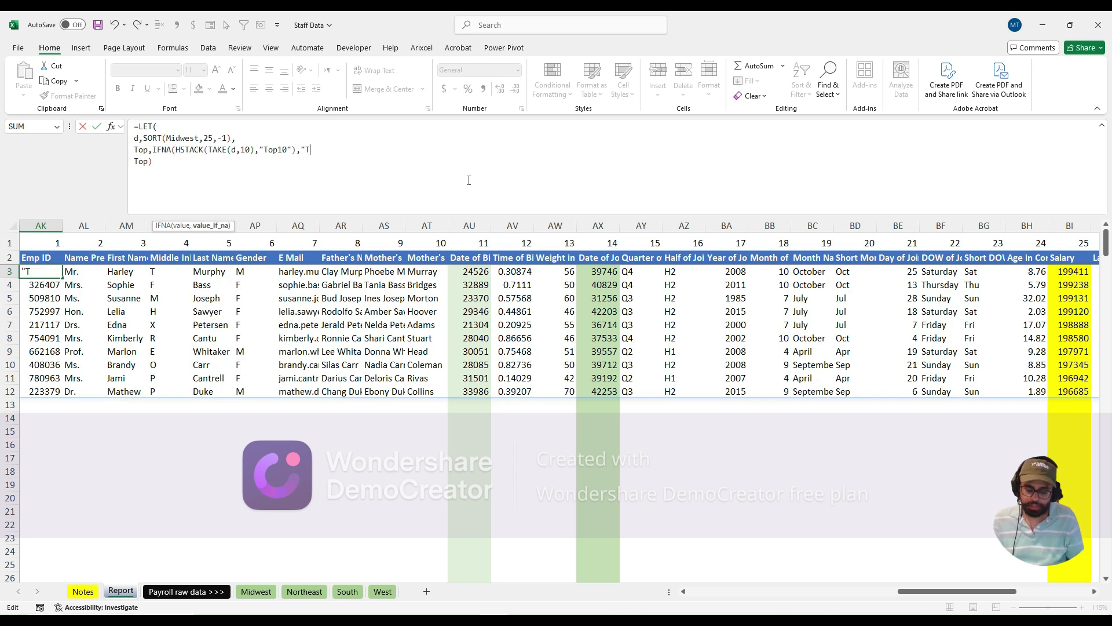
type("op10")
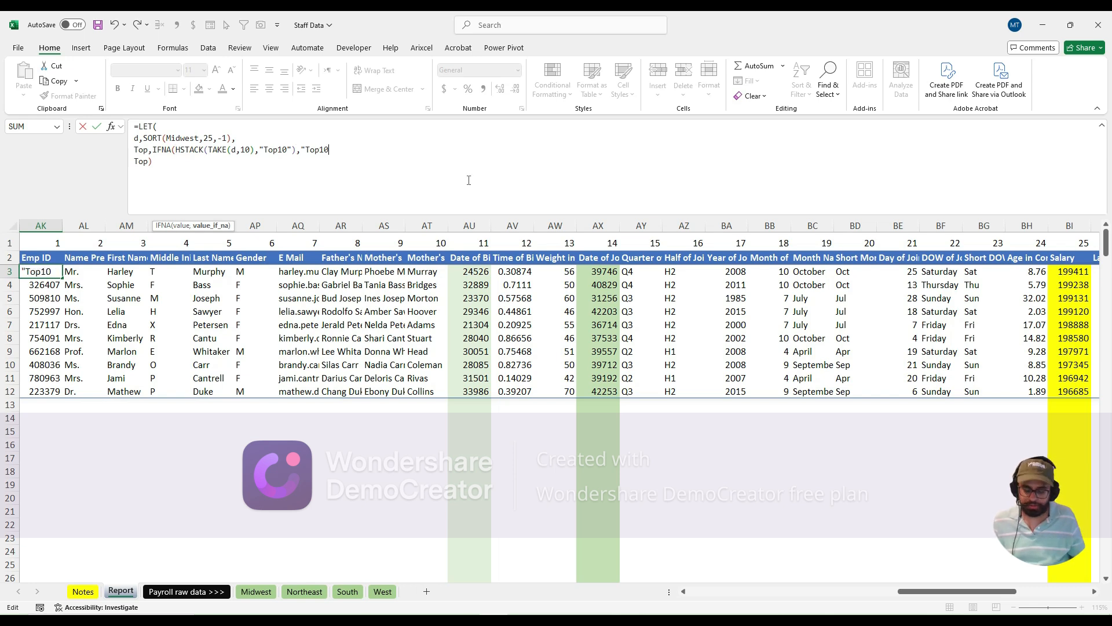
type("\"),")
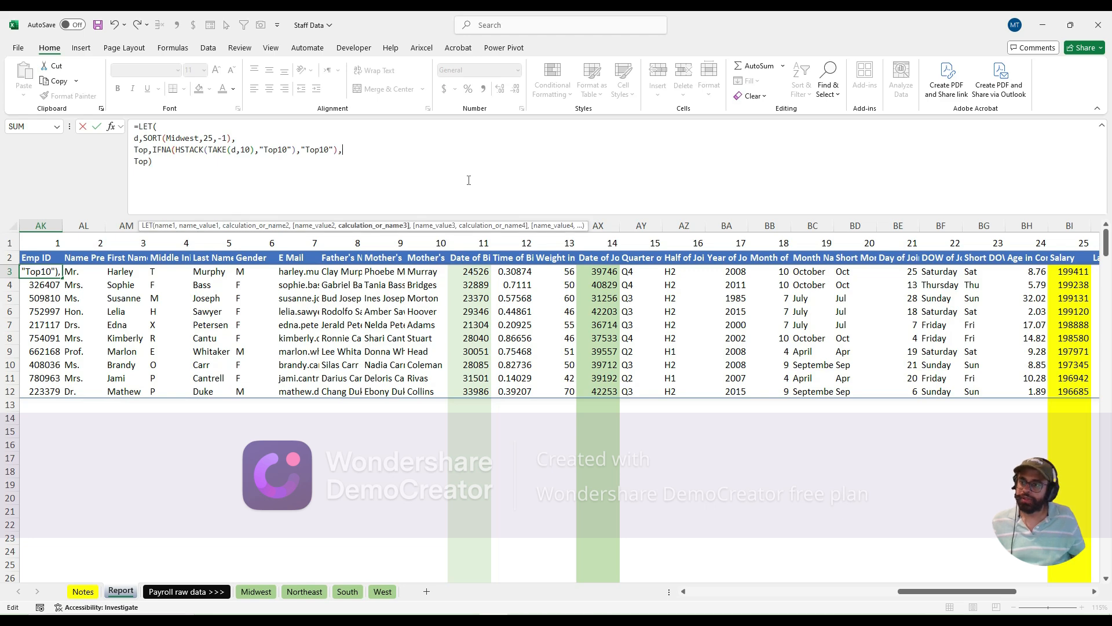
key("ctrl+Return")
Step: Check the Class column from BU3 to BU12 and return to the formula cell AK3
key("ctrl+Right")
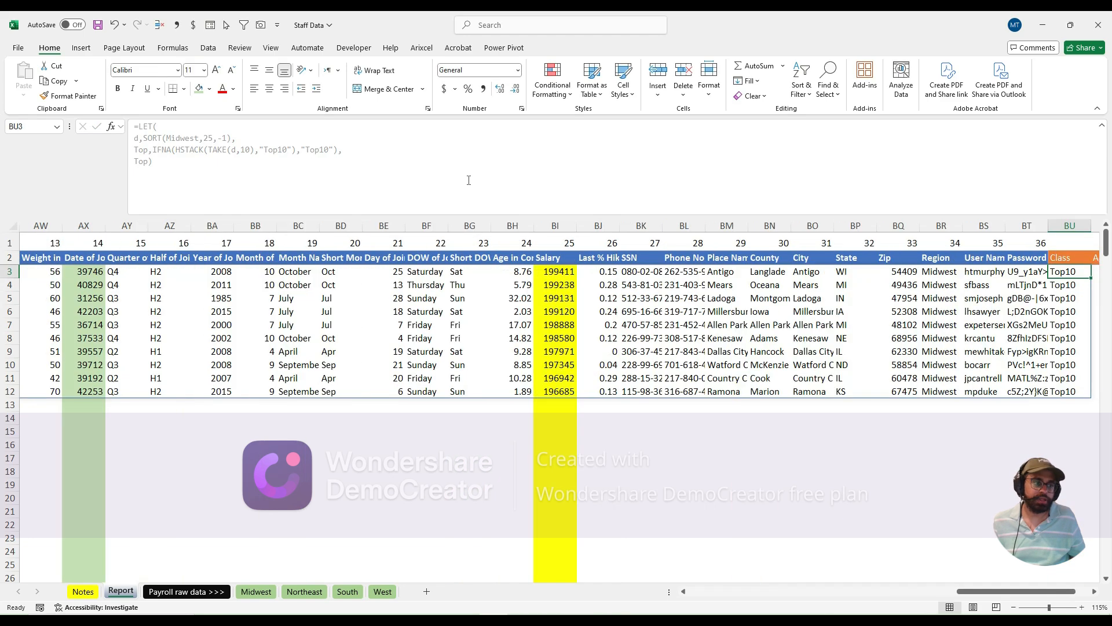
key("ctrl+shift+Down")
key("Right")
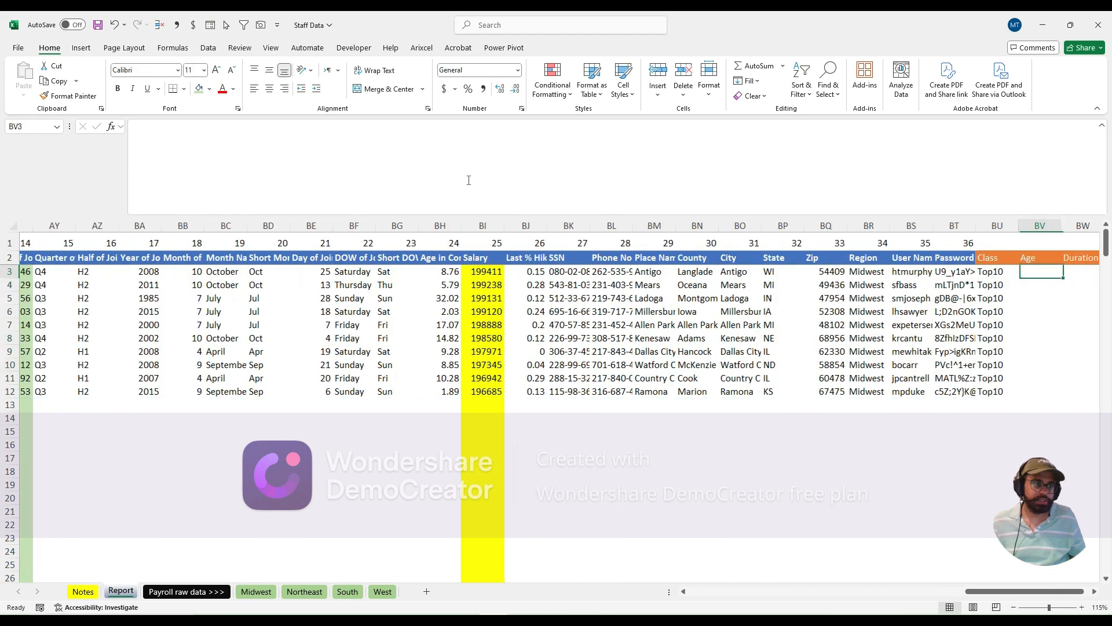
key("Left")
key("ctrl+Left")
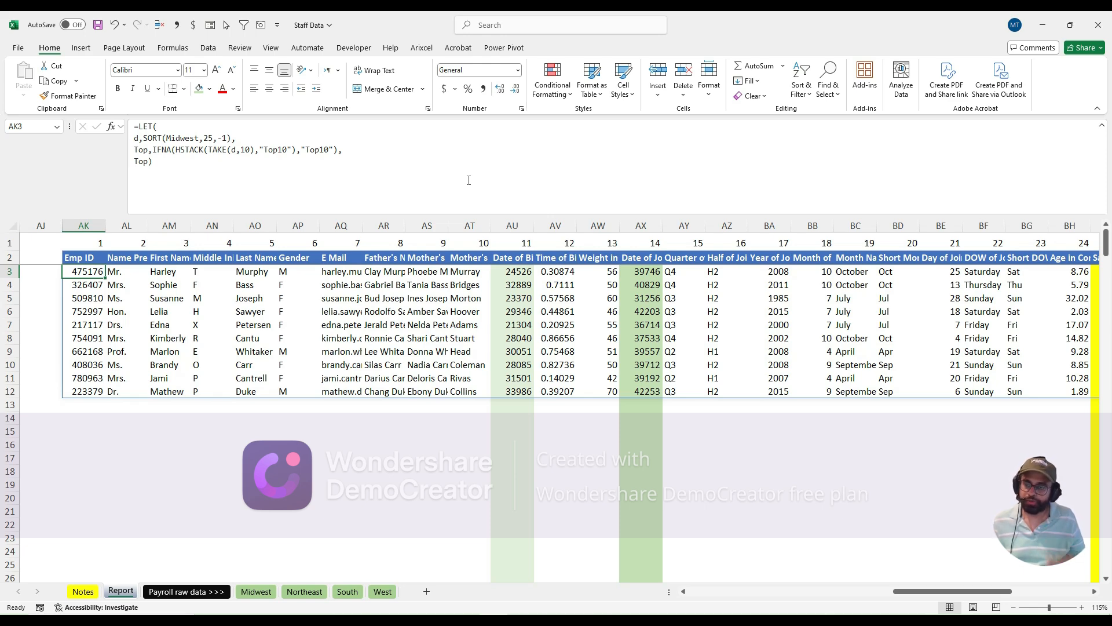
Step: Examine the returned columns along row 3 from AK3 past Class, Age and Duration, ending back on AK3
key("Right")
key("Right")
key("Right")
key("Right")
key("Right")
key("Right")
key("Right")
key("Right")
key("Right")
key("Right")
key("Right")
key("Right")
key("Right")
key("Right")
key("Right")
key("Right")
key("Right")
key("Right")
key("Right")
key("Right")
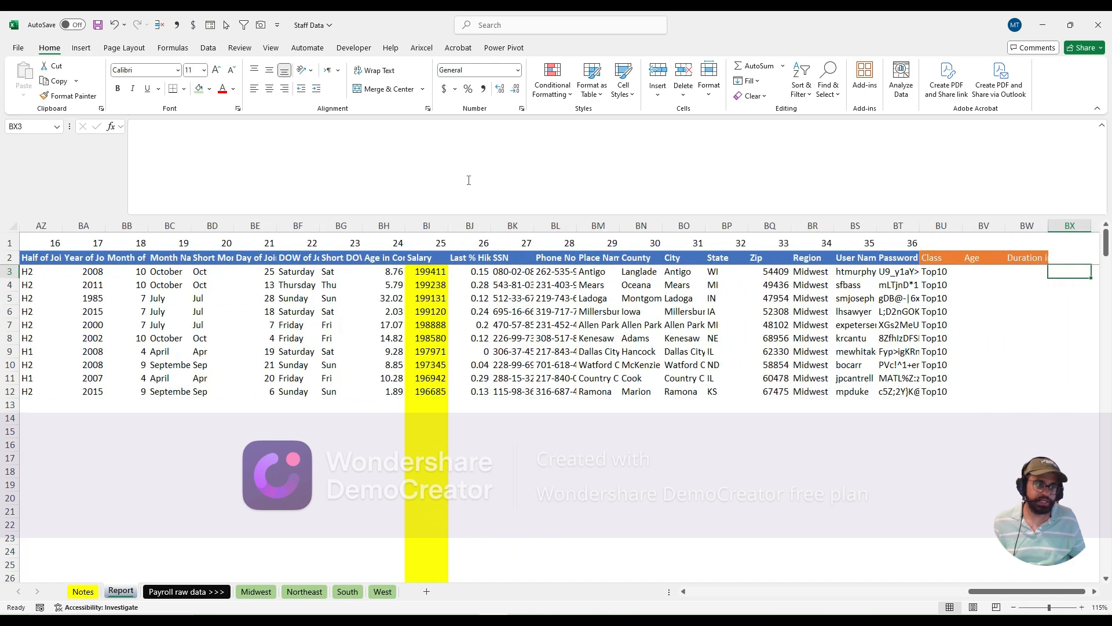
key("Left")
key("Left")
key("Left")
key("ctrl+Left")
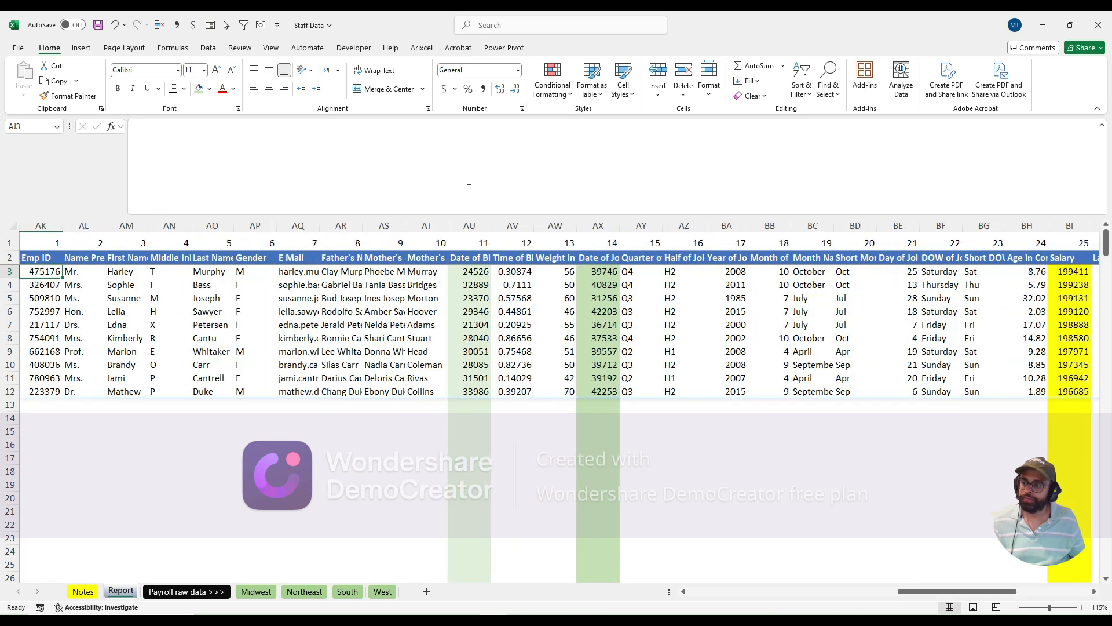
Step: Copy the whole Top line of AK3's formula and paste it over the closing Top) line
left_click_drag(343, 151, 133, 151)
key("ctrl+c")
left_click(157, 160)
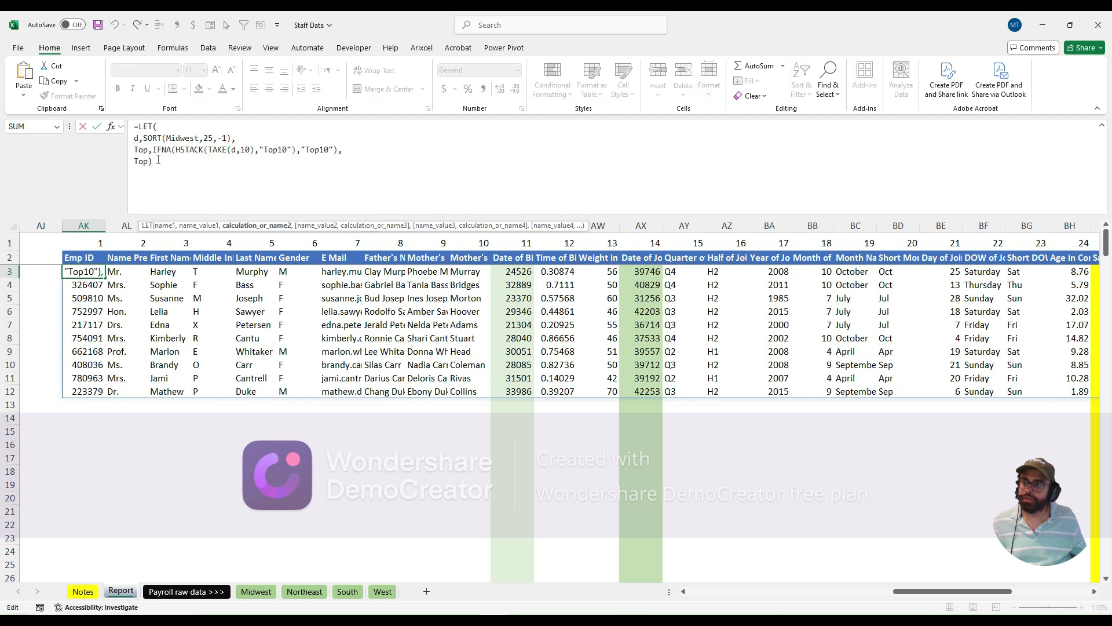
key("ctrl+a")
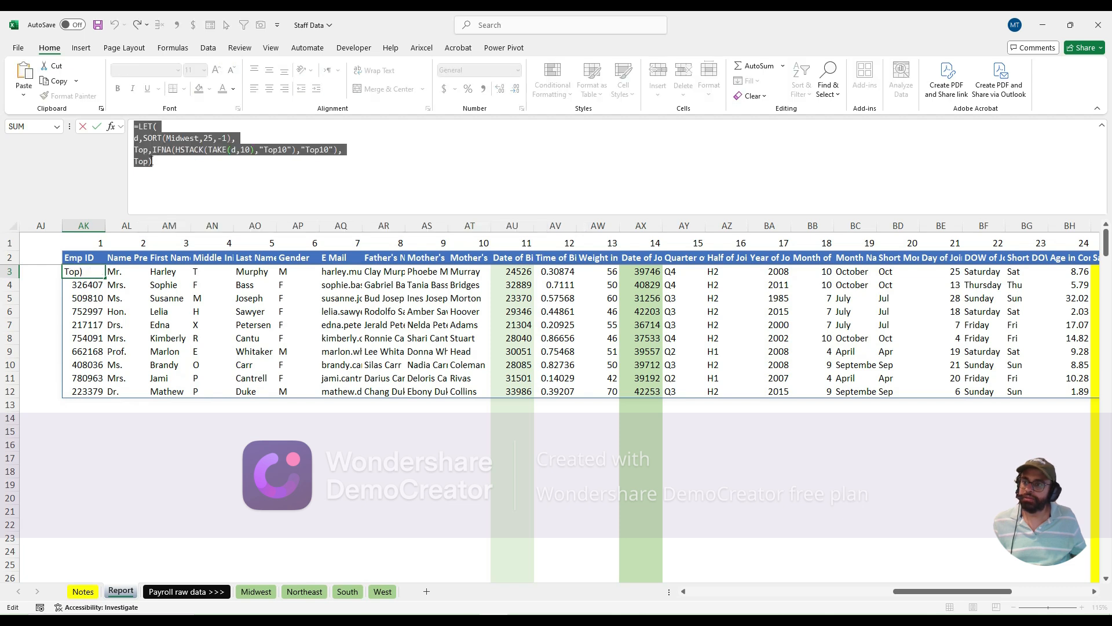
left_click(154, 162)
left_click_drag(135, 162, 155, 162)
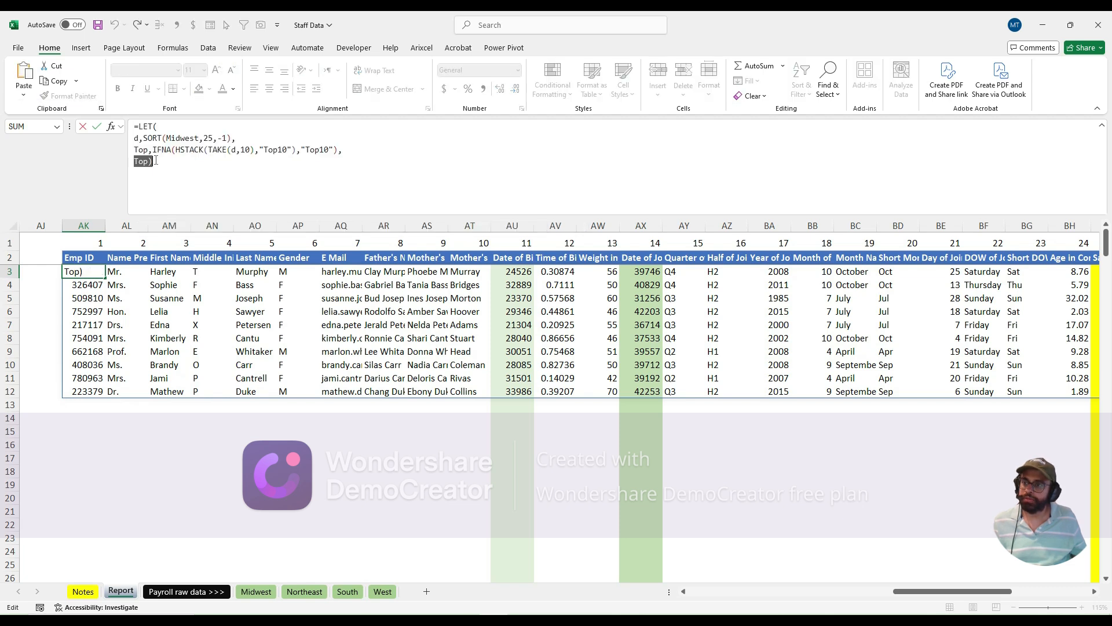
key("ctrl+v")
Step: Rename the variable on the duplicated line to Bot and set the rows of its TAKE to -10
key("Home")
key("shift+Right")
key("shift+Right")
key("shift+Right")
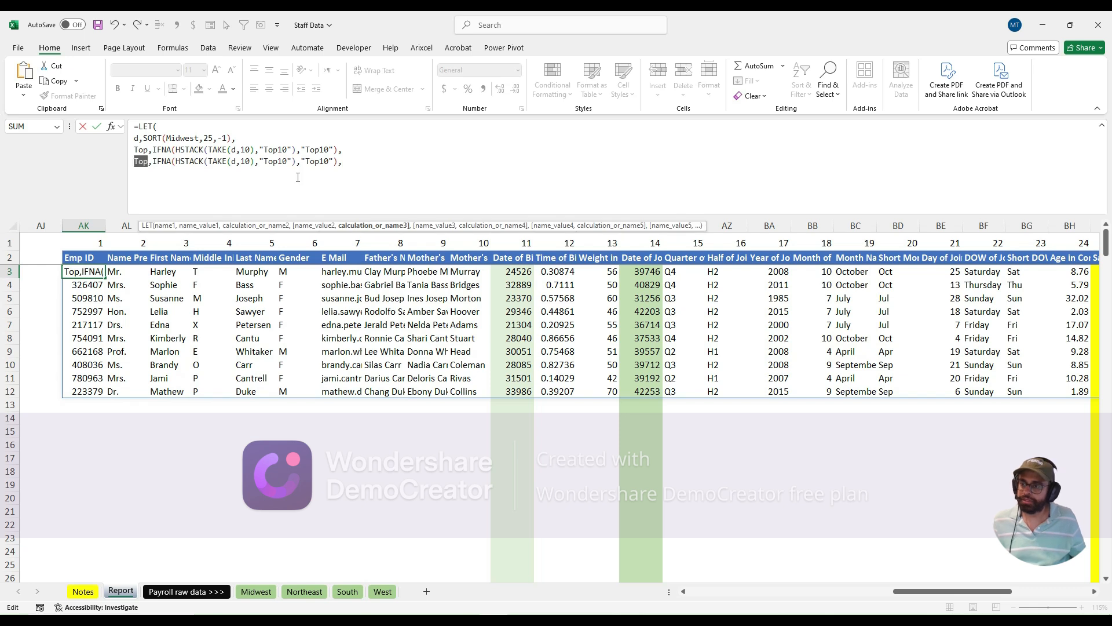
type("Boi")
key("BackSpace")
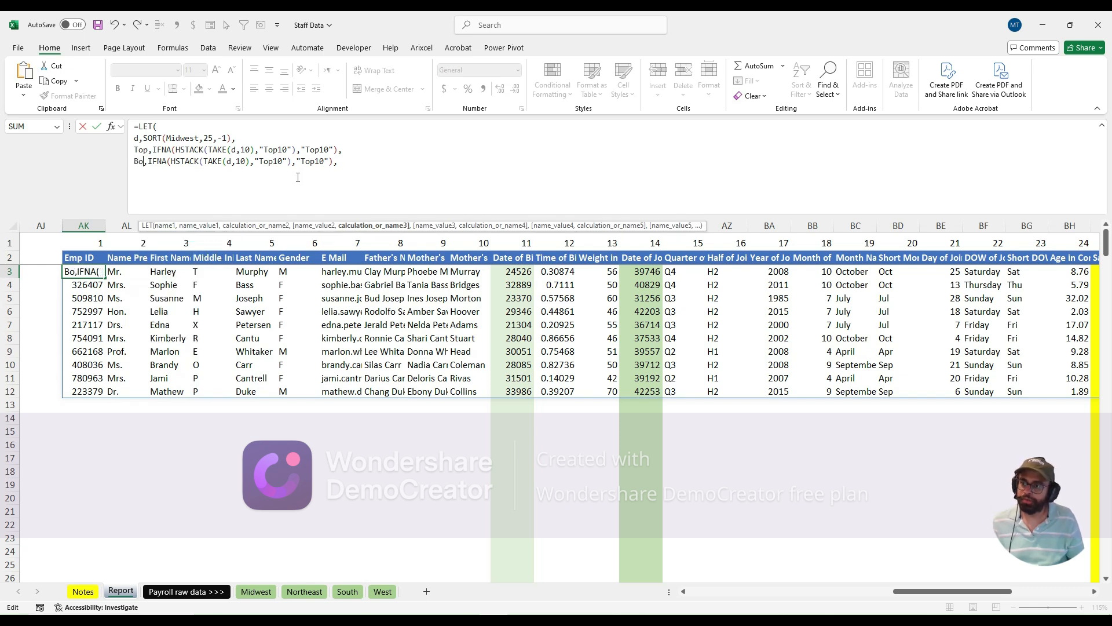
type("t")
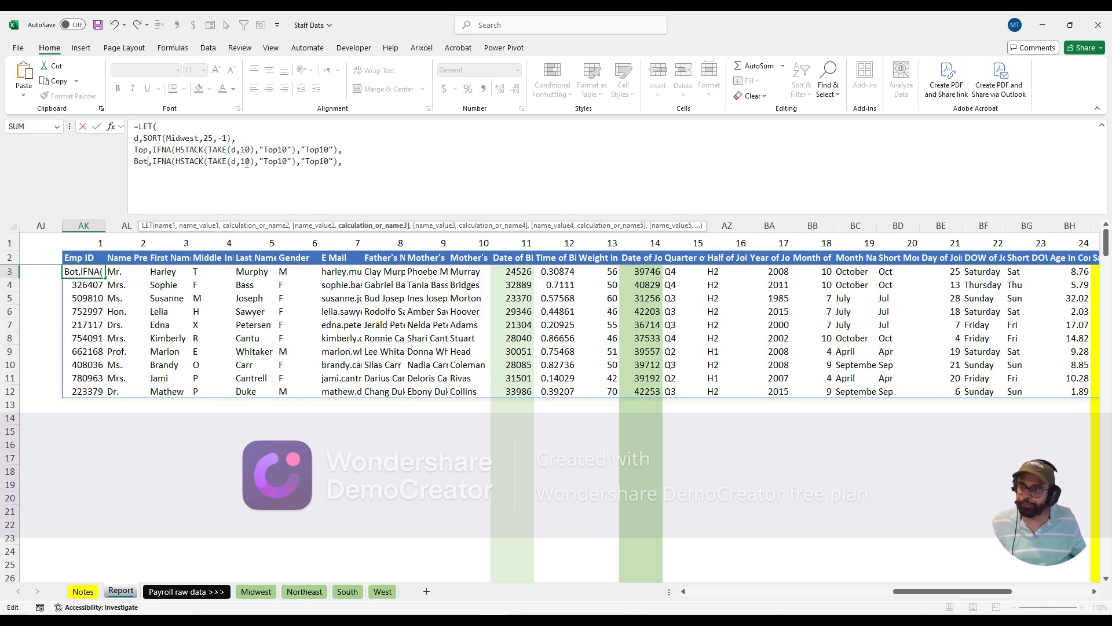
left_click(241, 162)
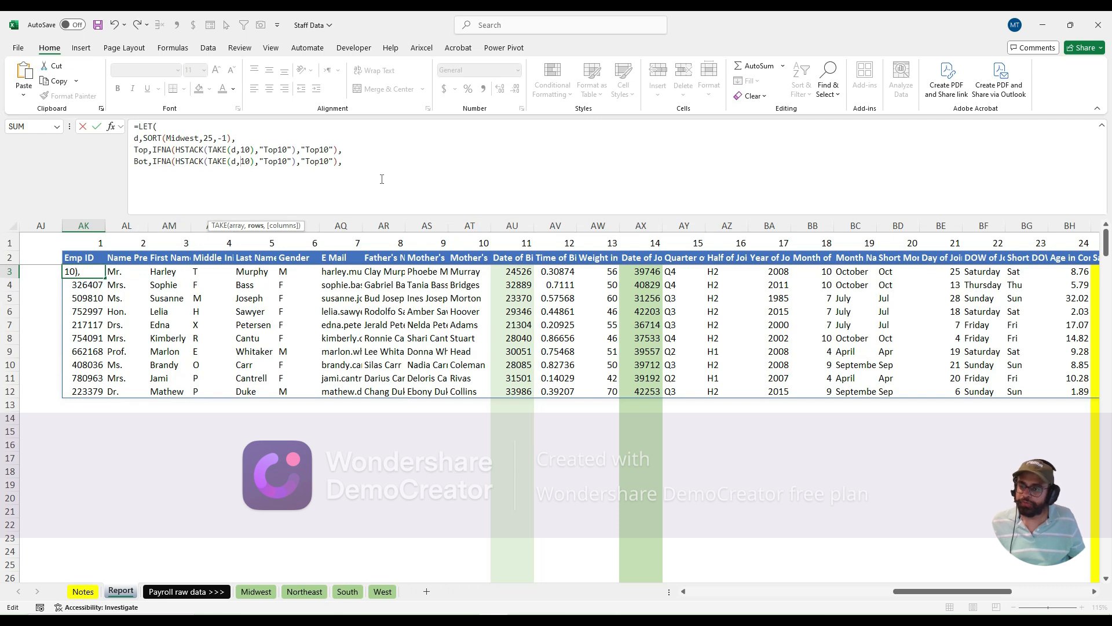
type("-")
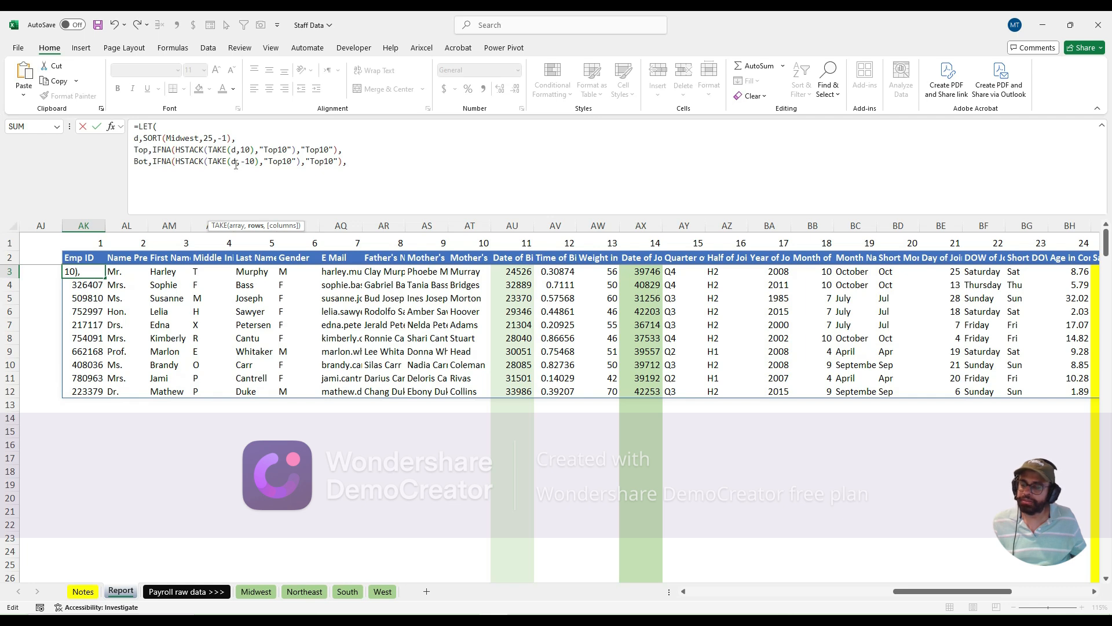
Step: Replace both "Top10" texts on the Bot line, in HSTACK and in IFNA, with "Bot10"
key("Right")
key("Right")
key("Right")
key("Right")
key("Right")
key("Right")
key("Right")
key("Right")
key("Right")
key("Right")
key("Right")
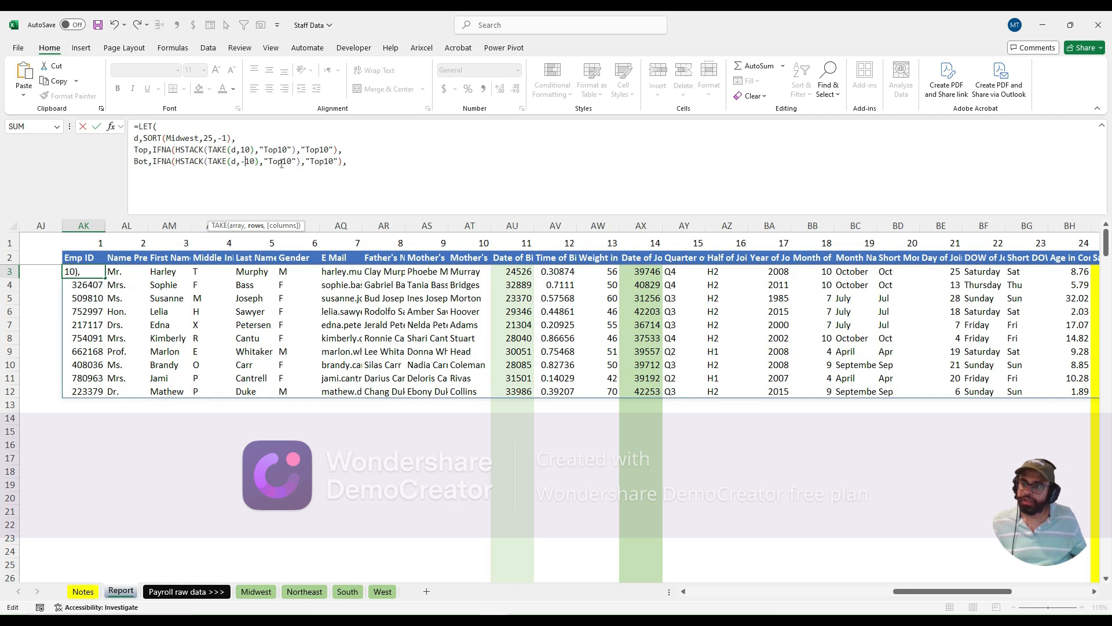
key("shift+Left")
key("shift+Left")
key("shift+Left")
type("Bo")
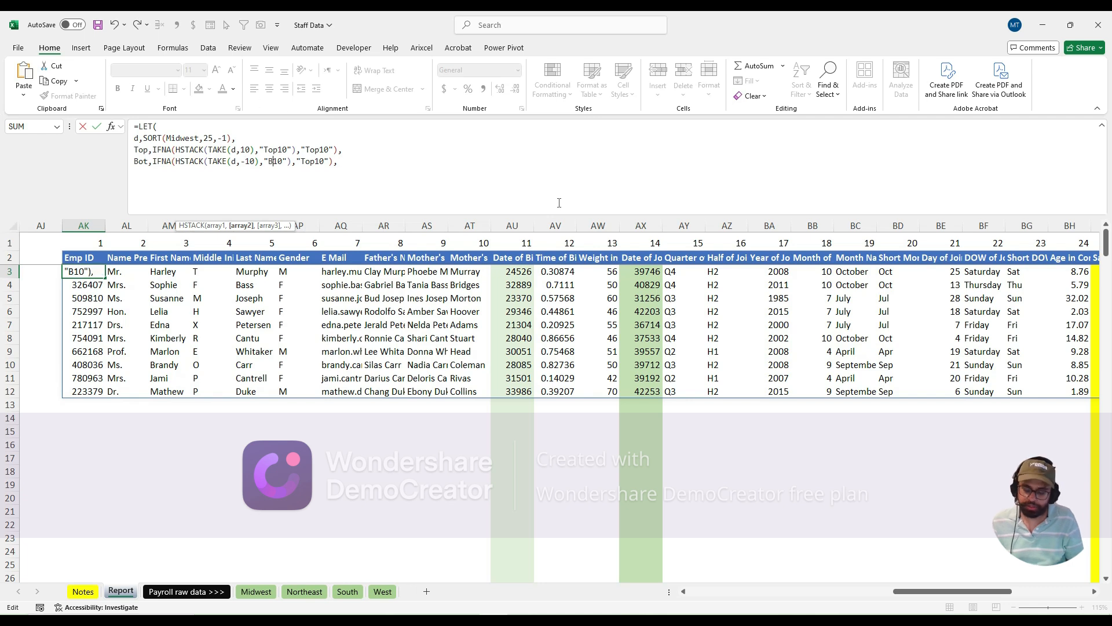
type("t")
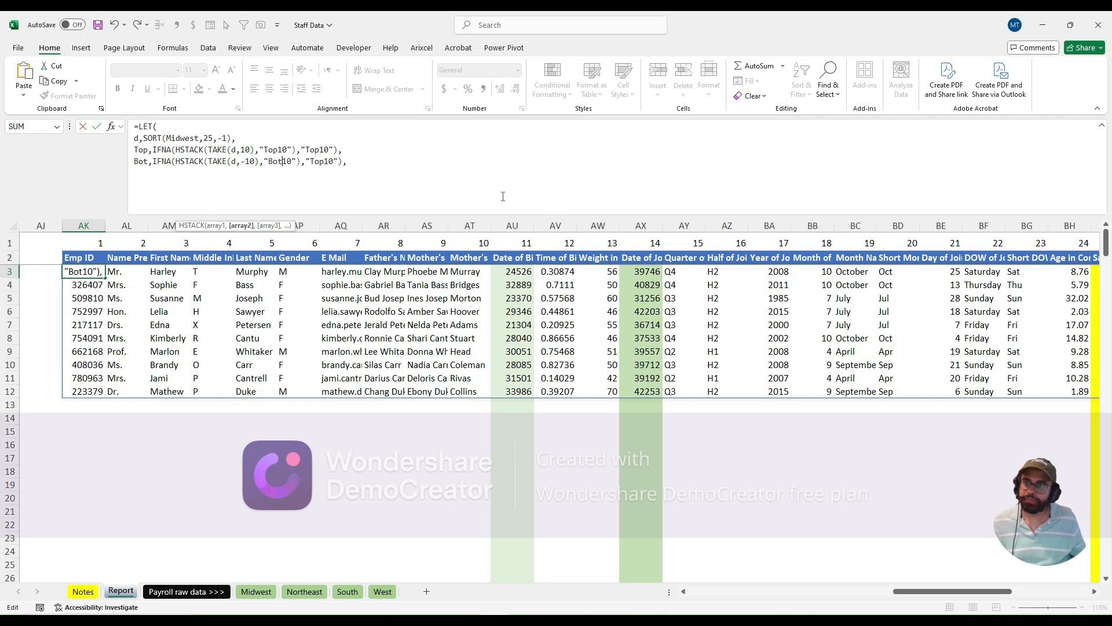
left_click(324, 160)
key("shift+Left")
key("shift+Left")
key("shift+Left")
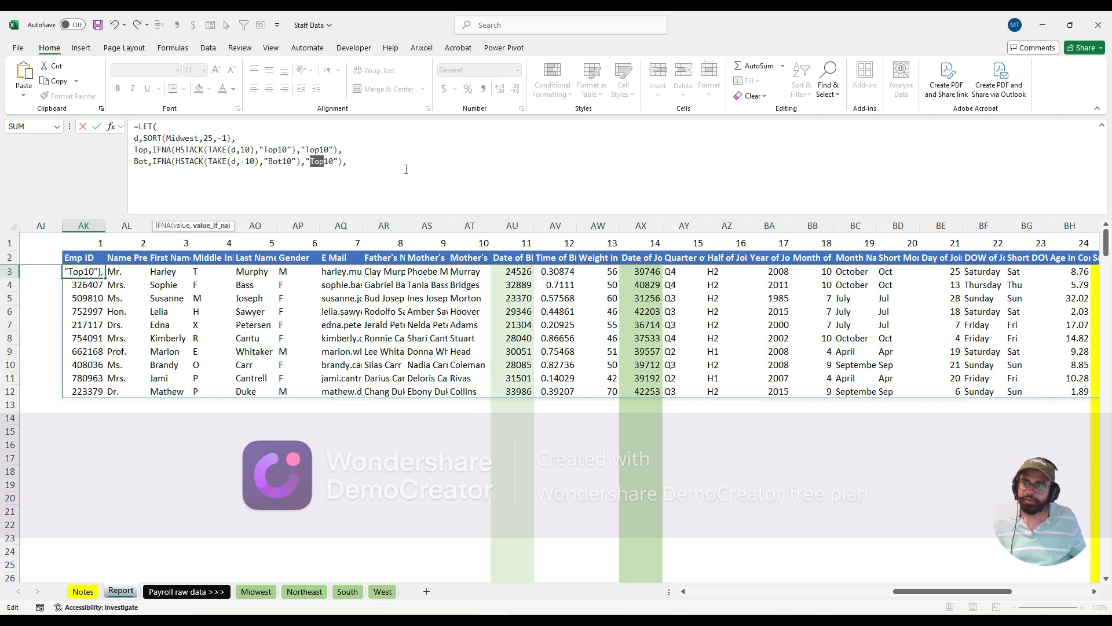
type("Bot")
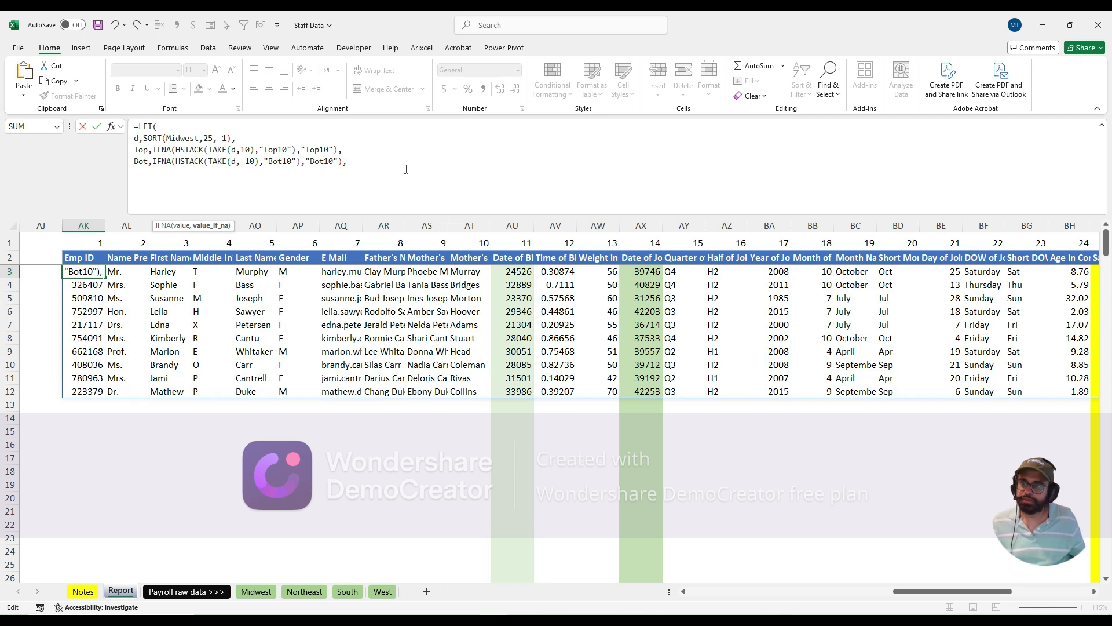
Step: Add a final line Bot) so the LET formula returns the Bot result, and commit it
left_click(361, 163)
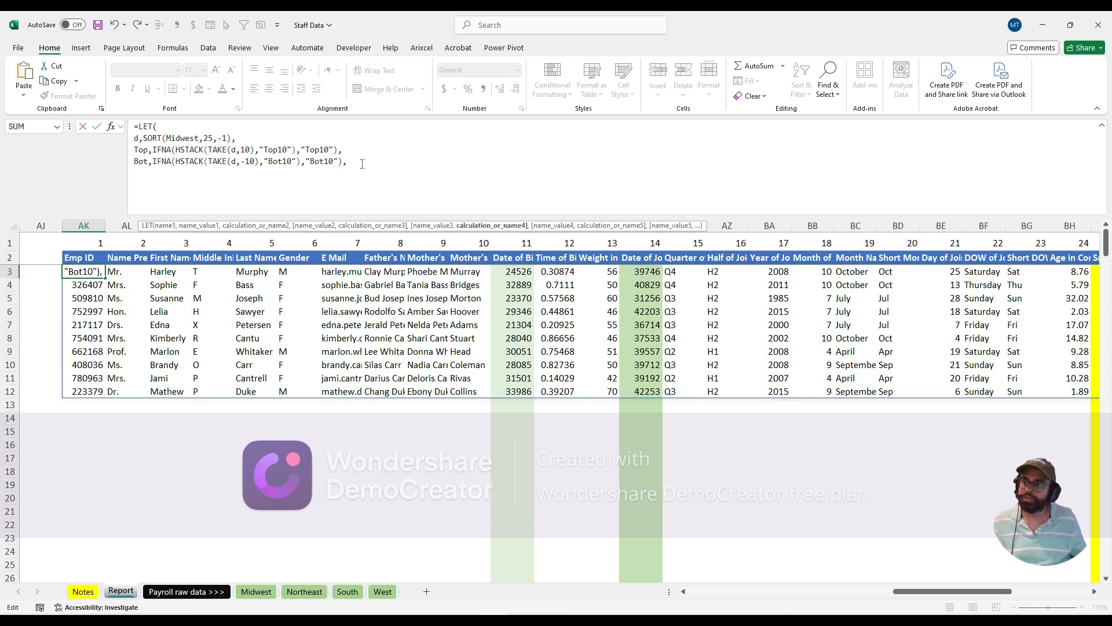
key("alt+Return")
type("Bot)")
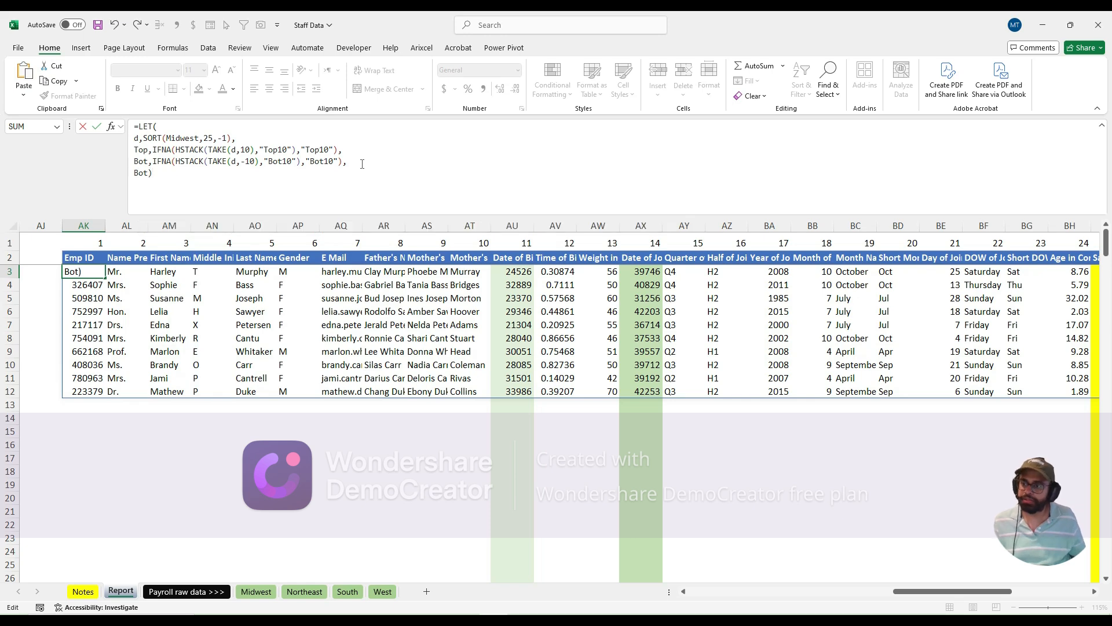
key("Return")
Step: Check the returned salaries in BI3:BI12 and the Class labels from BU3, ending on AK3
key("Up")
key("ctrl+Right")
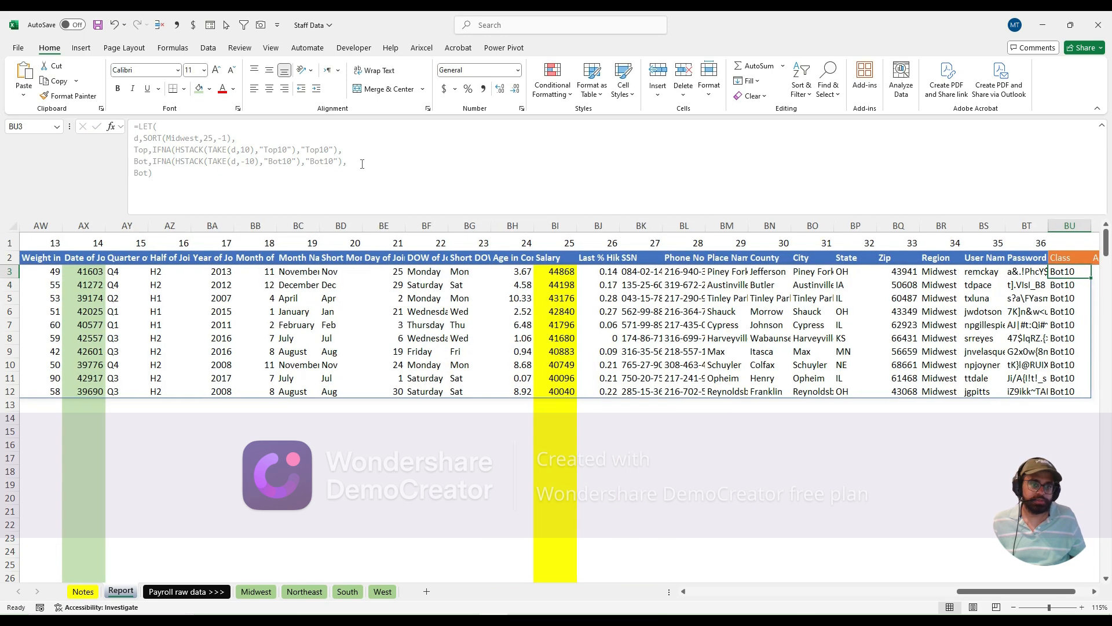
key("Left")
key("Left")
key("Left")
left_click(568, 274)
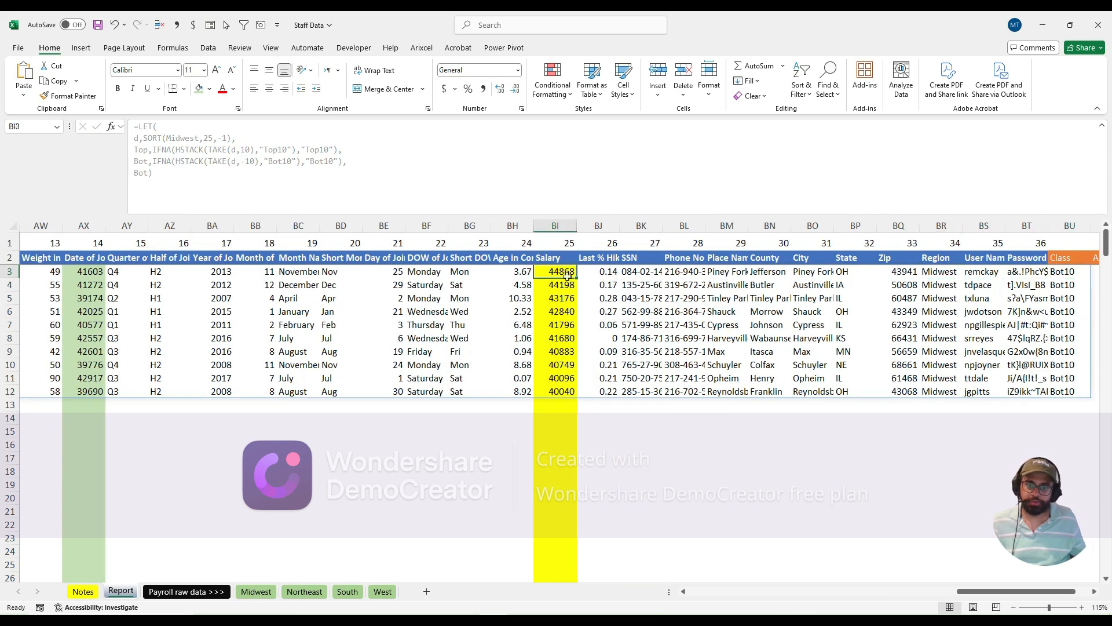
left_click(562, 391, "shift")
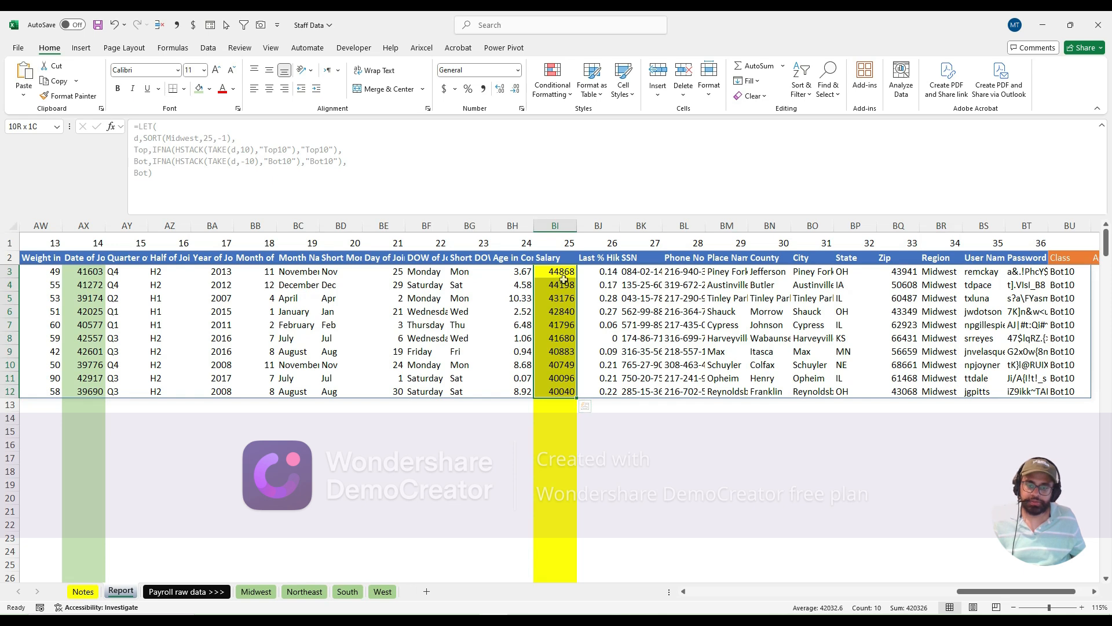
left_click(563, 391)
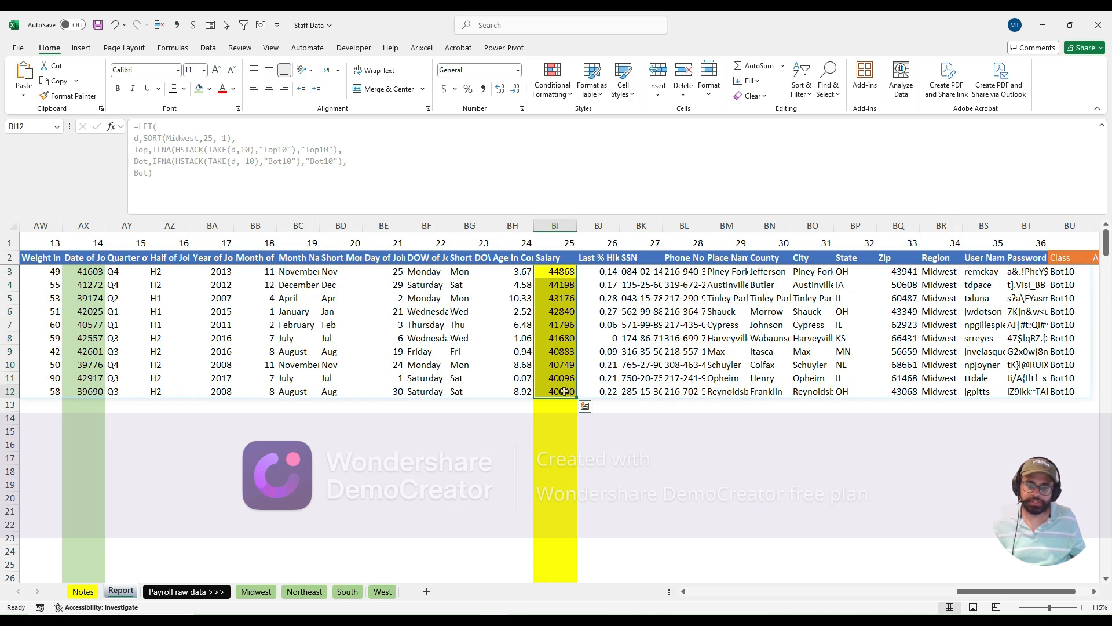
left_click(1069, 272)
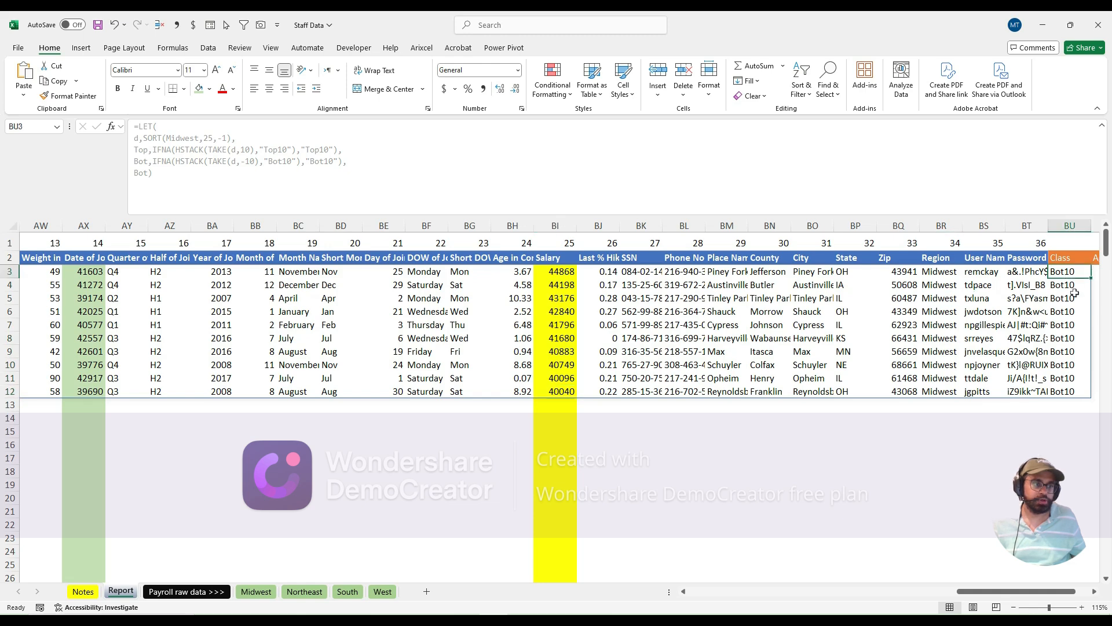
key("ctrl+Left")
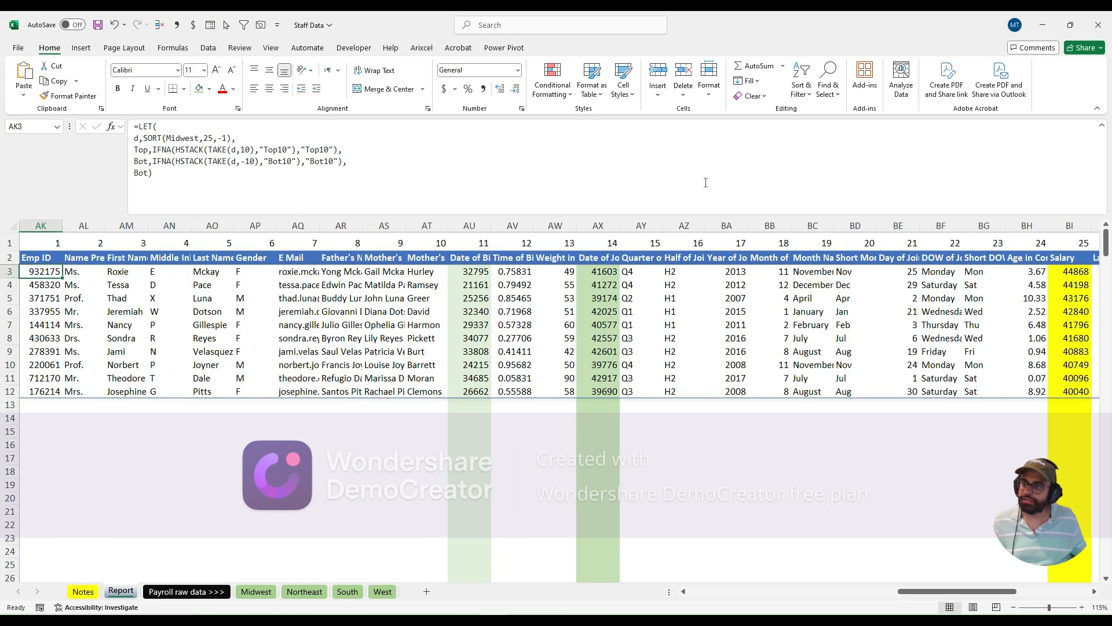
Step: Change both "Bot10" texts on the Bot line of the LET formula in AK3 to "Bottom10" and commit the formula
left_click(178, 176)
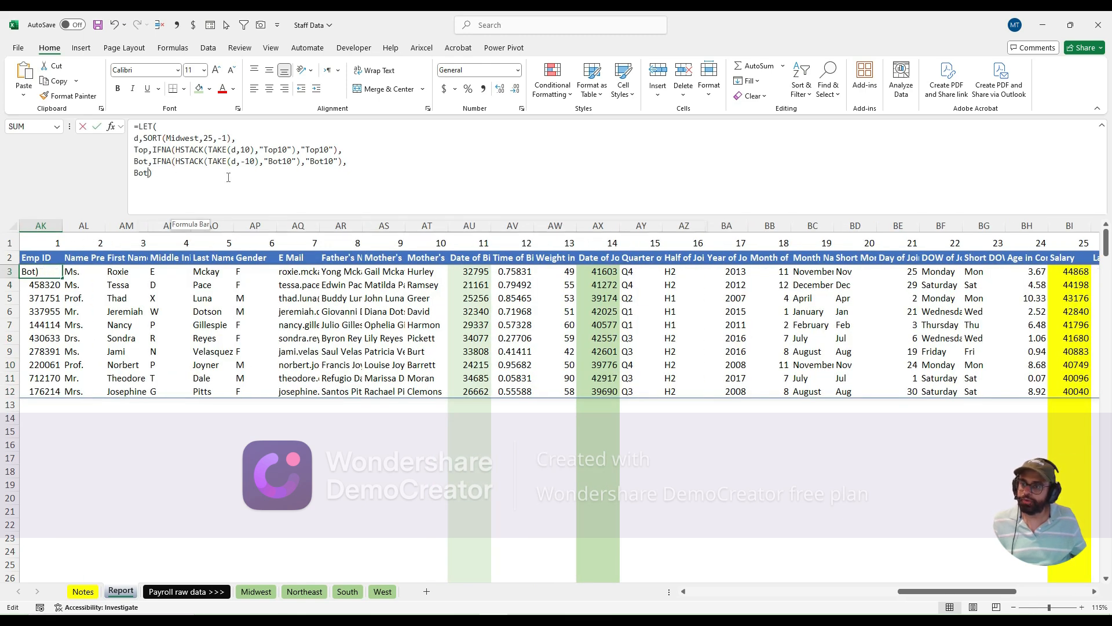
left_click(282, 163)
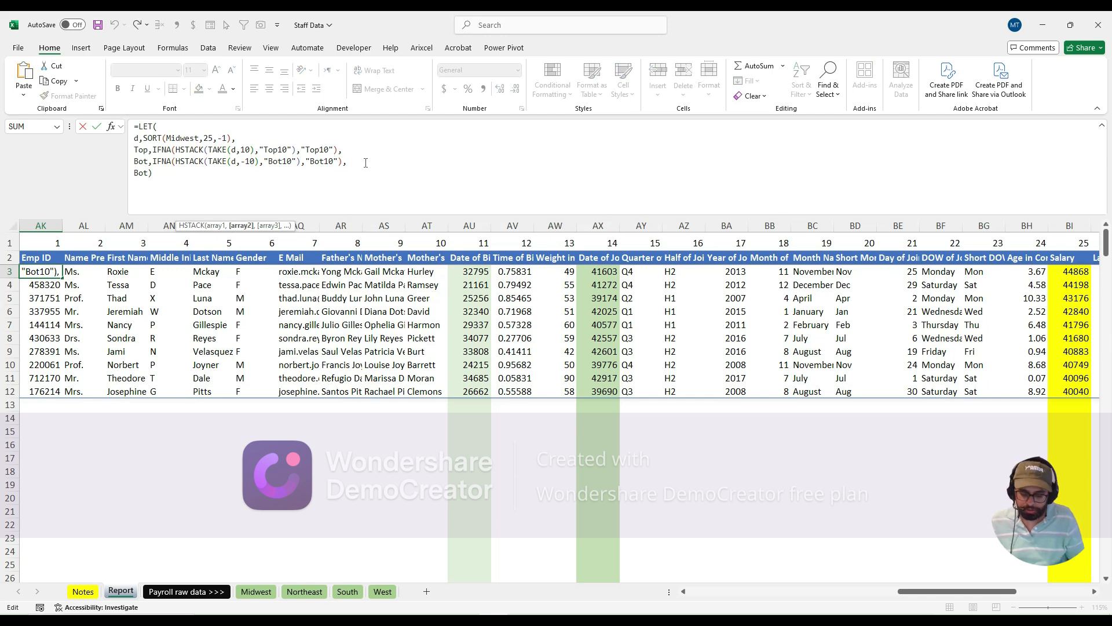
type("tom")
left_click(338, 160)
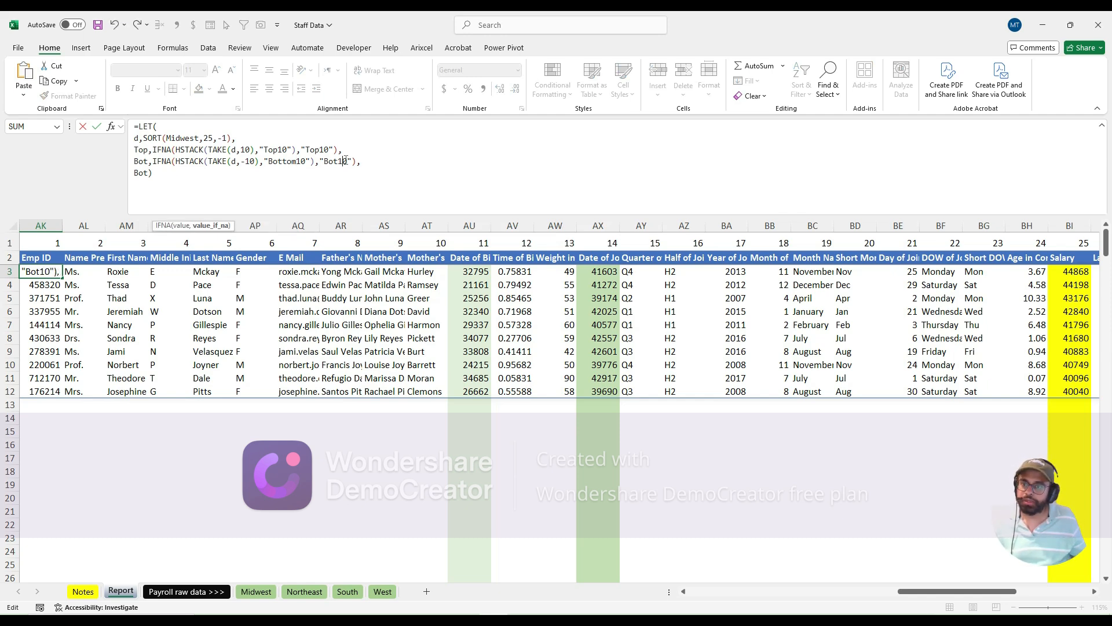
type("tom")
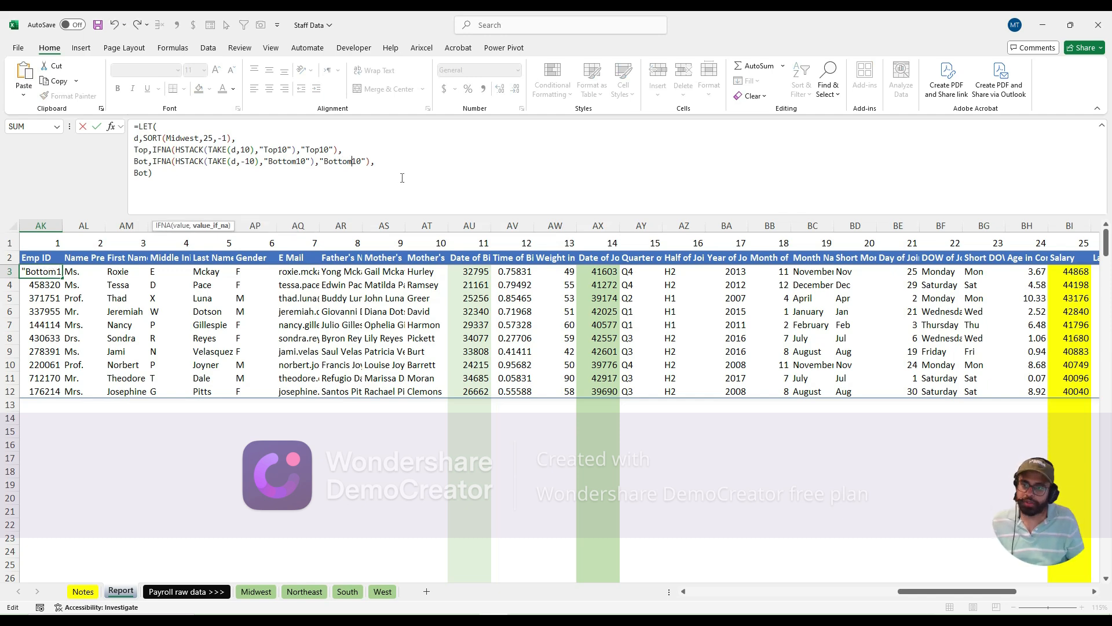
key("ctrl+Return")
Step: Check the Class labels from BU3, compare the salary order in BI3:BI12 with the hardcoded bottom 10 from J13, and return to AK3
key("ctrl+Right")
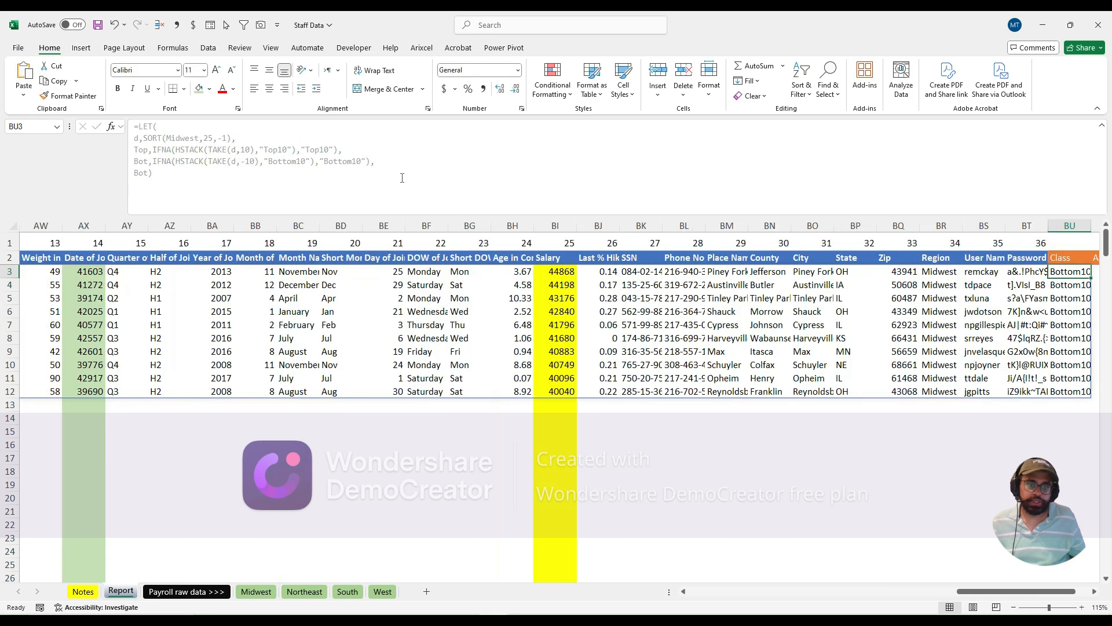
left_click(563, 391)
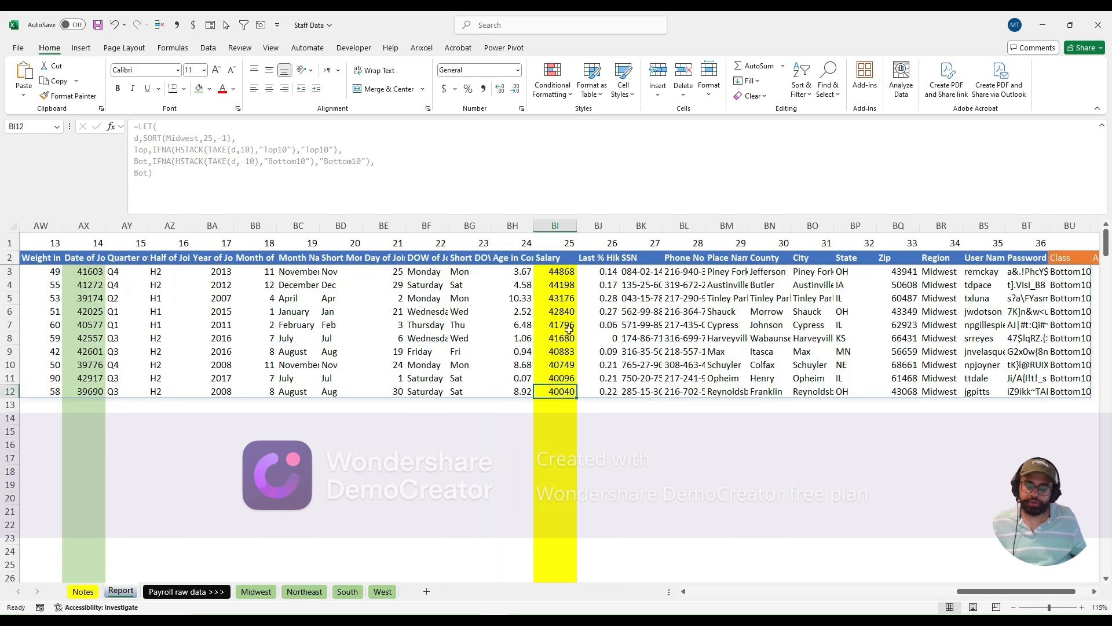
left_click(569, 269, "shift")
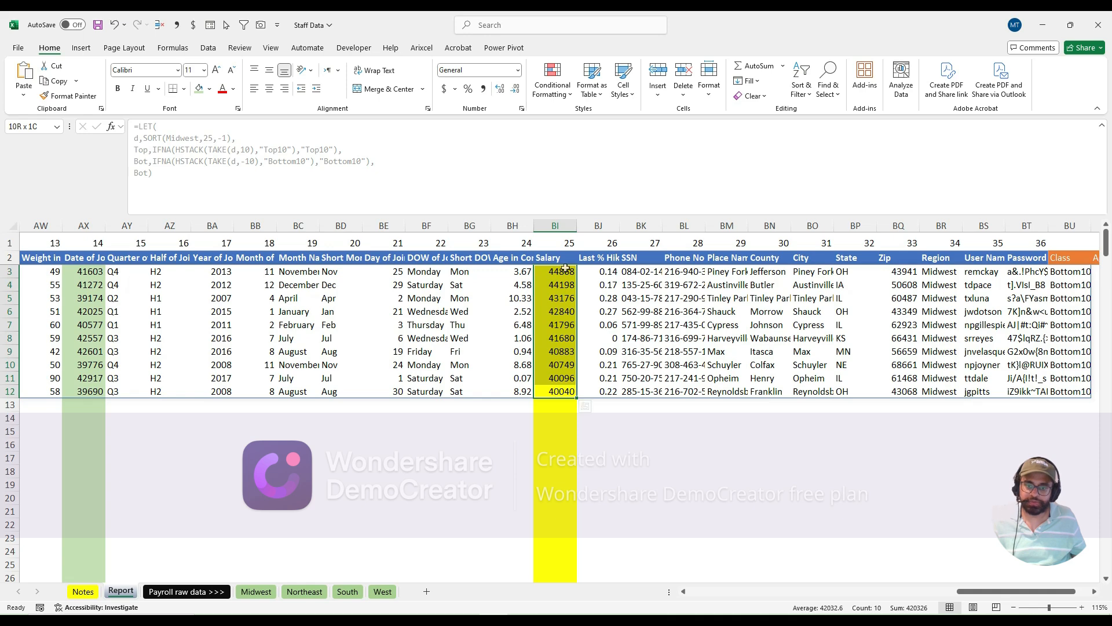
key("Home")
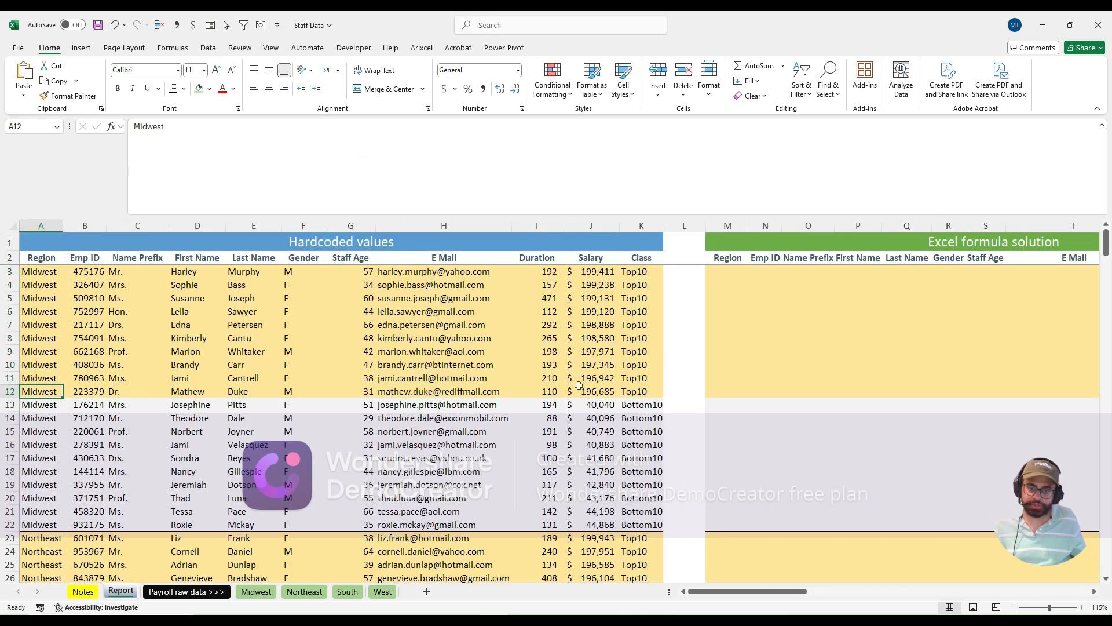
left_click(591, 405)
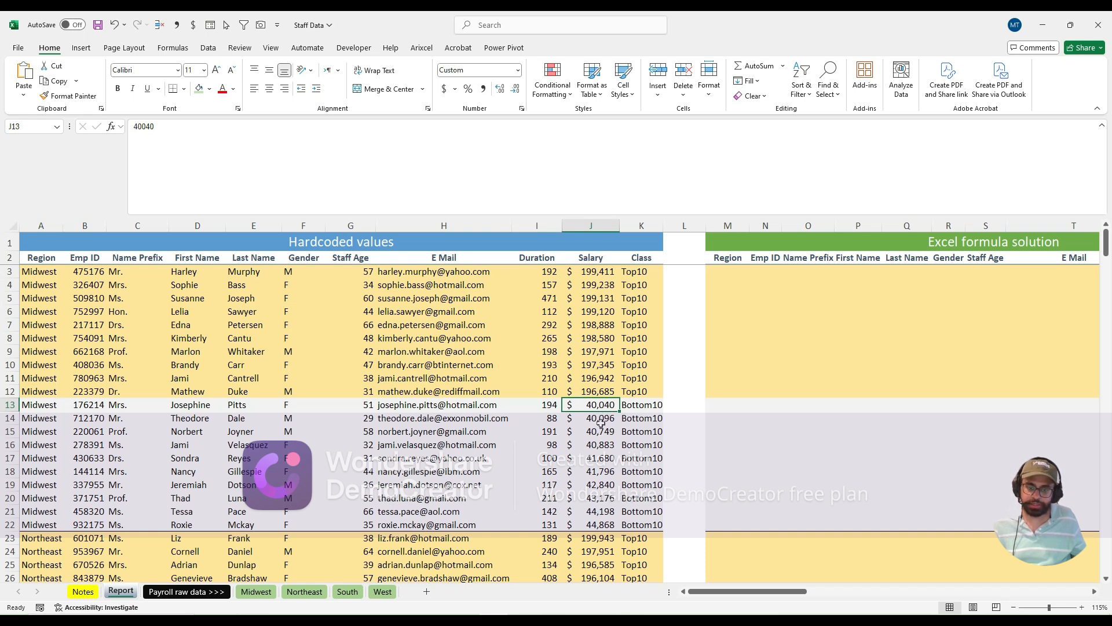
left_click_drag(804, 592, 1018, 583)
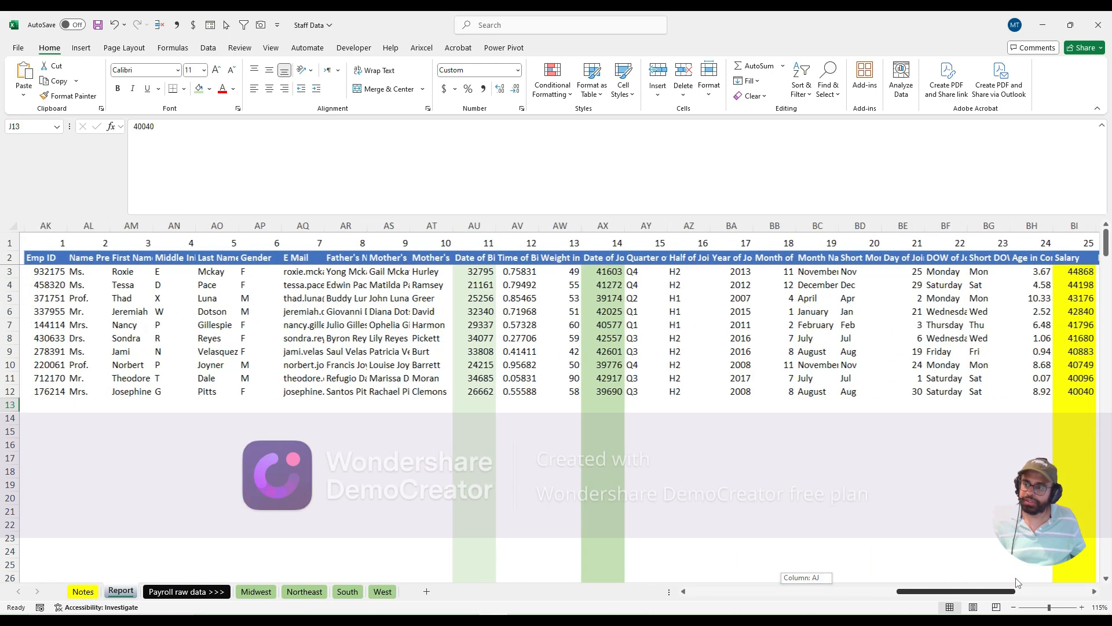
left_click(79, 270)
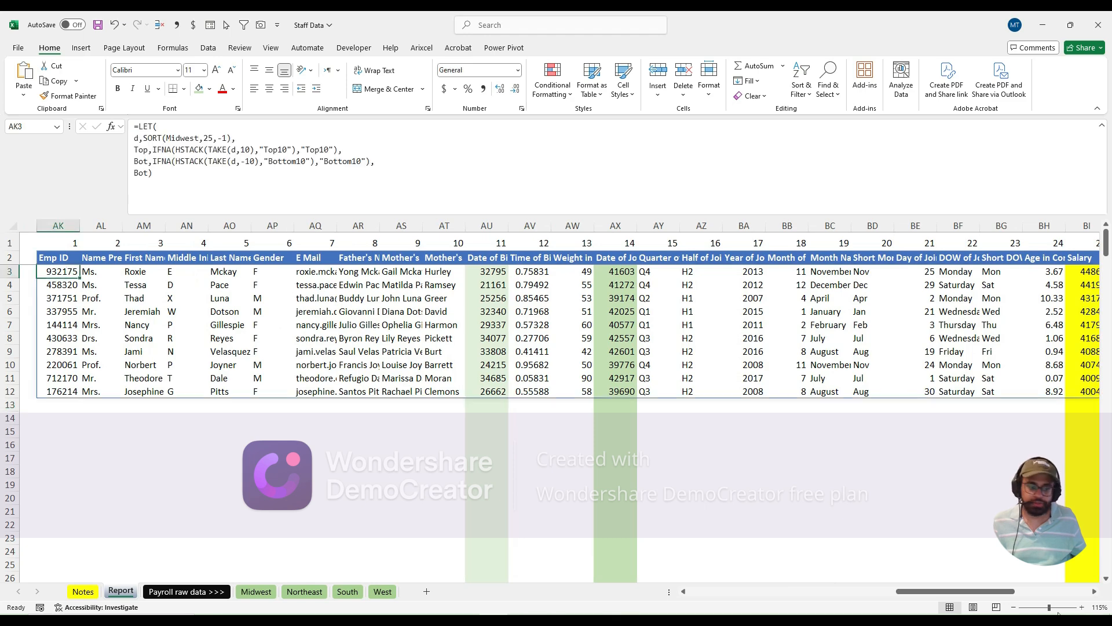
Step: Wrap the Bot calculation in the AK3 LET formula with SORT, using column index 25 and ascending order 1
left_click(1095, 592)
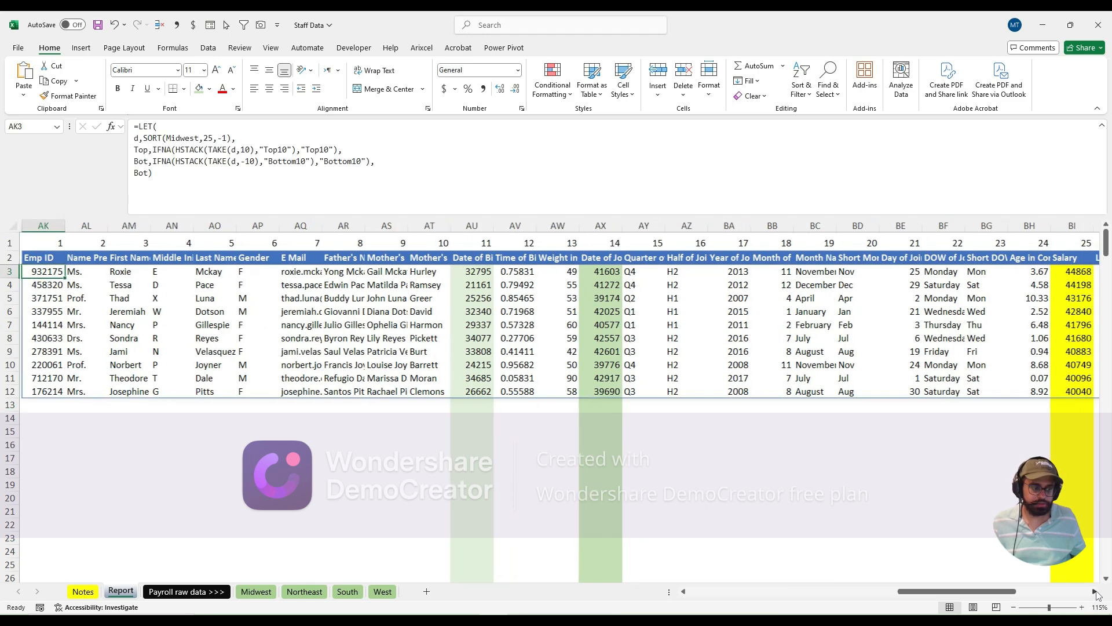
left_click(171, 161)
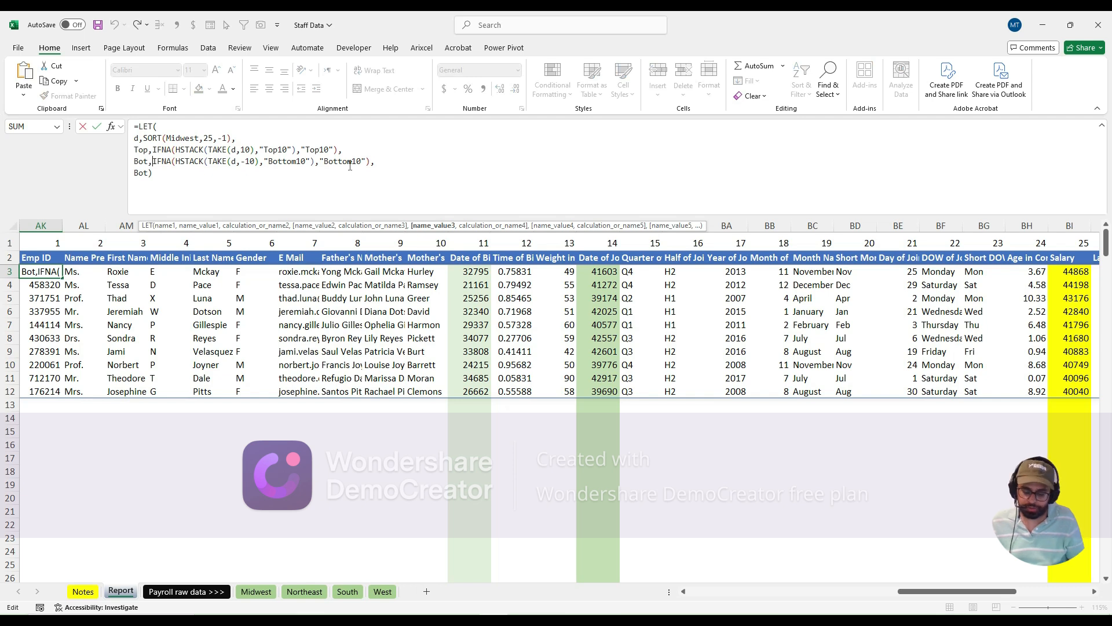
type("SORT(")
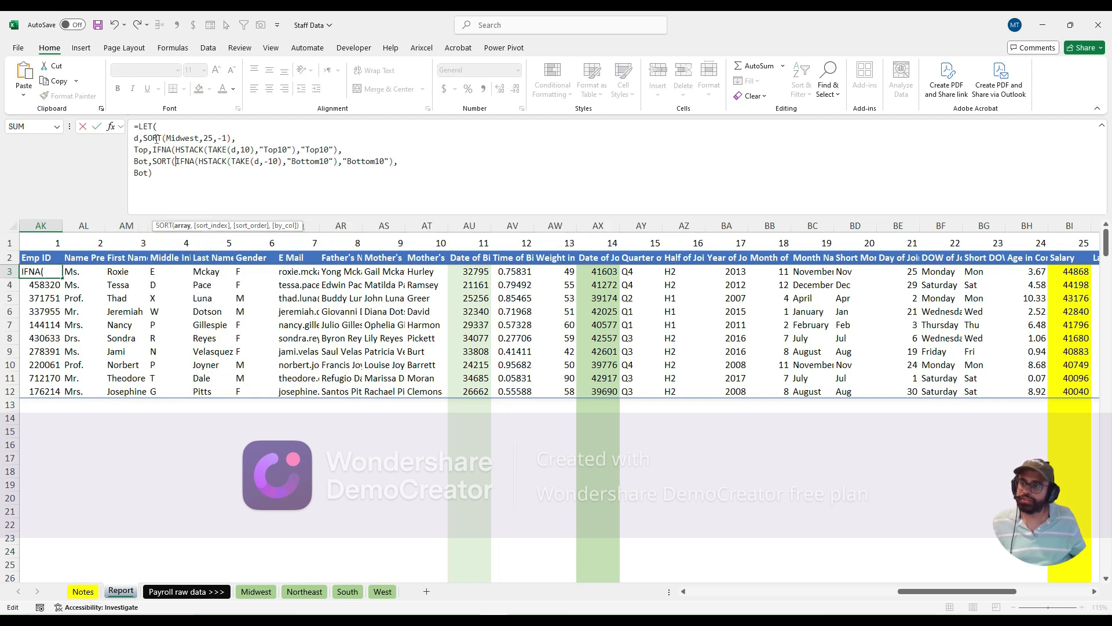
left_click(413, 162)
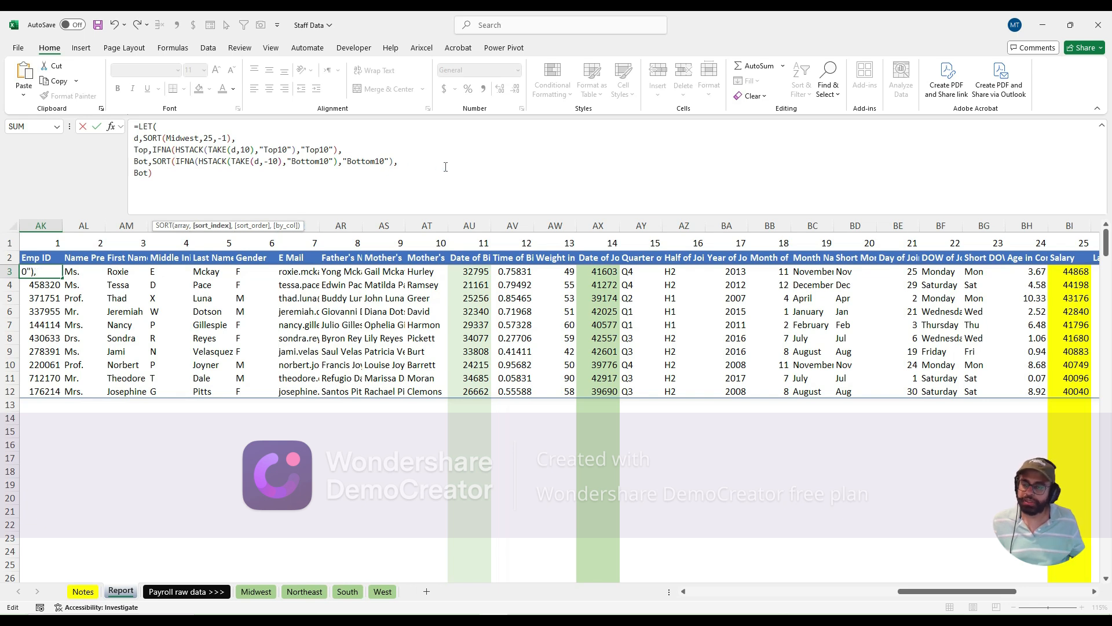
type("25")
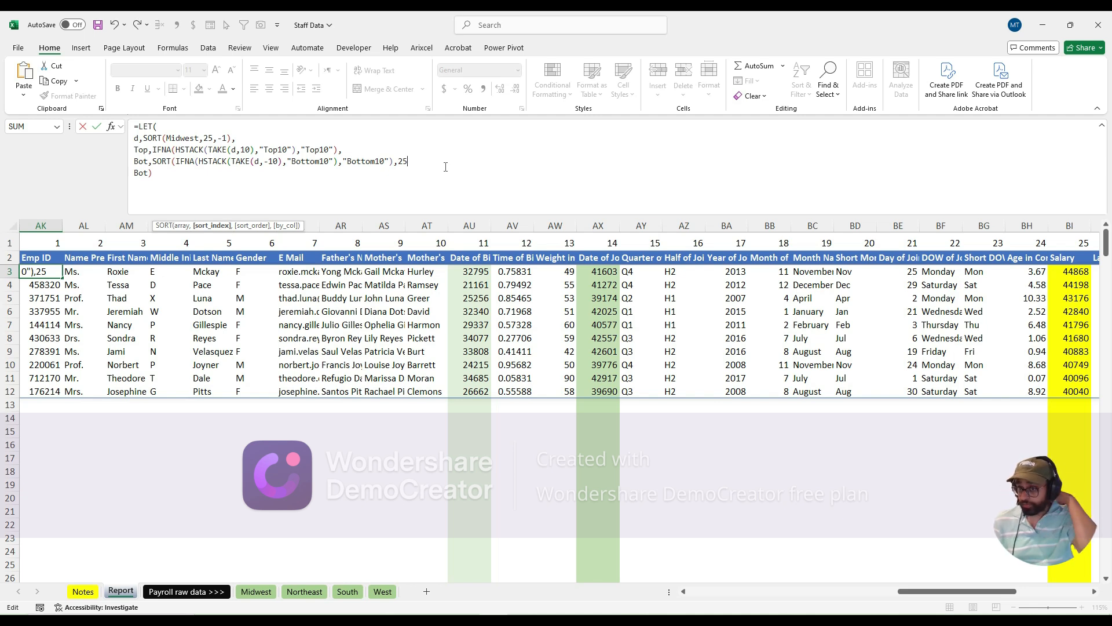
type(",")
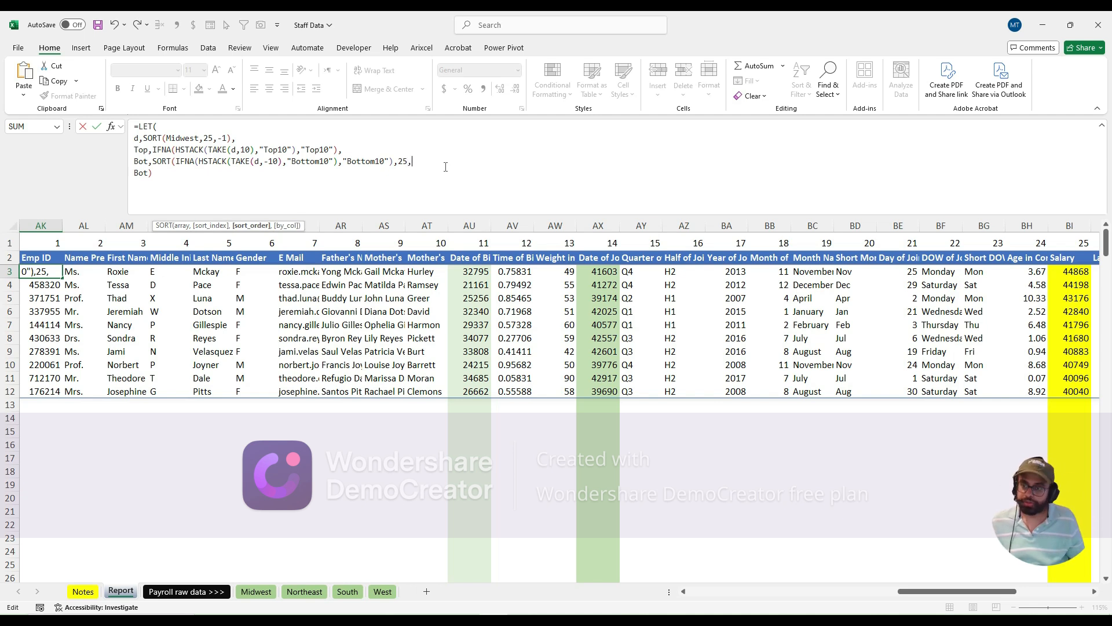
type("1")
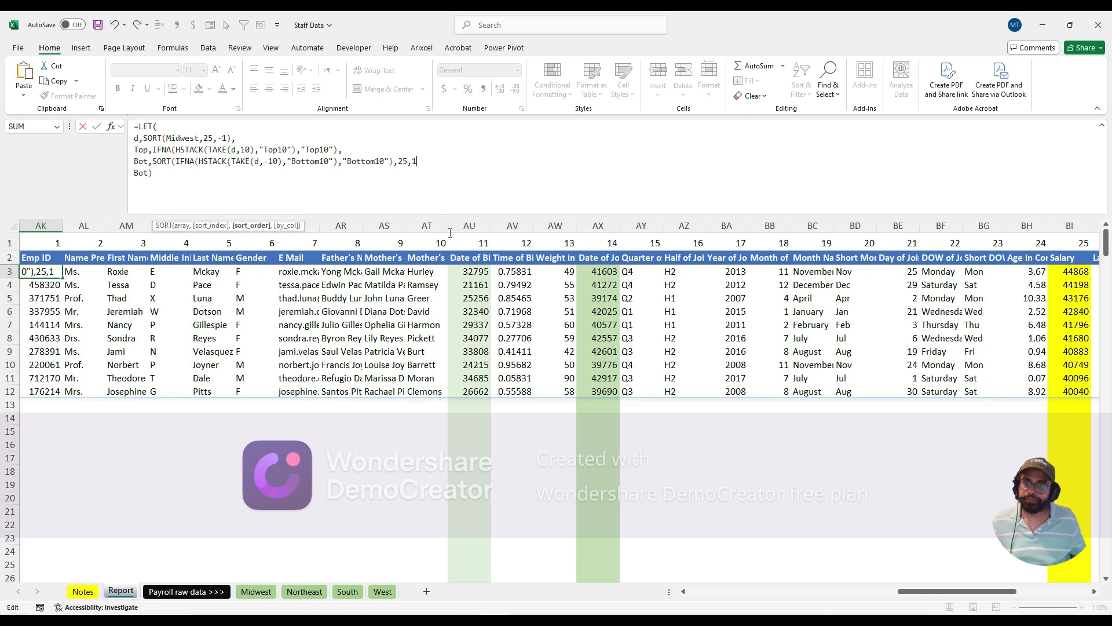
type("),")
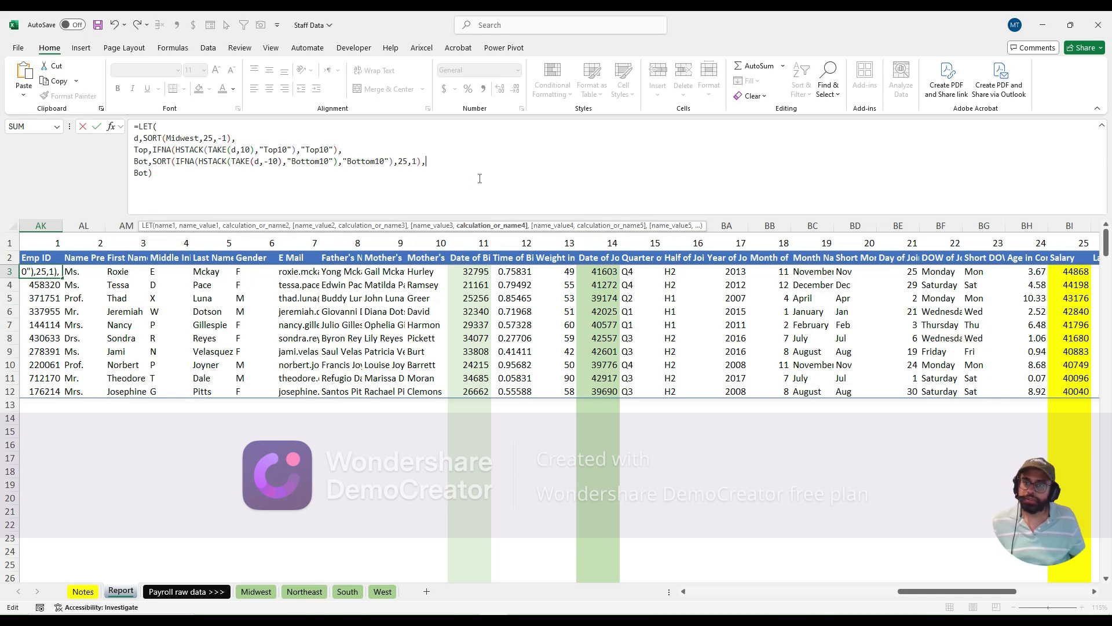
key("ctrl+Return")
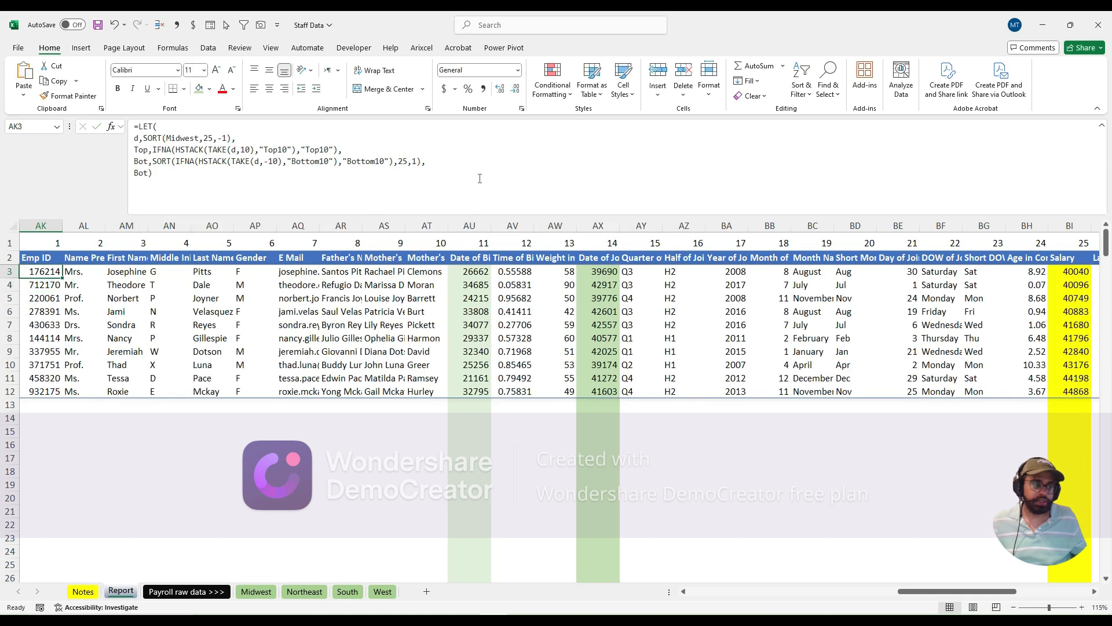
left_click(1061, 277)
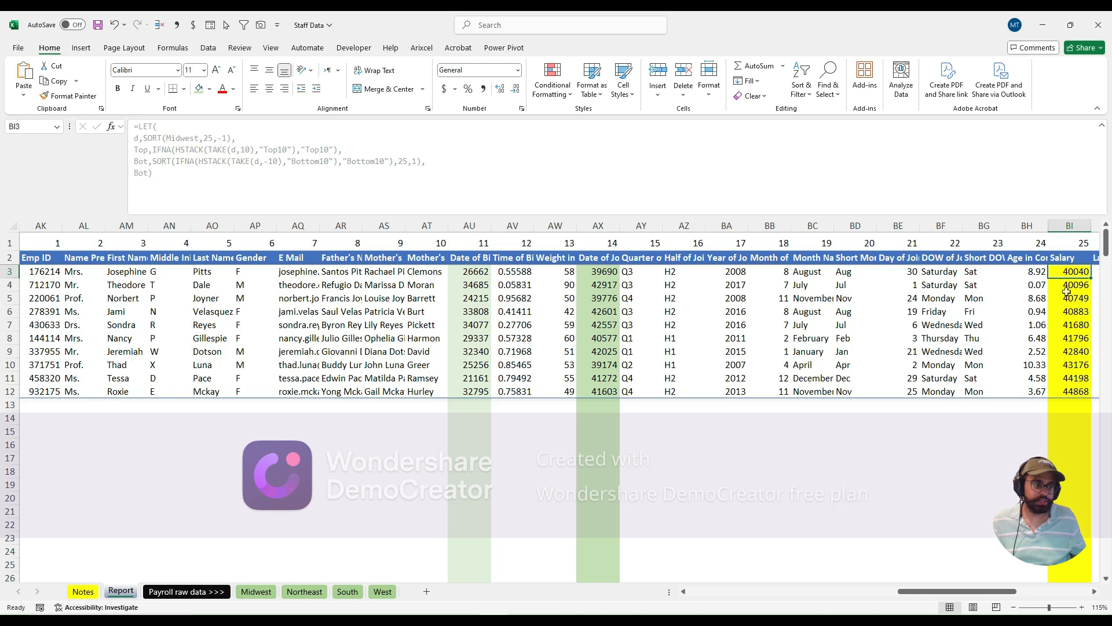
mouse_move(994, 591)
left_mouse_down()
mouse_move(1060, 593)
mouse_move(993, 598)
left_mouse_up()
Step: Replace the final Bot argument in AK3's LET formula with a TopBot variable defined as VSTACK(Top,Bot)
left_click(52, 270)
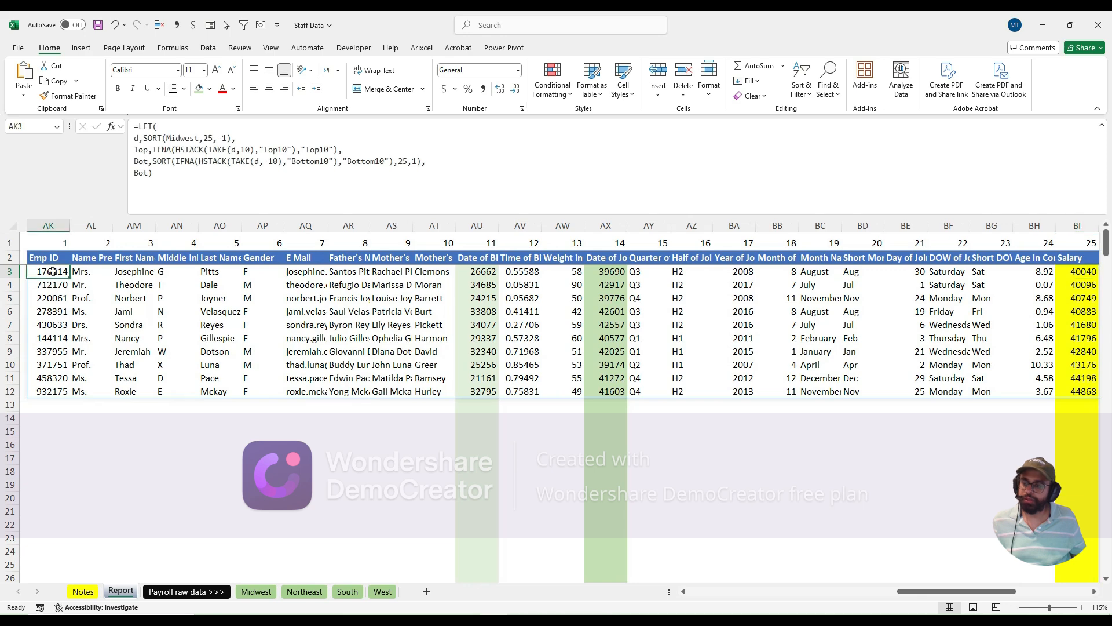
mouse_move(916, 592)
left_mouse_down()
mouse_move(993, 591)
mouse_move(920, 598)
left_mouse_up()
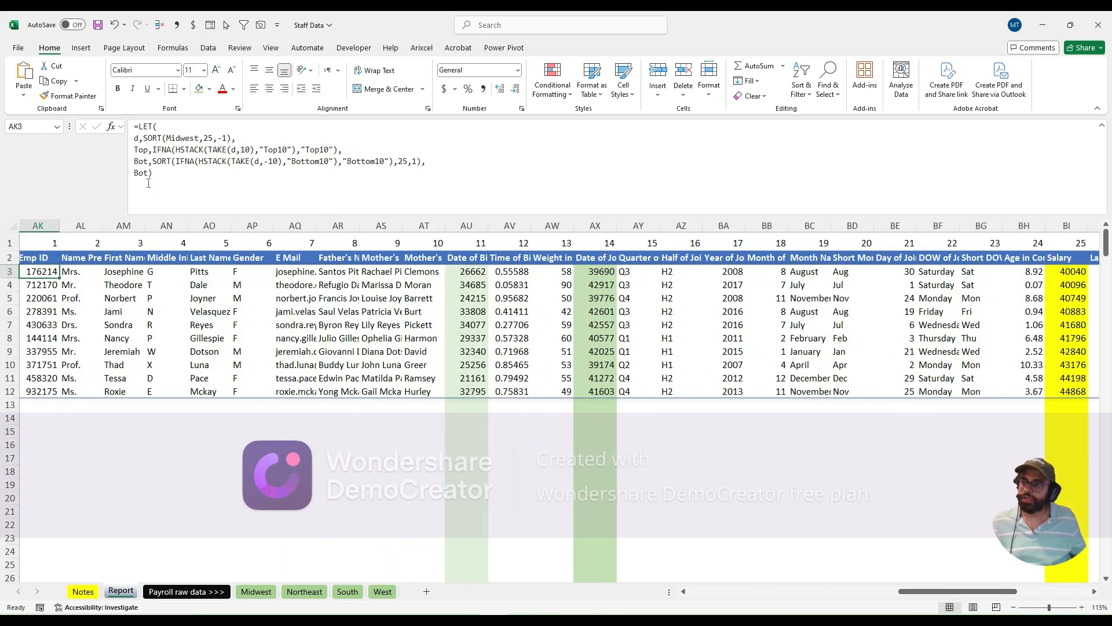
left_click(386, 181)
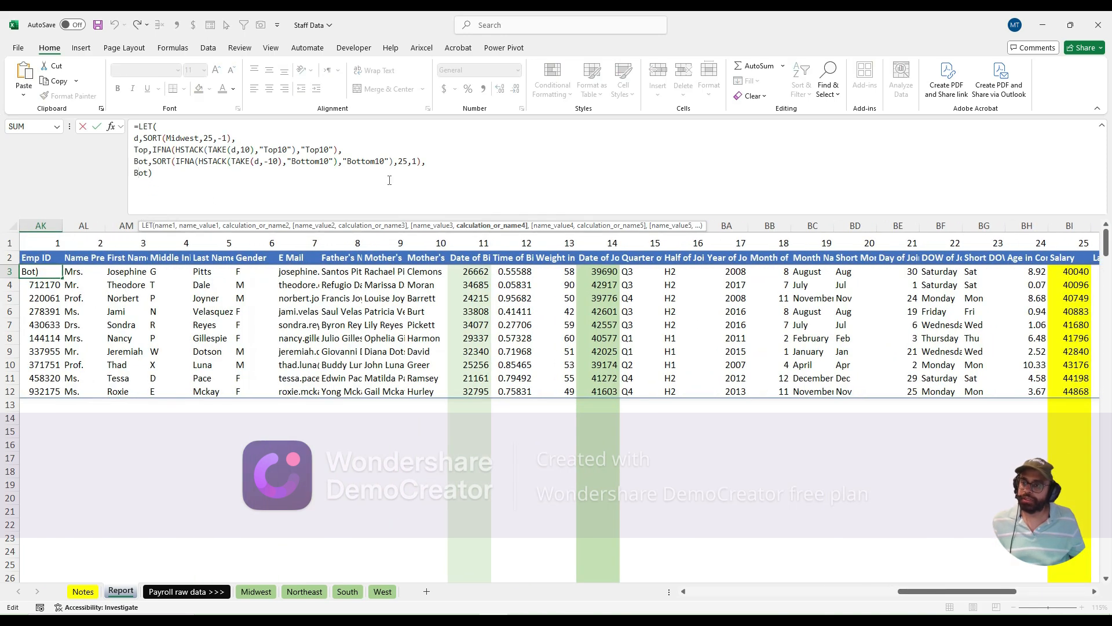
key("shift+Home")
type("To")
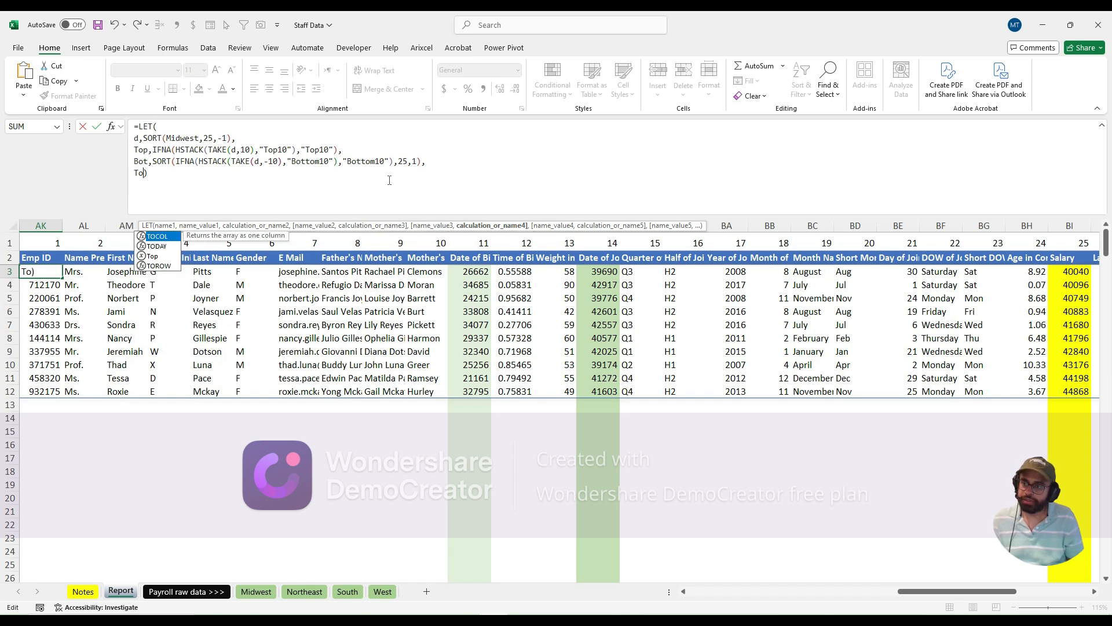
type("pBot")
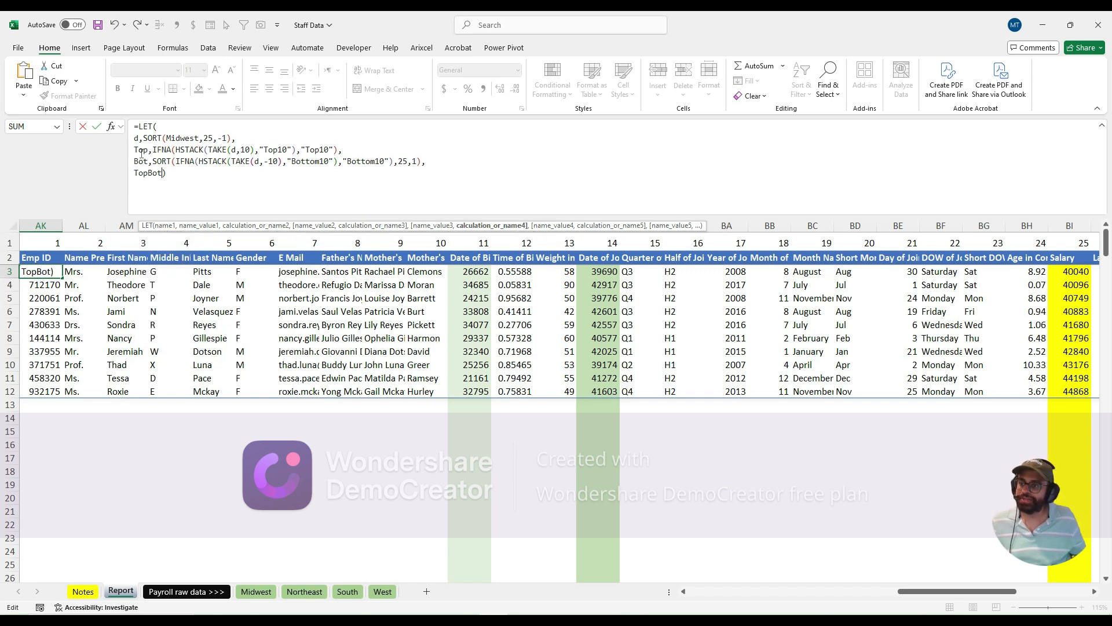
left_click(241, 182)
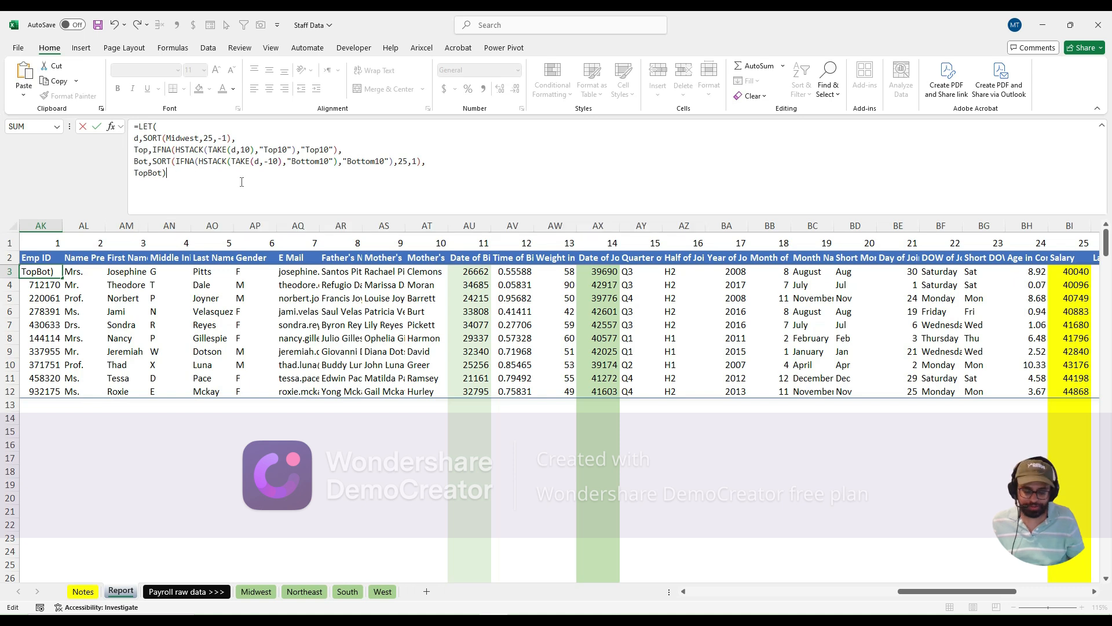
key("BackSpace")
type(",VSTACK(top")
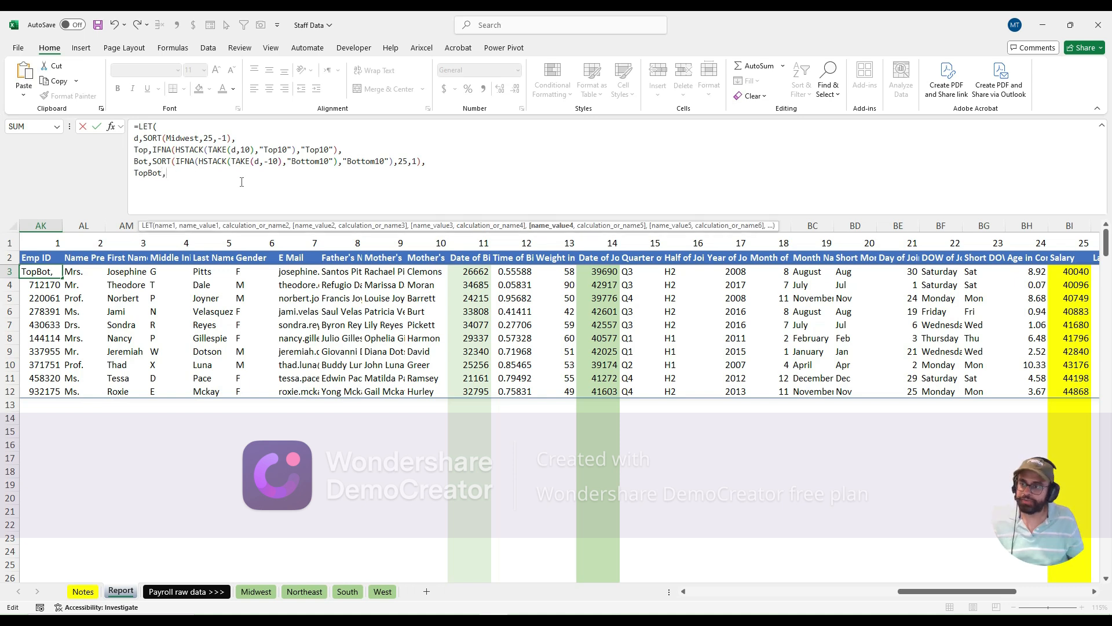
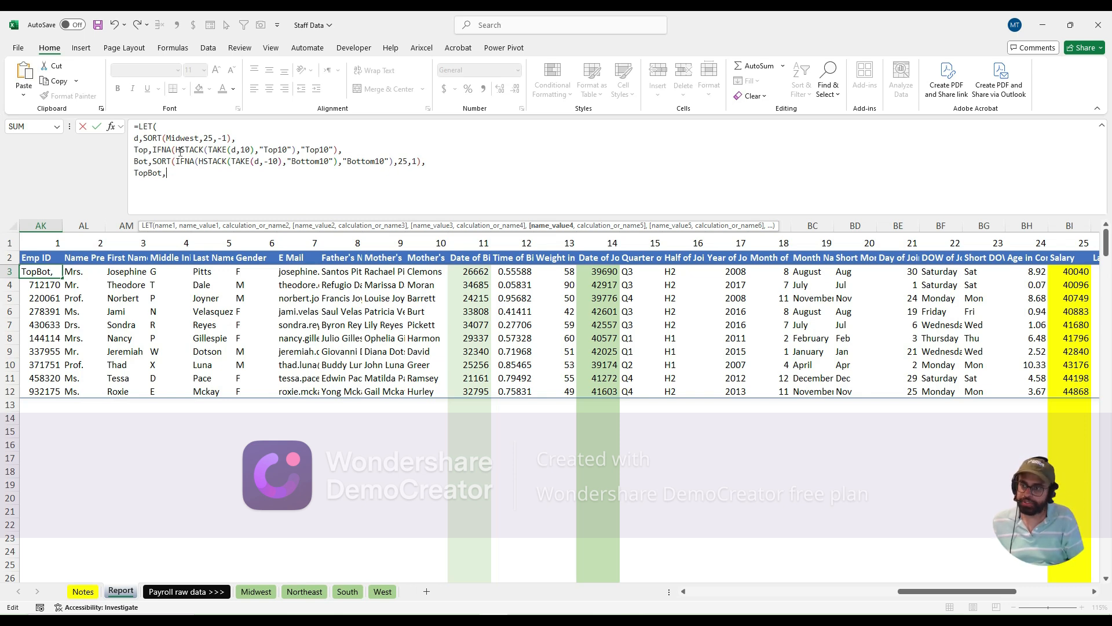
type("VSTACK(")
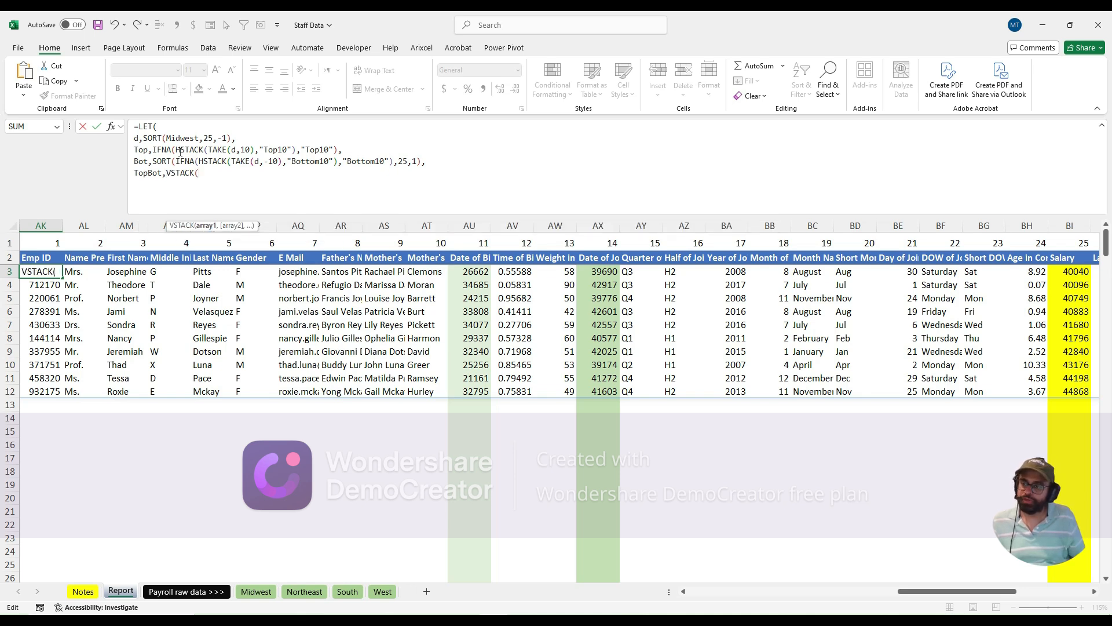
type("top")
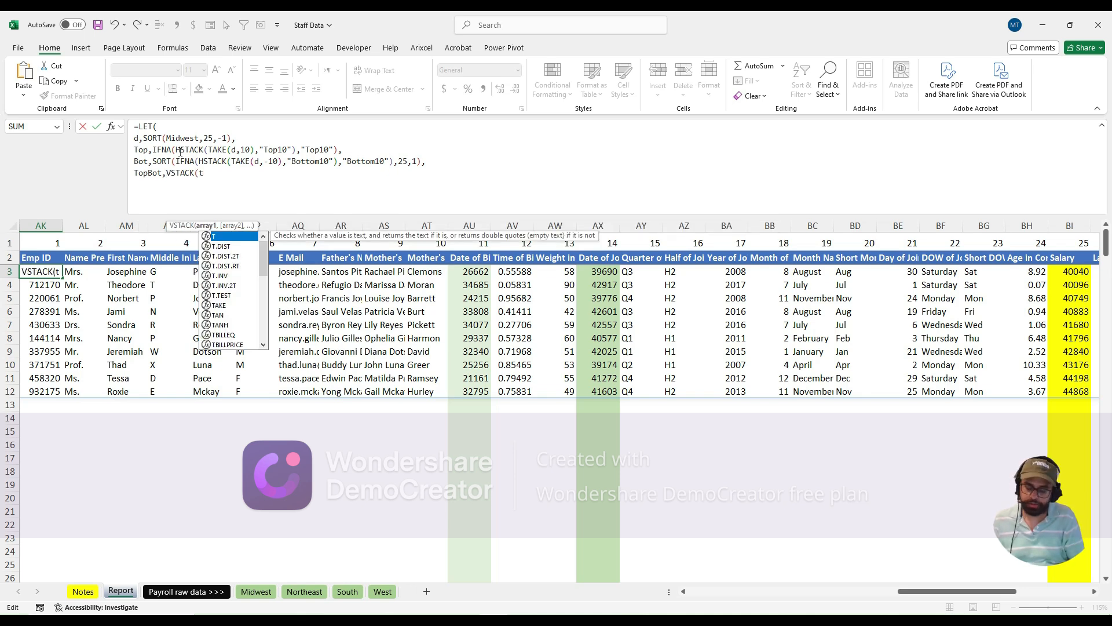
key("Tab")
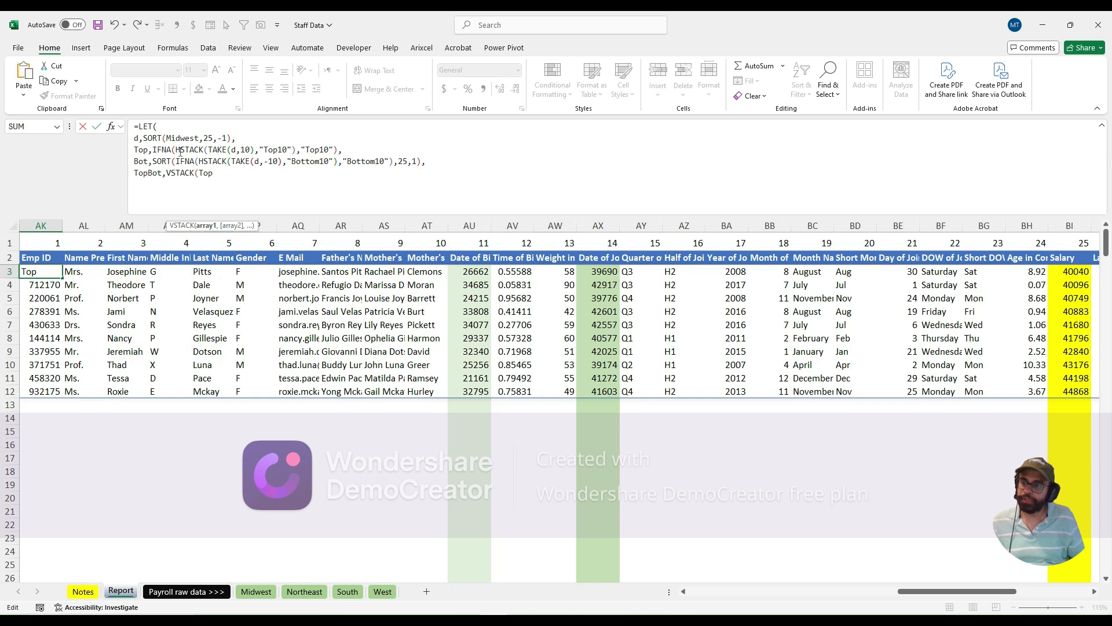
type(",Bot")
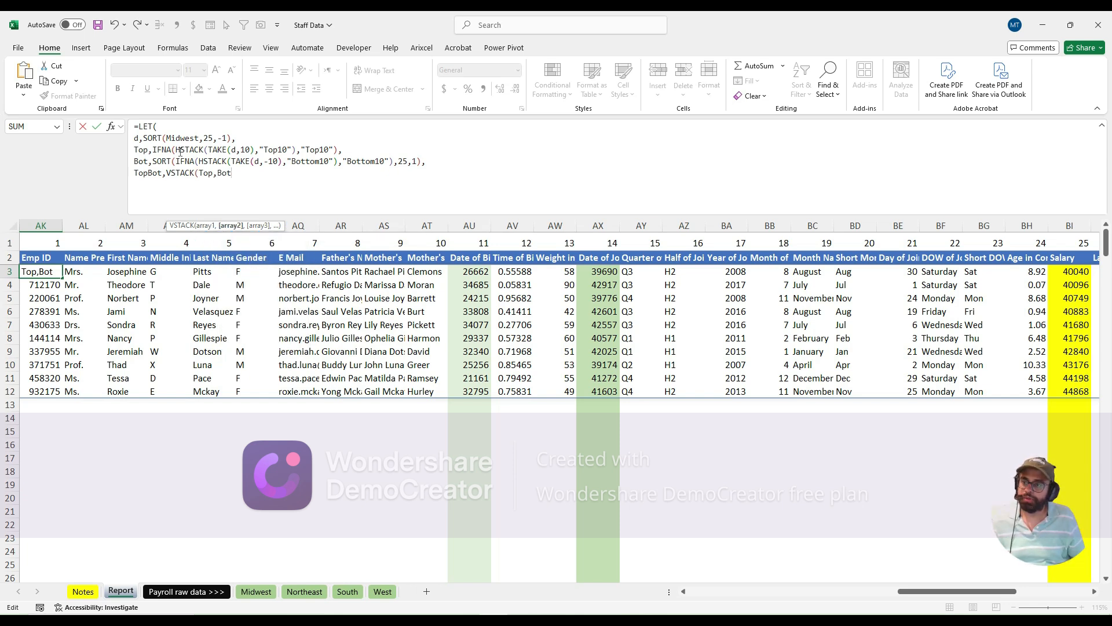
type("),")
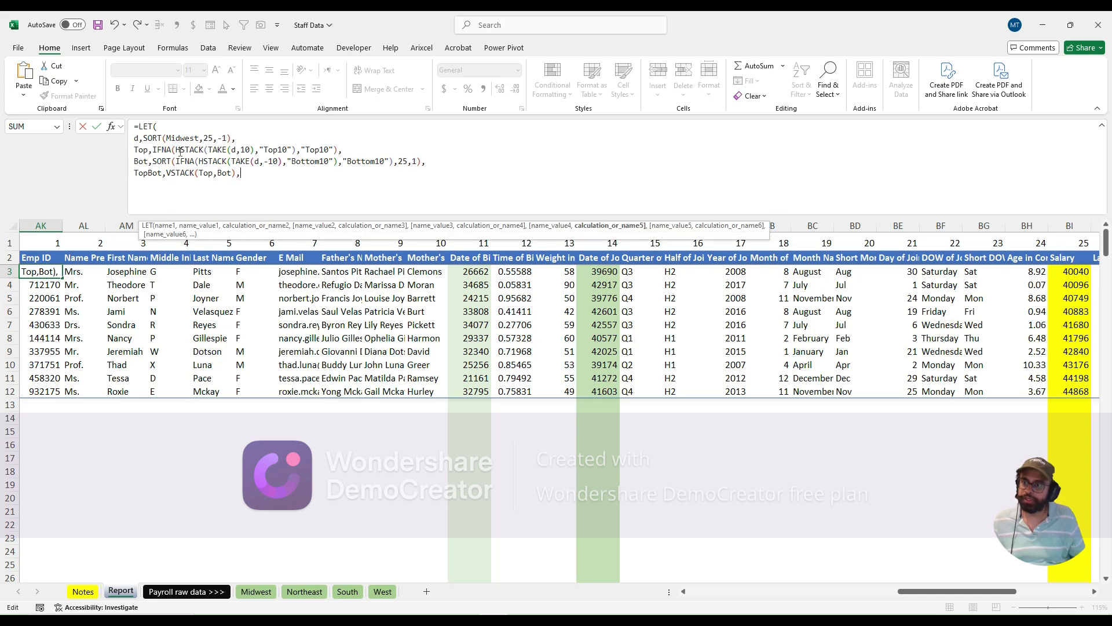
Step: Add TopBot on a new line as the LET formula's final result and commit the formula
key("alt+Return")
type("Top")
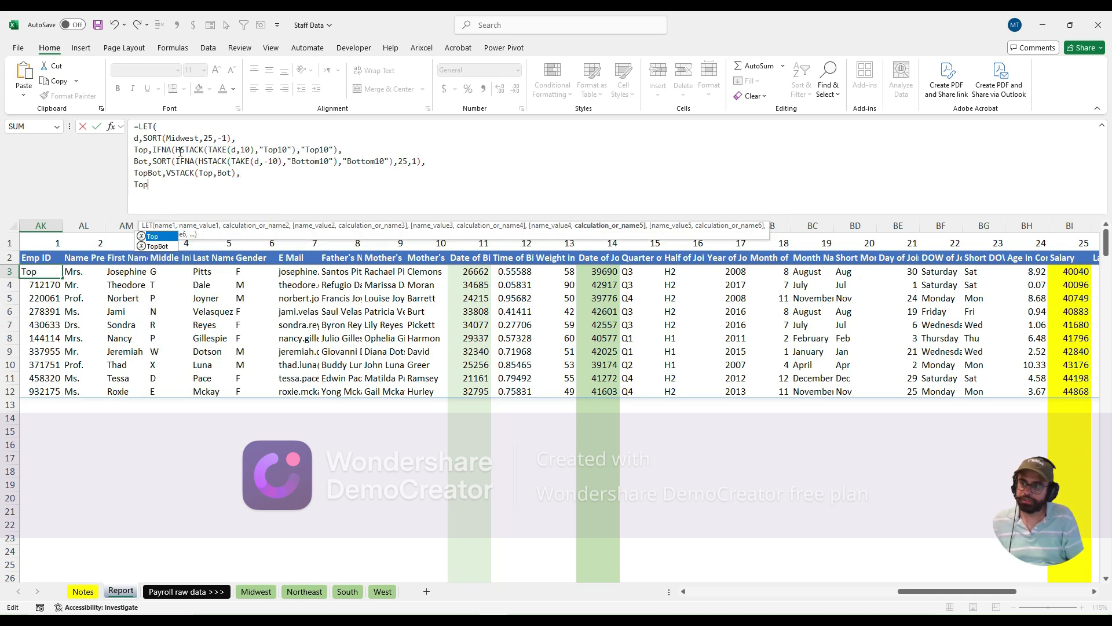
key("Down")
key("Tab")
type(")")
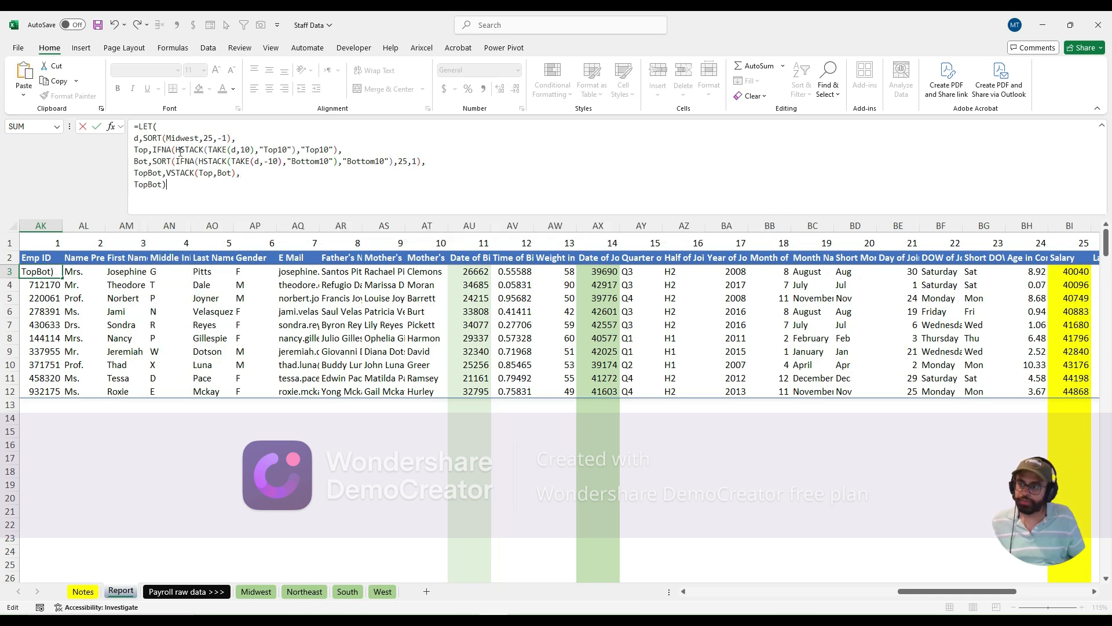
key("Tab")
Step: Examine the stacked rows across the spilled columns, from the employee names through Salary to the Class labels
key("Right")
key("Right")
key("Right")
key("Right")
key("Right")
key("Right")
key("Right")
key("Right")
key("Right")
key("Right")
key("Right")
key("Right")
key("Right")
key("Right")
key("Right")
key("Right")
key("Right")
key("Right")
key("Right")
key("Right")
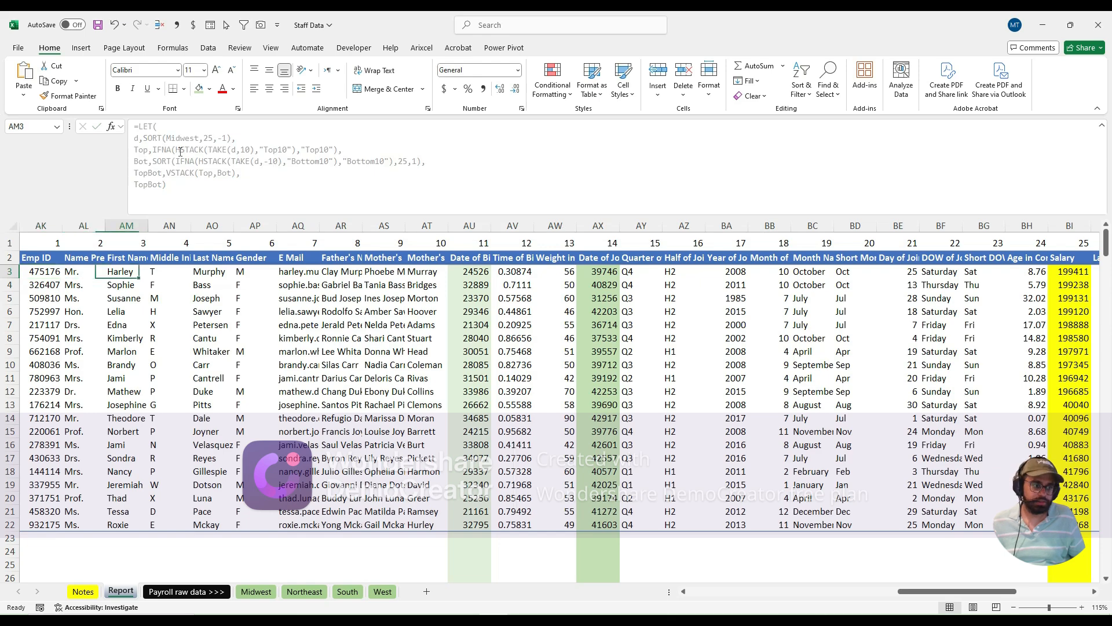
key("Left")
key("Left")
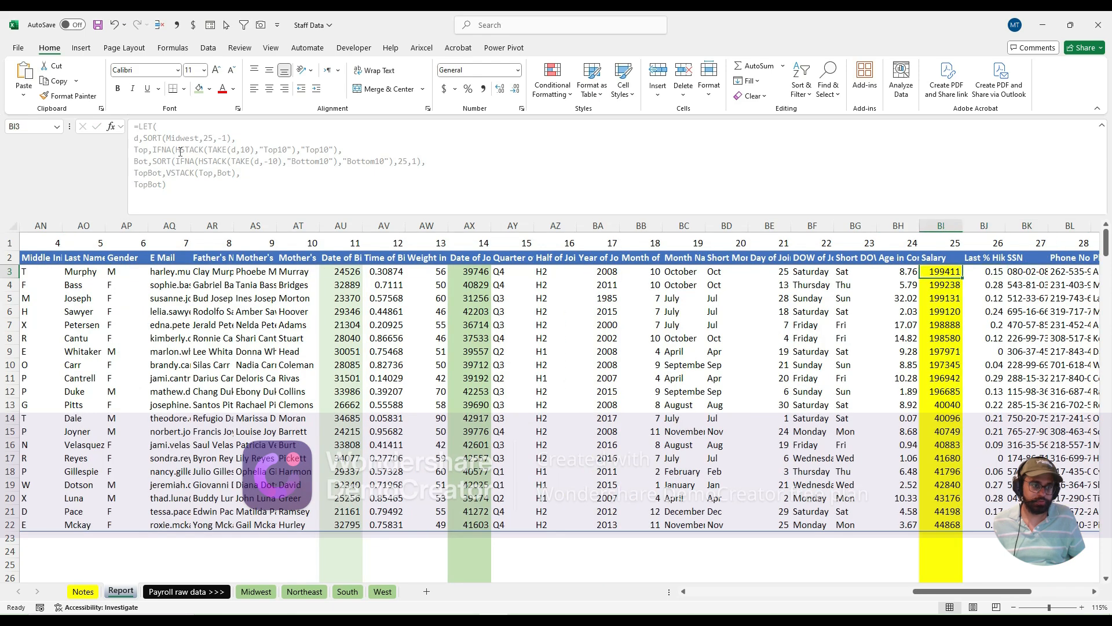
key("ctrl+shift+Down")
key("Right")
key("Right")
key("Right")
key("Right")
key("Right")
key("Right")
key("Right")
key("Right")
key("Right")
key("Right")
key("Right")
key("Right")
key("Right")
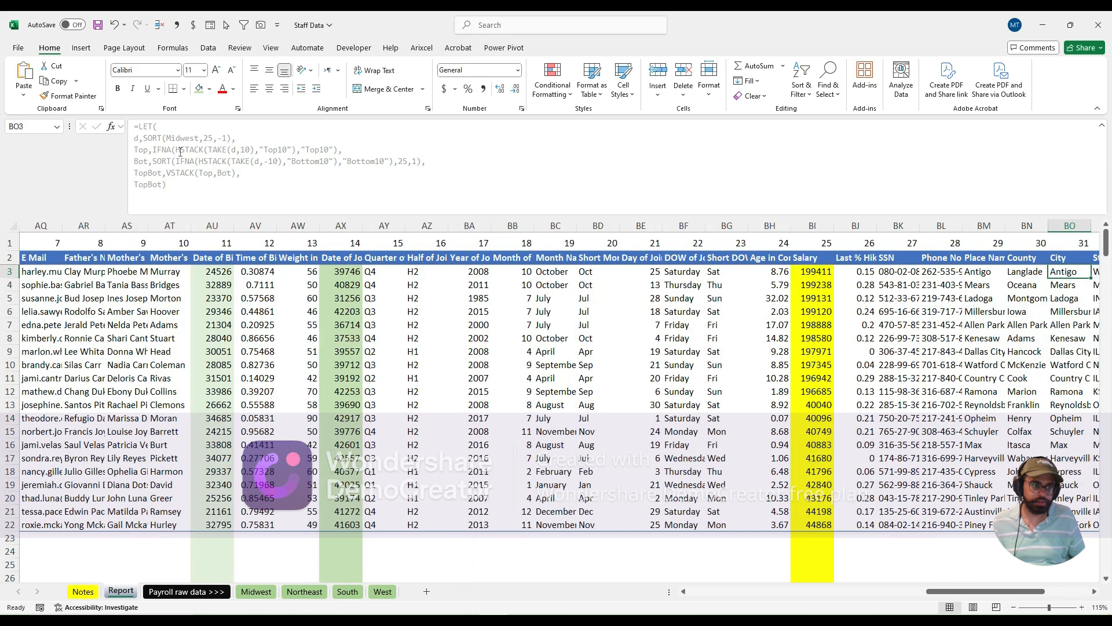
key("Left")
key("Left")
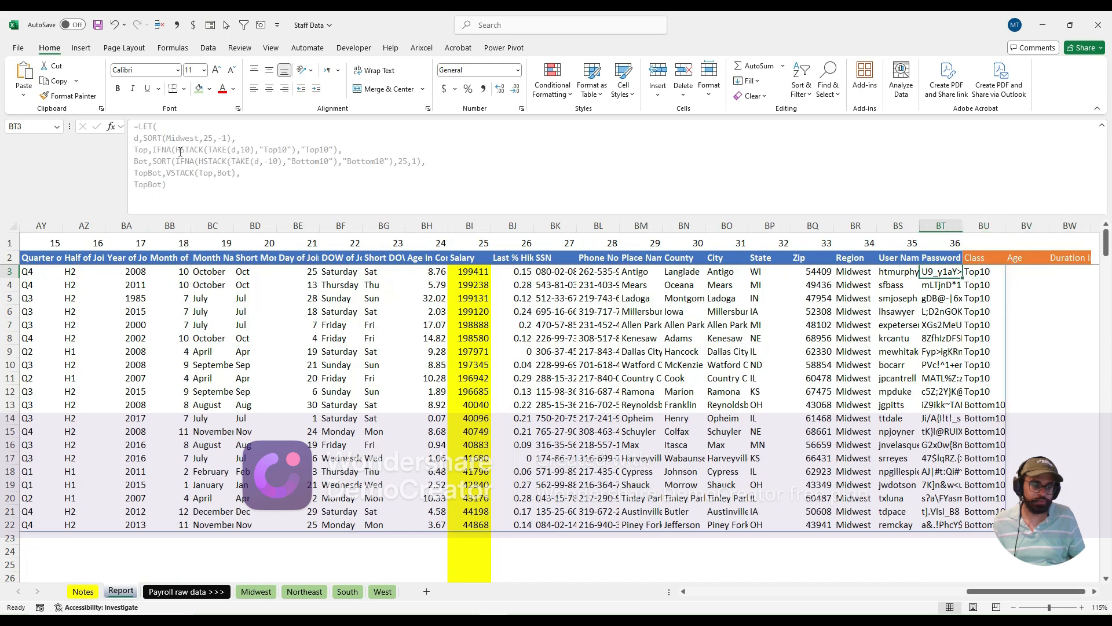
key("ctrl+Left")
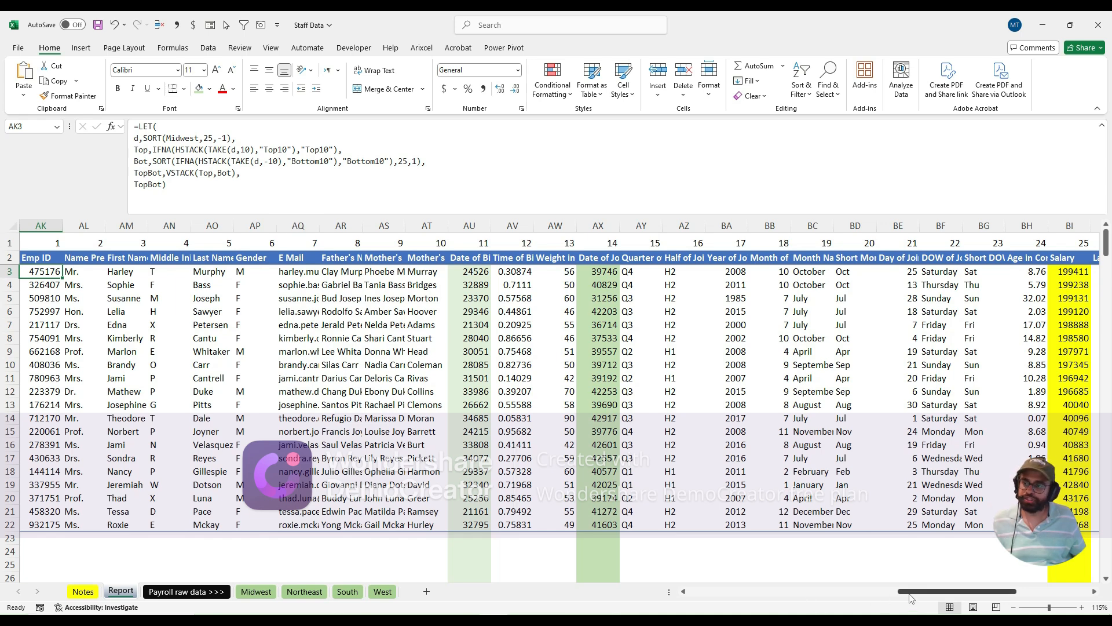
Step: Turn the final TopBot argument in AK3's LET formula into a TopBotU variable defined with HSTACK, using TopBot as its first array
left_click(164, 189)
key("BackSpace")
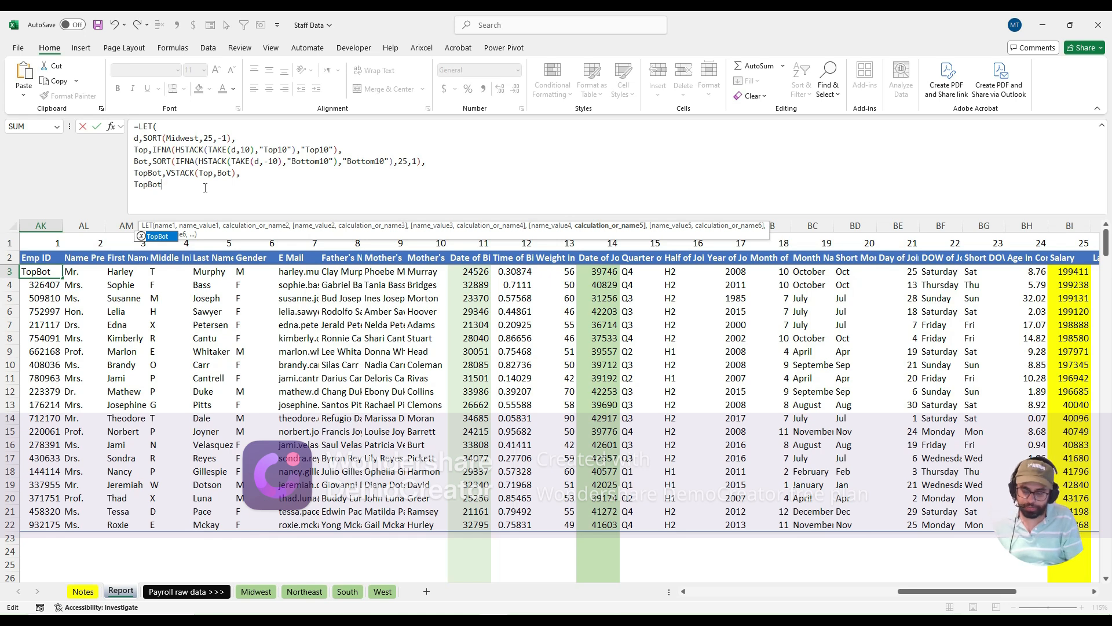
type("U")
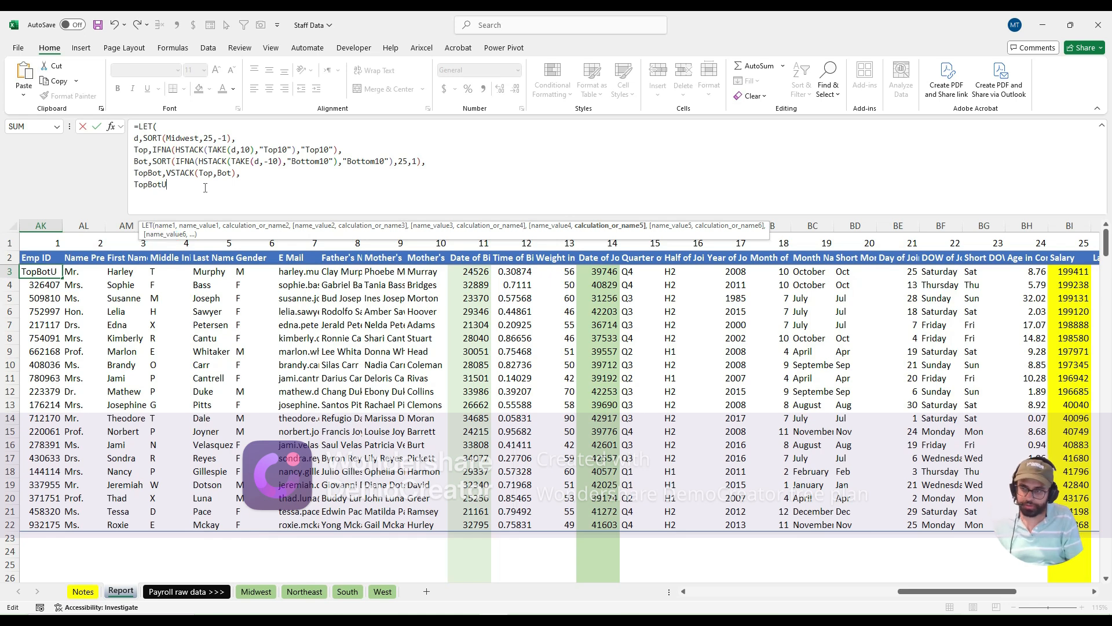
type(",")
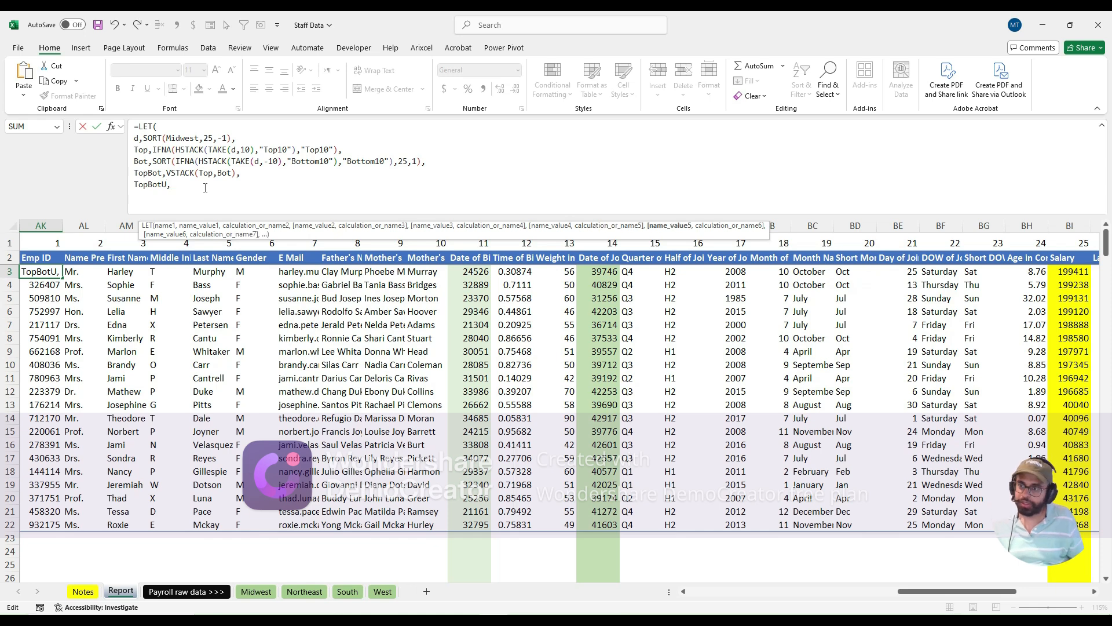
type("HSTACK(")
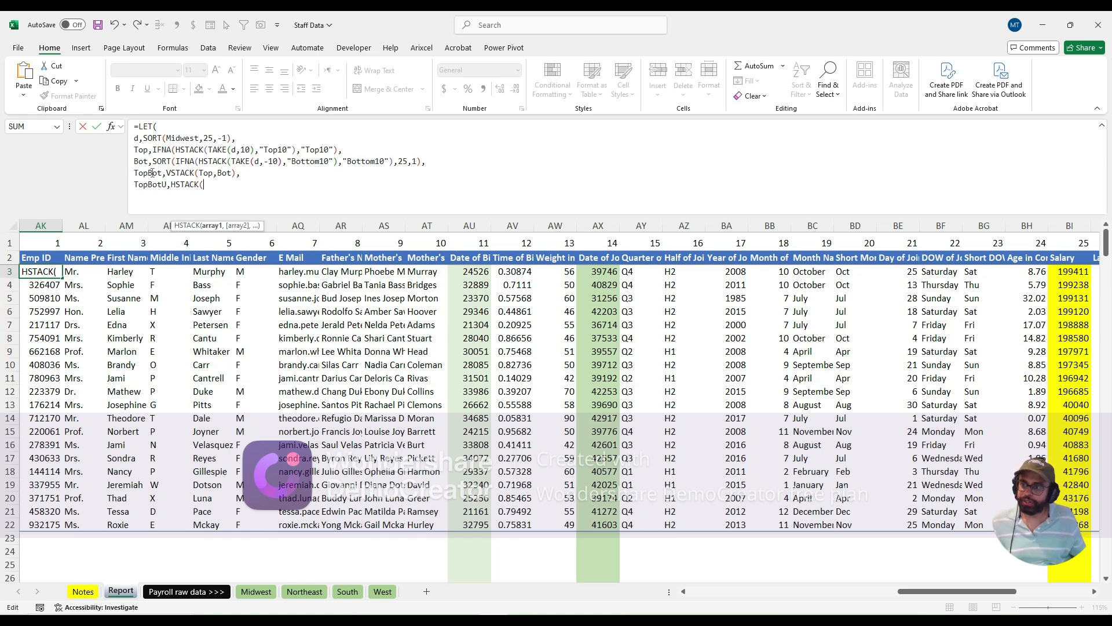
type("Top")
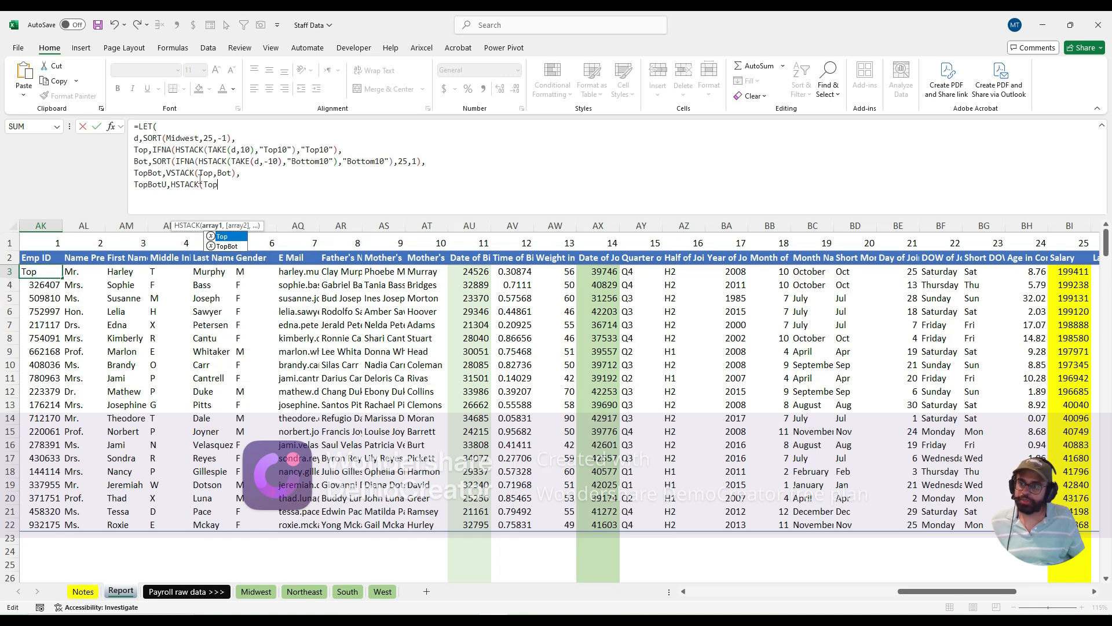
double_click(224, 246)
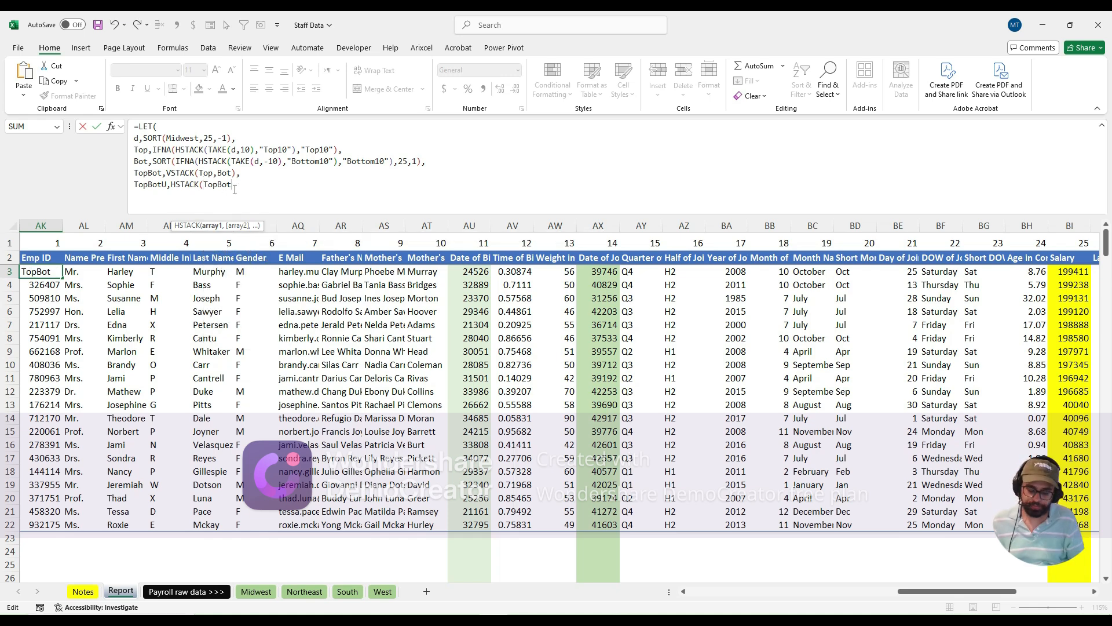
type(",")
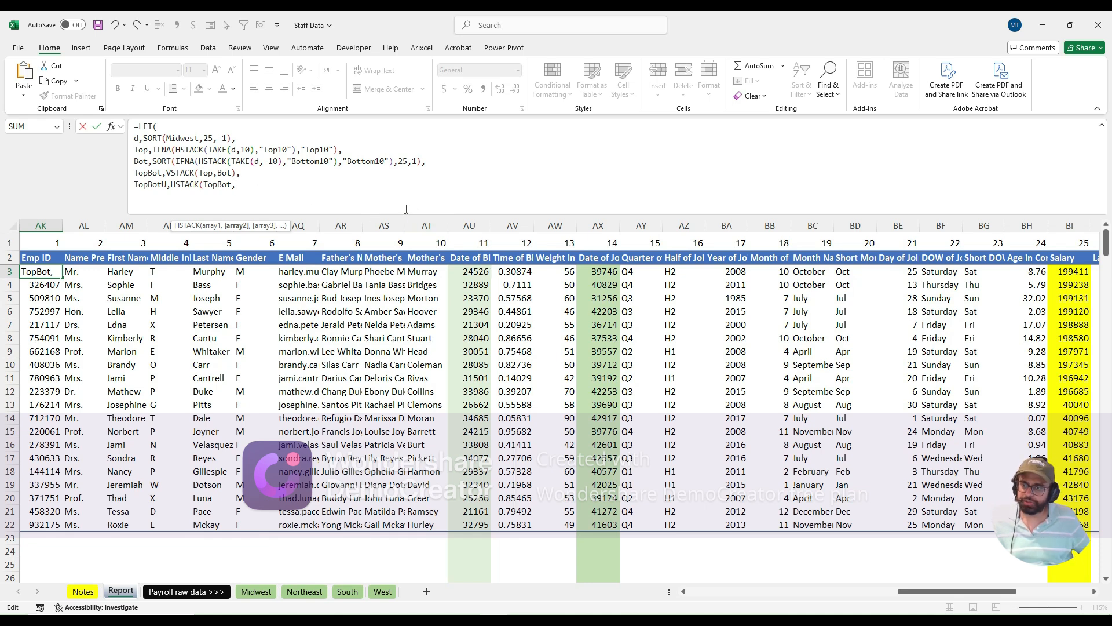
Step: Add CHOOSECOLS(TopBot,11) as the second array of the HSTACK to append the date of birth column
type("c")
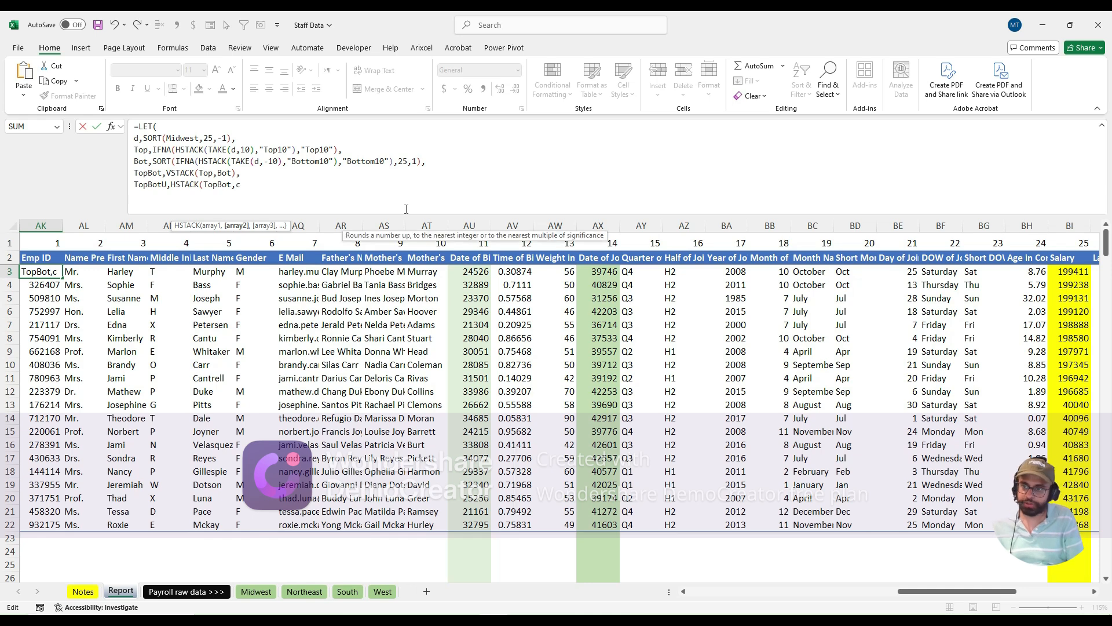
type("hoosec")
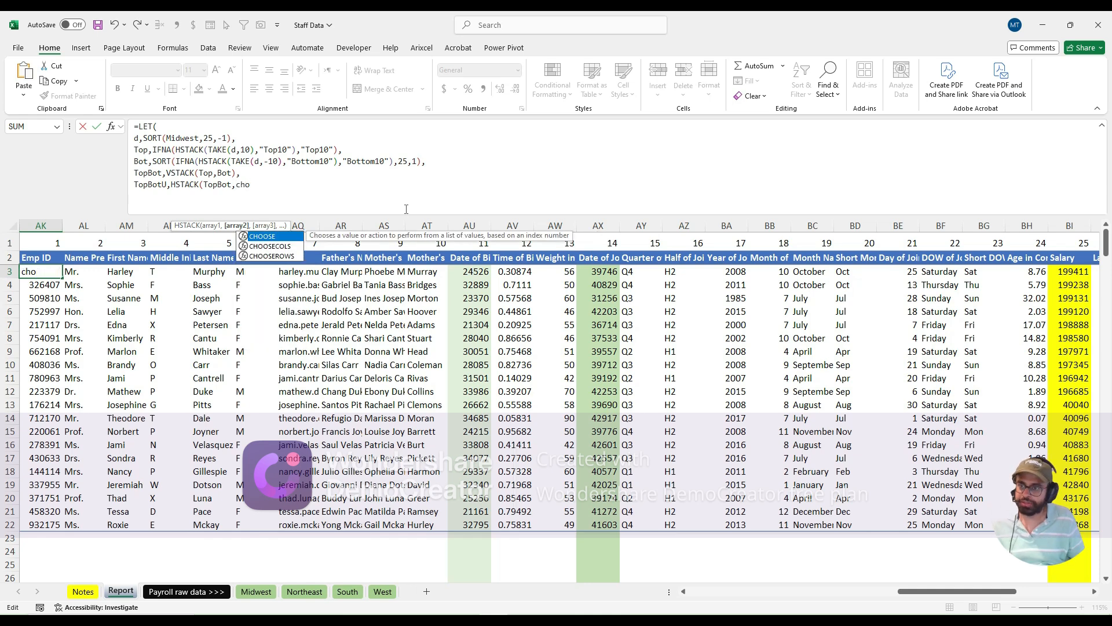
key("Tab")
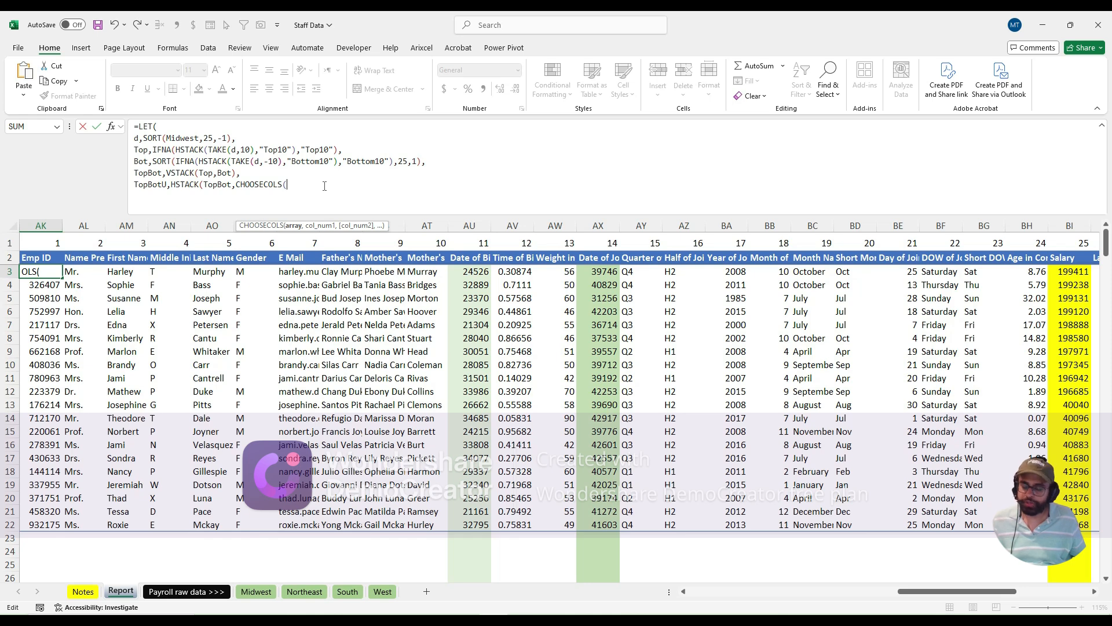
type("topBot")
key("Tab")
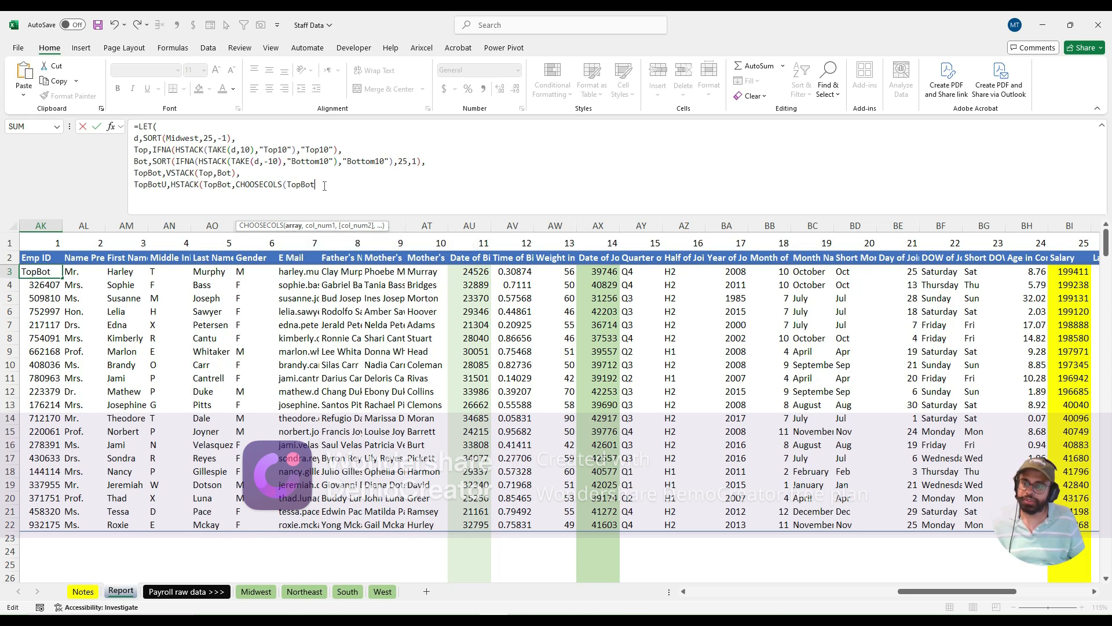
type(", ")
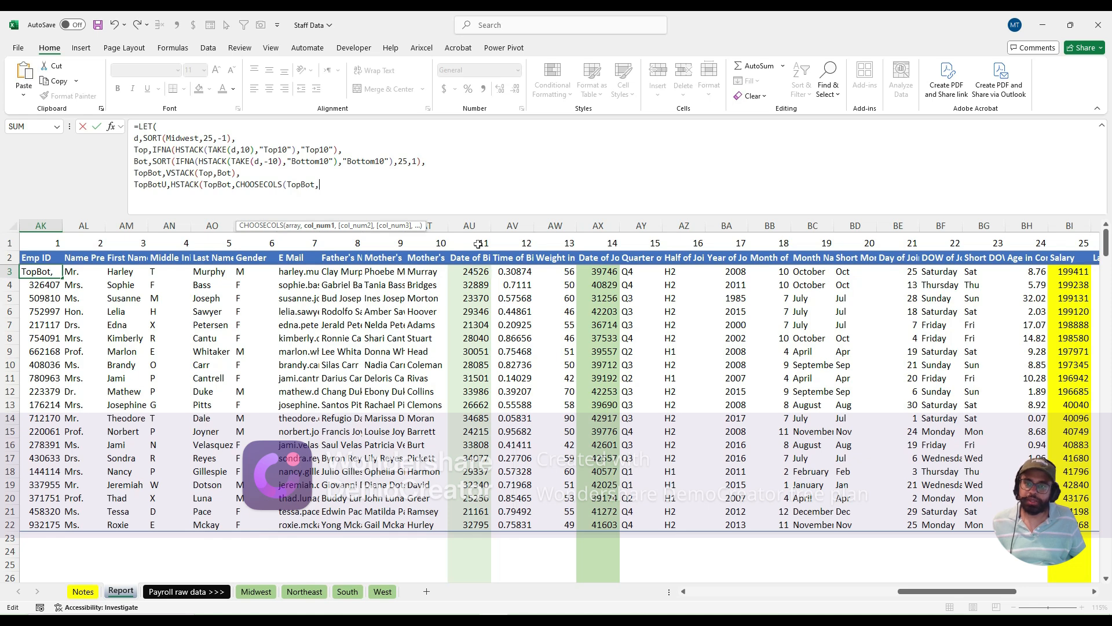
type("11)")
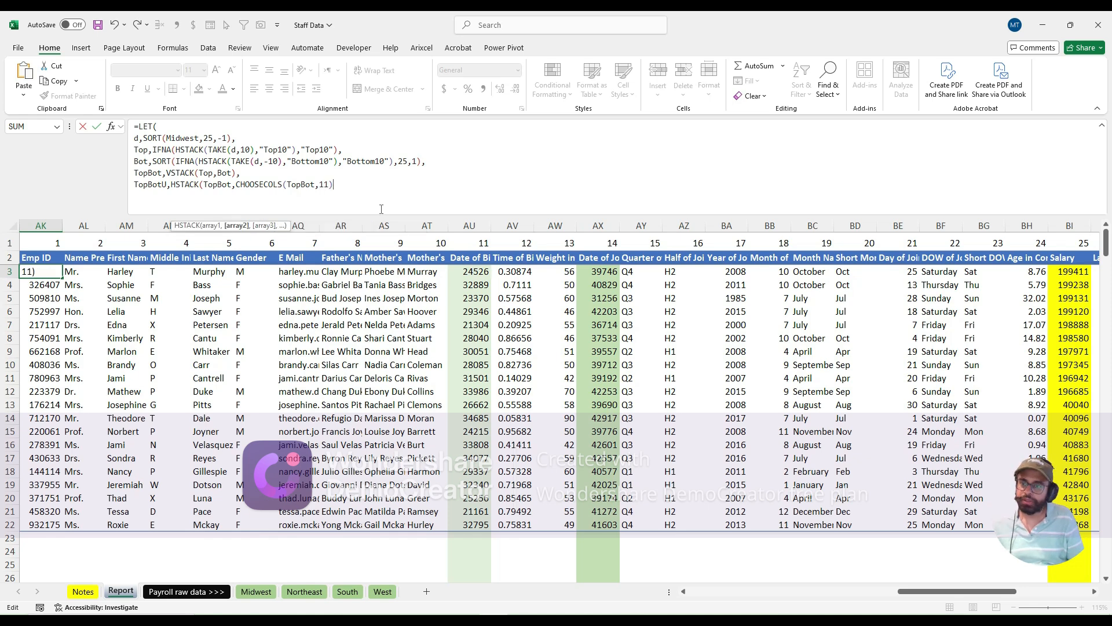
Step: Close the HSTACK definition, add TopBotU on a new line as the LET formula's final result, and commit the formula
type(",")
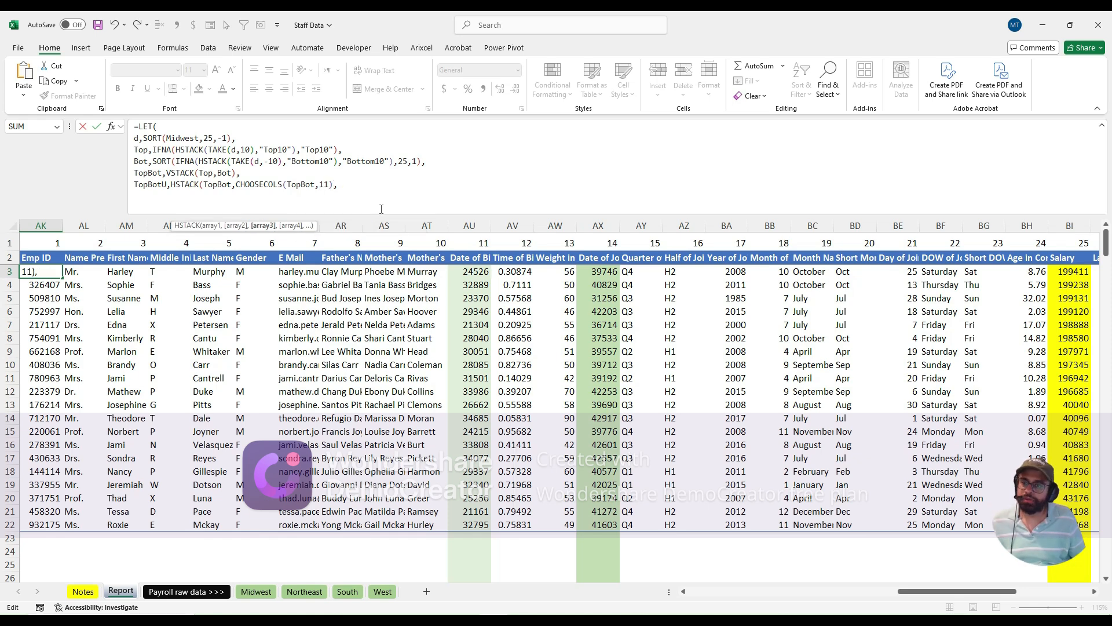
key("BackSpace")
type("), ")
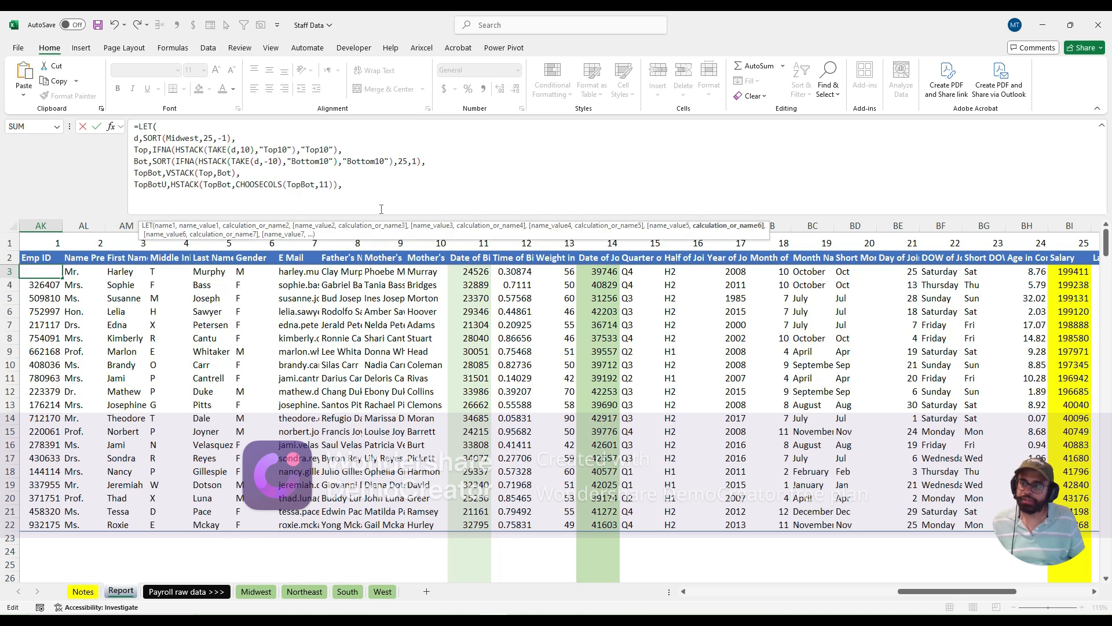
type("TopBotU")
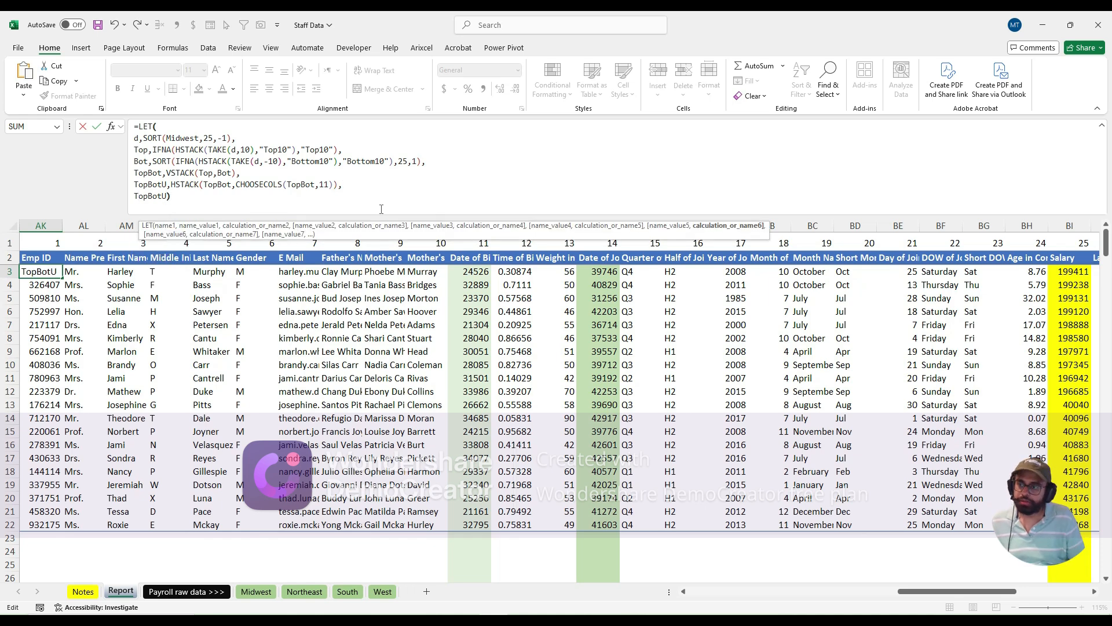
key("Return")
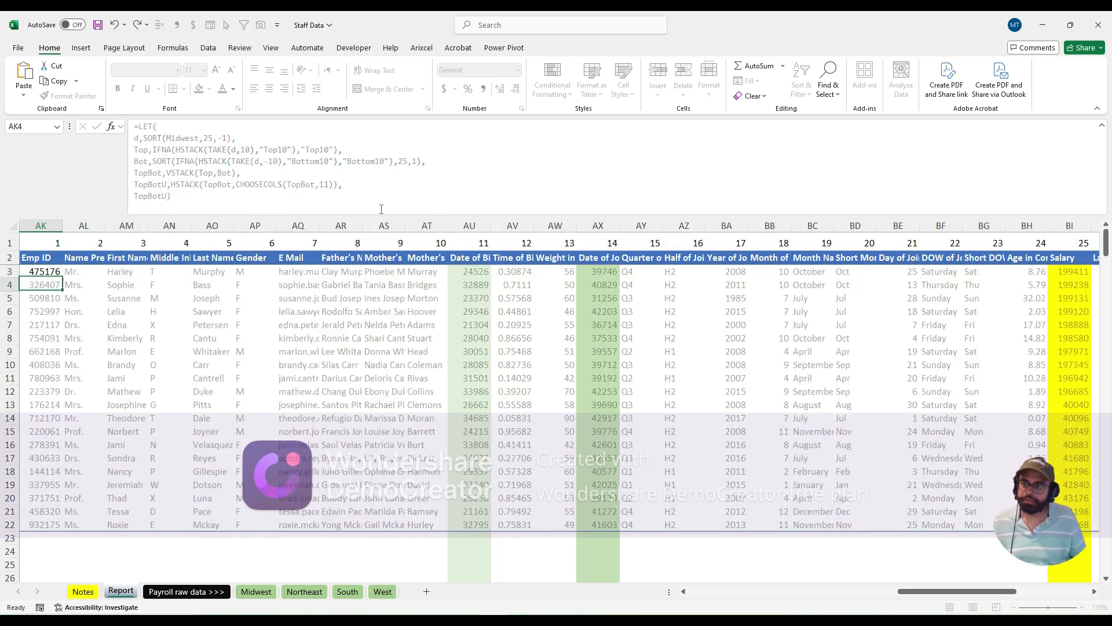
Step: Examine the far end of the spilled range in row 3, around the Class and Age columns
key("Up")
key("ctrl+Right")
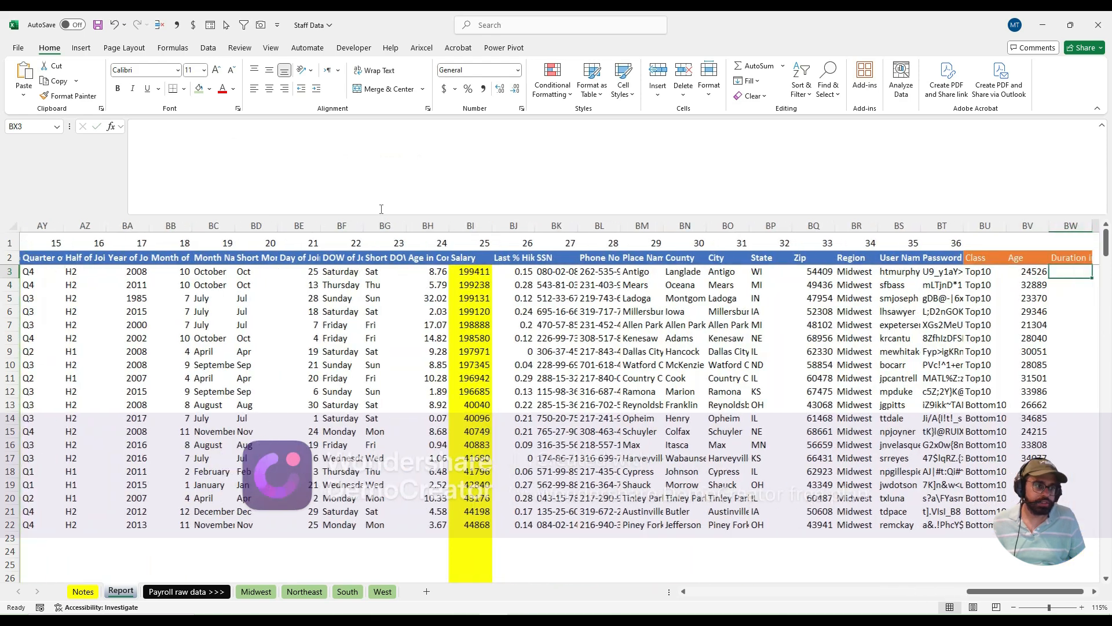
key("ctrl+shift+Down")
key("Left")
key("Left")
key("Left")
key("Left")
key("Left")
key("Left")
key("Left")
key("Left")
key("Left")
key("Left")
key("Left")
key("Left")
key("Left")
key("Left")
key("Left")
key("Left")
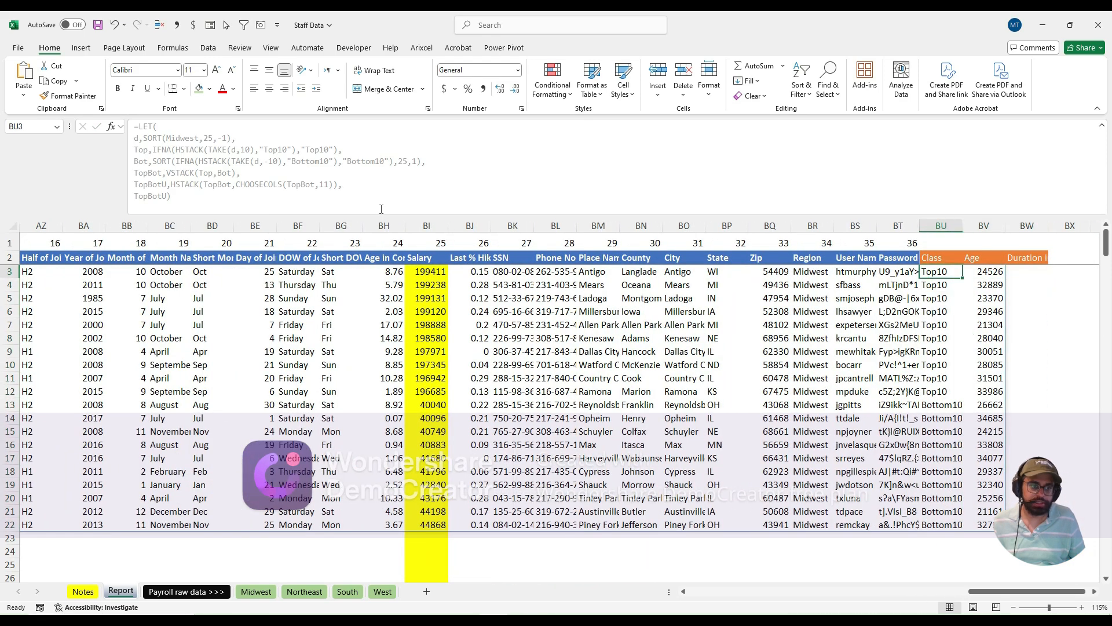
key("Right")
key("Right")
key("Right")
key("Right")
key("Right")
key("Right")
key("Right")
key("Right")
key("Right")
key("Right")
key("Right")
key("Right")
key("Right")
key("Right")
key("Right")
key("Right")
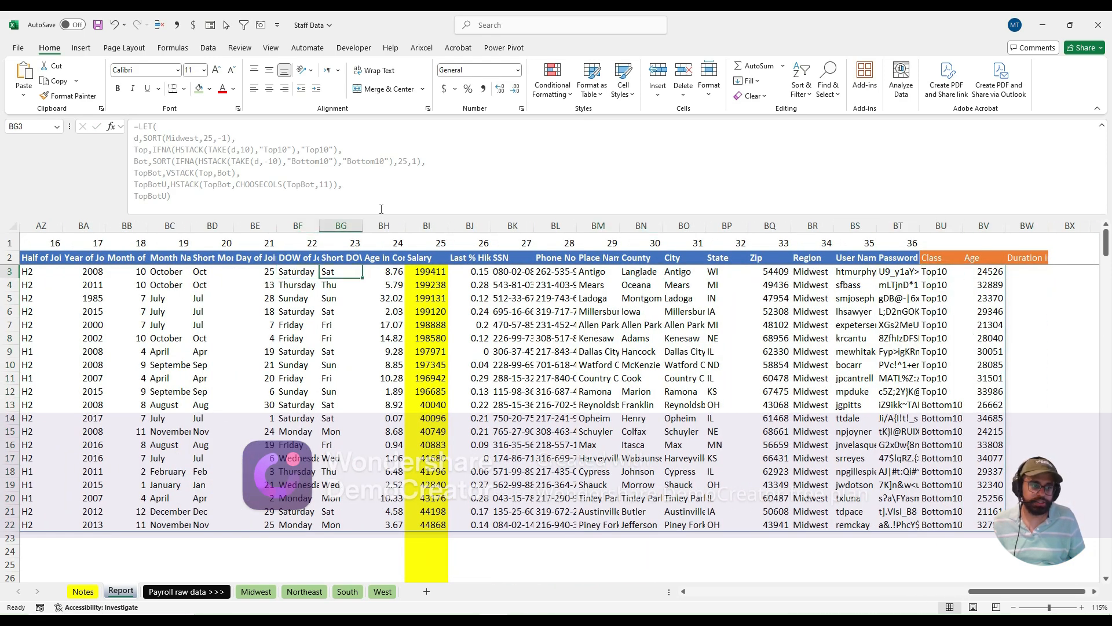
Step: Try the Short Date format on the spilled Age values in BV3:BV22 and undo it
key("ctrl+shift+Down")
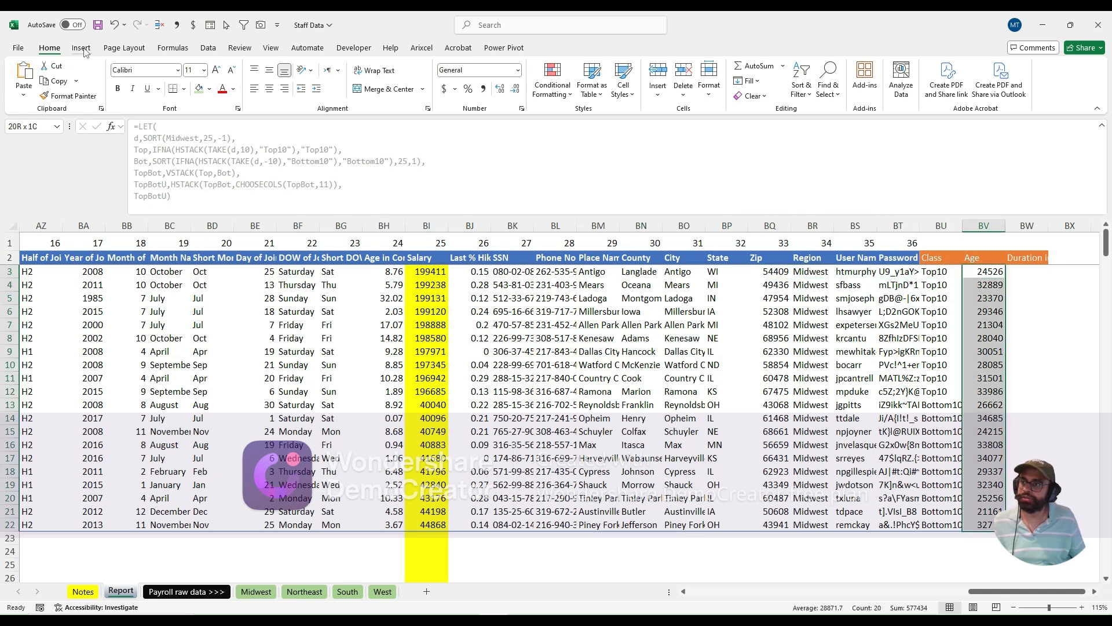
left_click(517, 70)
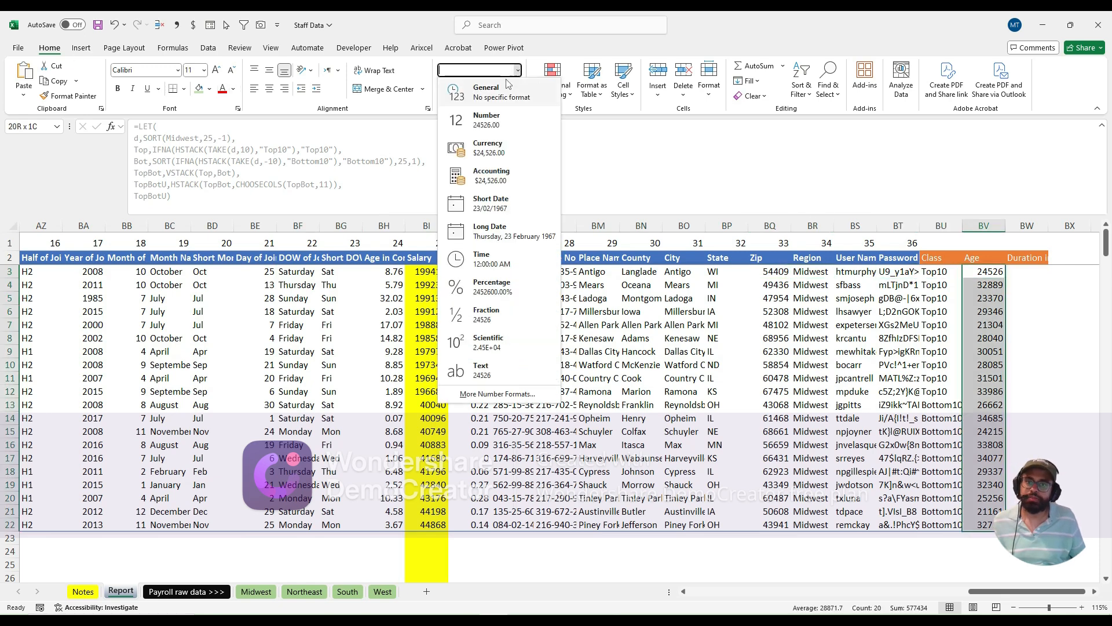
left_click(507, 203)
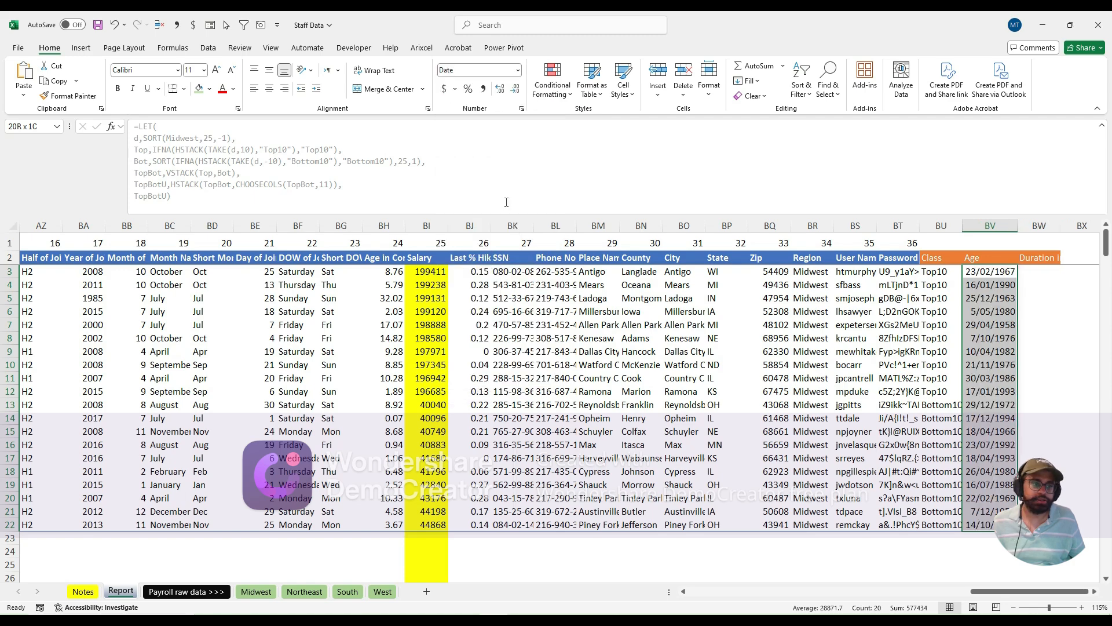
key("ctrl+z")
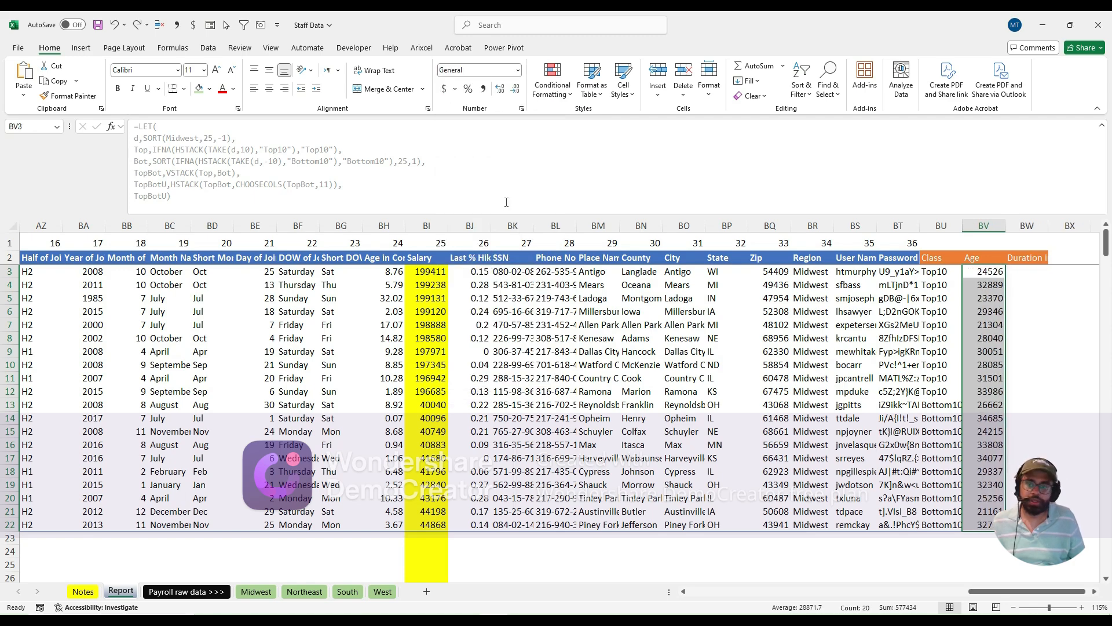
Step: Enter the current date in AS24, below the spilled table, using the TODAY function
key("ctrl+Left")
key("Right")
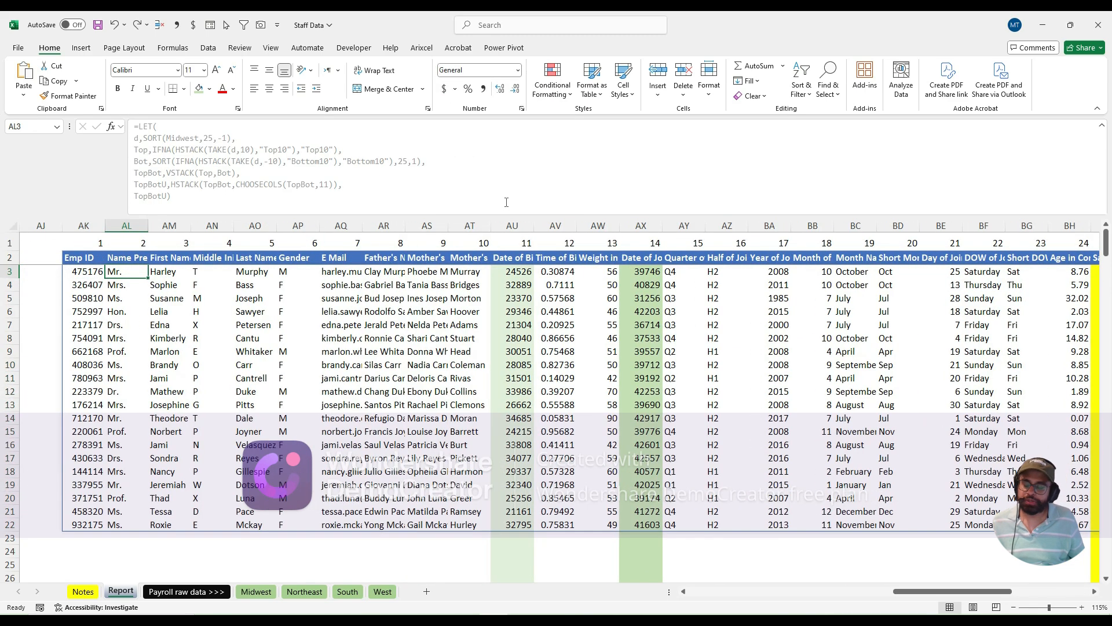
key("Left")
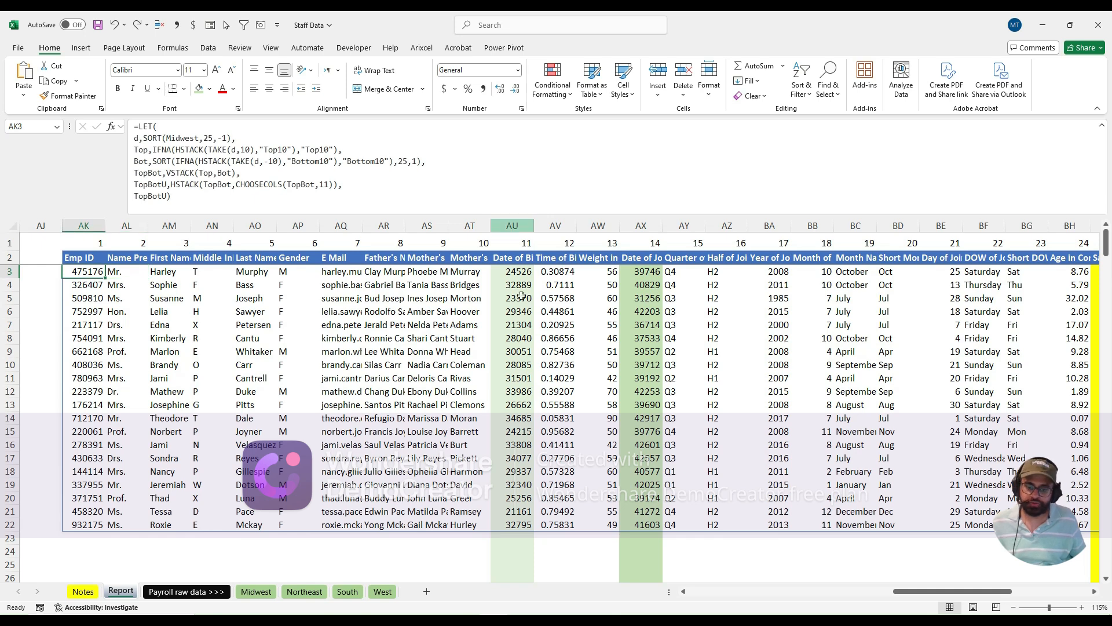
left_click(439, 543)
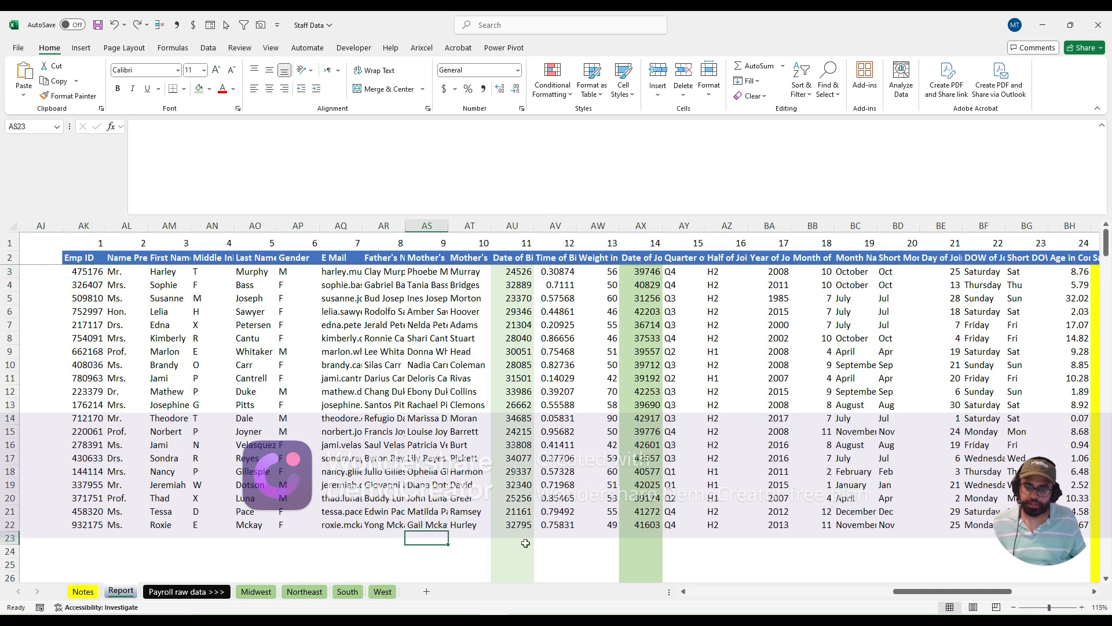
key("Down")
type("=to")
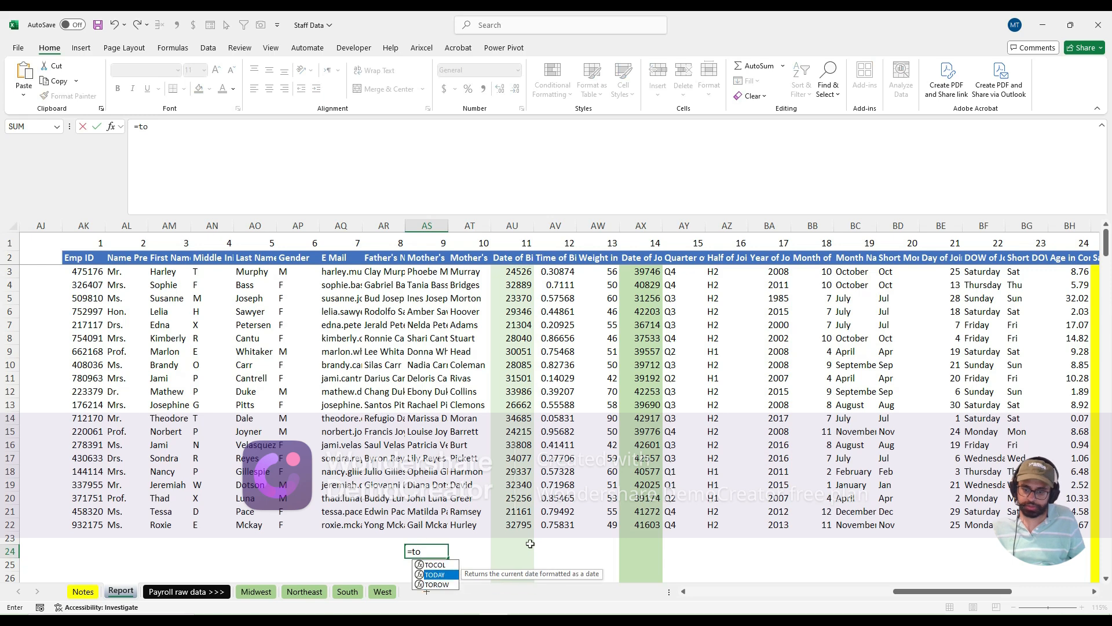
key("Tab")
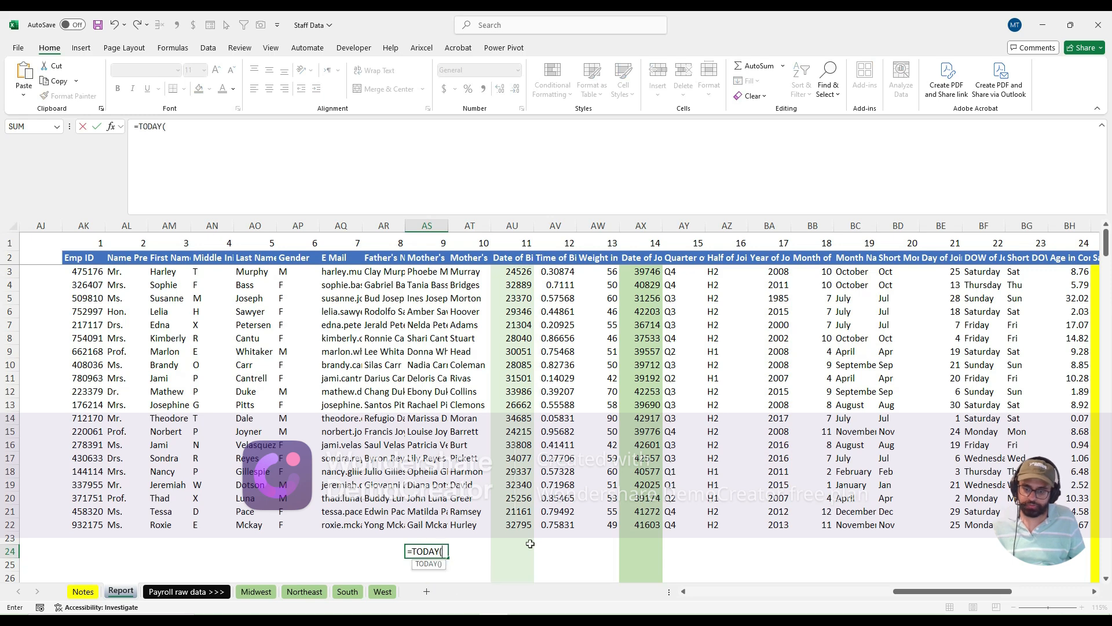
key("Return")
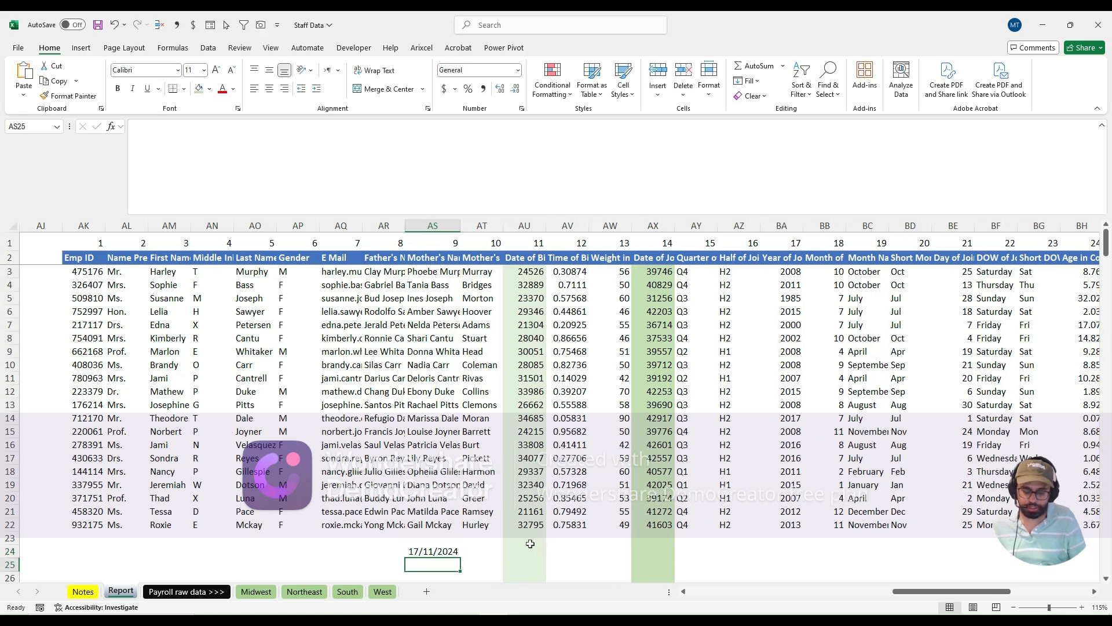
Step: Enter =AS24-AU3 in AS25 to subtract the first employee's date of birth from the current date
type("=")
left_click(456, 549)
type("-")
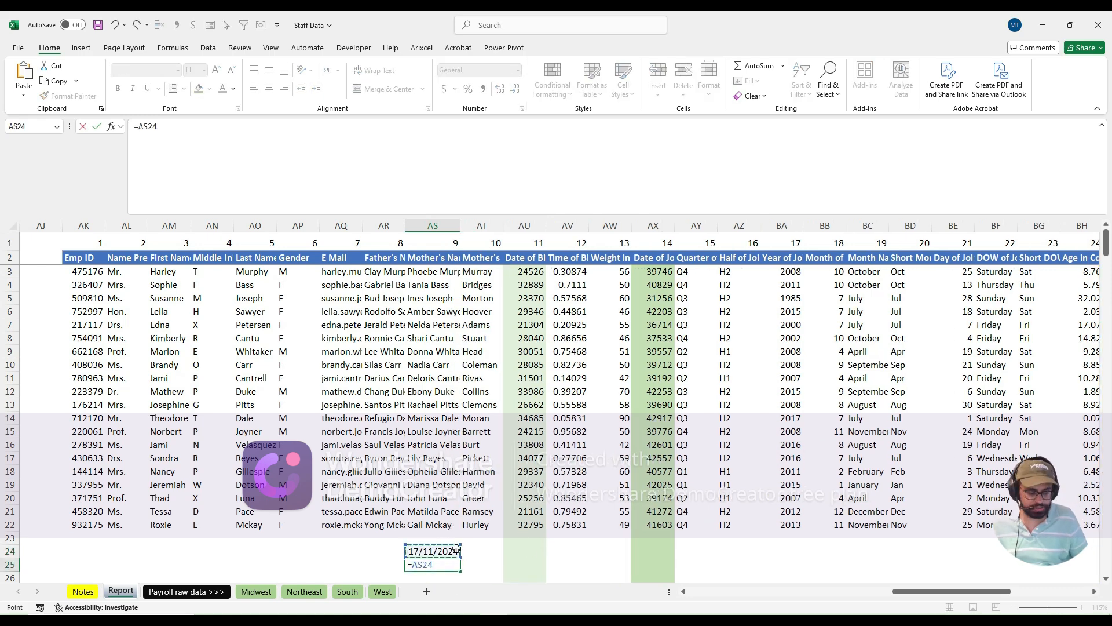
left_click(510, 275)
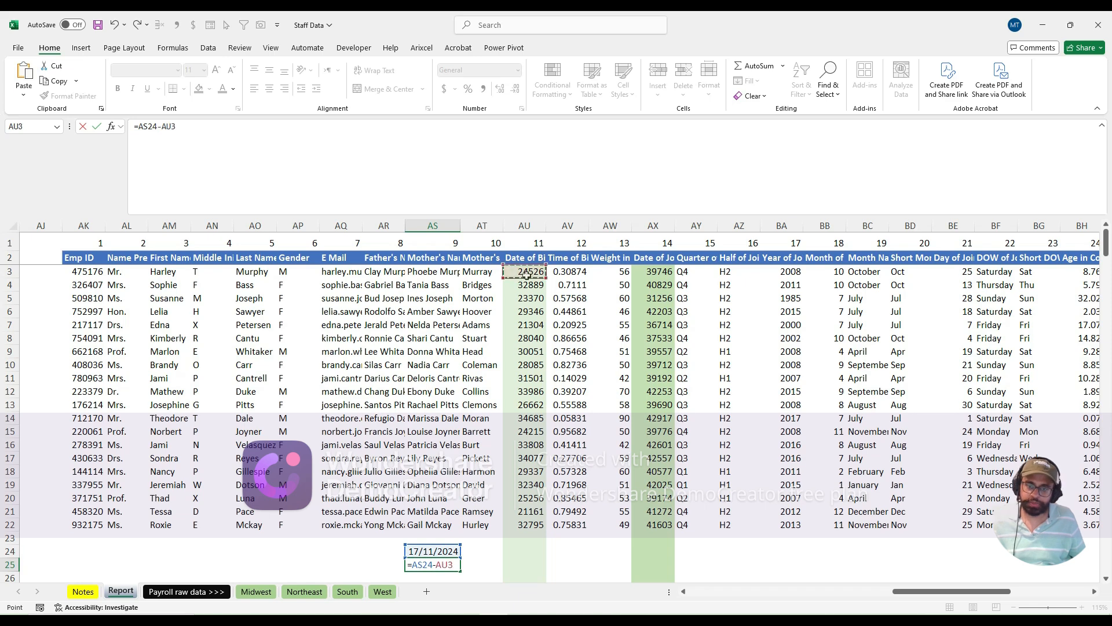
key("Return")
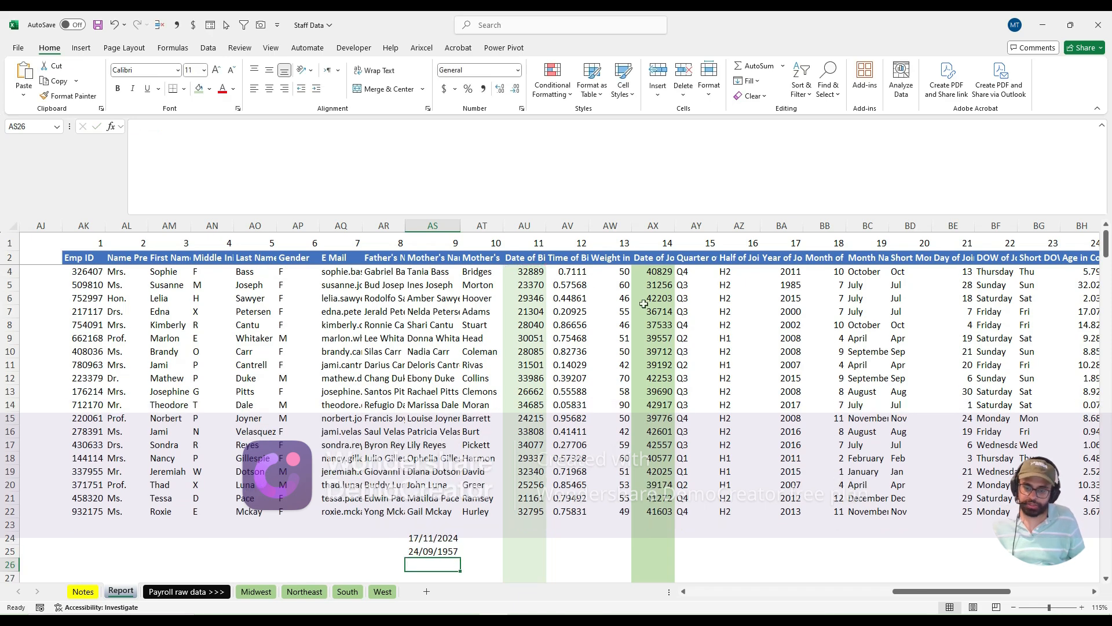
Step: Apply the comma number style to the date difference in AS25
key("Up")
key("alt+h")
key("k")
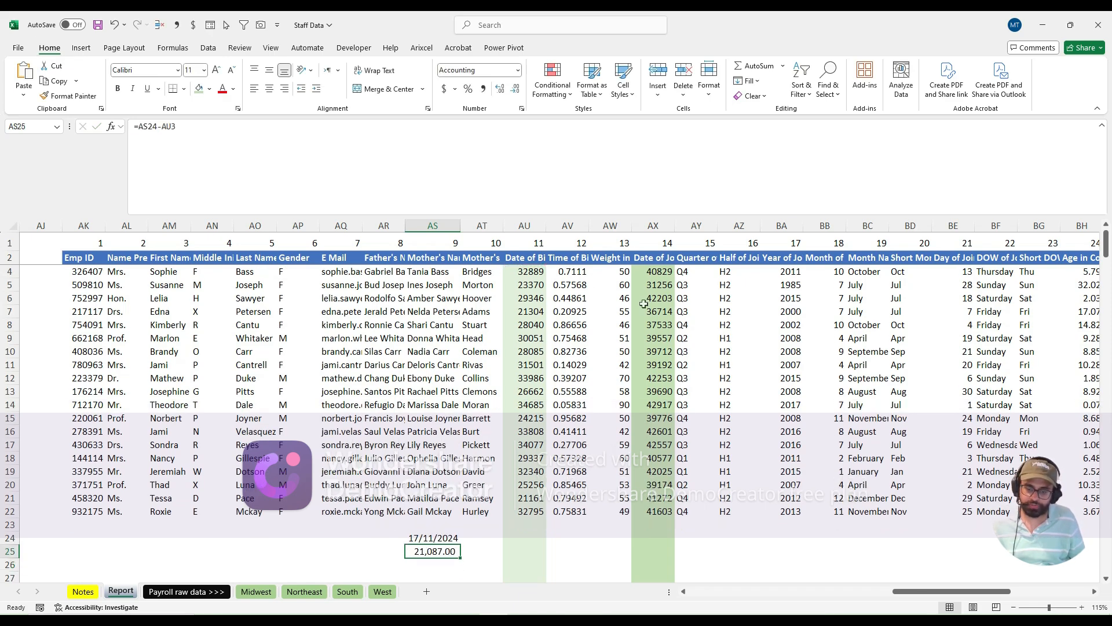
Step: Enter =AS25/365.25 in AS26 to convert the day difference into years
key("Down")
type("=")
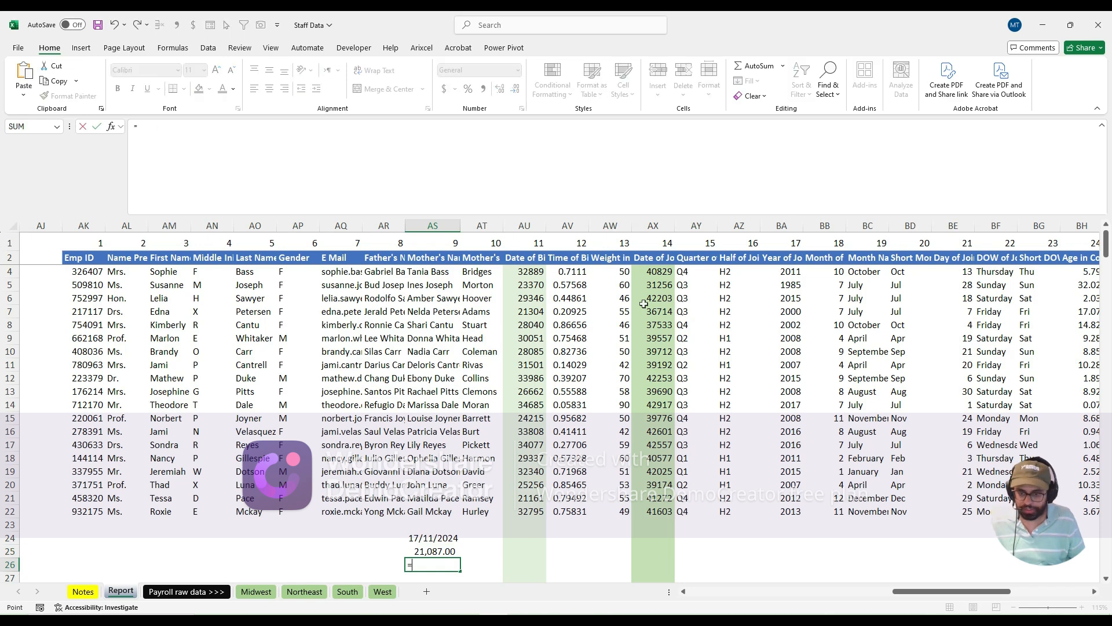
key("Up")
type("/")
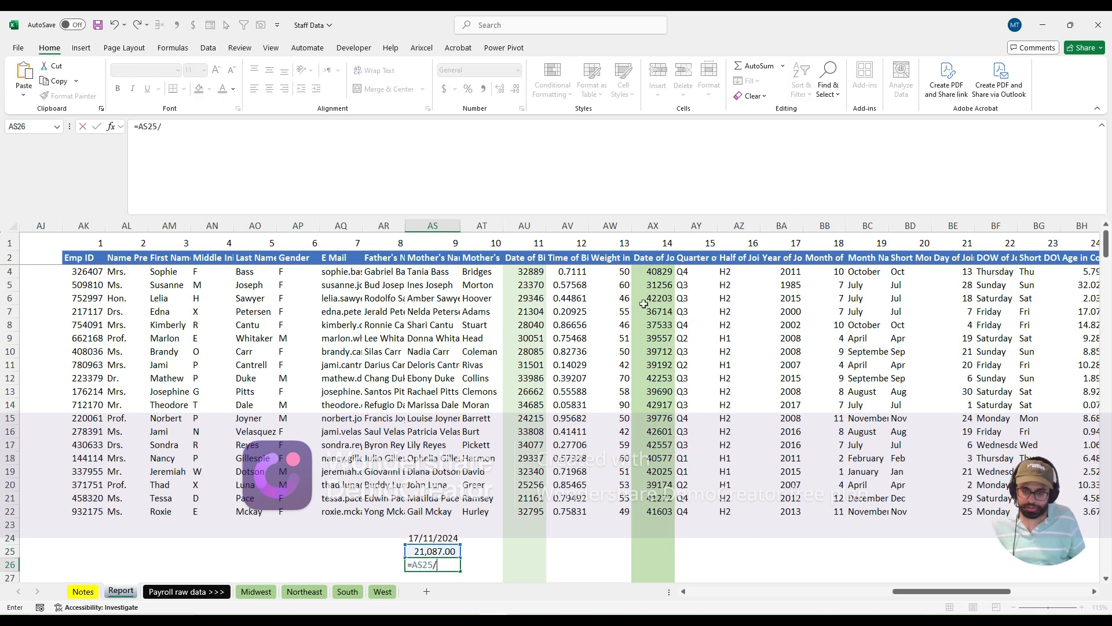
type("365.25")
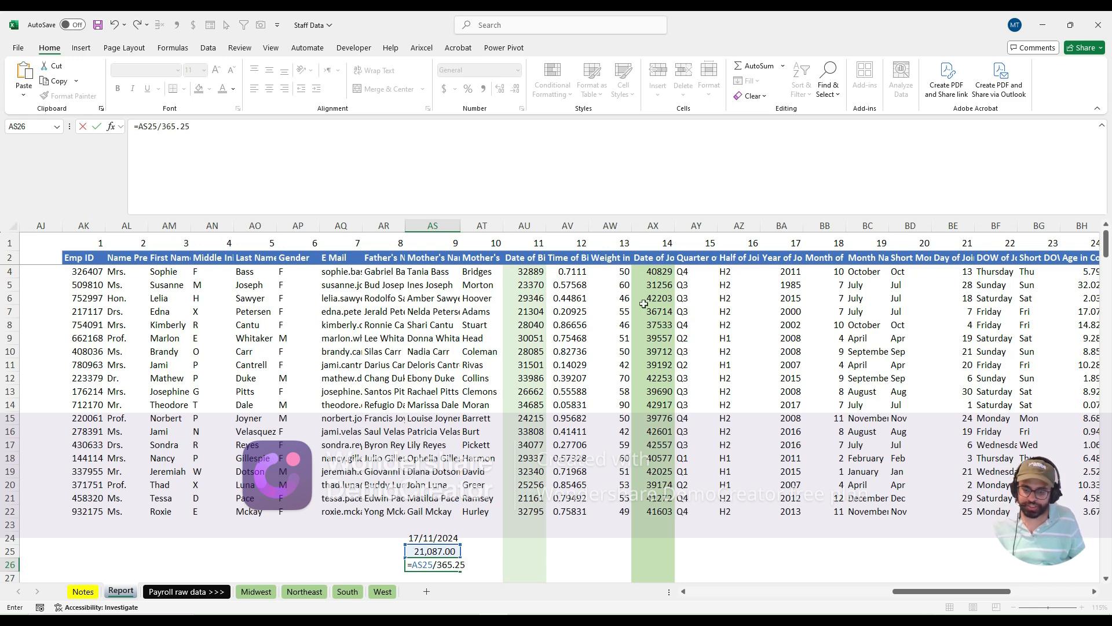
key("Return")
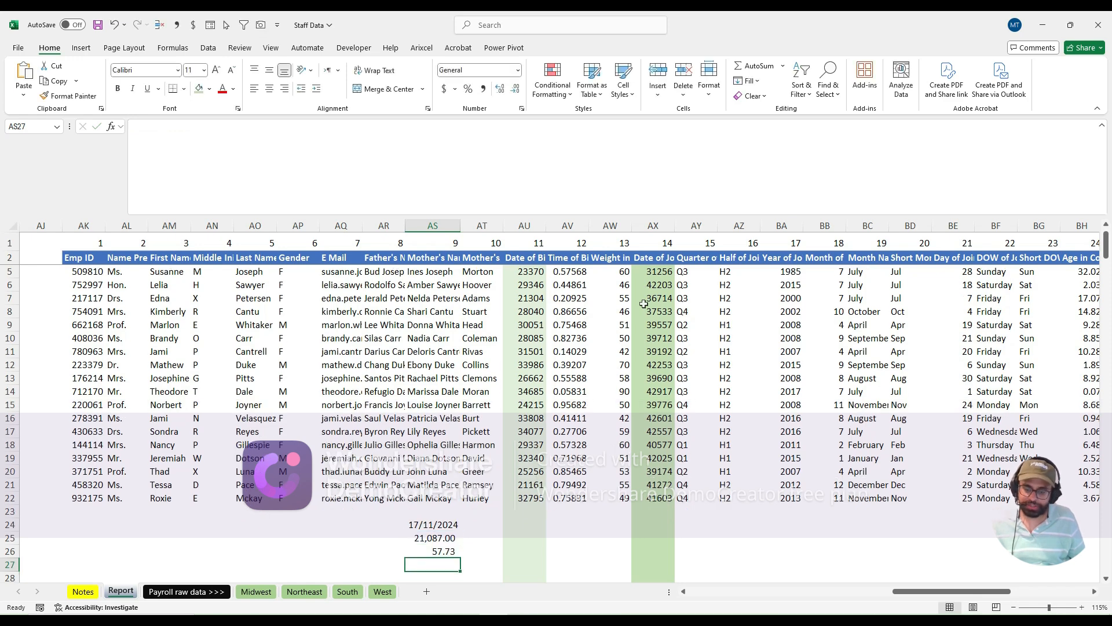
Step: Enter =ROUNDDOWN(AS26,0) in AS27 to cut the years value down to a whole number
type("=roun")
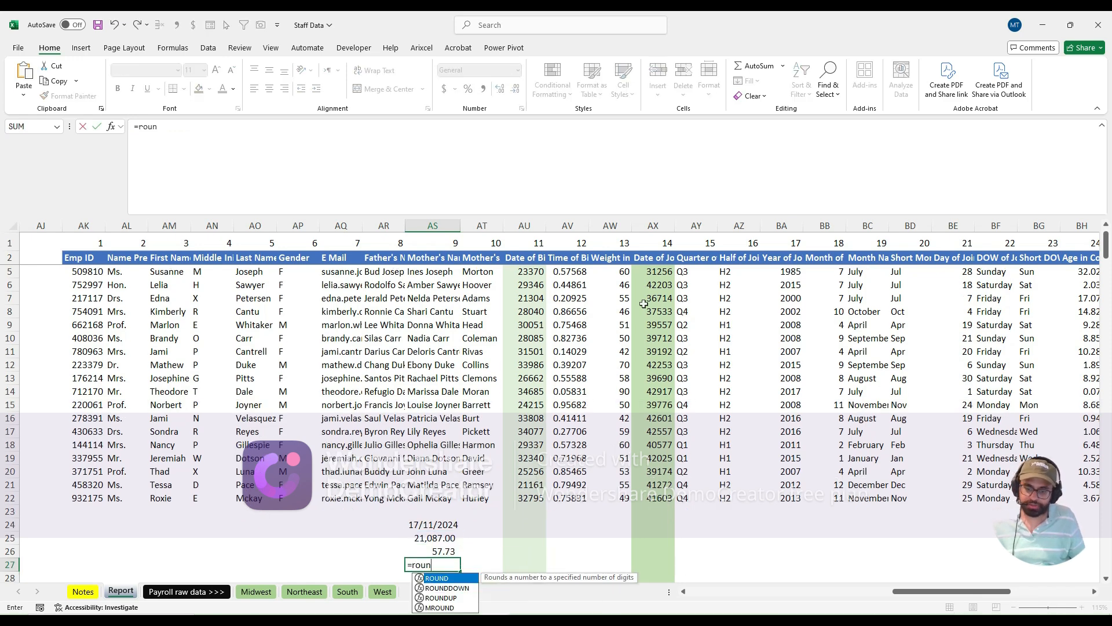
key("Down")
key("Tab")
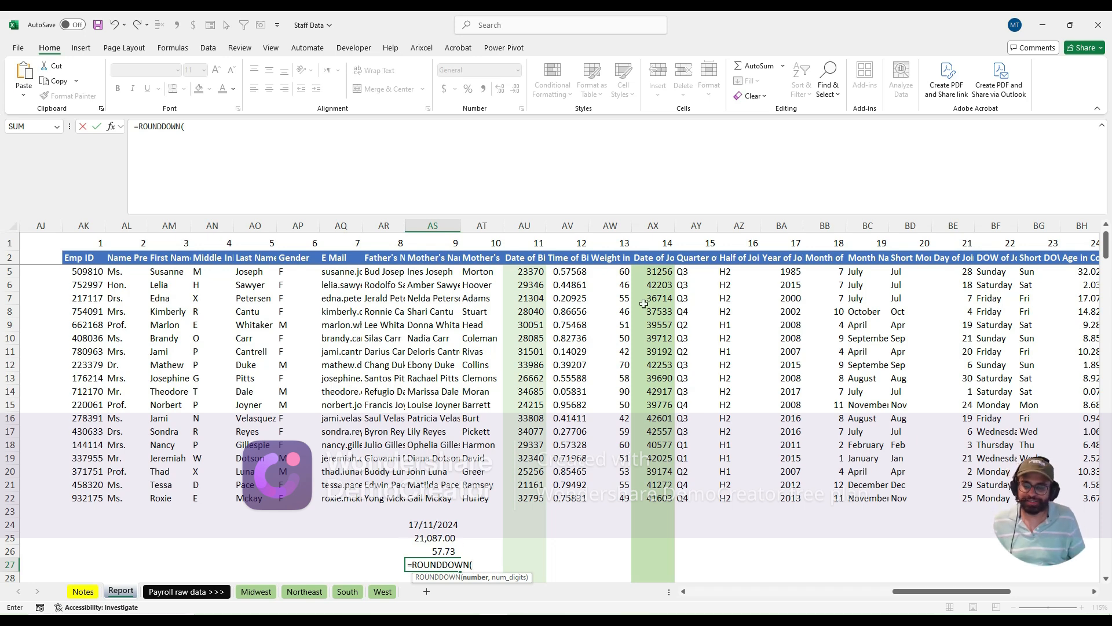
key("Up")
type(",0)")
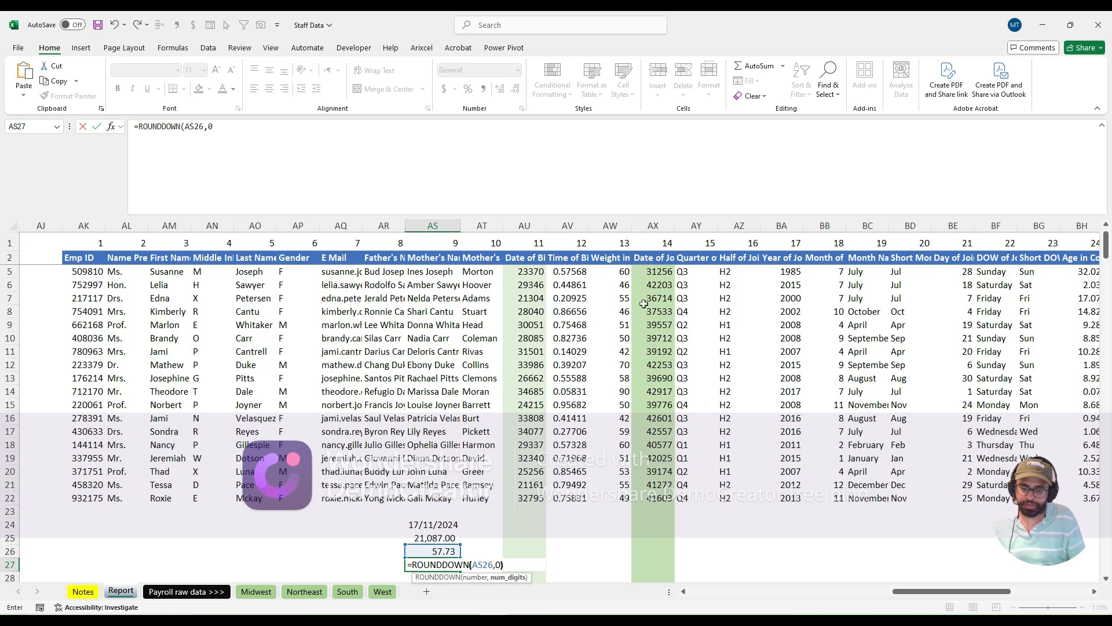
key("Return")
key("Up")
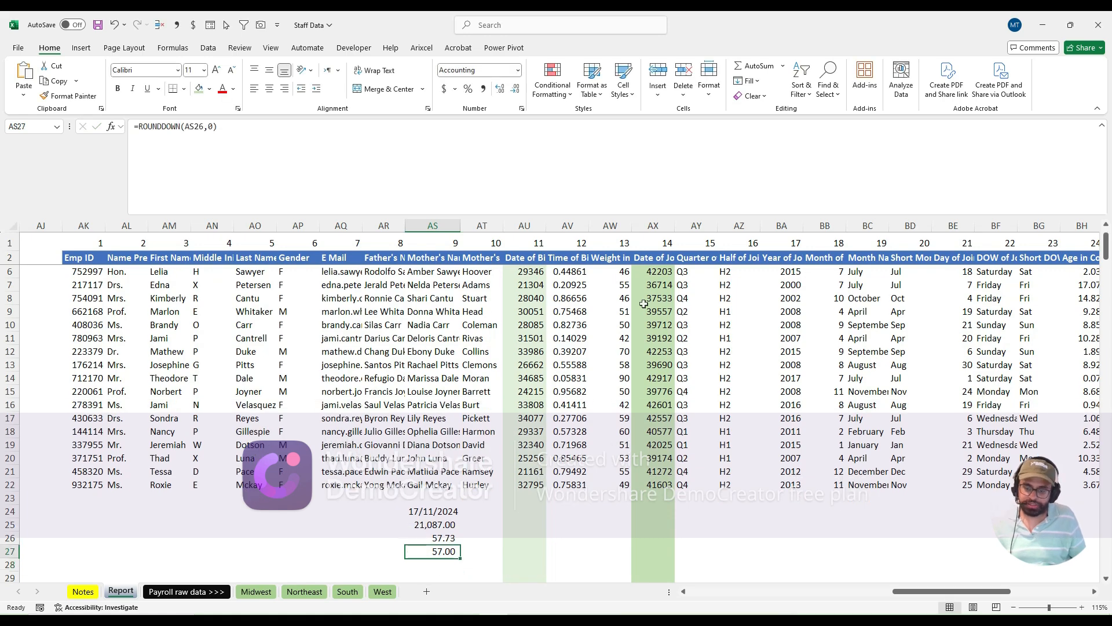
Step: Enter 57 as a reference age in BW3, beside the first row of the Age column
key("ctrl+Up")
key("ctrl+Up")
key("ctrl+Up")
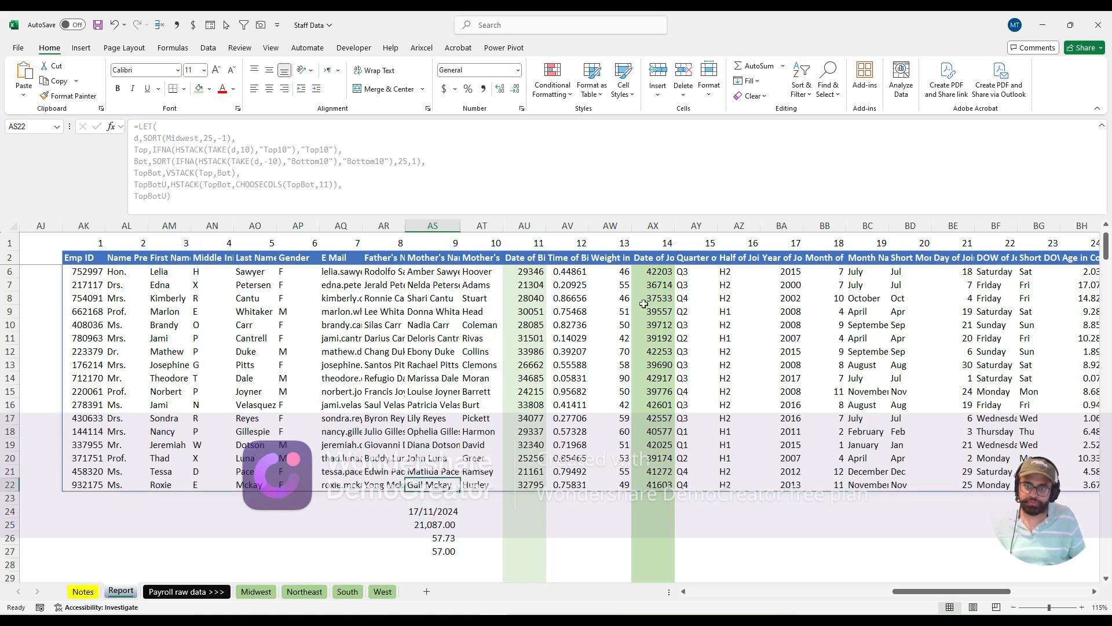
key("Down")
key("Down")
key("ctrl+Right")
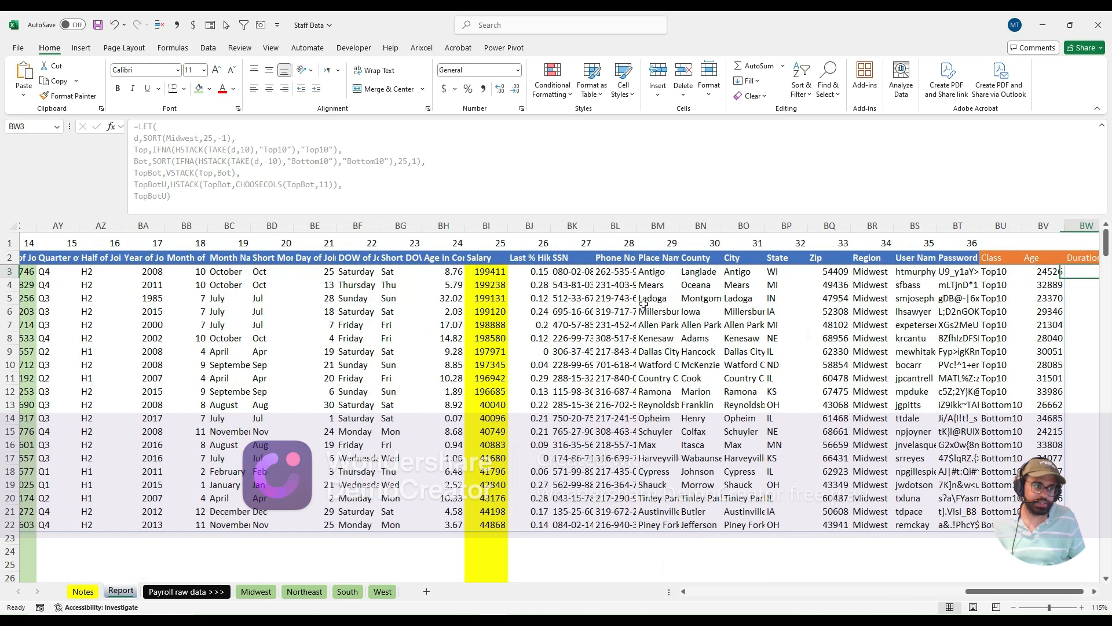
key("Right")
type("57")
key("Return")
key("Up")
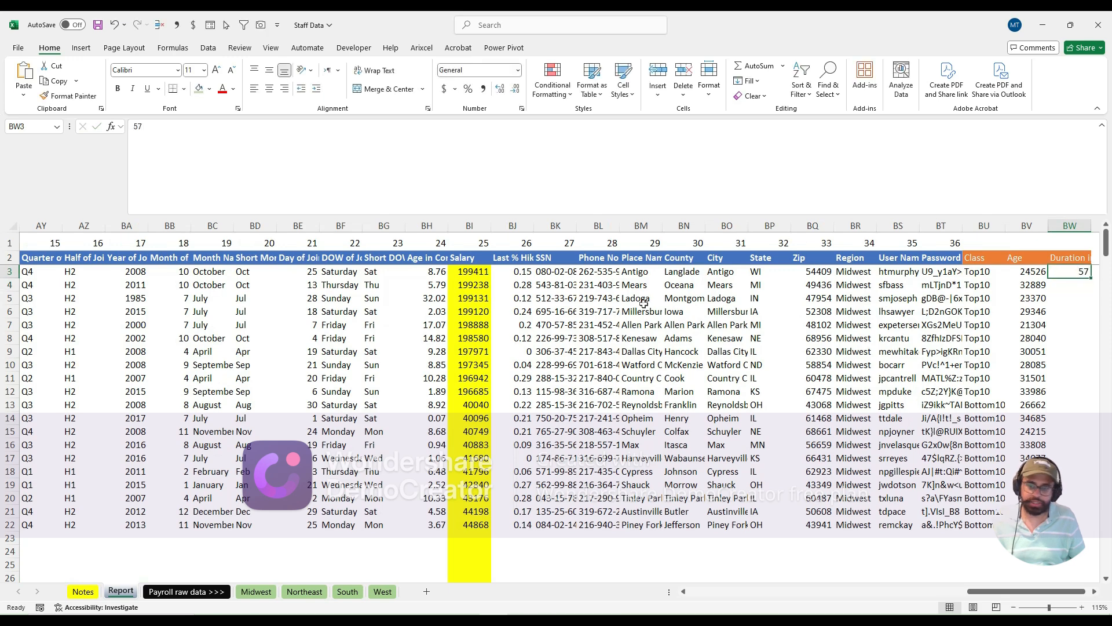
Step: Clear the trial age calculations in AS24:AS27 below the spilled table
key("ctrl+Left")
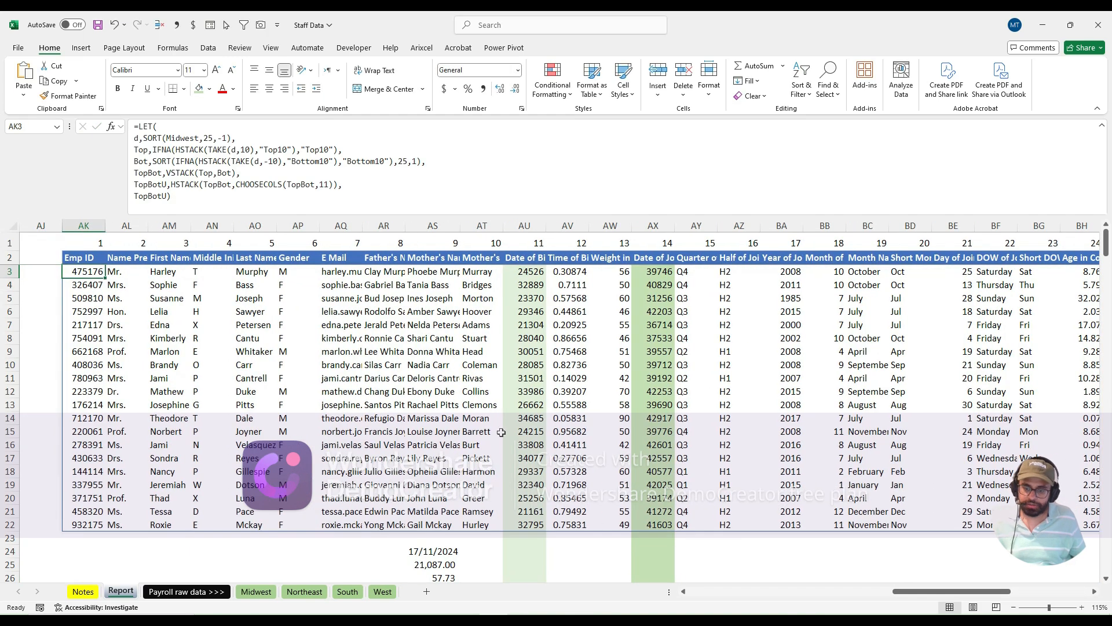
left_click(424, 557)
key("ctrl+shift+Down")
key("Delete")
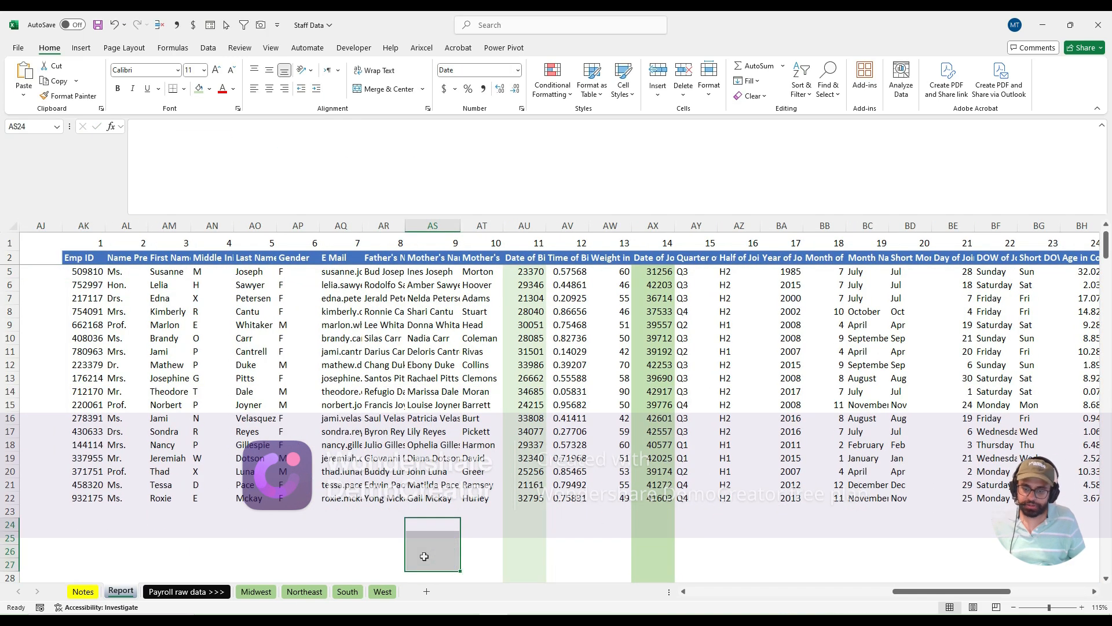
Step: In the LET formula in AK3, insert TODAY()- before CHOOSECOLS(TopBot,11) in the TopBotU definition
key("Up")
key("ctrl+Up")
key("ctrl+Up")
key("ctrl+Left")
key("Down")
key("Down")
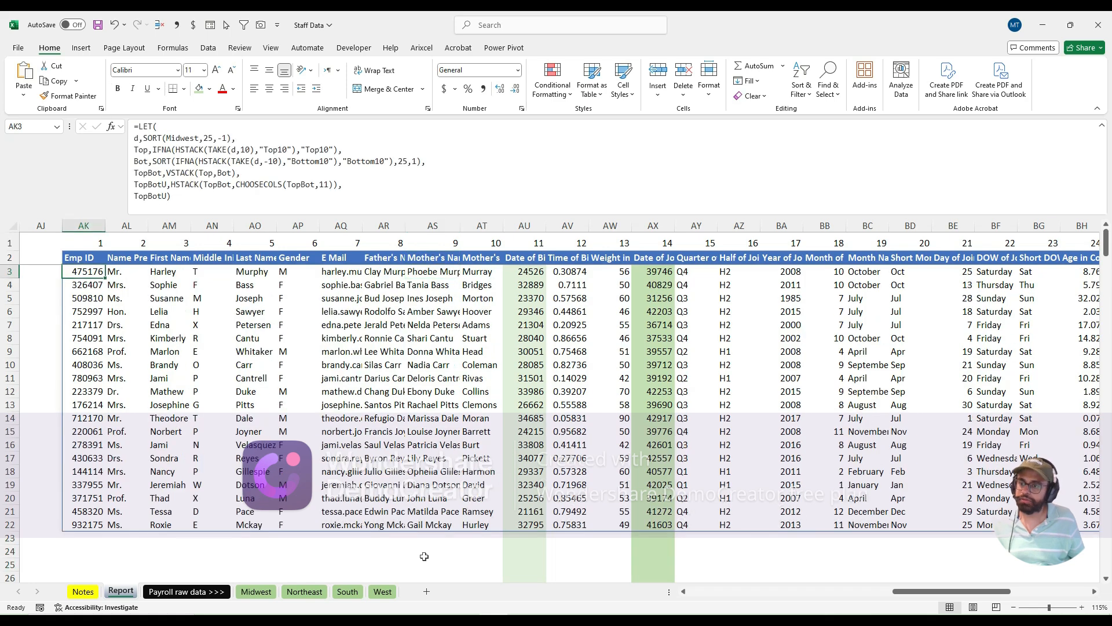
left_click(338, 183)
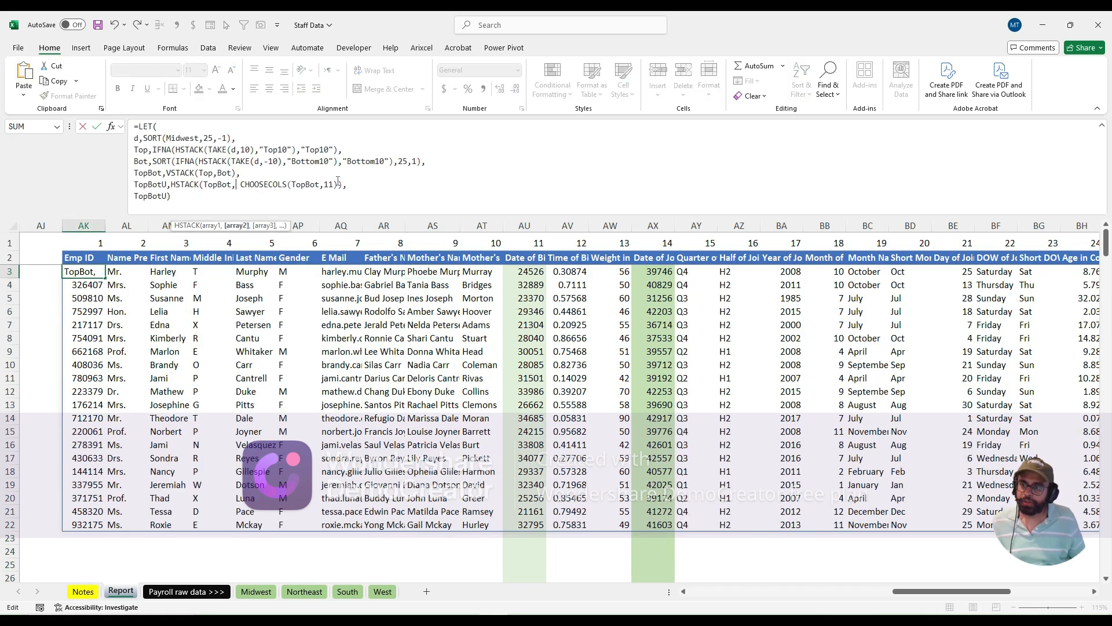
type("tod")
key("Tab")
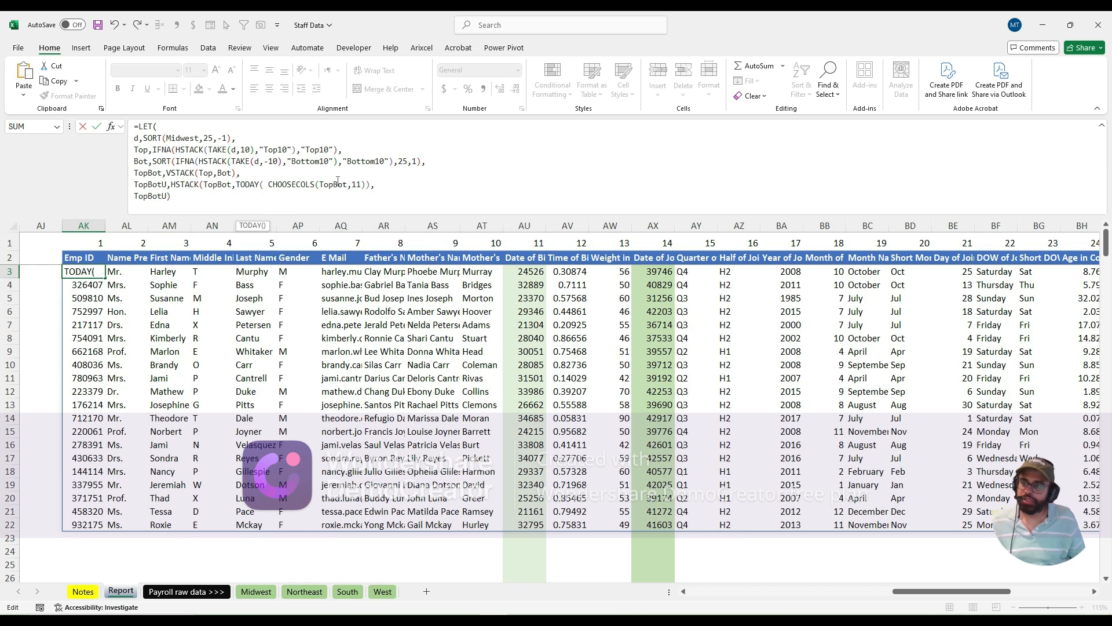
type(")")
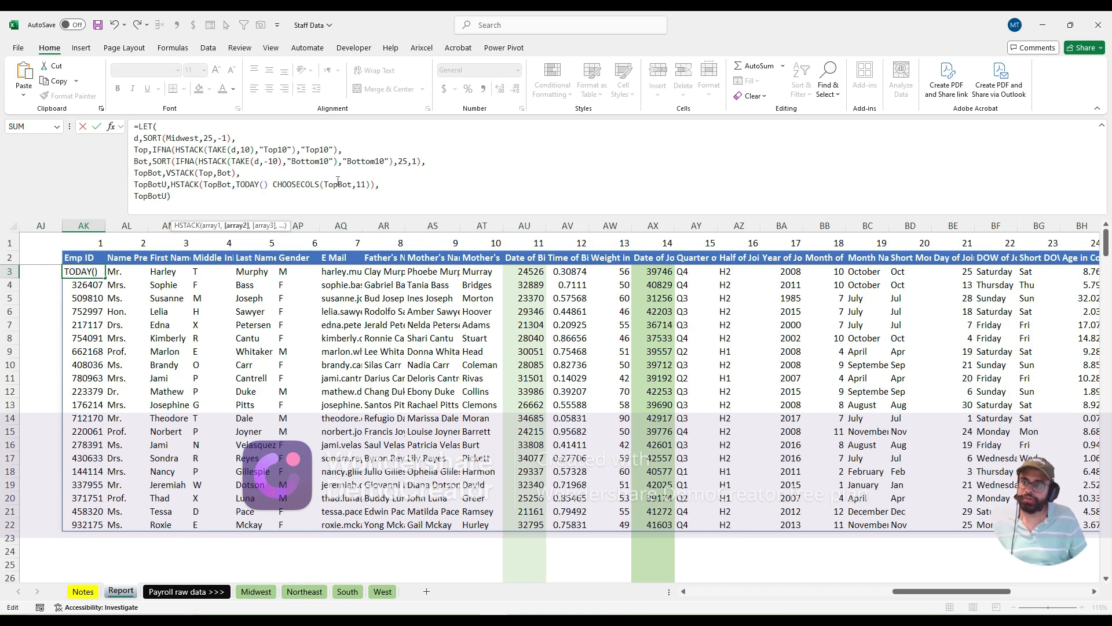
type("-")
key("BackSpace")
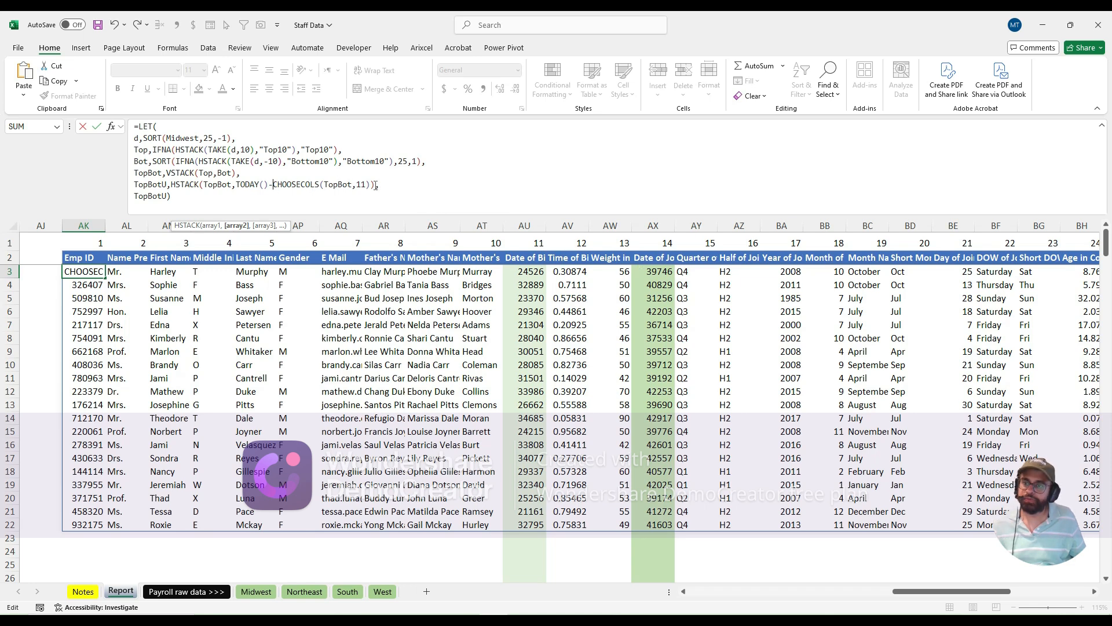
Step: Wrap TODAY()-CHOOSECOLS(TopBot,11) in parentheses, divide it by 365.25 and commit the LET formula
left_click(237, 184)
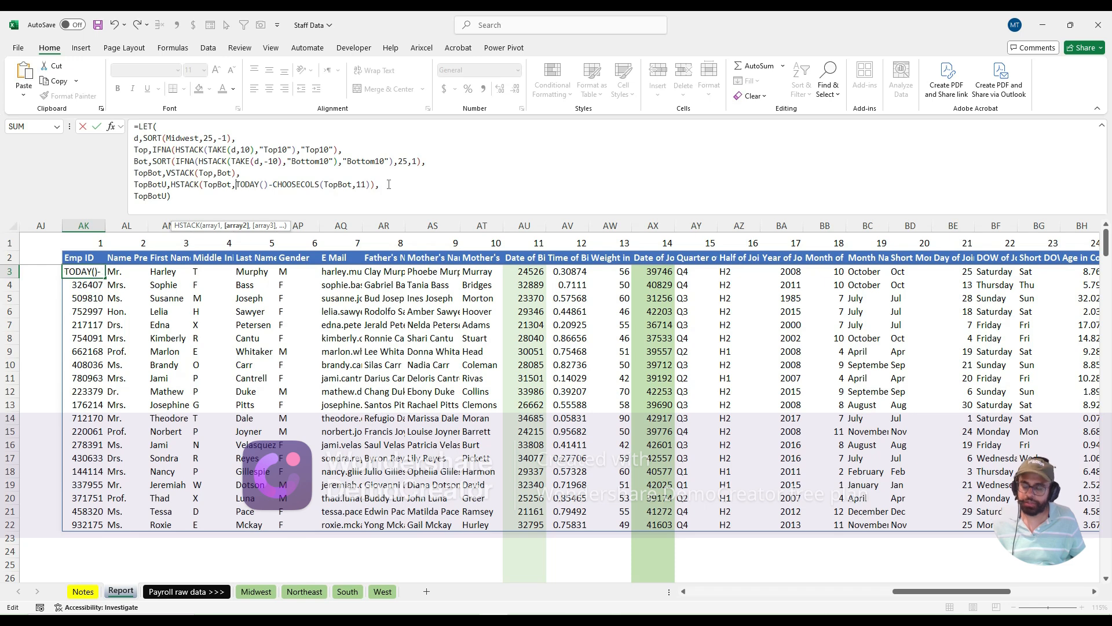
type("(")
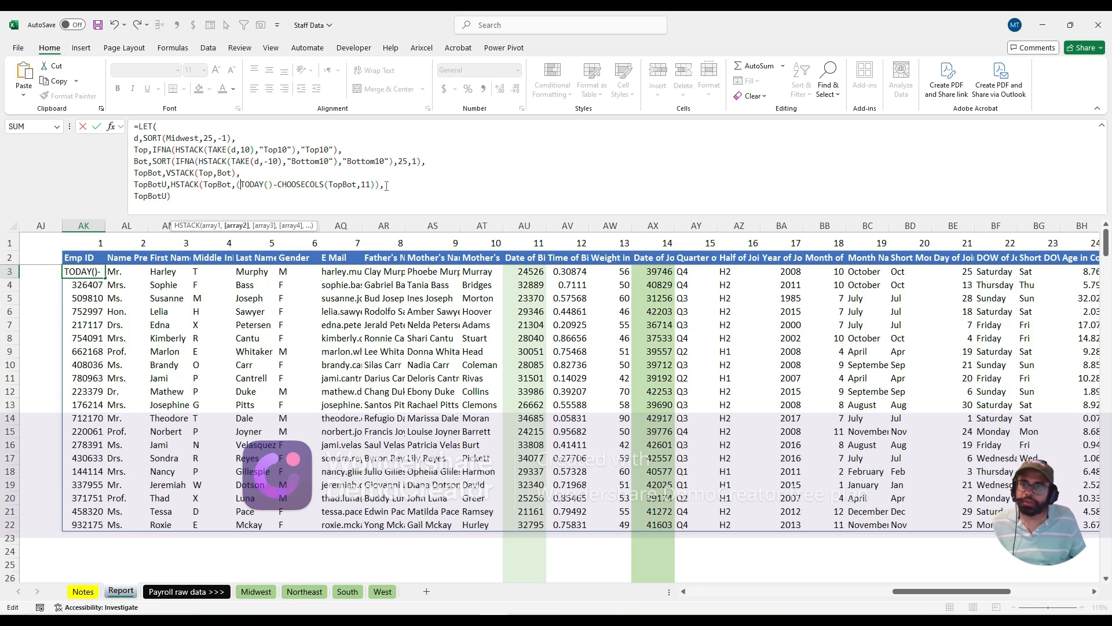
left_click(378, 186)
type(")")
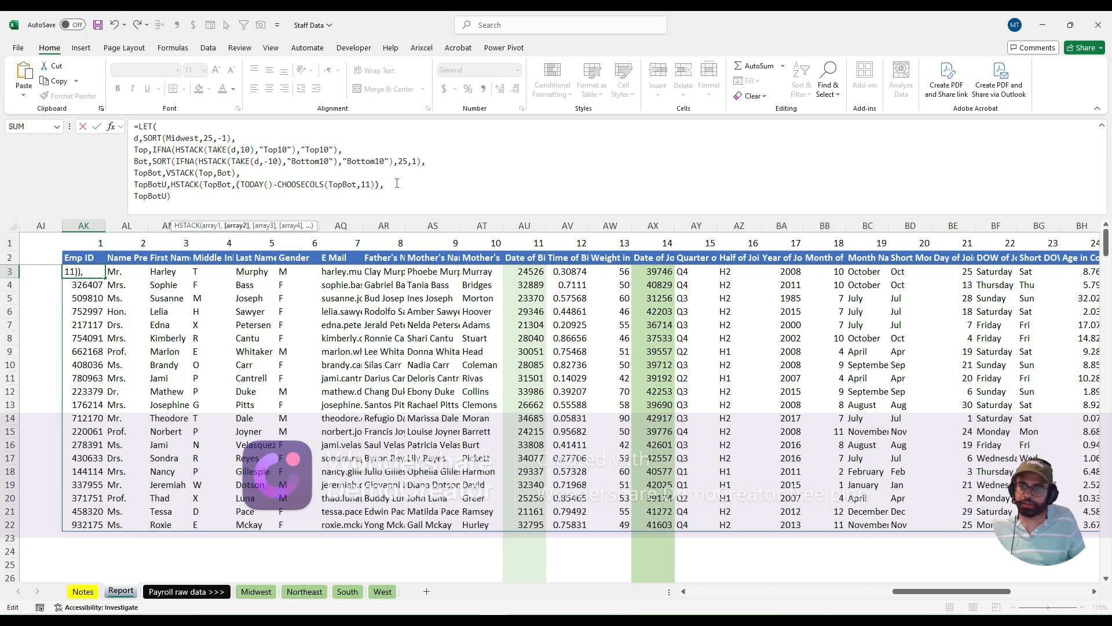
type("),")
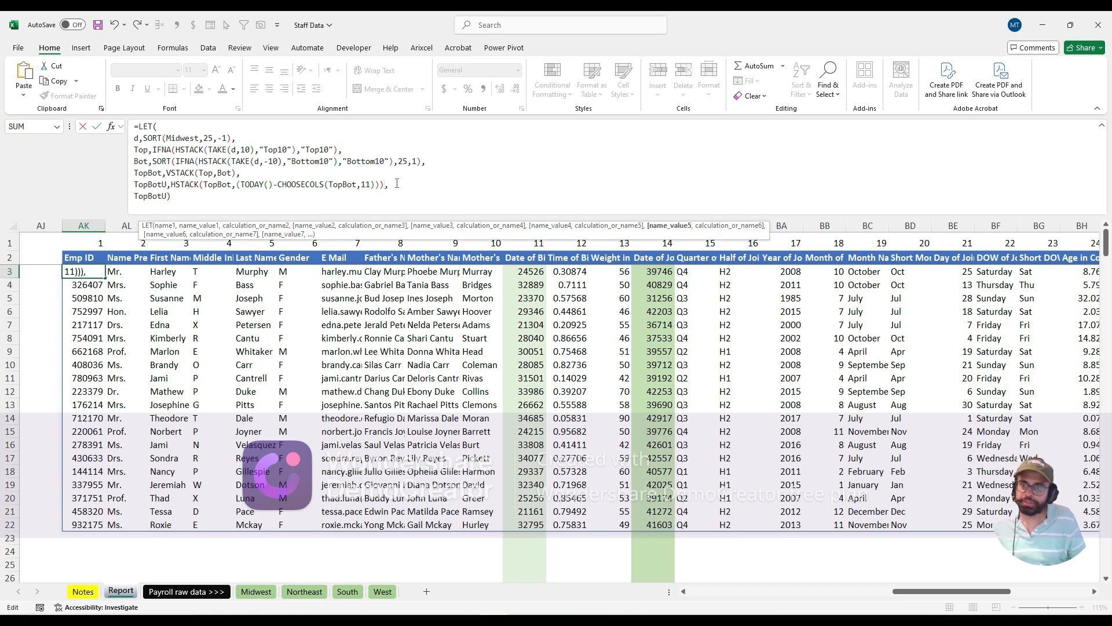
key("Left")
key("Left")
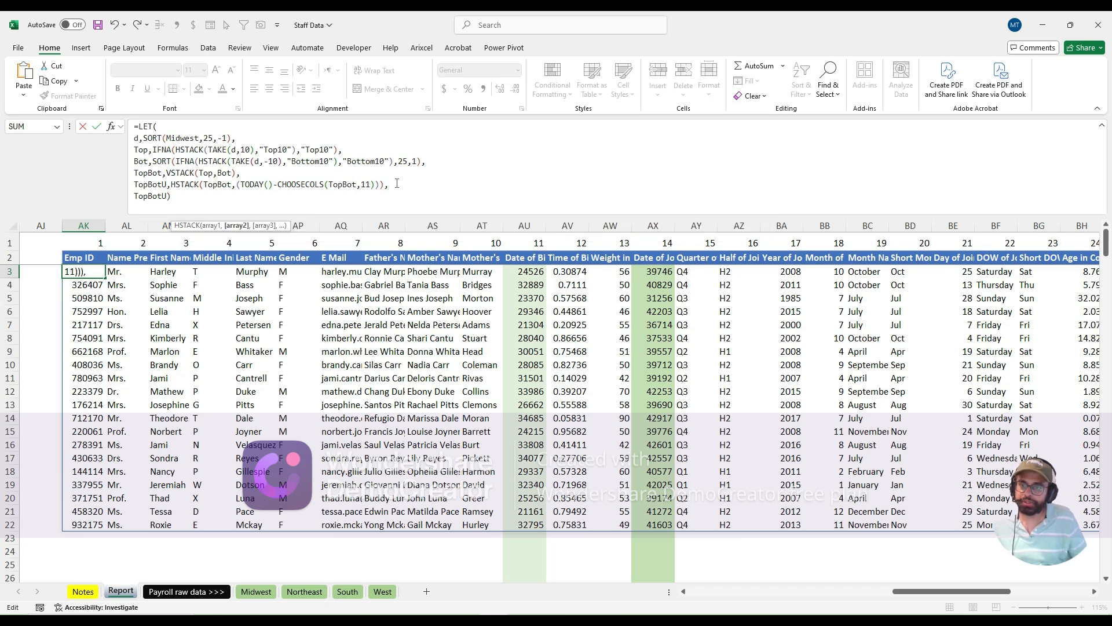
type("/3654")
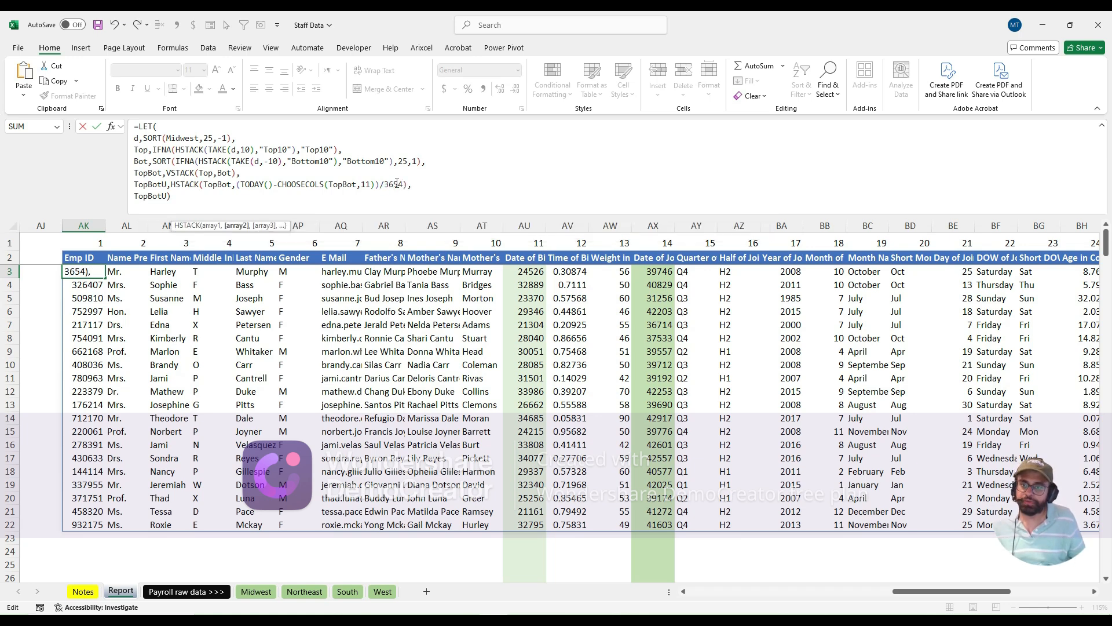
key("BackSpace")
type(".25")
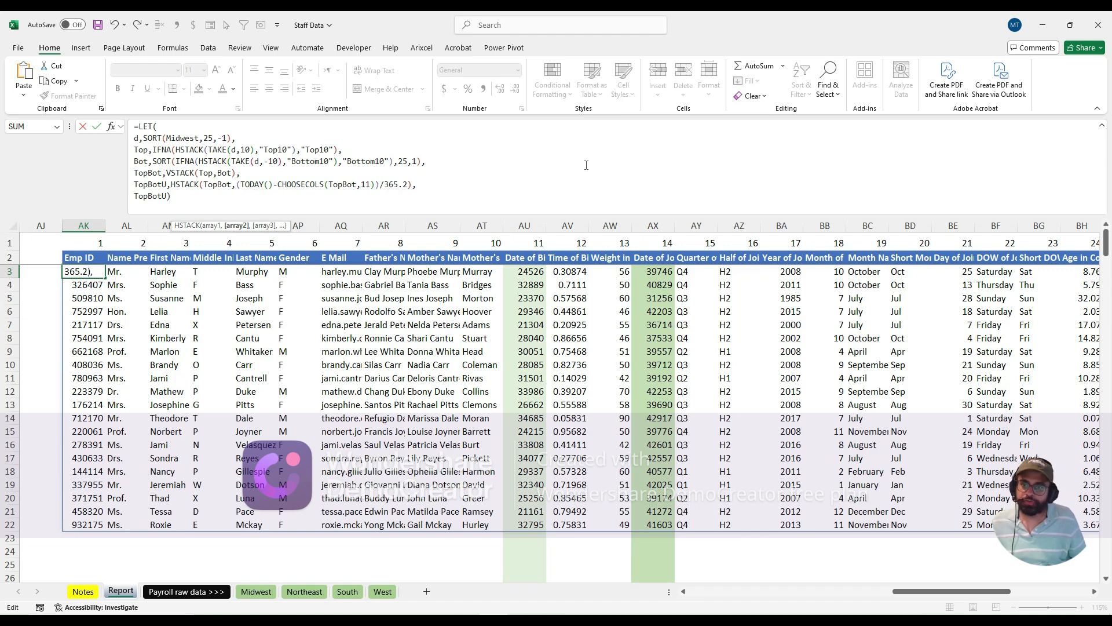
key("Return")
Step: Compare the first calculated age in BV3 with the reference value 57, and clear that value from BW3
key("Up")
key("ctrl+Right")
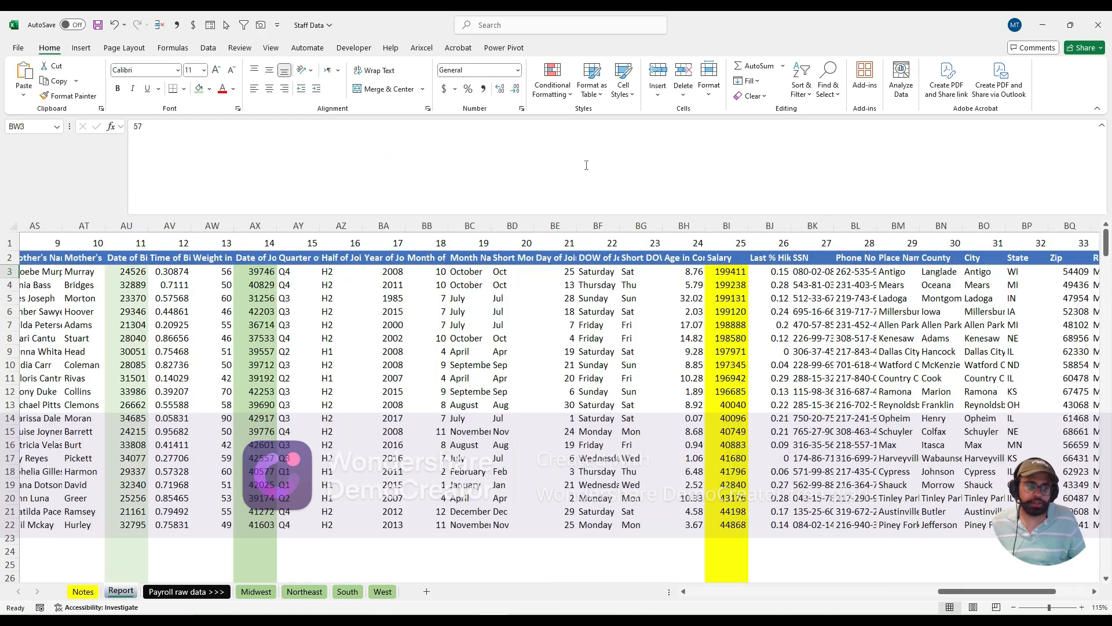
key("Left")
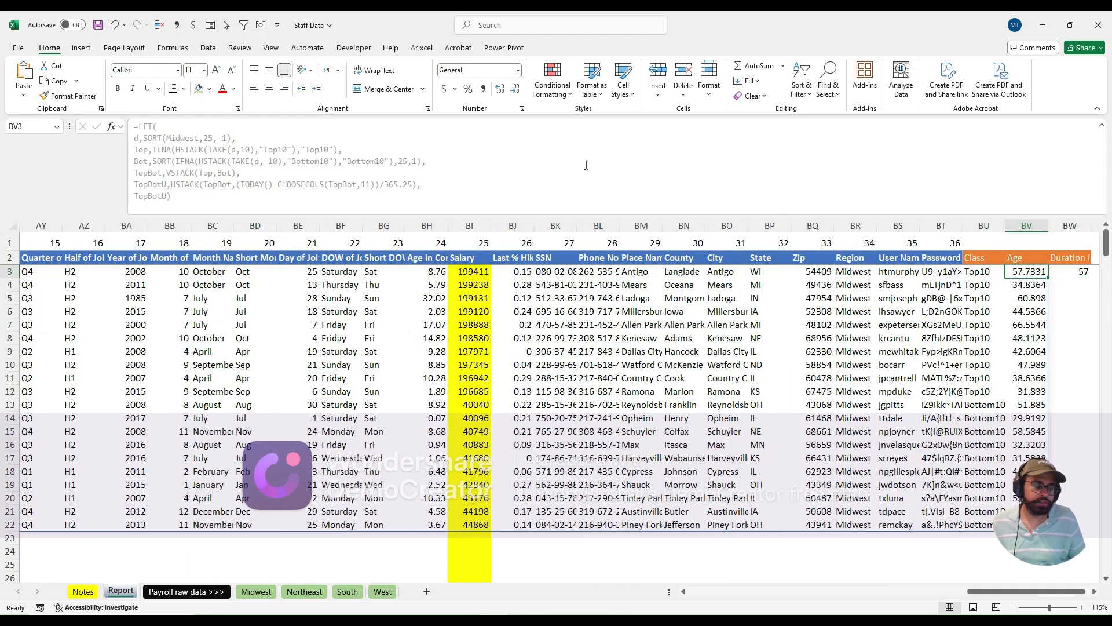
key("Right")
key("Left")
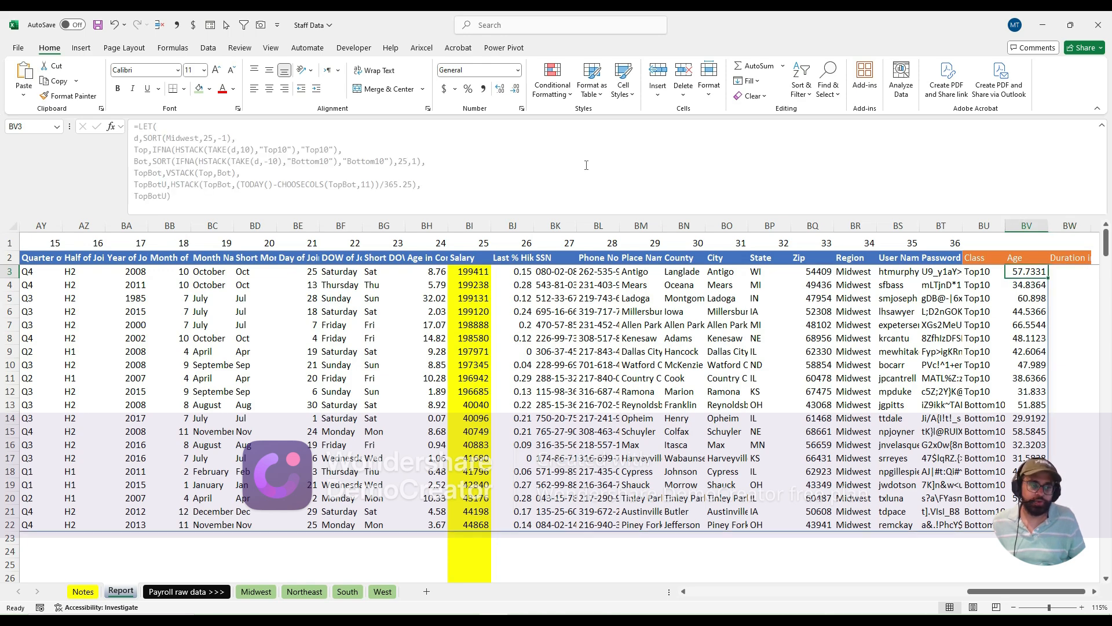
Step: Wrap the age calculation in the AK3 LET formula in ROUNDDOWN with 0 digits and commit the formula
key("ctrl+Left")
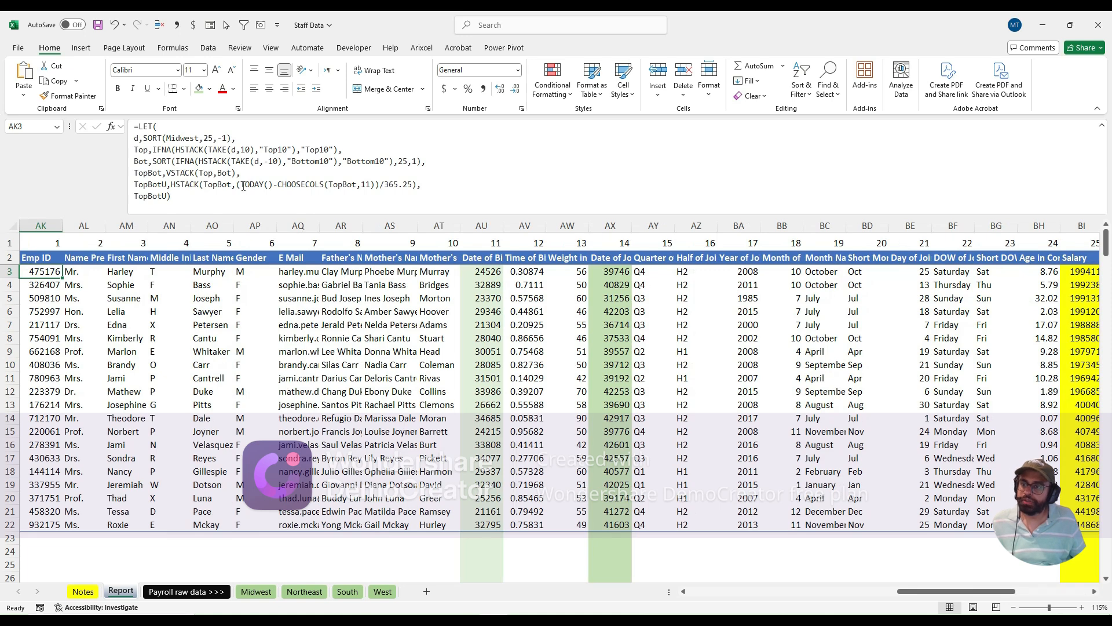
left_click(244, 185)
type("ro")
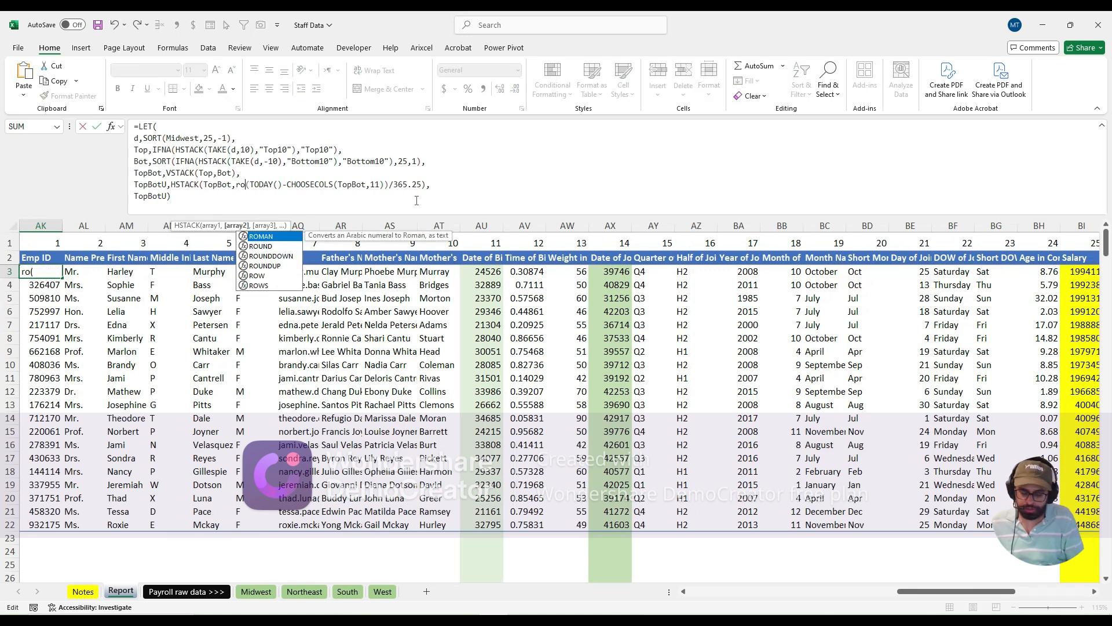
type("unddown")
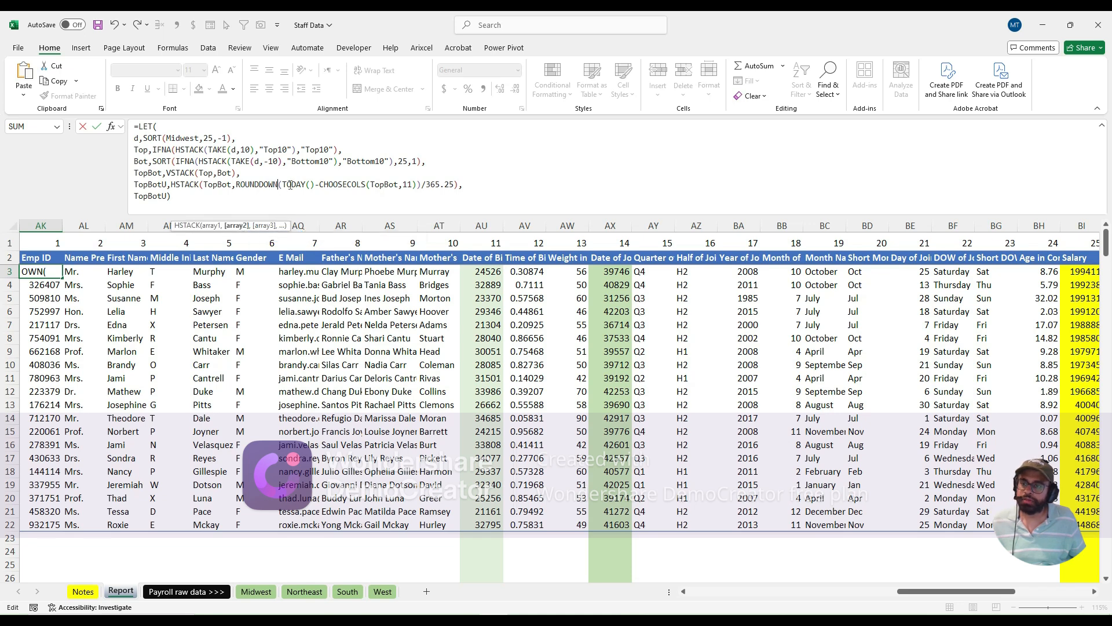
type("(")
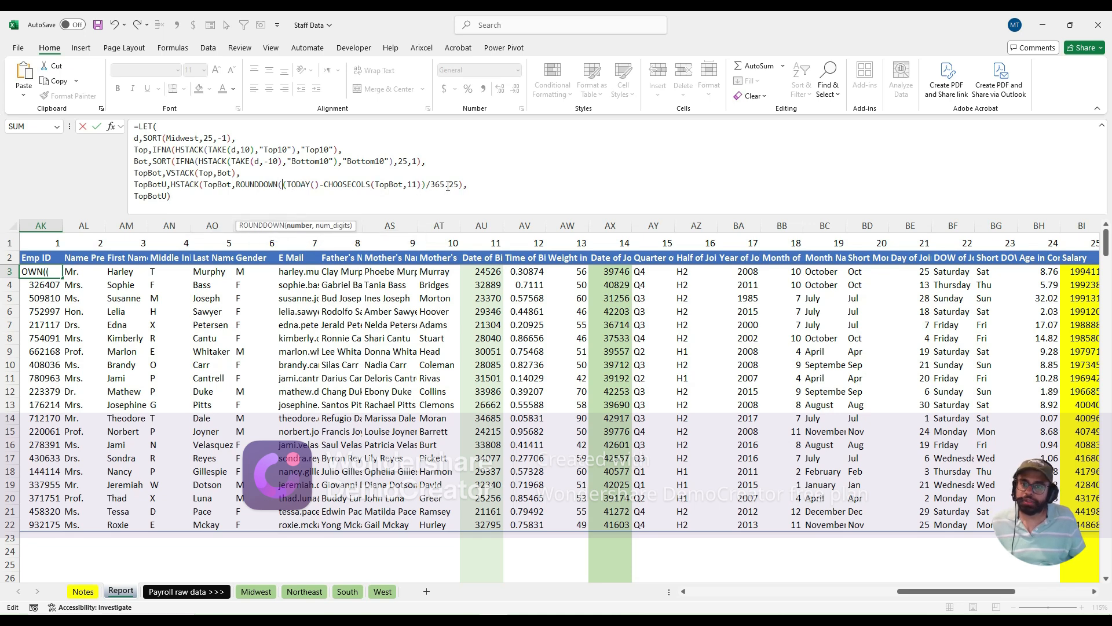
left_click(465, 185)
type(",")
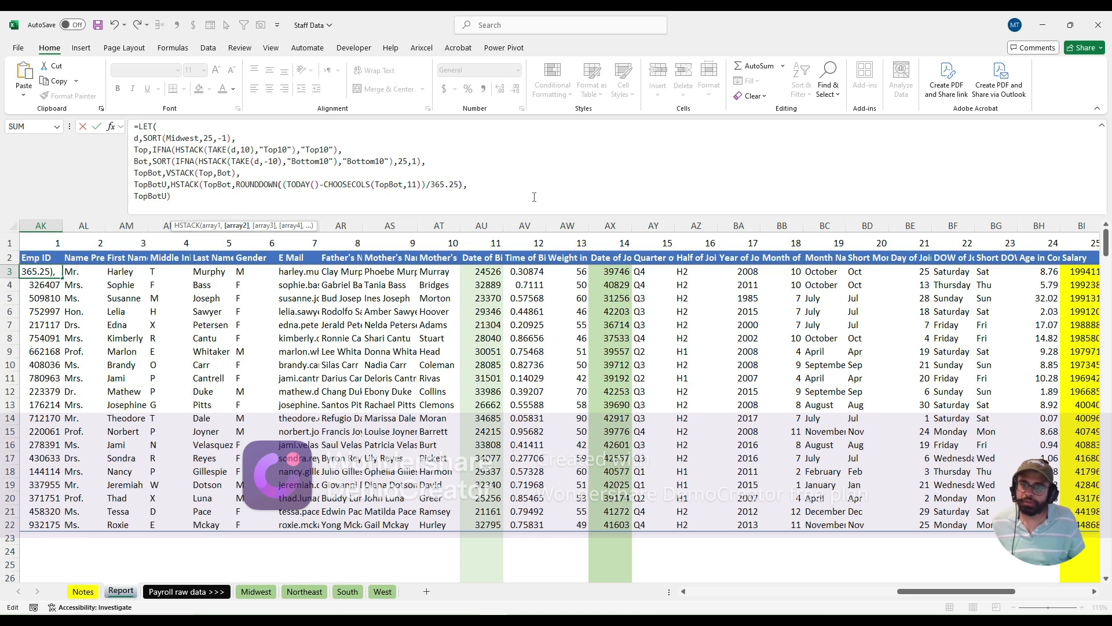
key("Left")
key("Left")
type(",0")
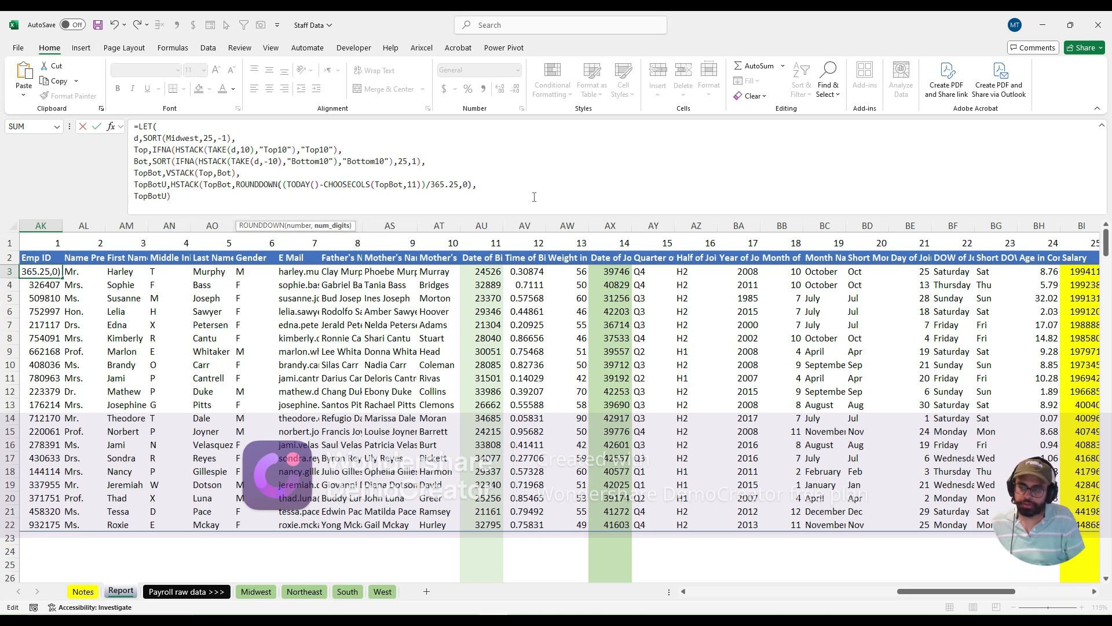
key("ctrl+Return")
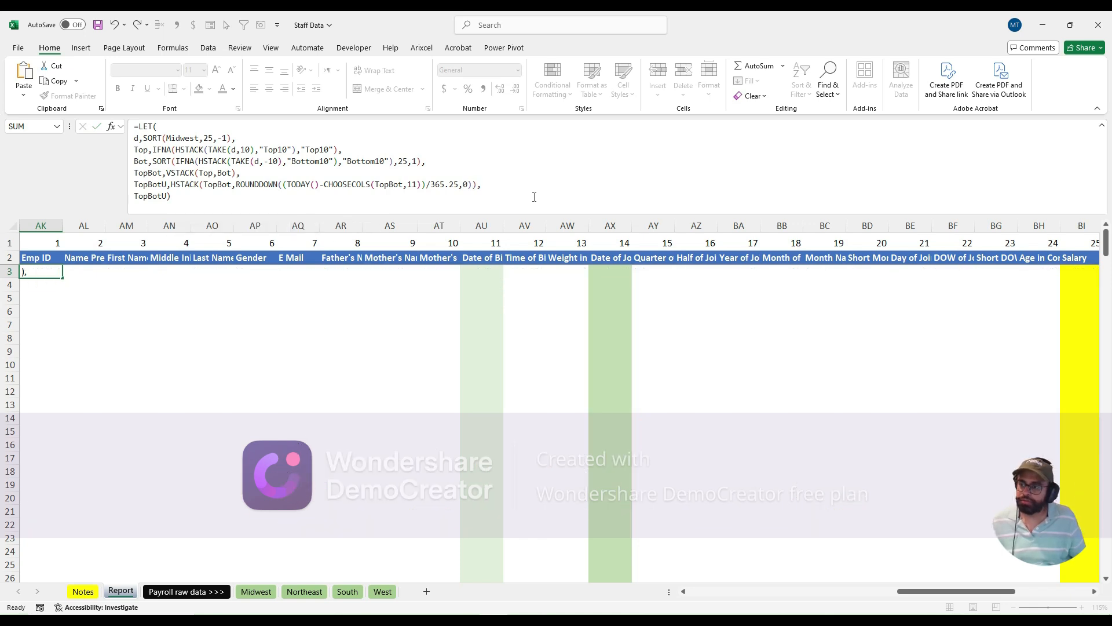
Step: Compare the calculated Age column in BV with the hardcoded Staff Age column in G for the Midwest rows
key("ctrl+Right")
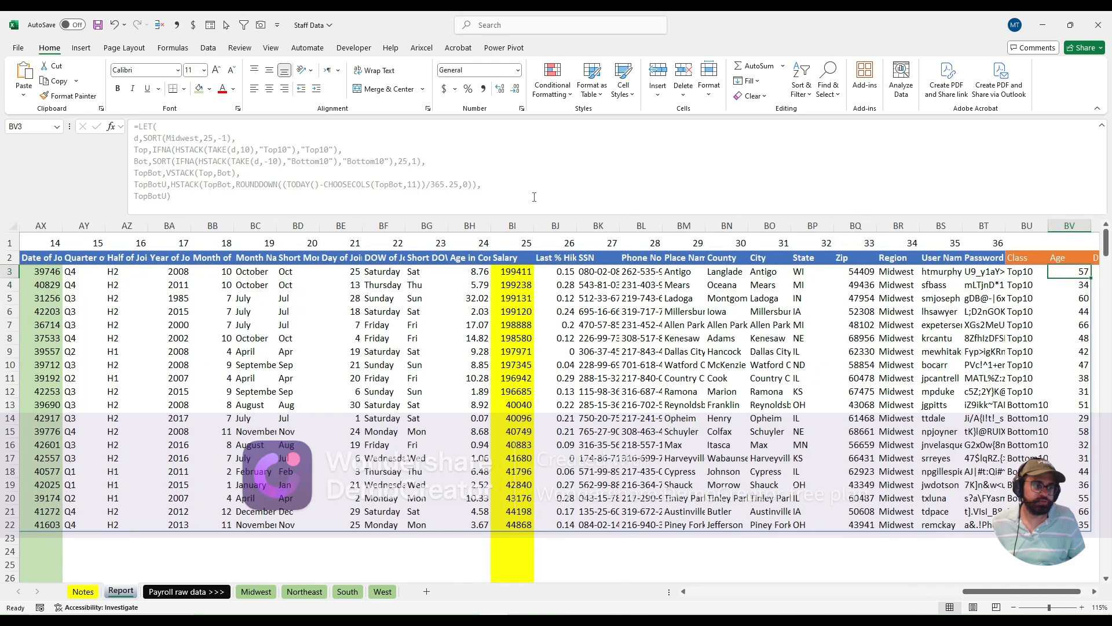
key("ctrl+shift+Down")
key("Right")
key("Left")
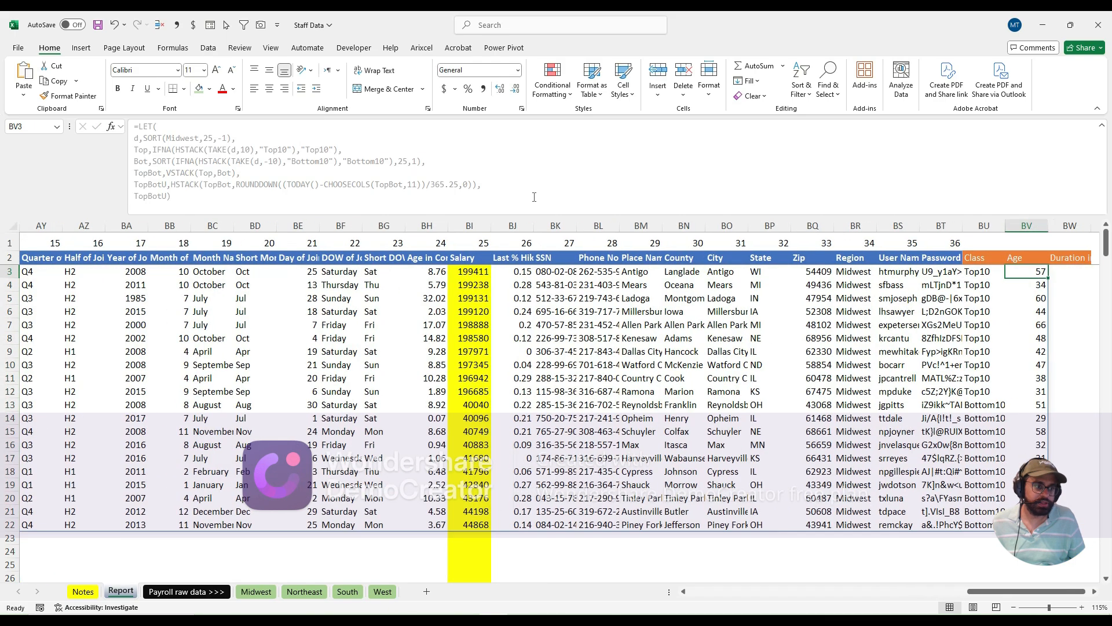
key("Home")
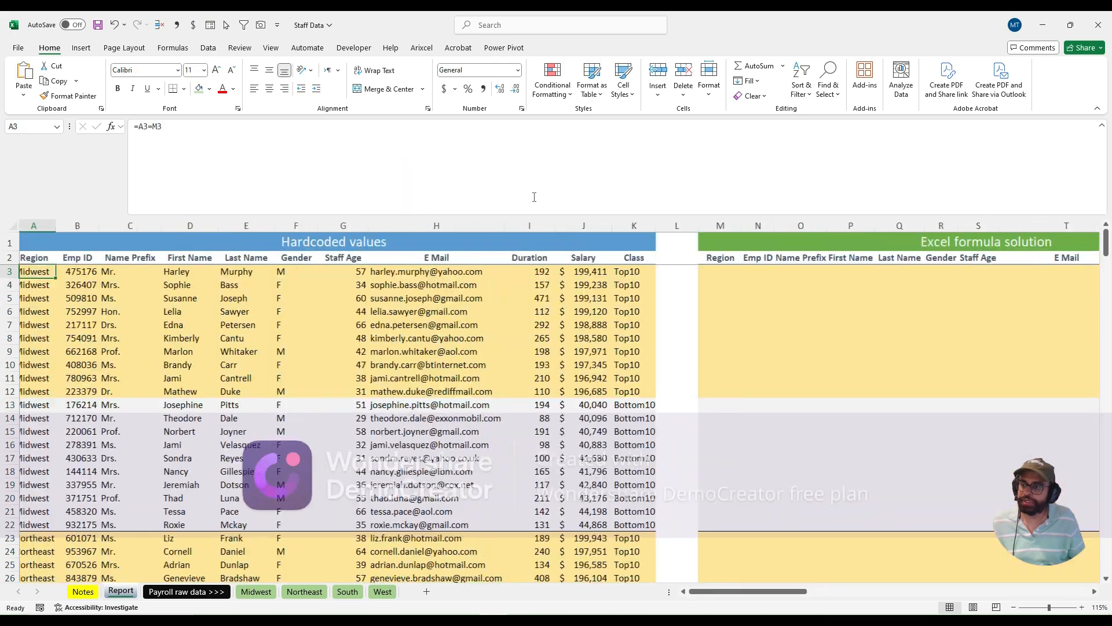
key("Right")
key("Right")
key("Right")
key("Right")
key("Right")
key("Right")
key("Right")
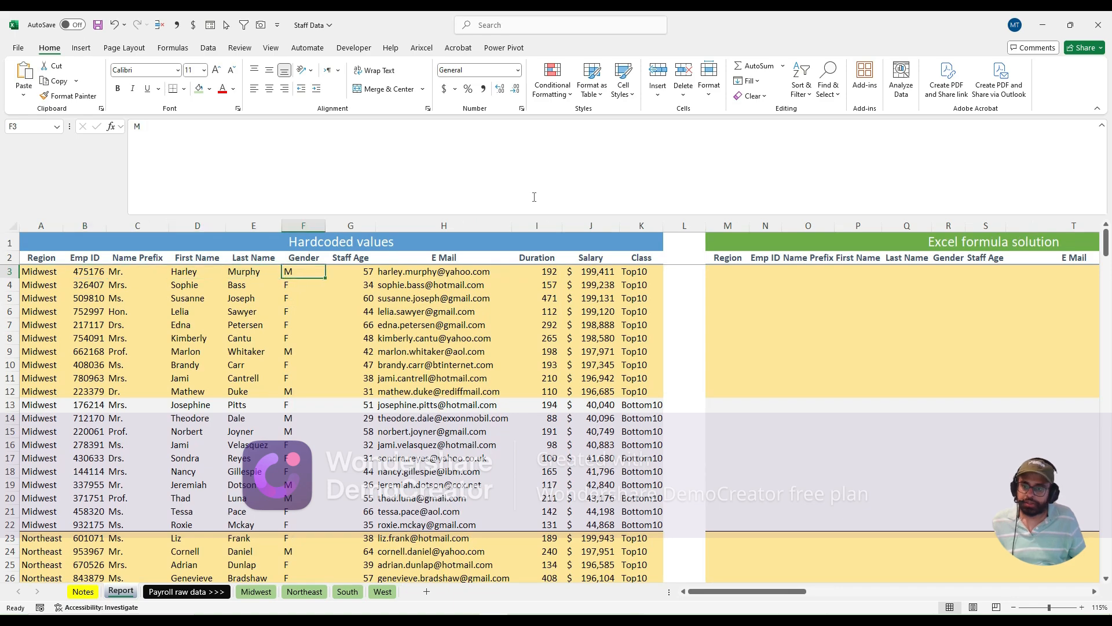
key("Left")
key("shift+Down")
key("shift+Down")
key("Up")
key("Down")
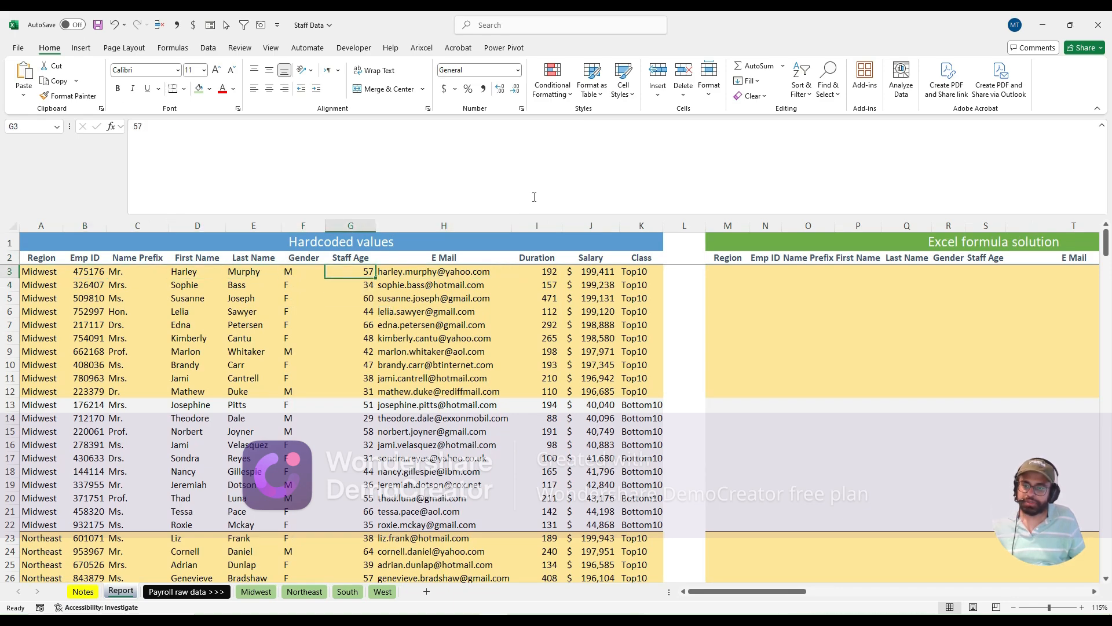
key("ctrl+Right")
key("ctrl+Right")
key("ctrl+Right")
key("ctrl+Right")
key("ctrl+Right")
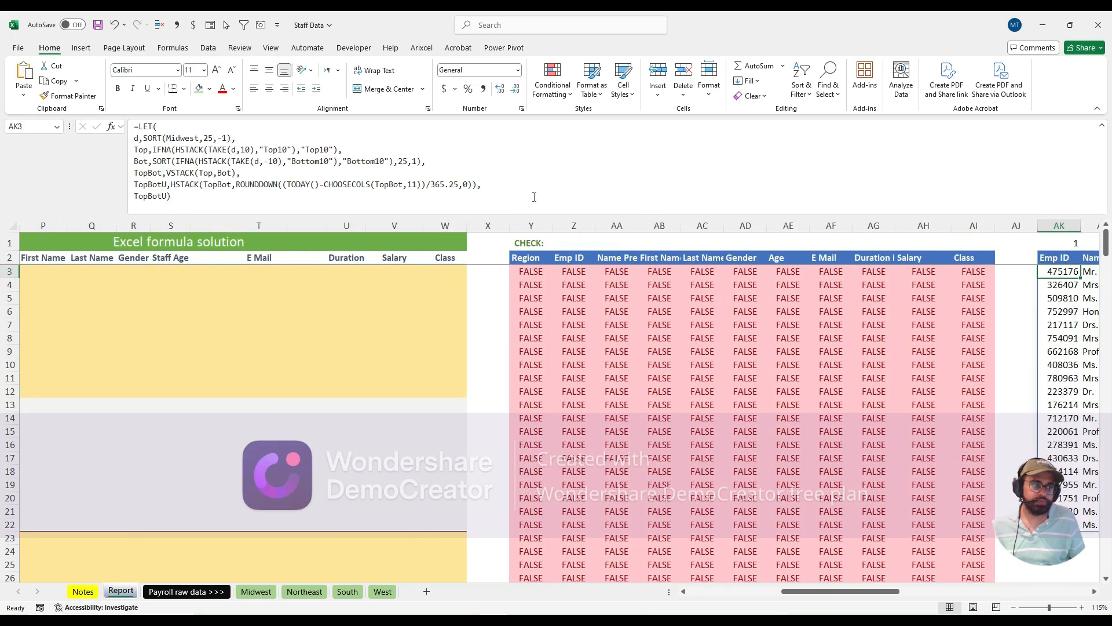
key("ctrl+Left")
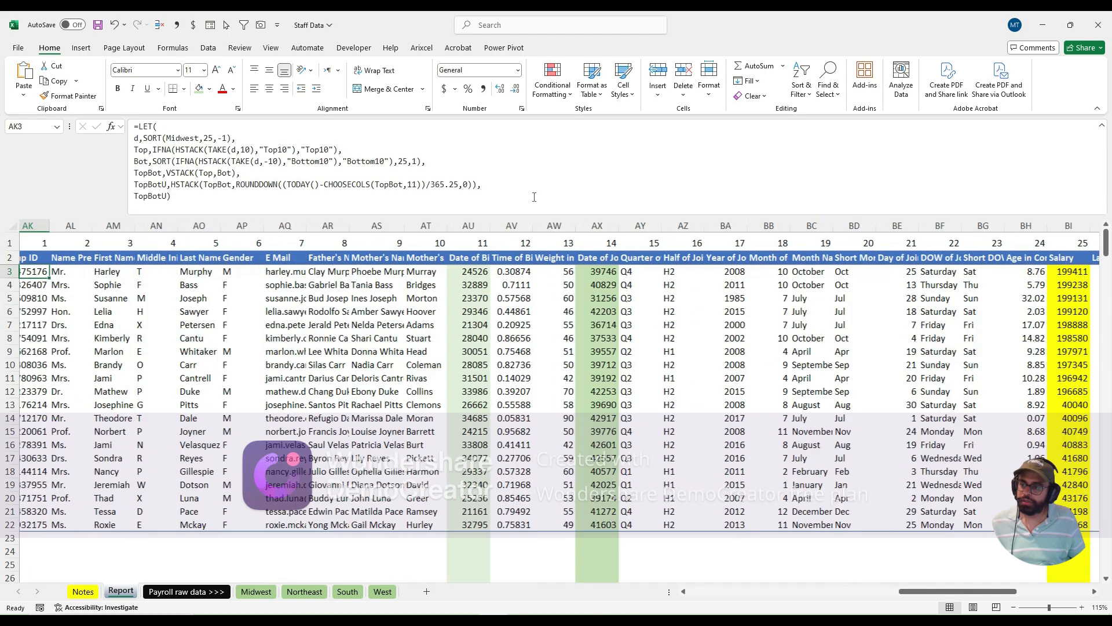
key("ctrl+Right")
key("Right")
key("Right")
key("Left")
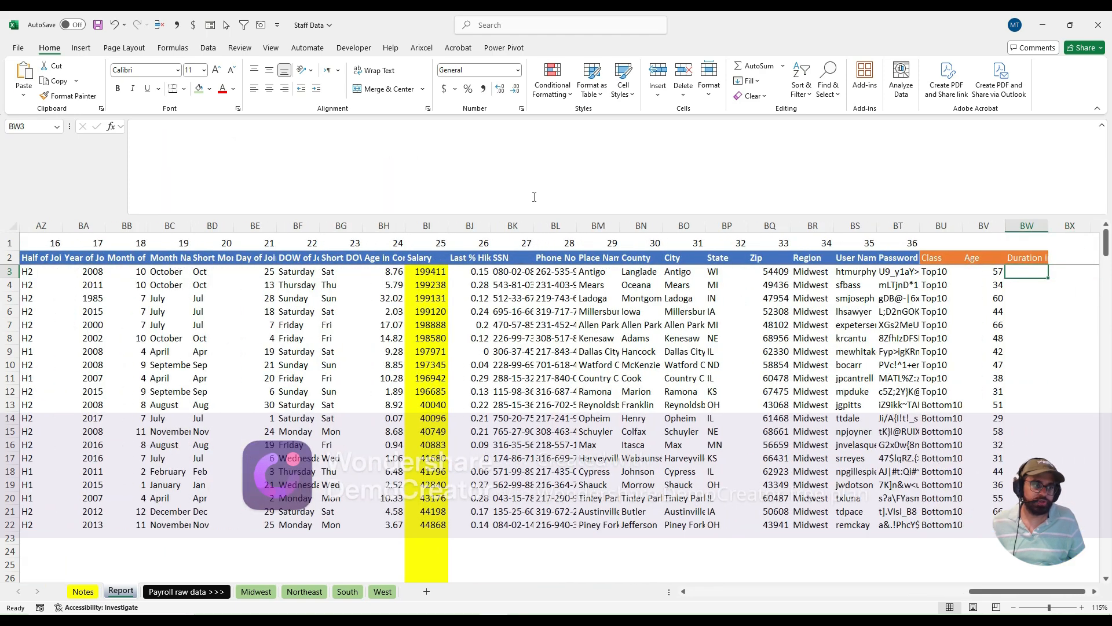
key("Up")
key("Down")
key("Left")
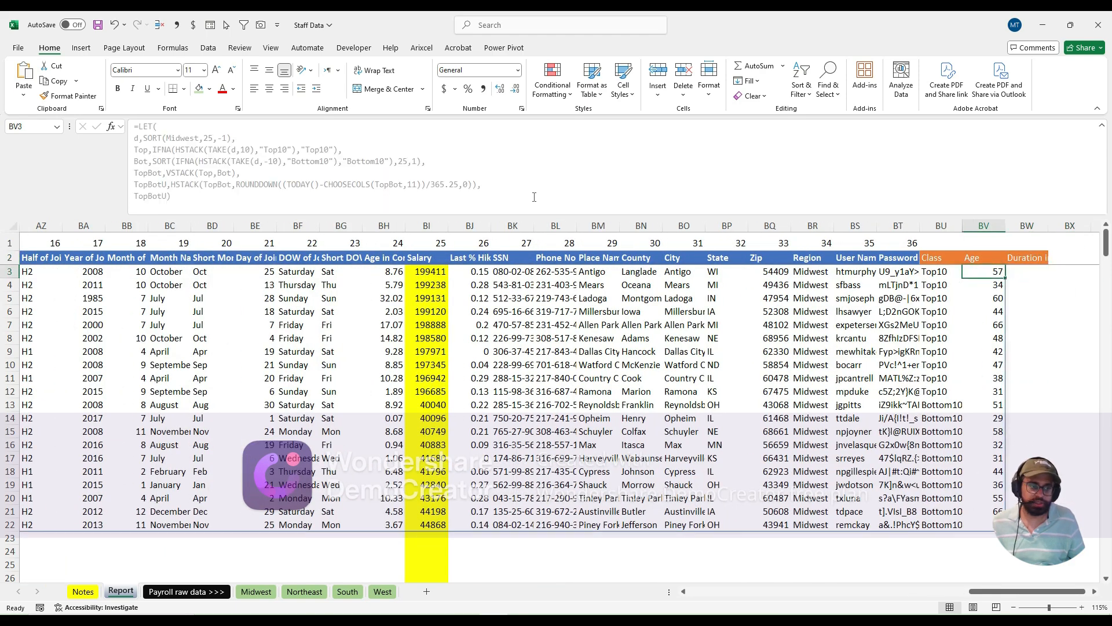
Step: In the AK3 LET formula, copy the ROUNDDOWN age expression and paste it as another HSTACK argument in the TopBotU definition
key("ctrl+Left")
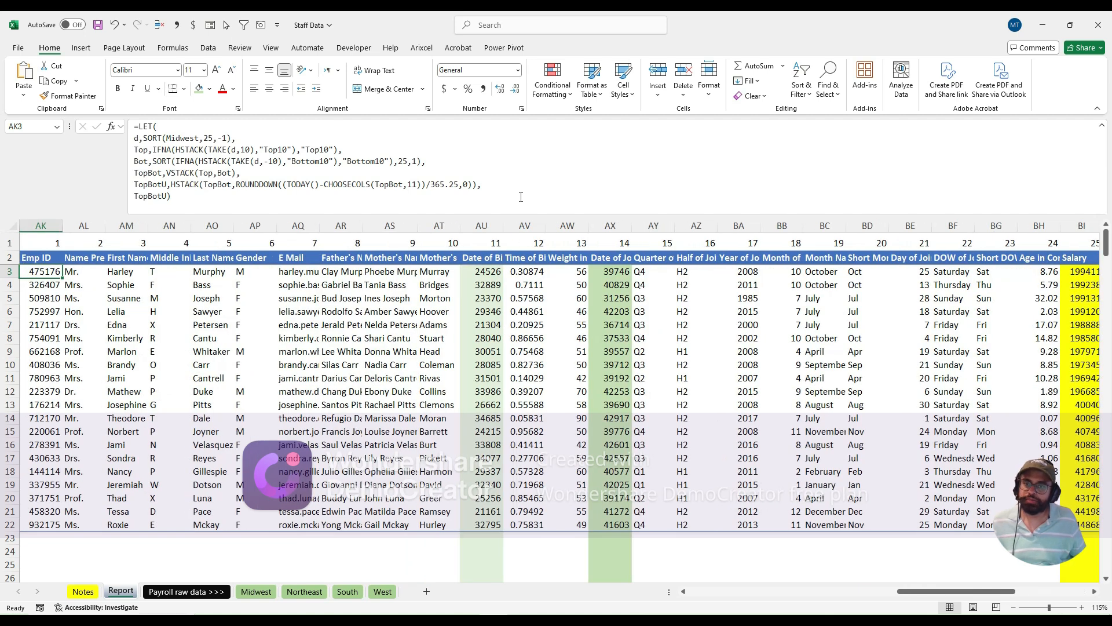
left_click(237, 184)
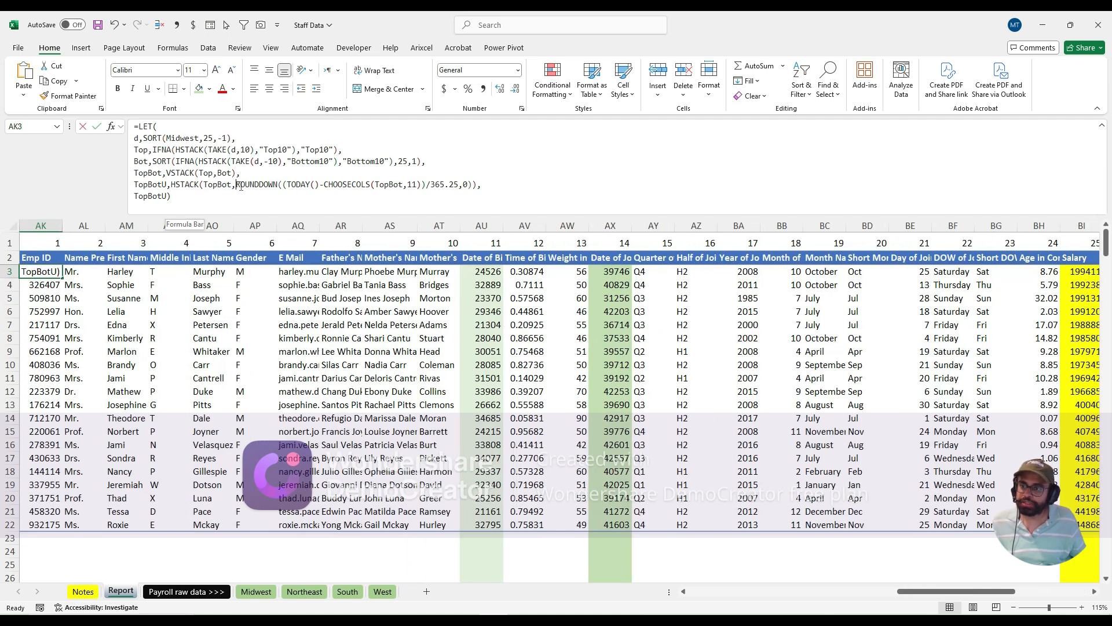
left_click(468, 184, "shift")
left_click(473, 185, "shift")
key("ctrl+c")
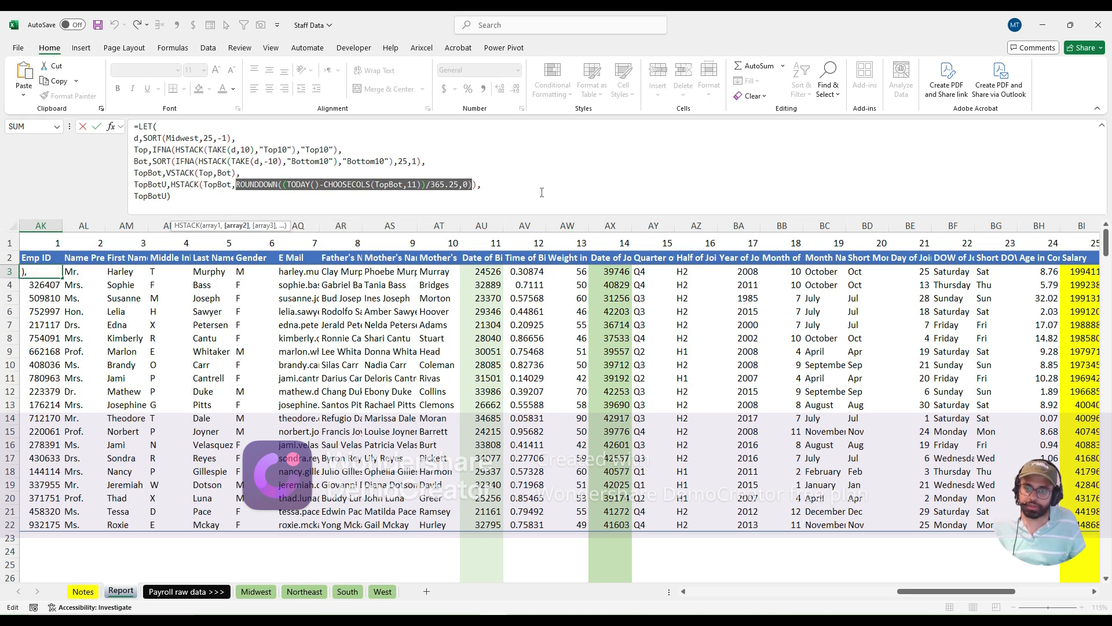
left_click(474, 184)
left_click(473, 184)
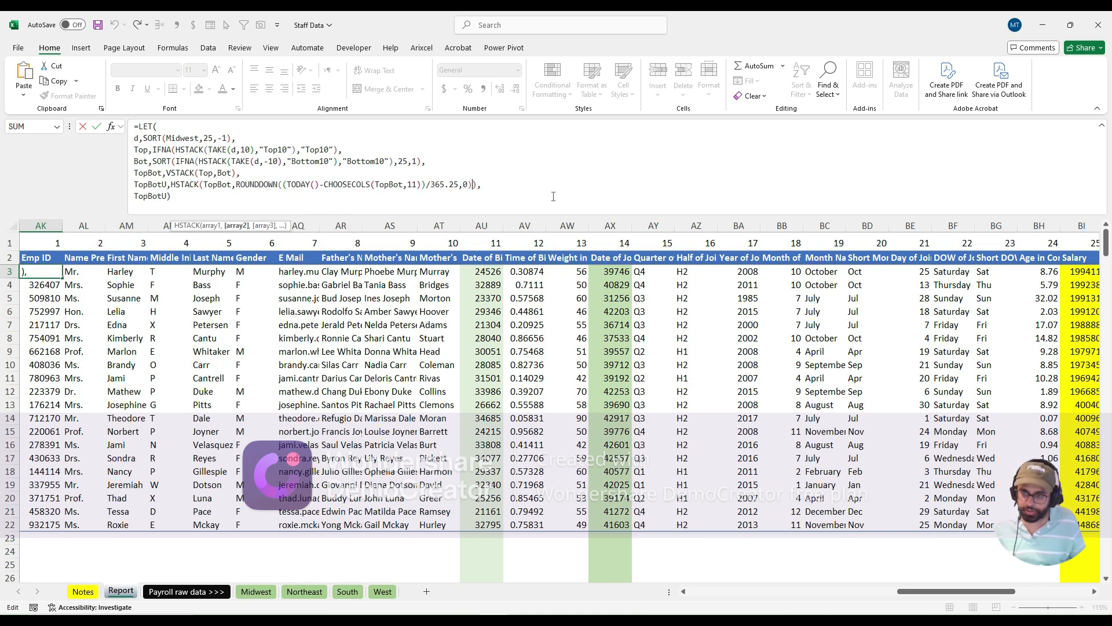
type(",")
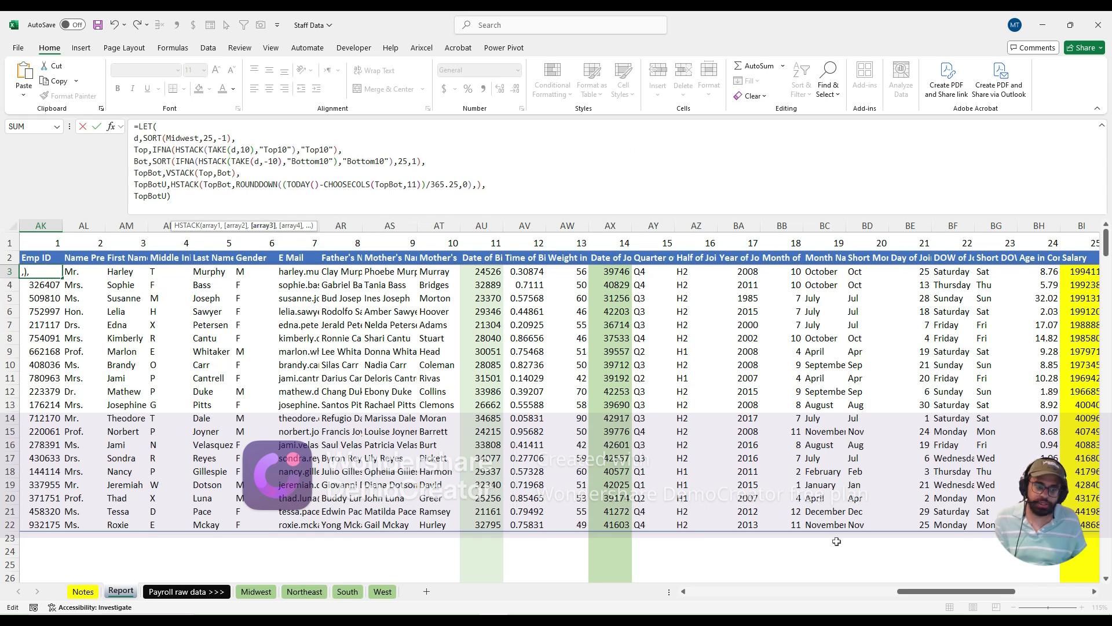
key("ctrl+v")
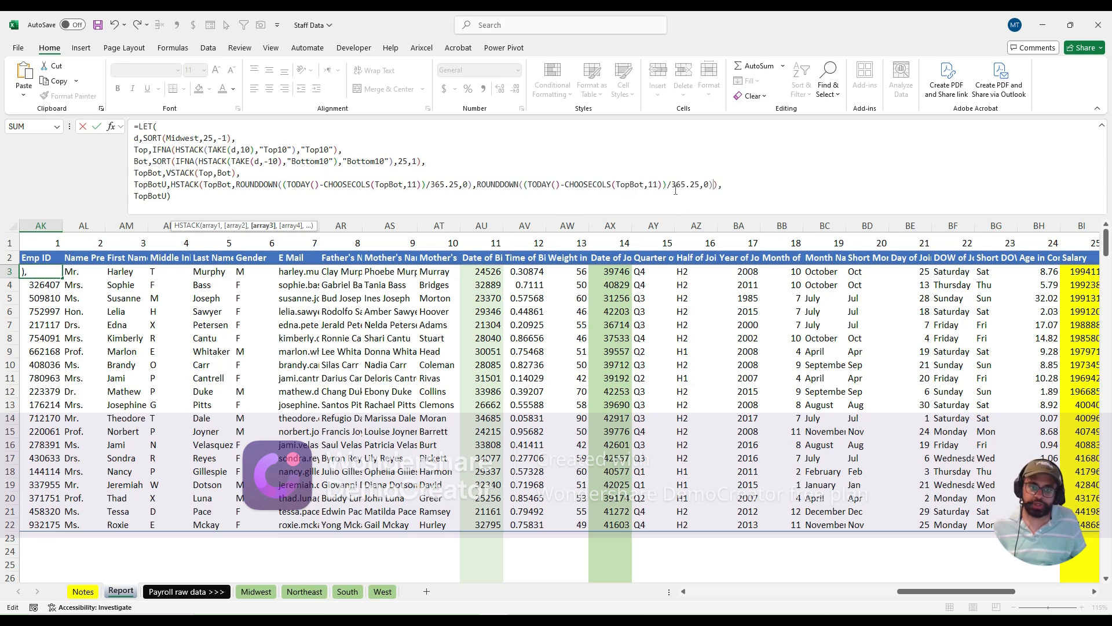
Step: Change the CHOOSECOLS column number in the second ROUNDDOWN expression to 14 and commit the LET formula
left_click(655, 185)
key("Delete")
type("4")
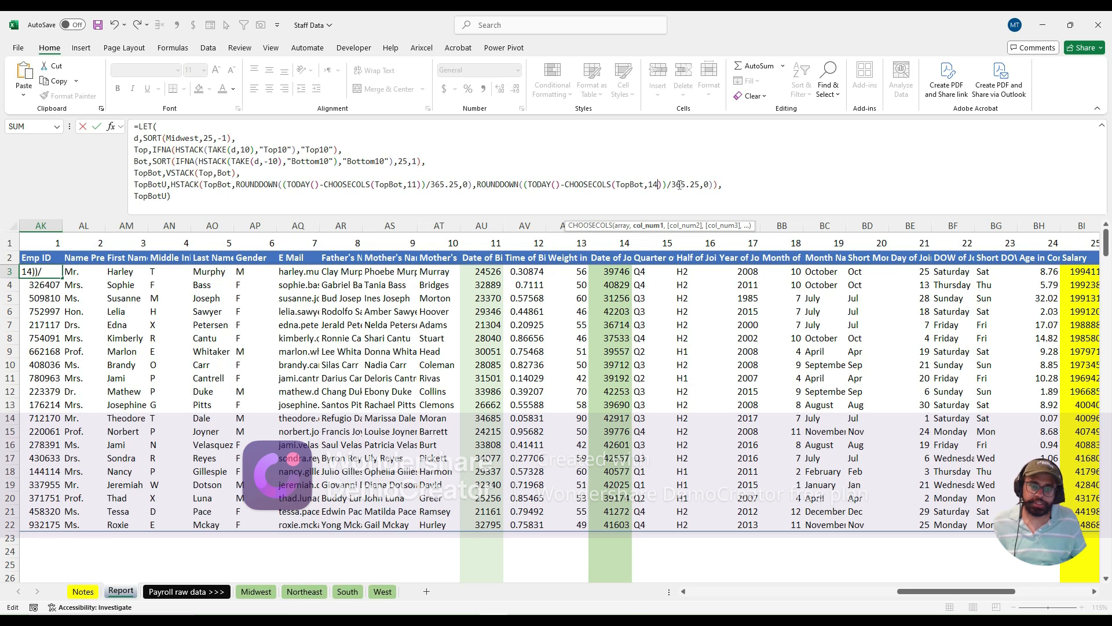
left_click(708, 184)
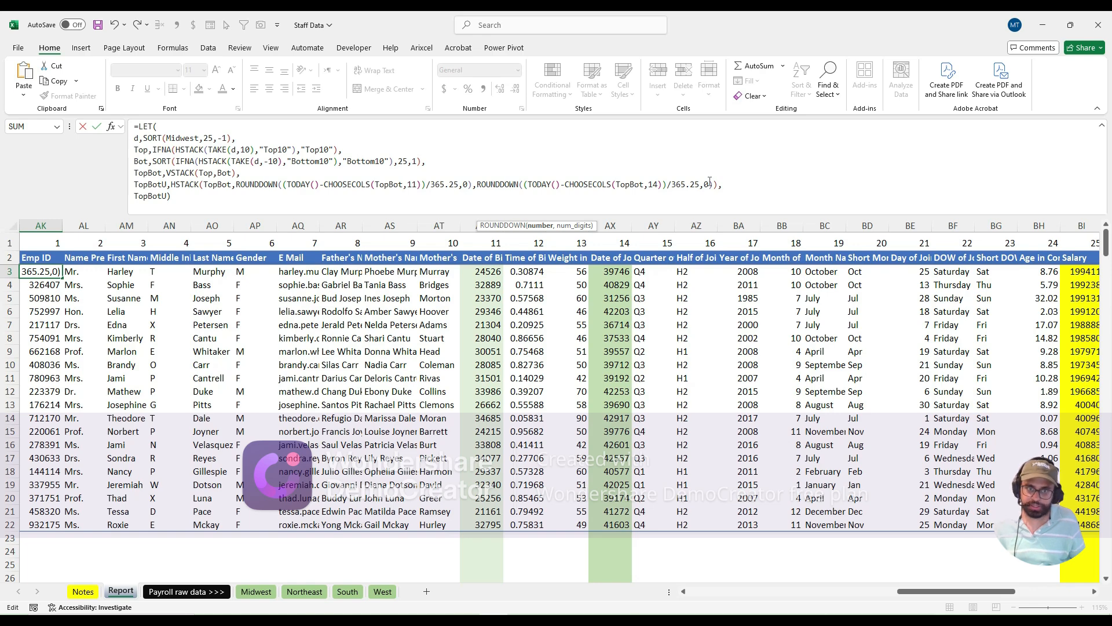
key("ctrl+Return")
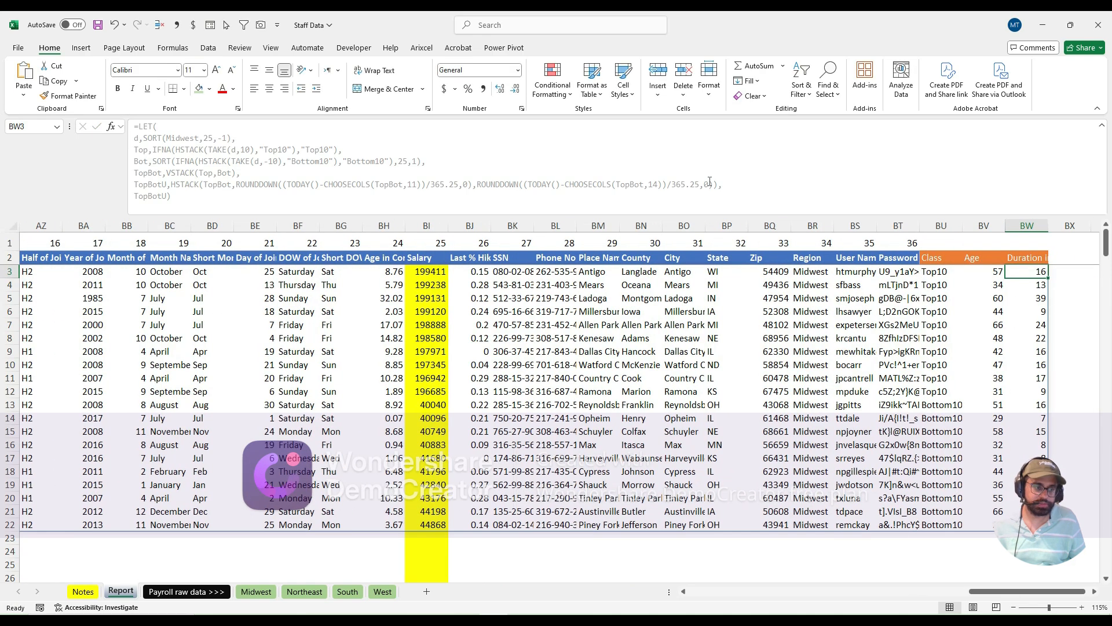
Step: Convert the duration in the AK3 LET formula to months by adding *12 after the second 365.25, and commit it
key("ctrl+Left")
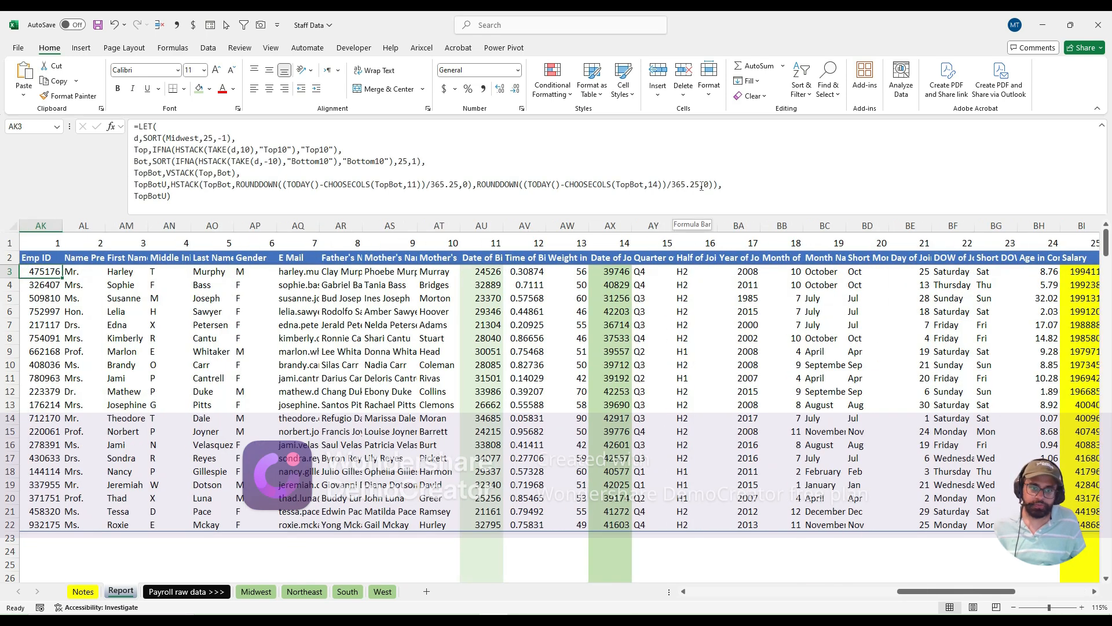
left_click(702, 186)
type("*12")
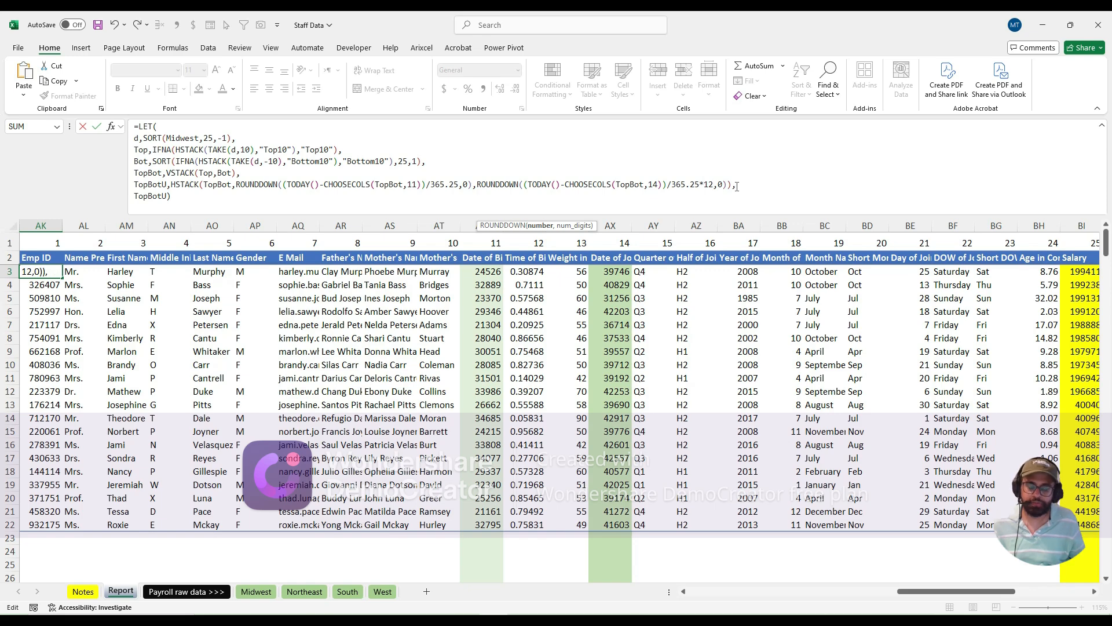
key("Return")
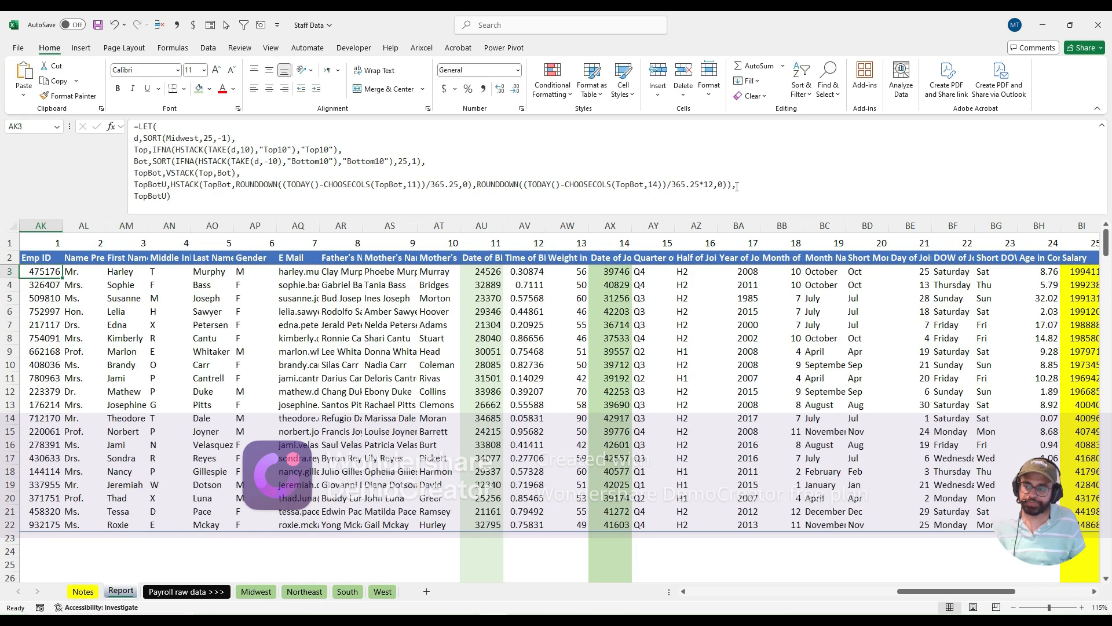
Step: Compare the calculated duration column in BW with the hardcoded Duration values in I3:I22
key("Up")
key("ctrl+Right")
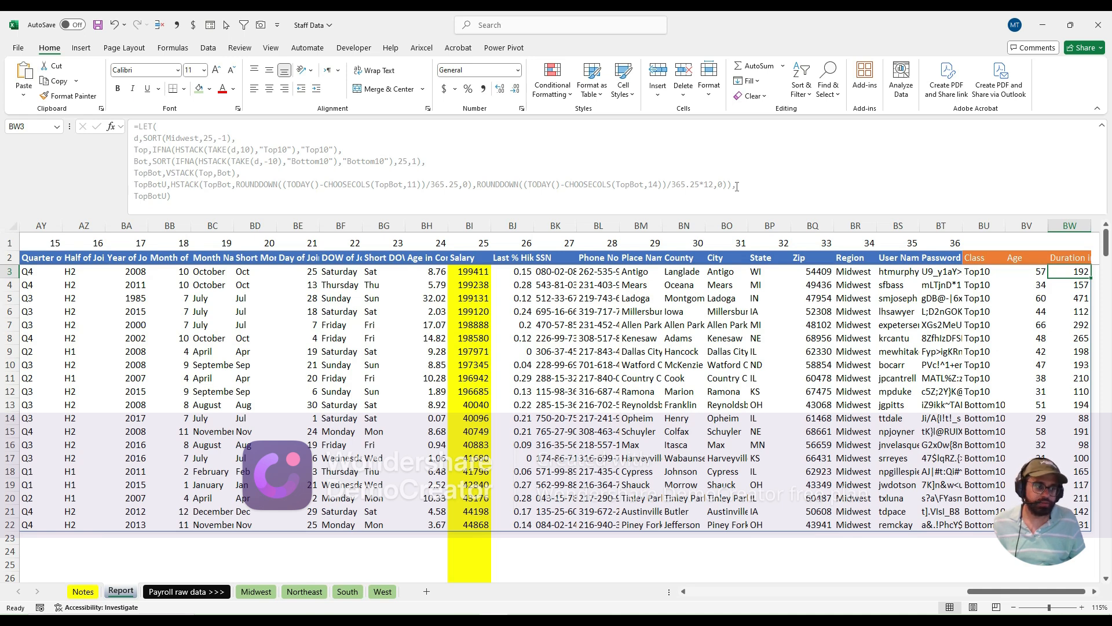
key("ctrl+shift+Down")
key("ctrl+Home")
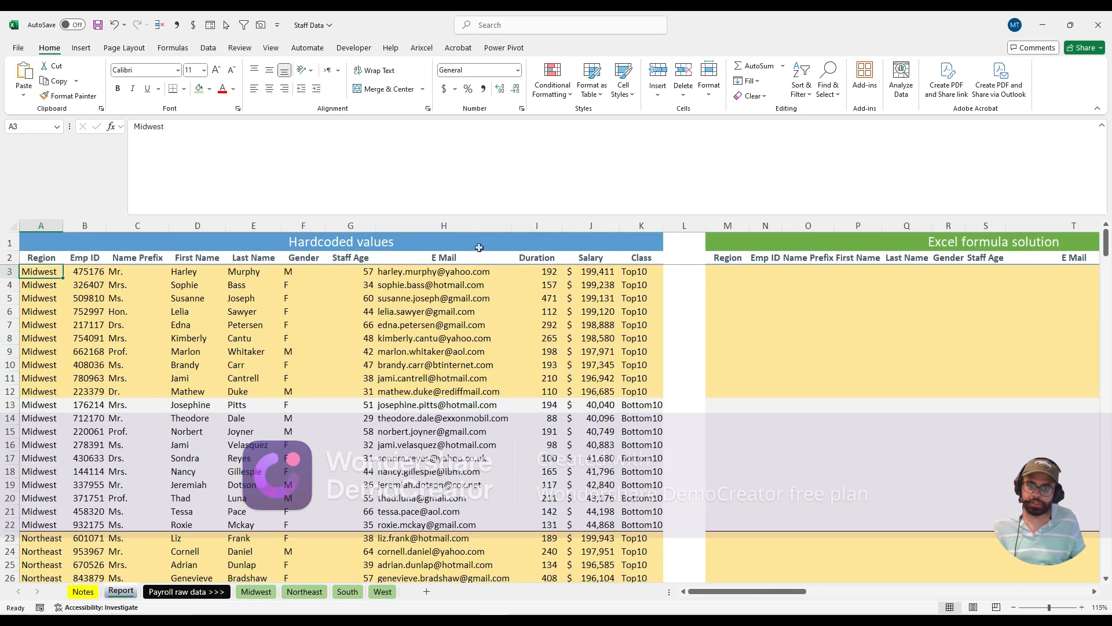
left_click(543, 273)
left_click(557, 524, "shift")
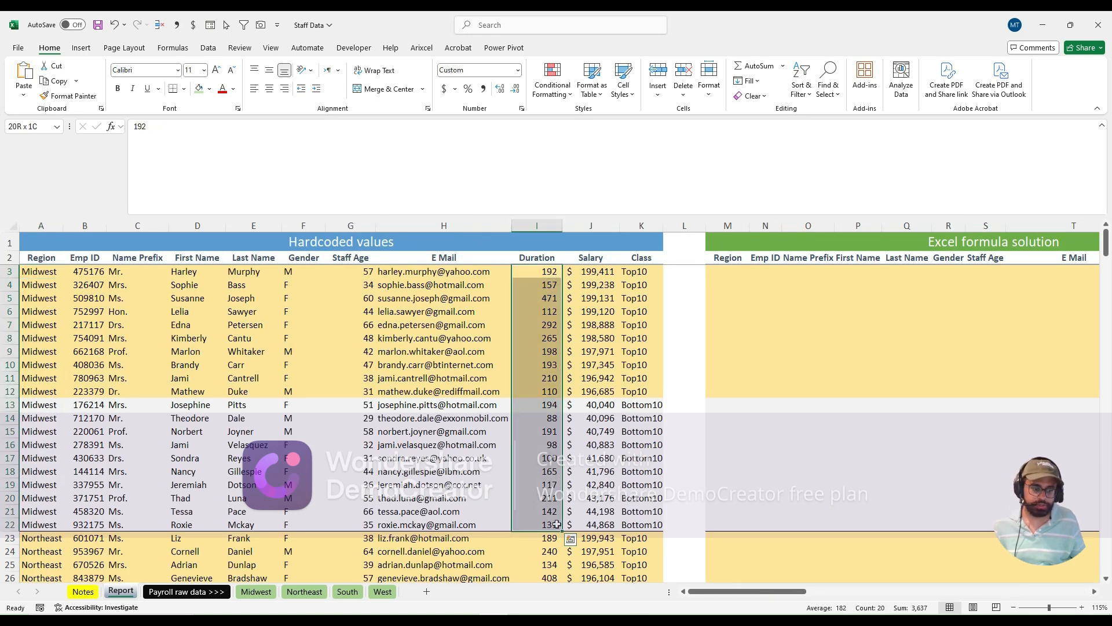
left_click(555, 409)
key("ctrl+Up")
key("Down")
key("Right")
key("Right")
key("Right")
key("Right")
key("Right")
key("Right")
key("Right")
key("Right")
key("Right")
key("Right")
key("Right")
key("Right")
key("Right")
key("Right")
key("Right")
key("Right")
key("Right")
key("Right")
key("Right")
key("Right")
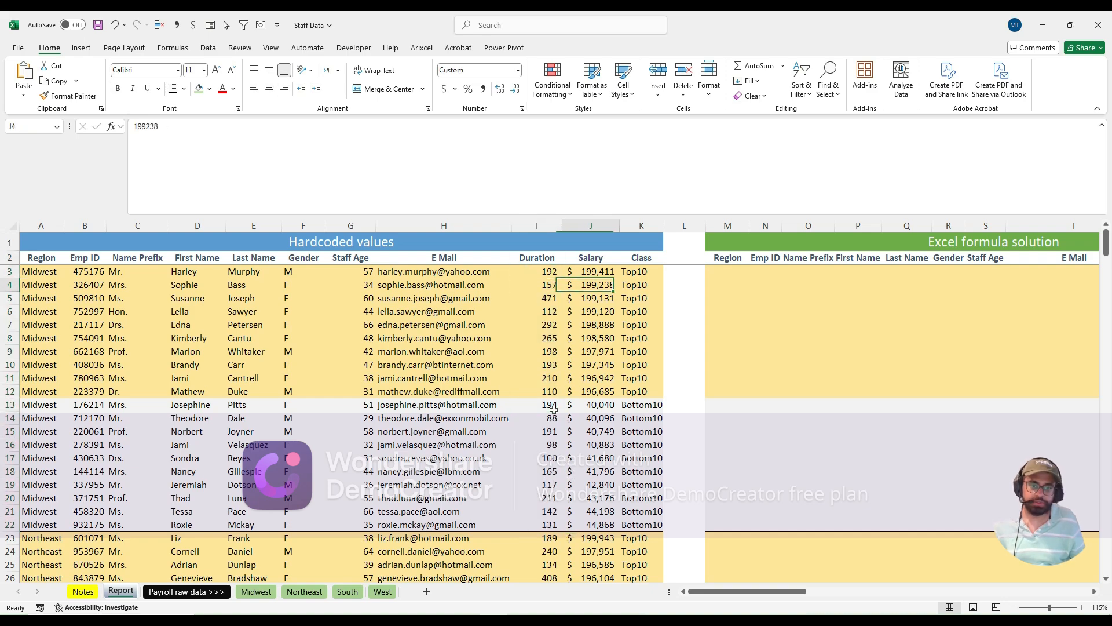
key("Right")
key("Right")
key("Right")
key("Right")
key("Right")
key("Right")
key("Right")
key("Right")
key("Right")
key("Right")
key("Right")
key("Right")
key("Right")
key("Right")
key("Right")
key("Right")
key("Right")
key("Right")
key("Right")
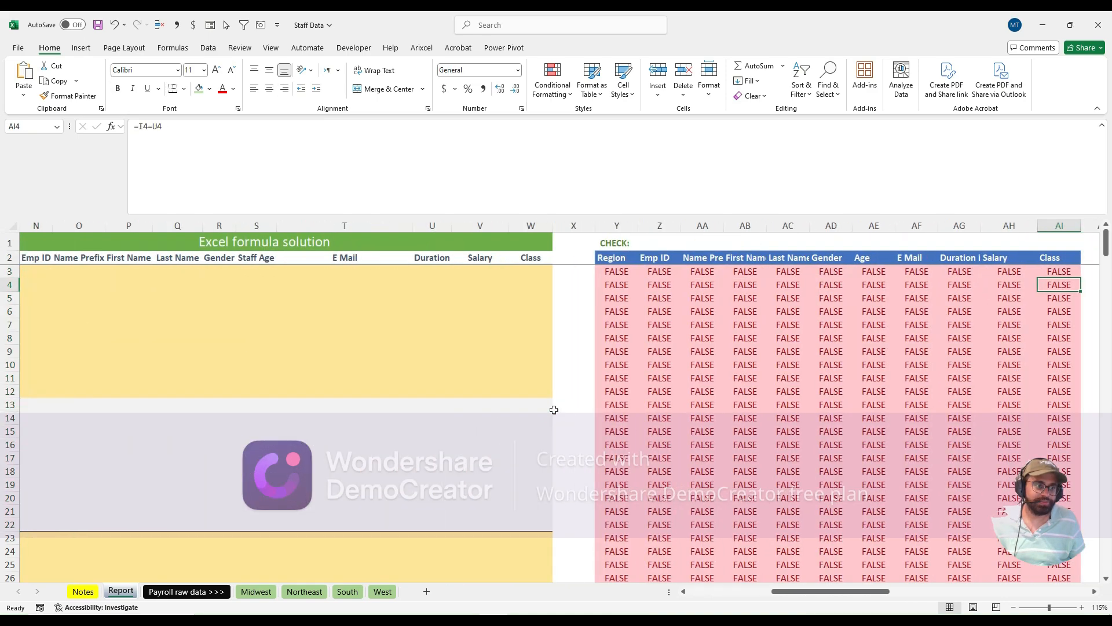
key("Right")
key("Right")
key("Right")
key("Right")
key("Right")
key("Right")
key("Right")
key("Right")
key("Right")
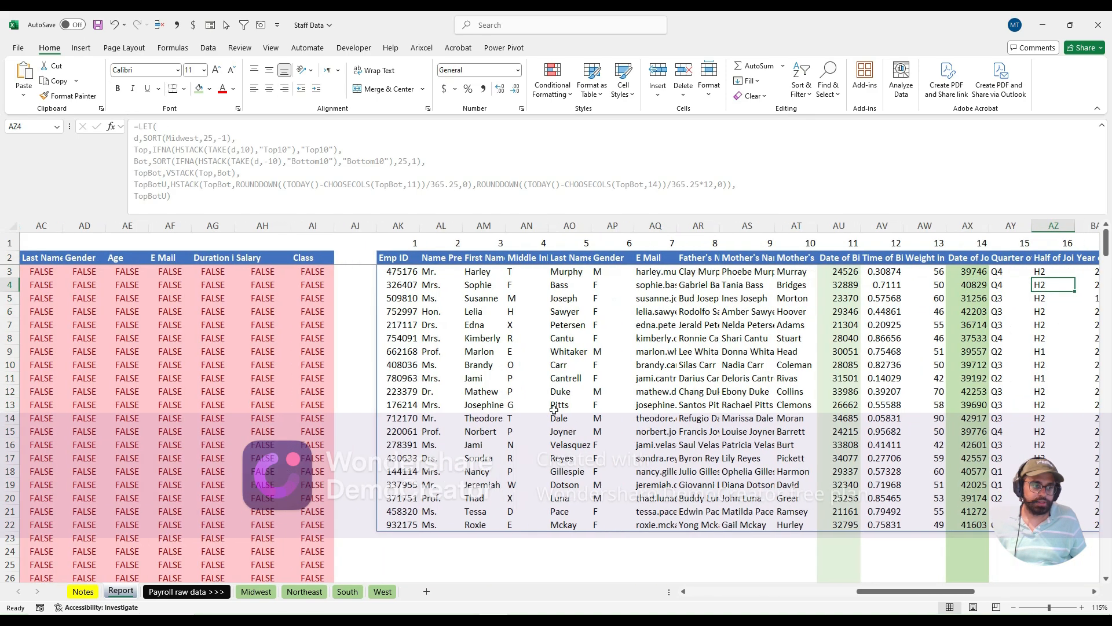
key("Right")
key("Right")
key("Right")
key("Right")
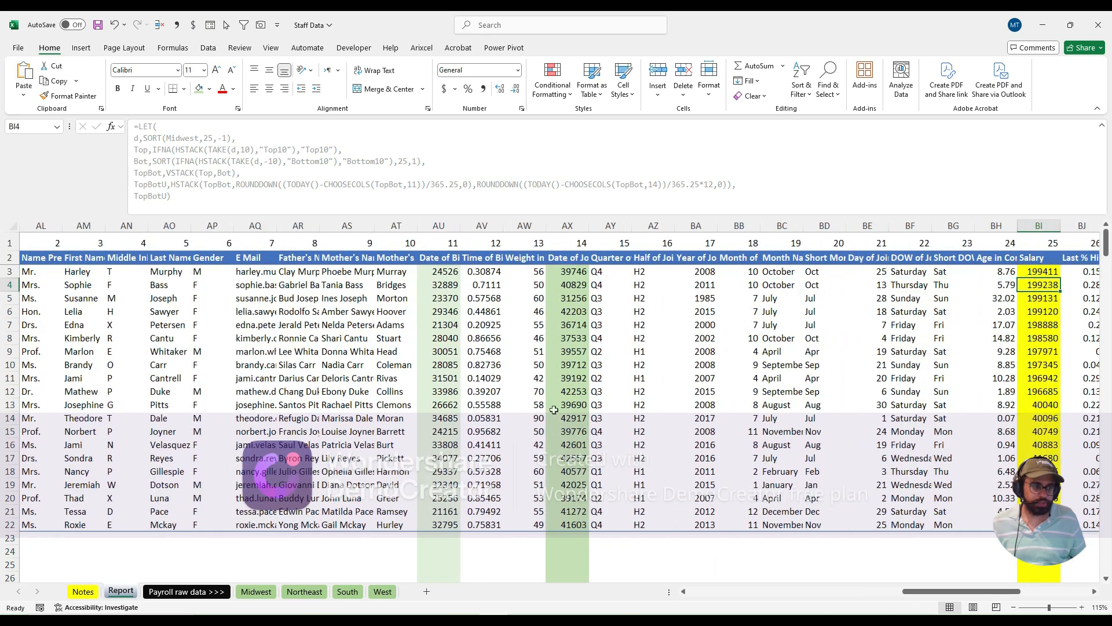
key("Up")
key("Up")
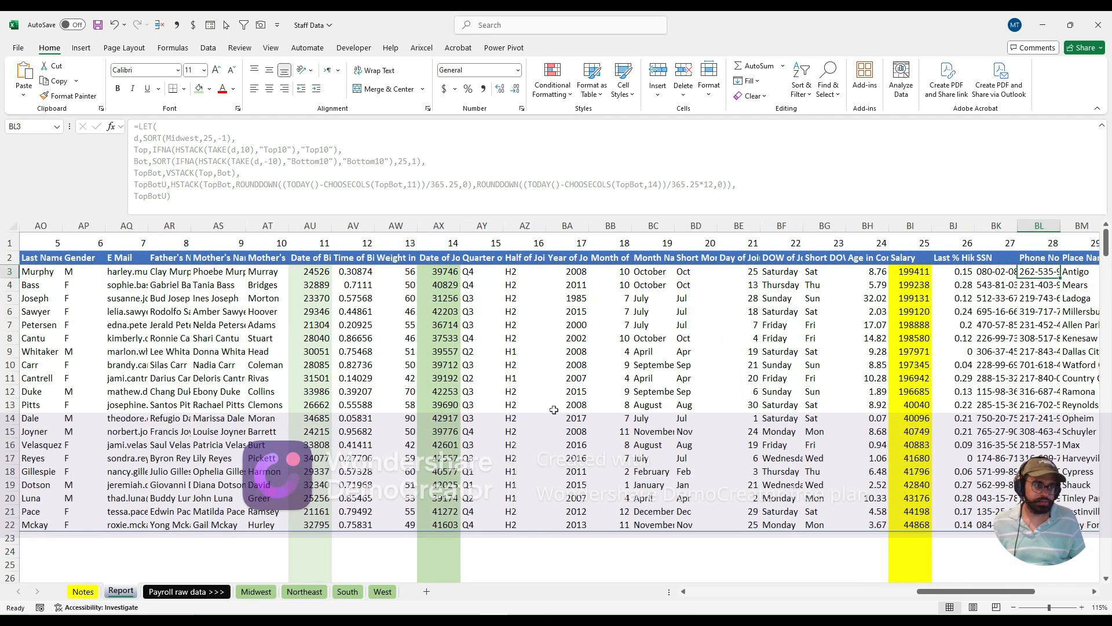
key("ctrl+Right")
key("Down")
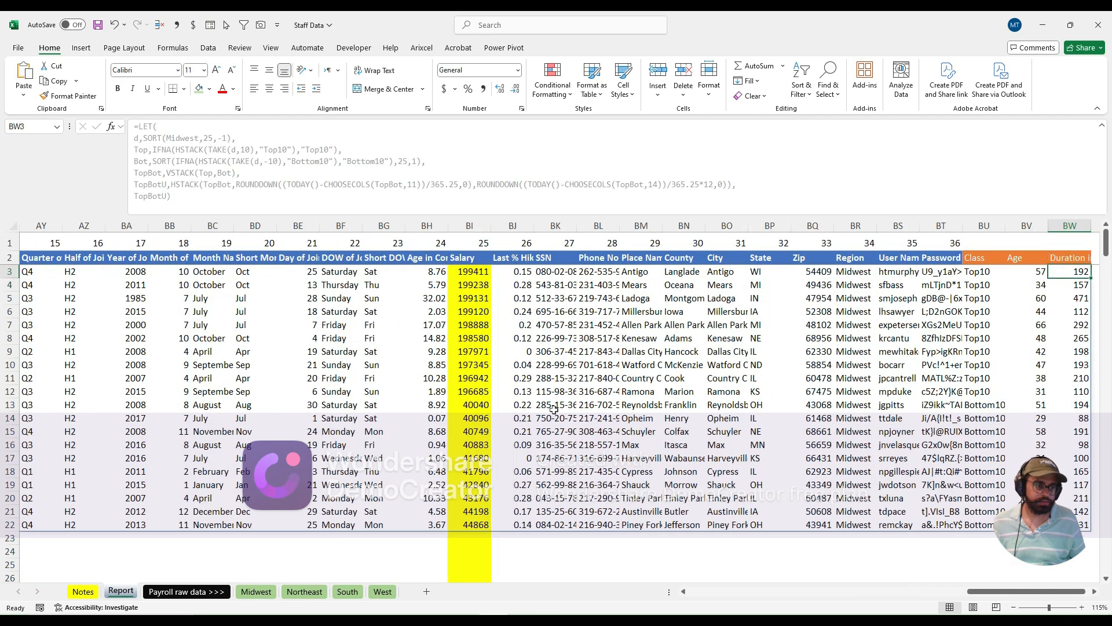
Step: Number the Class, Age and Duration in months columns 37, 38 and 39 in row 1, cells BU1 to BW1
key("Up")
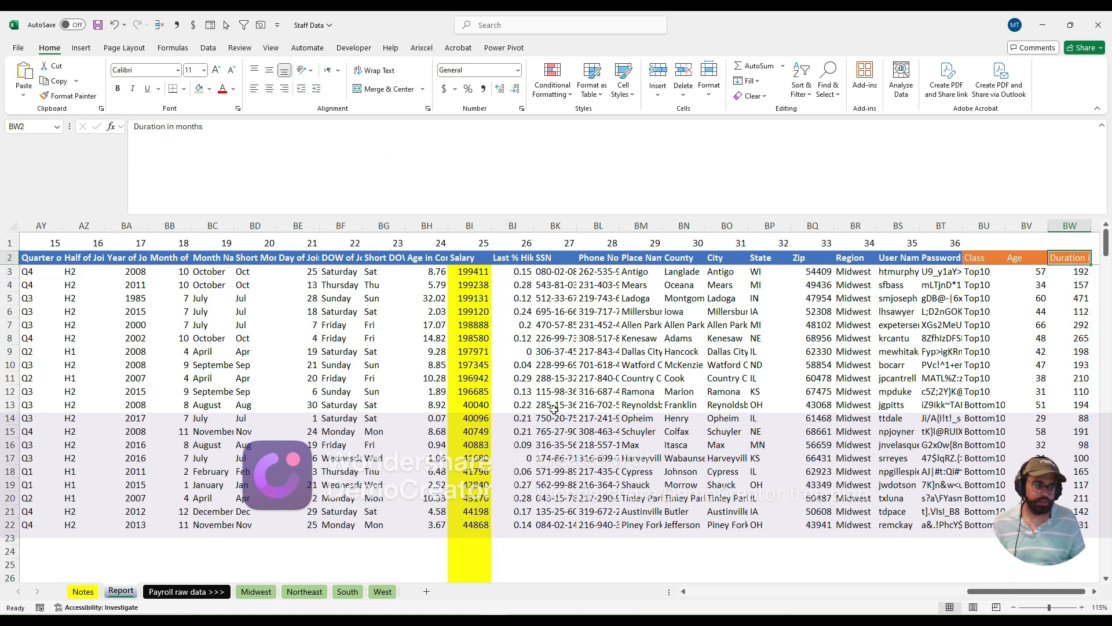
key("Left")
key("Left")
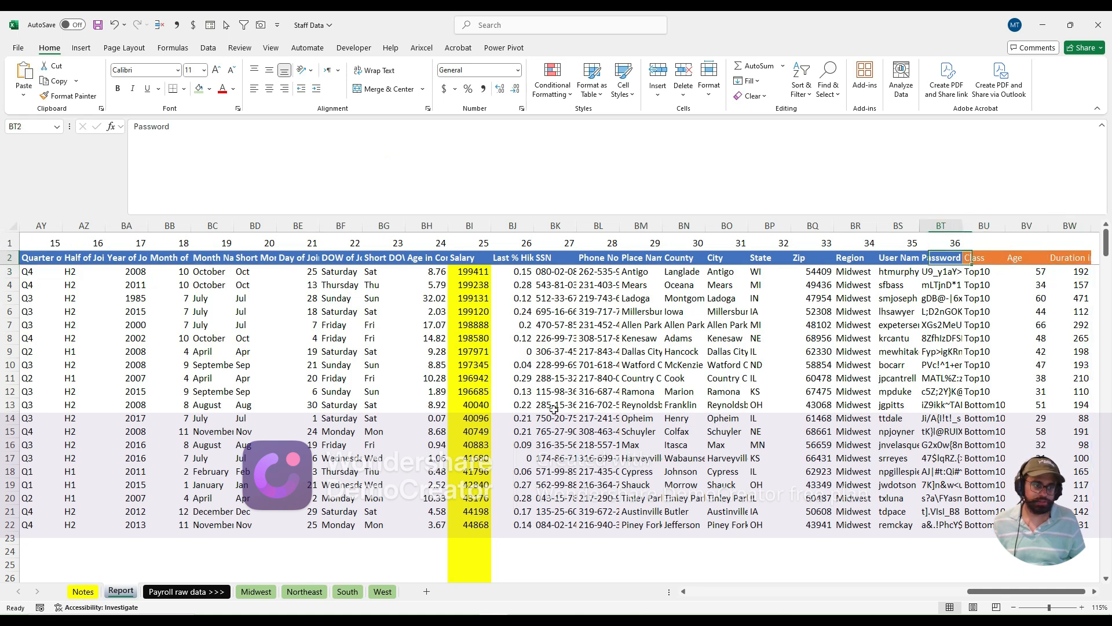
key("Up")
type("37")
key("Tab")
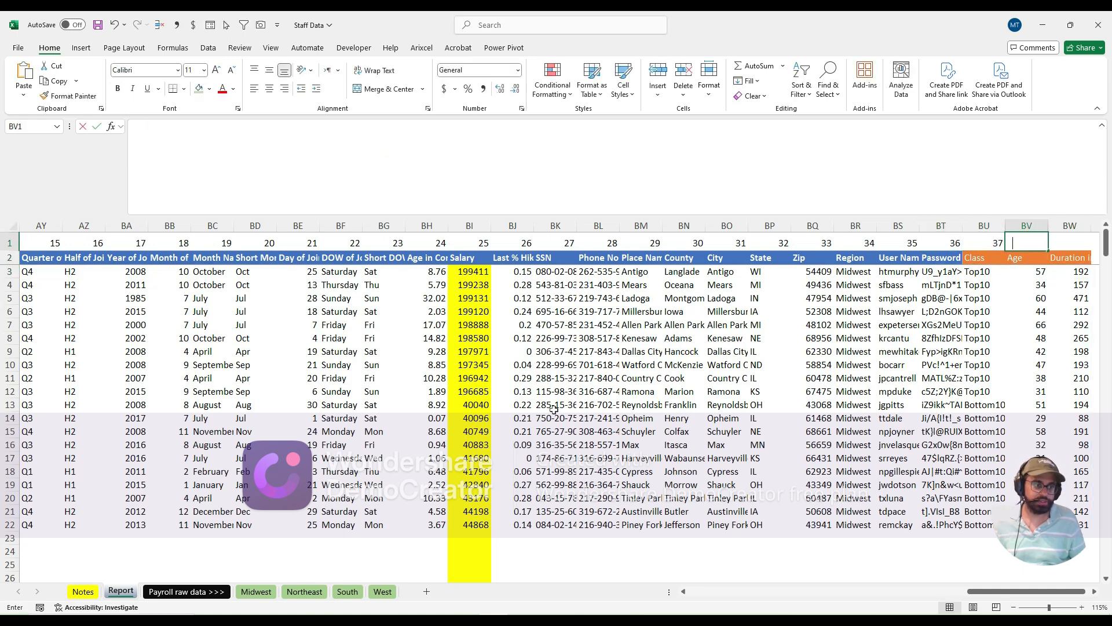
type("38")
key("Tab")
type("39")
key("Return")
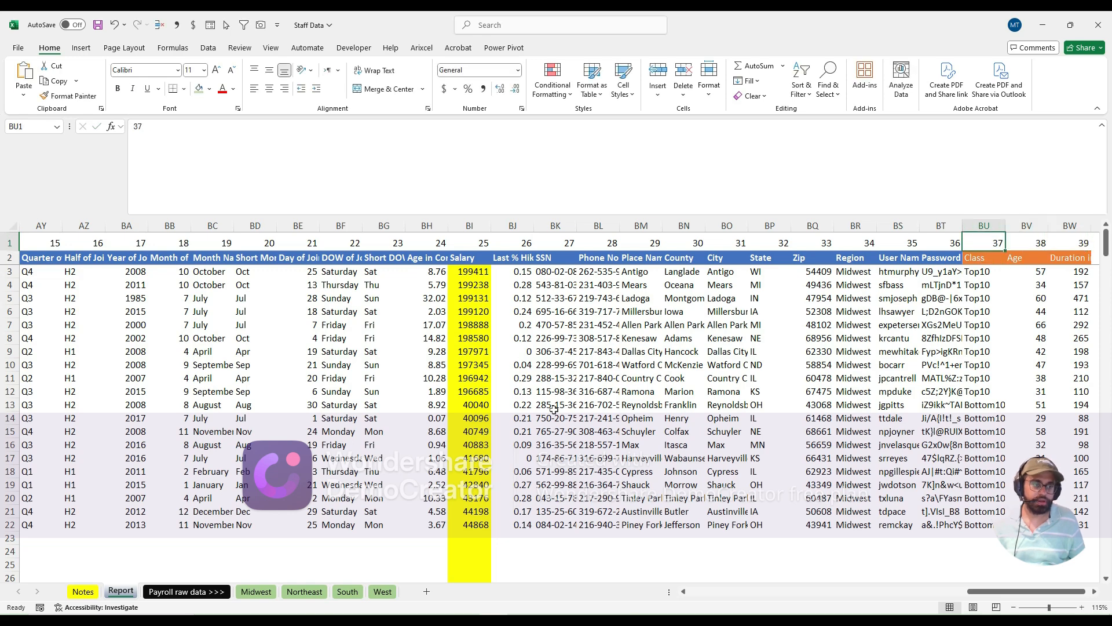
Step: Review the header row AK2:BW2 across all numbered columns and the LET formula in AK3
key("ctrl+Left")
key("Left")
key("Down")
key("Down")
key("Right")
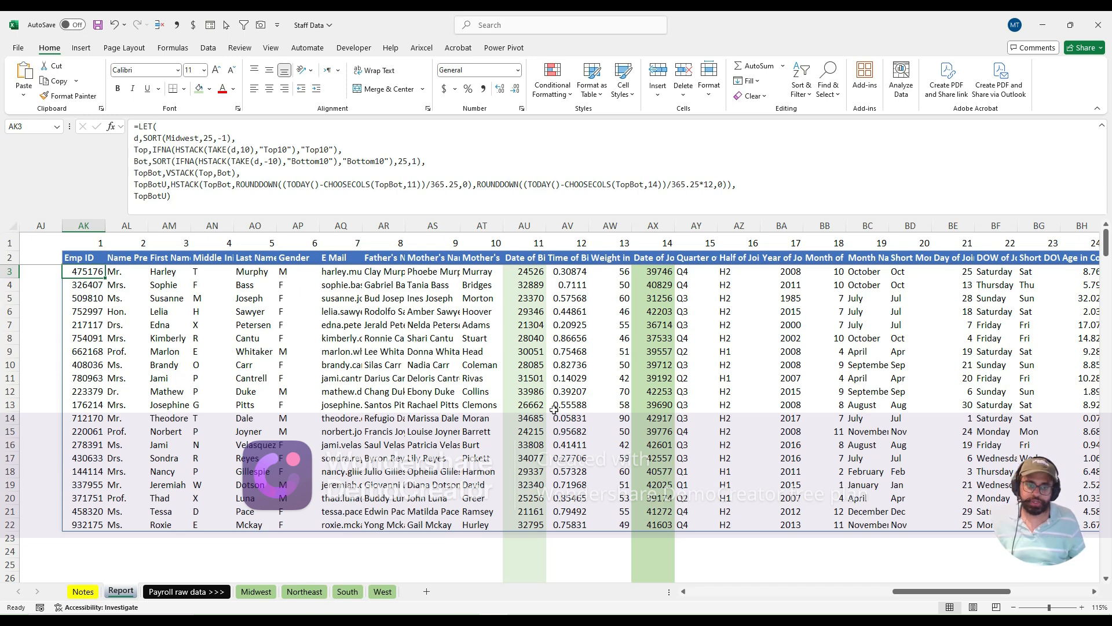
key("Up")
key("ctrl+shift+Right")
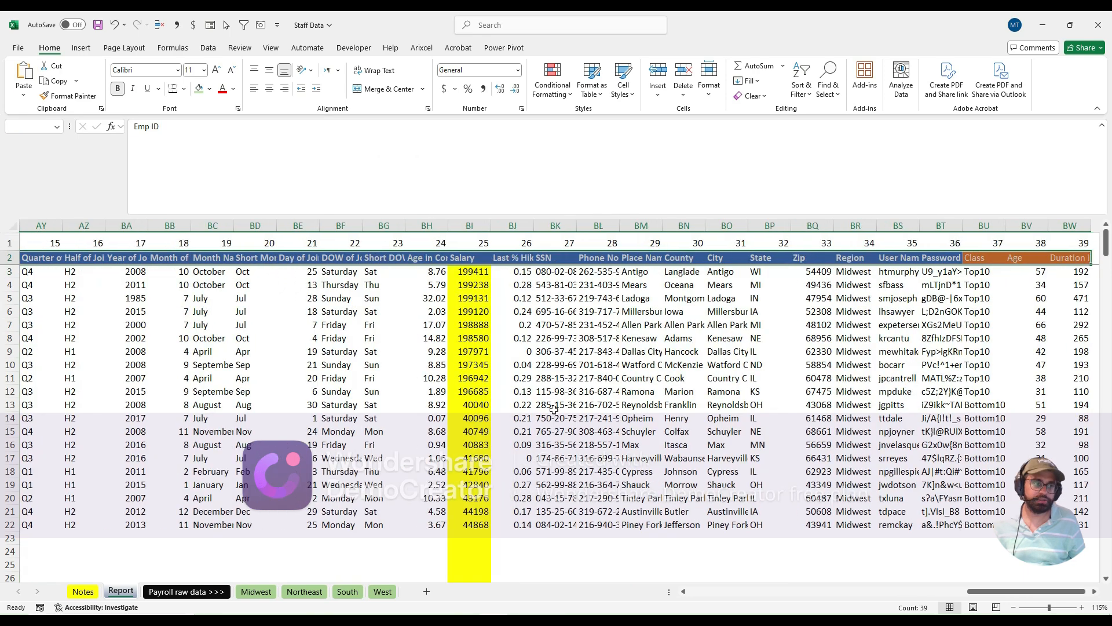
key("ctrl+shift+Left")
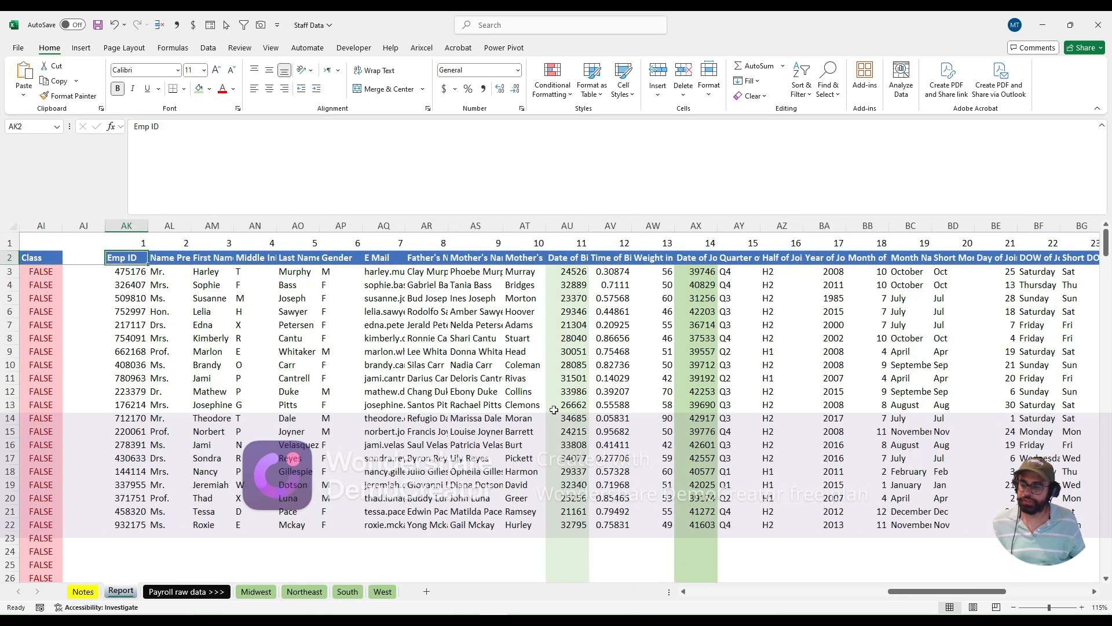
left_click(123, 274)
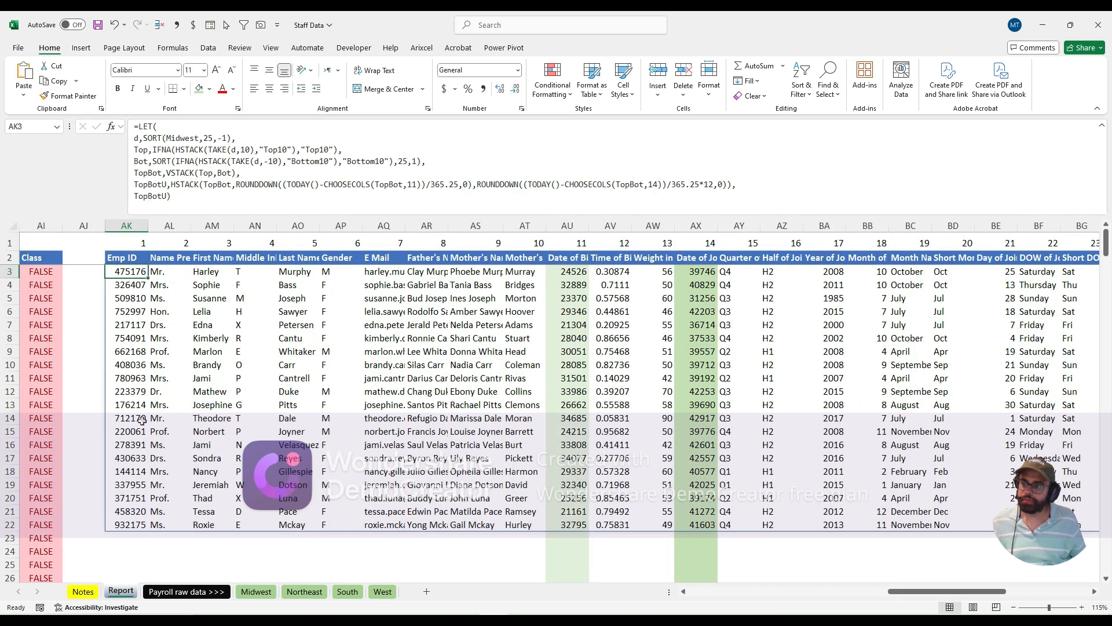
Step: Copy the 11 selected reporting column names, B15:B25, from the Notes sheet
left_click(83, 591)
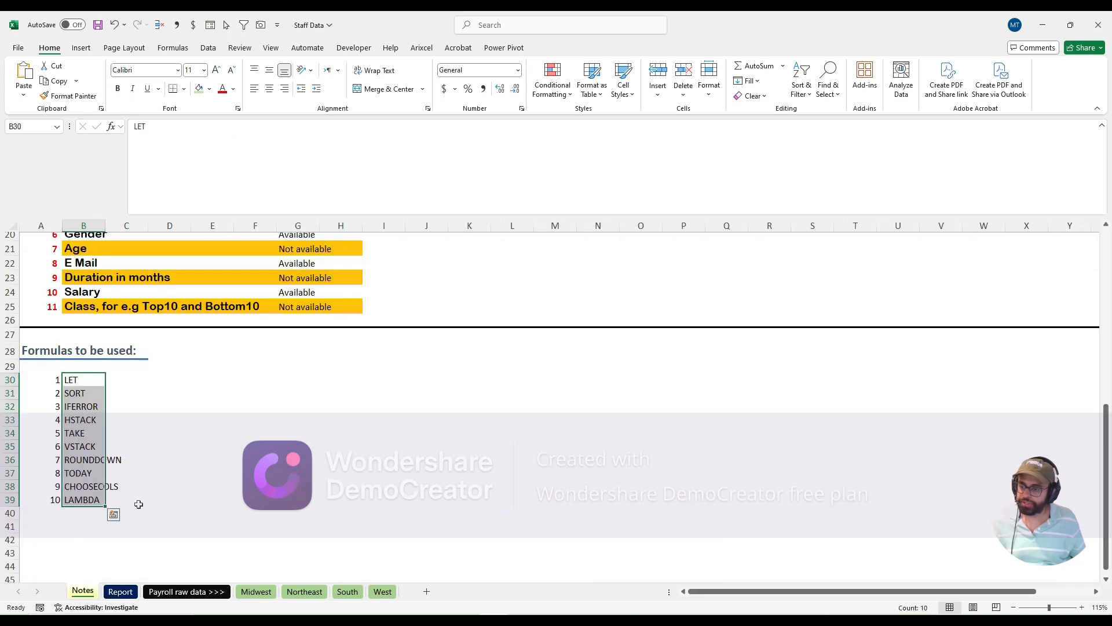
scroll(179, 424, "up", 3)
left_click(73, 281)
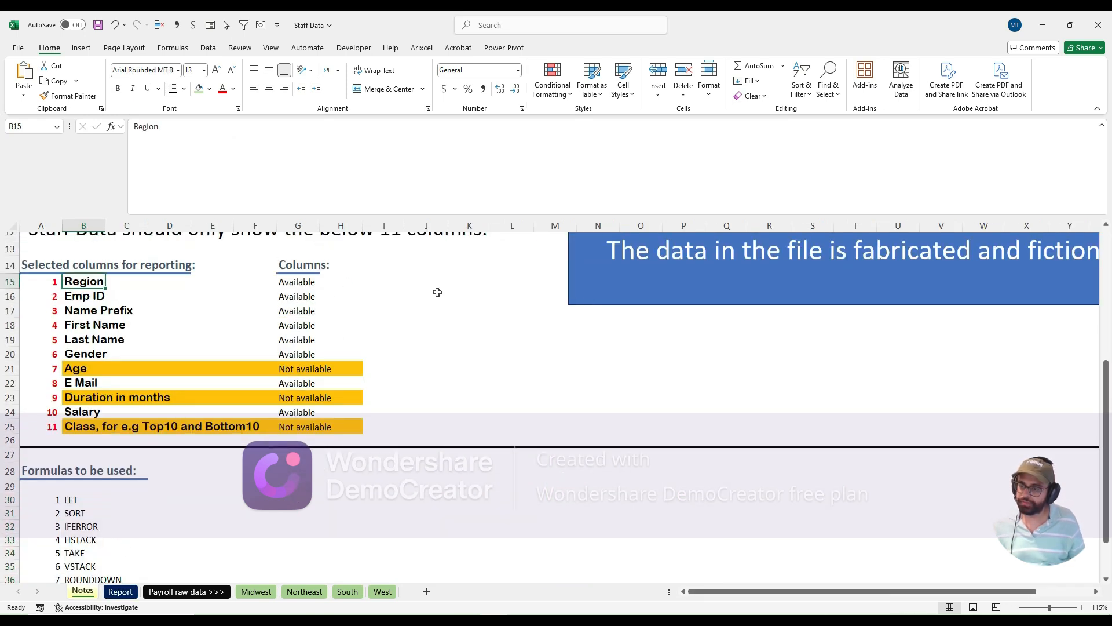
key("ctrl+shift+Down")
key("ctrl+c")
Step: Paste the copied column names as values only into the Report sheet below the data, starting at AK24
key("ctrl+Page_Down")
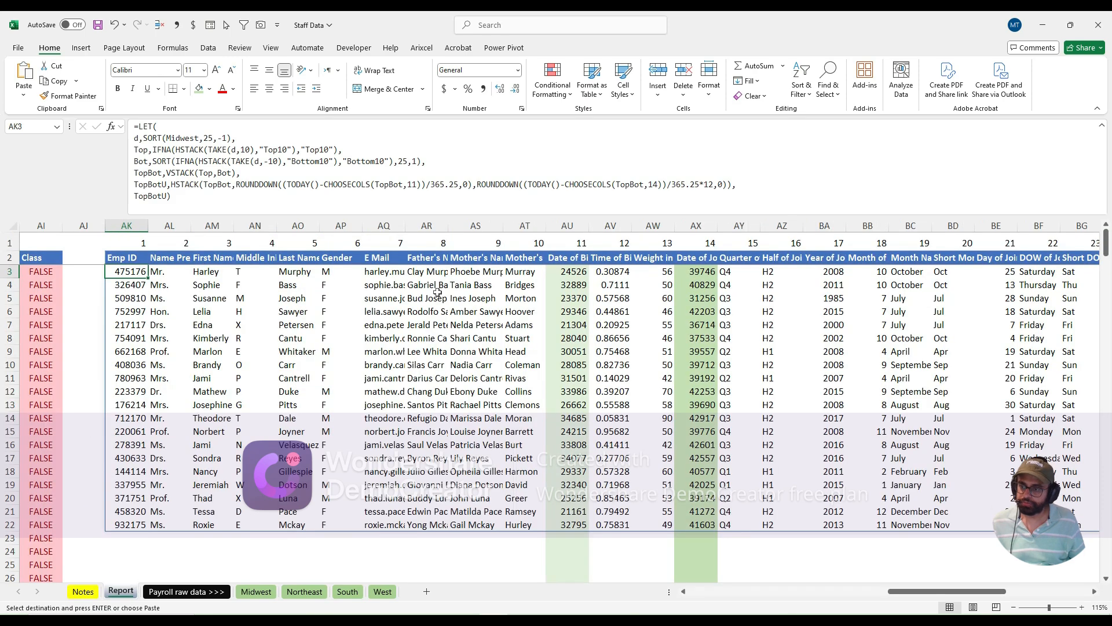
key("ctrl+Down")
key("Down")
key("Down")
scroll(369, 369, "down", 3)
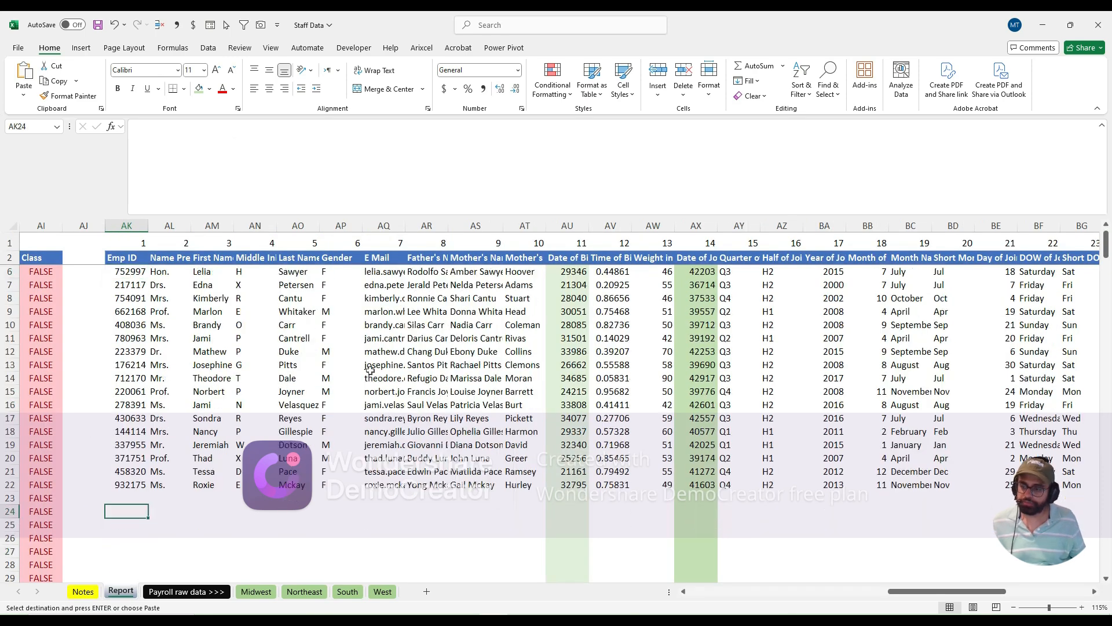
key("ctrl+v")
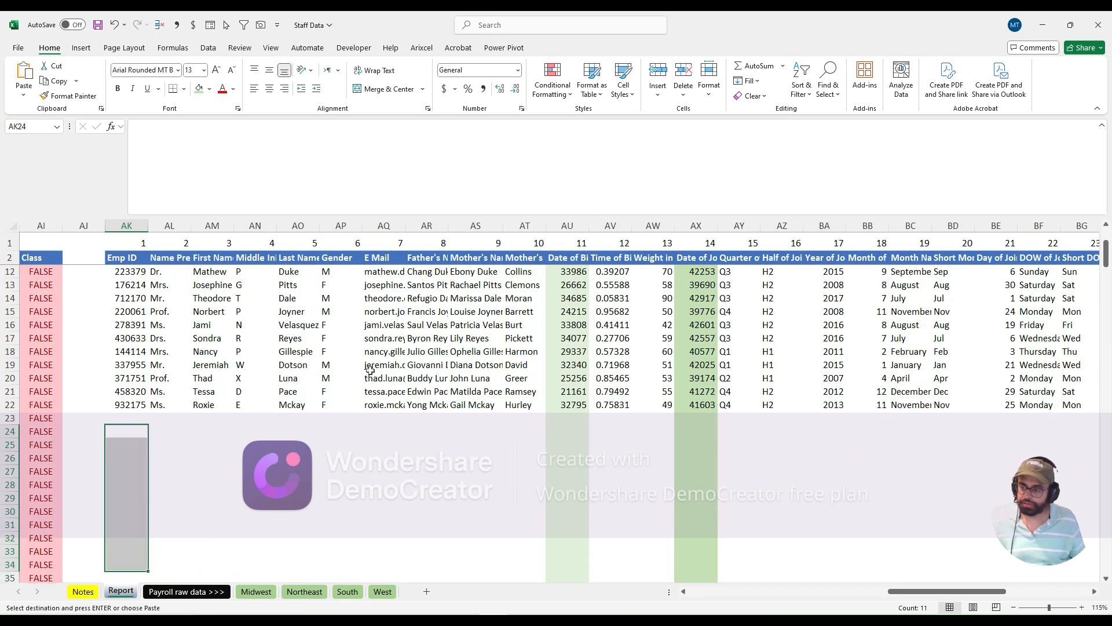
key("ctrl+z")
key("ctrl+alt+v")
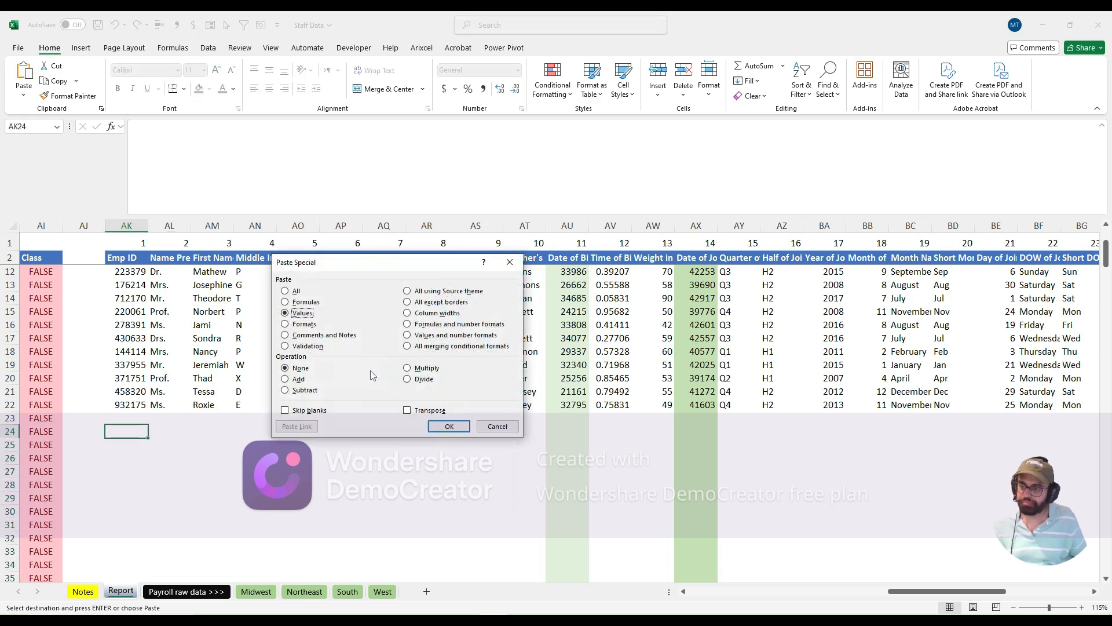
left_click(449, 426)
Step: Shorten the last pasted label in AK34 to Class and select the whole label list AK24:AK34
scroll(189, 511, "down", 1)
left_click(133, 525)
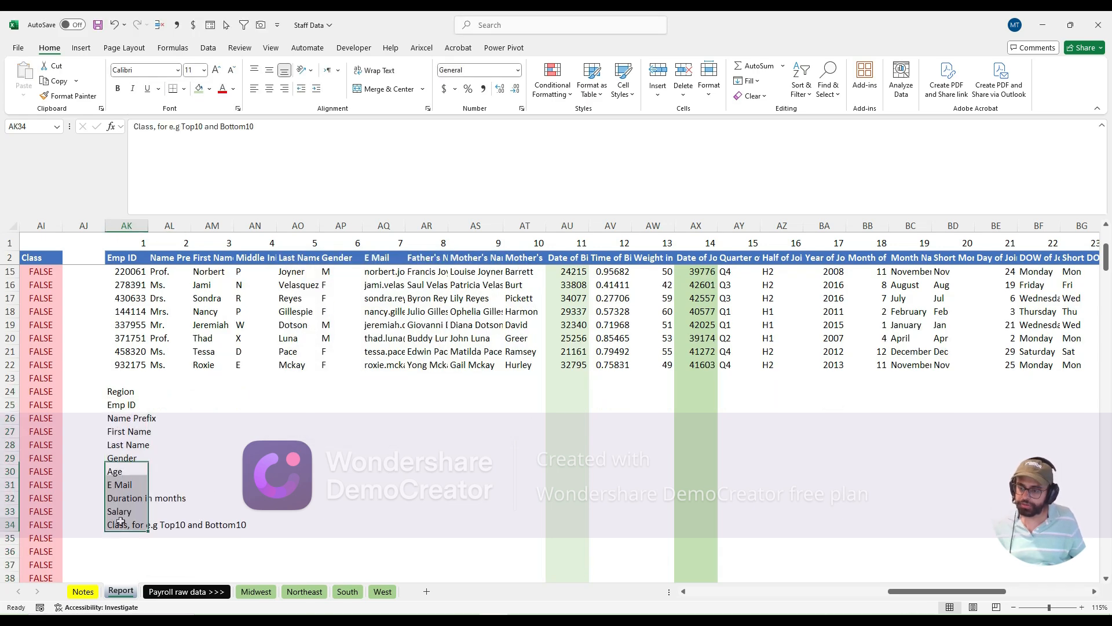
left_click(172, 132)
left_click_drag(155, 126, 266, 128)
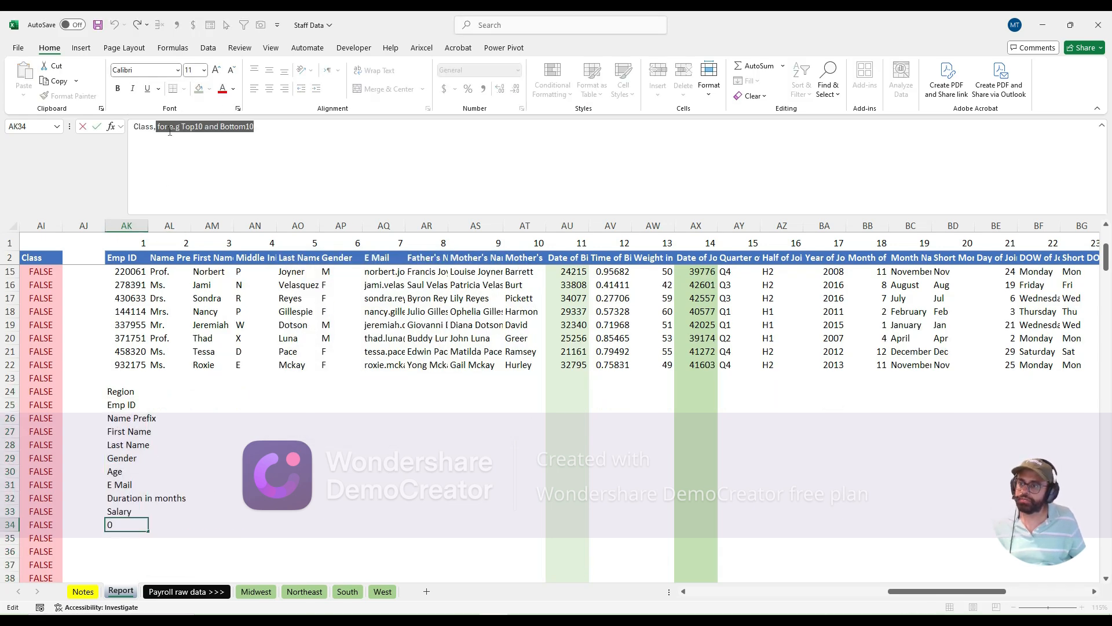
key("BackSpace")
key("Return")
key("ctrl+Up")
key("ctrl+Up")
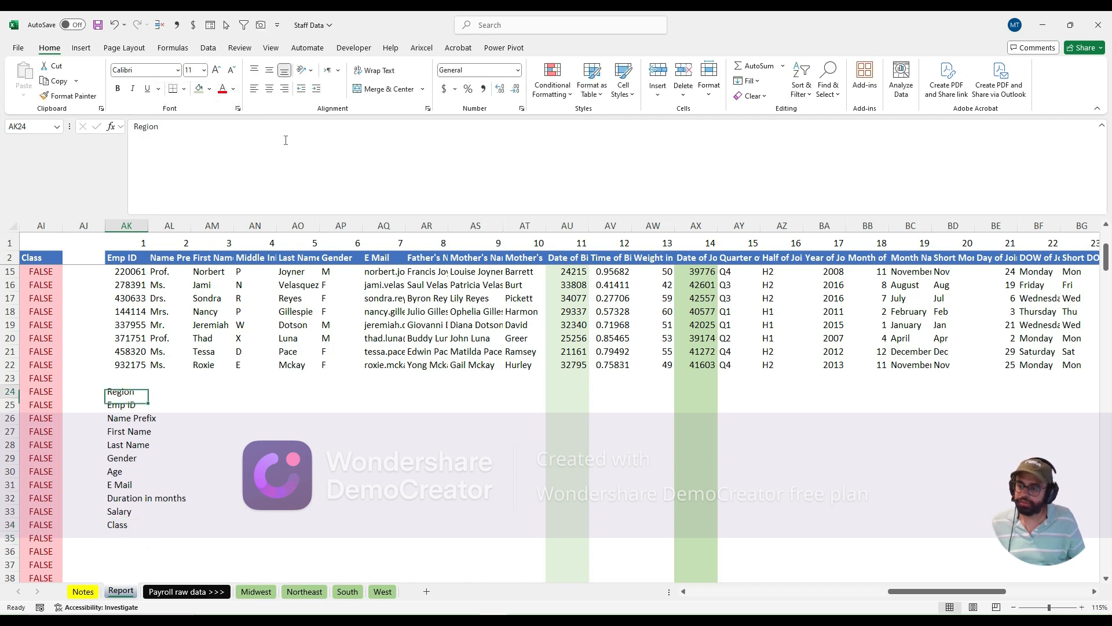
key("ctrl+shift+Down")
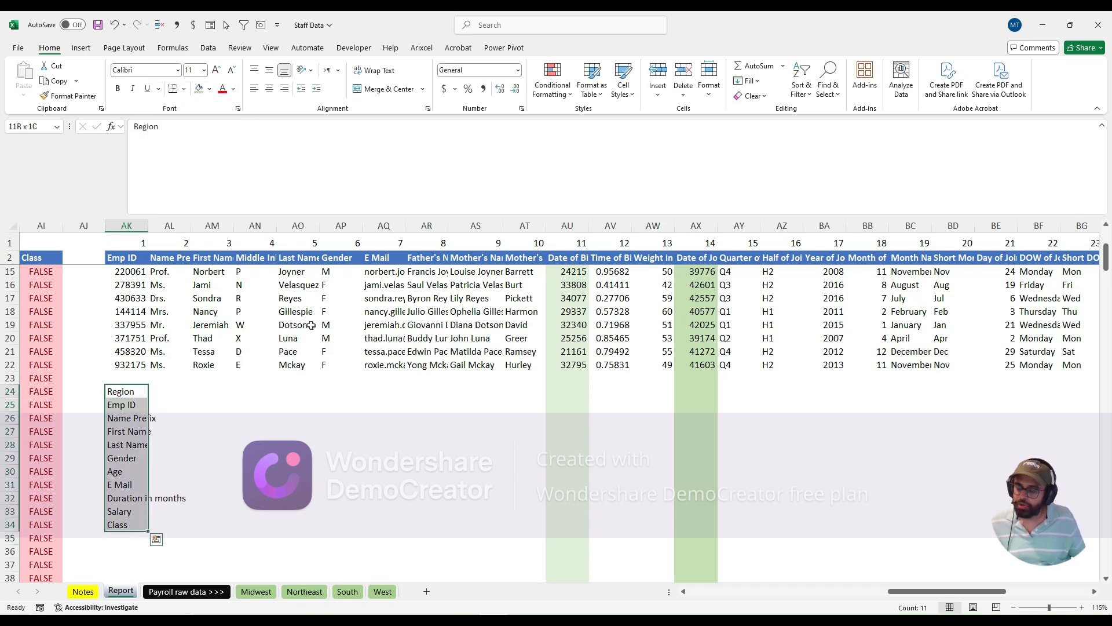
Step: Insert the CHOOSECOLS function in front of TopBotU on the last line of the AK3 LET formula
scroll(312, 323, "up", 3)
scroll(311, 325, "up", 3)
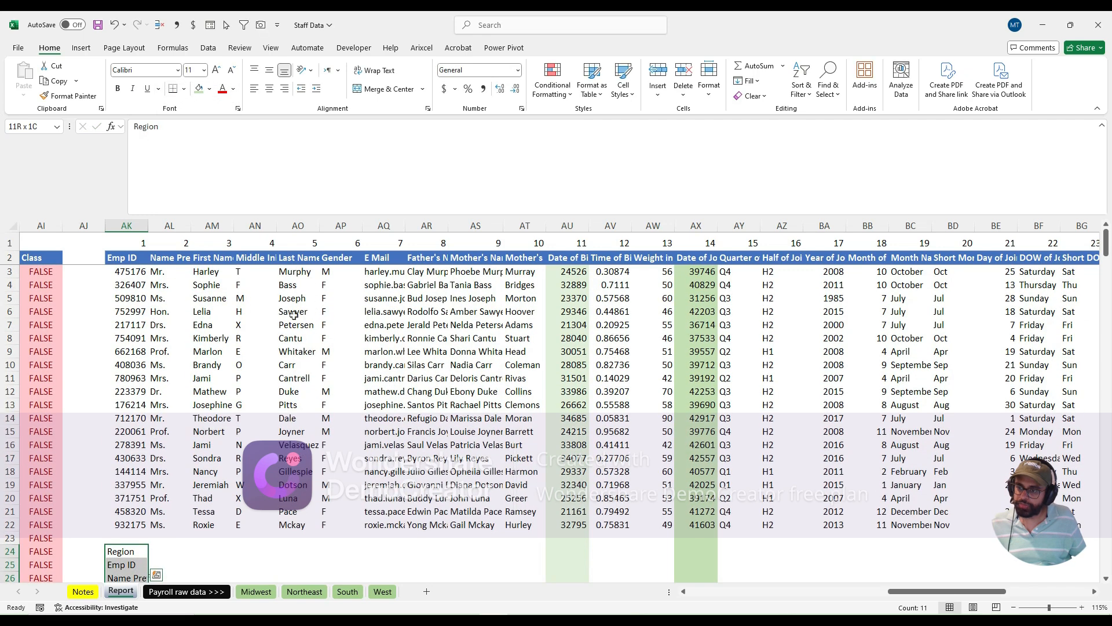
left_click(135, 272)
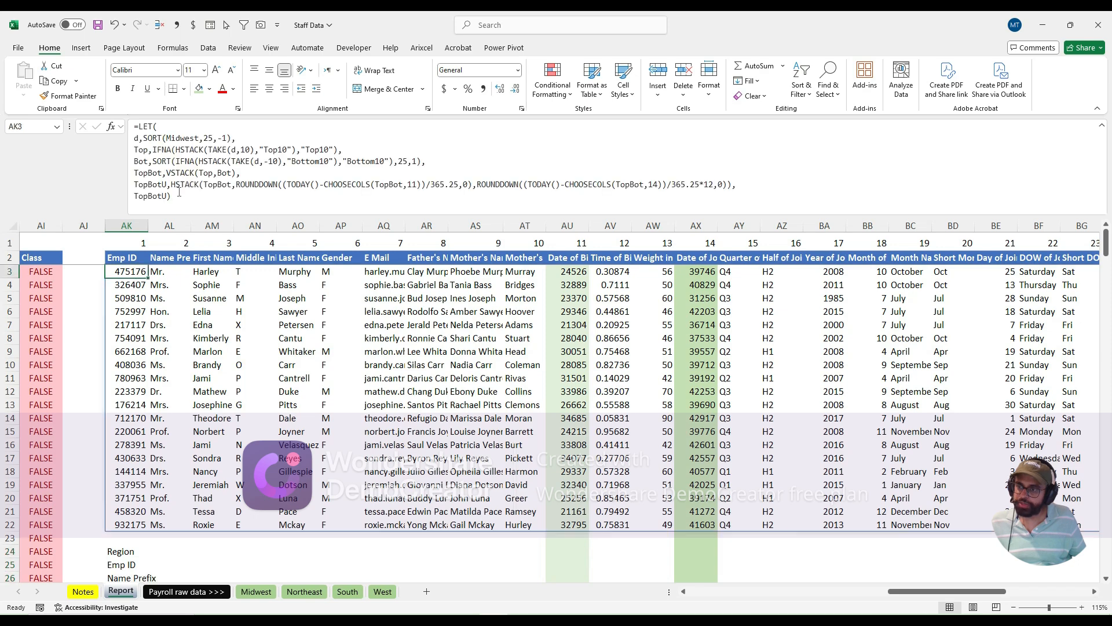
left_click(134, 197)
type("chi")
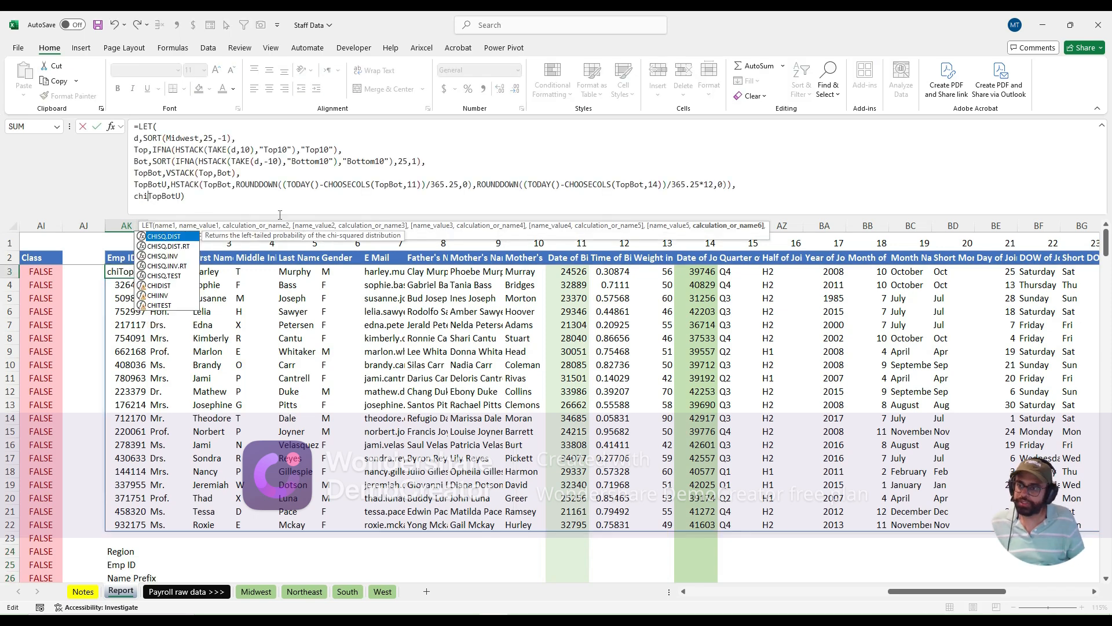
key("BackSpace")
key("Down")
key("Down")
key("Down")
key("Down")
key("Down")
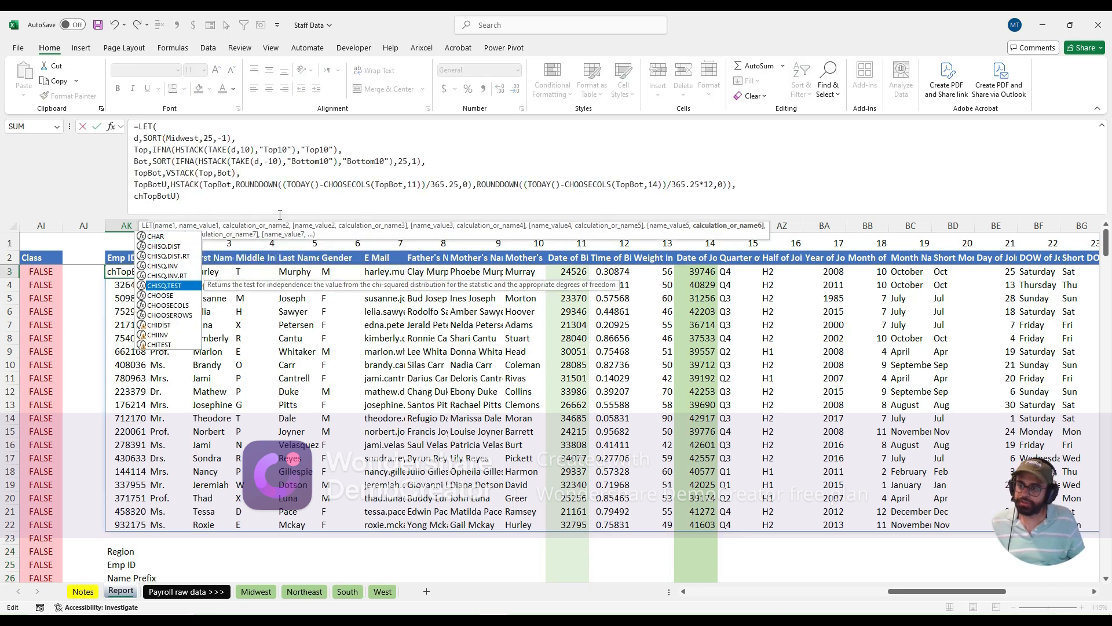
key("Down")
key("Down")
key("Tab")
key("End")
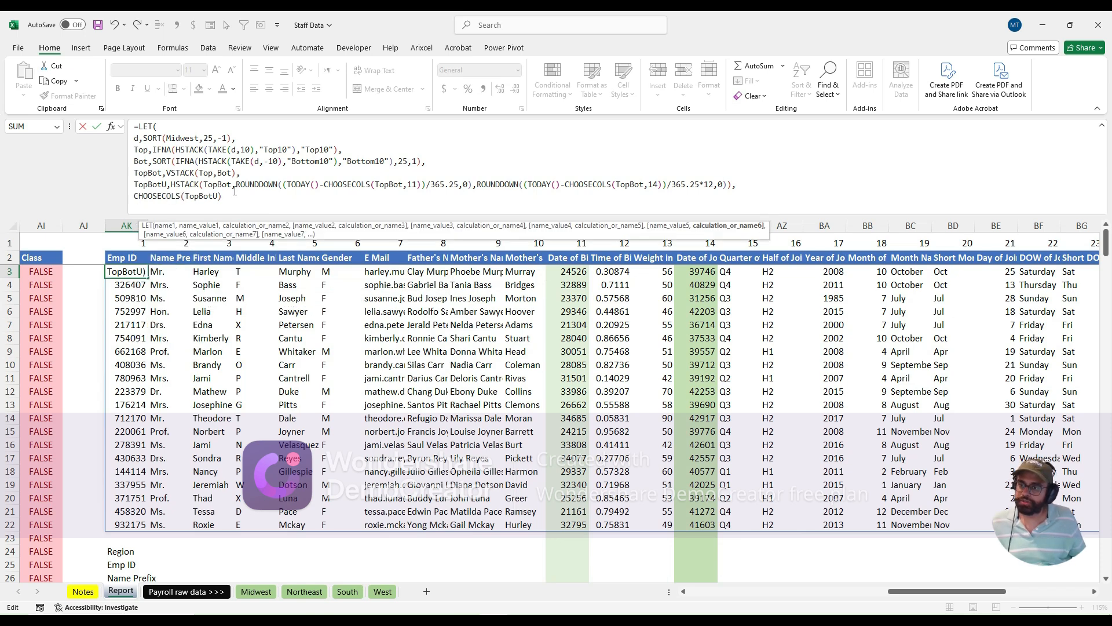
Step: Complete the last line as CHOOSECOLS(TopBotU,1)) and commit the LET formula in AK3
key("BackSpace")
type(",")
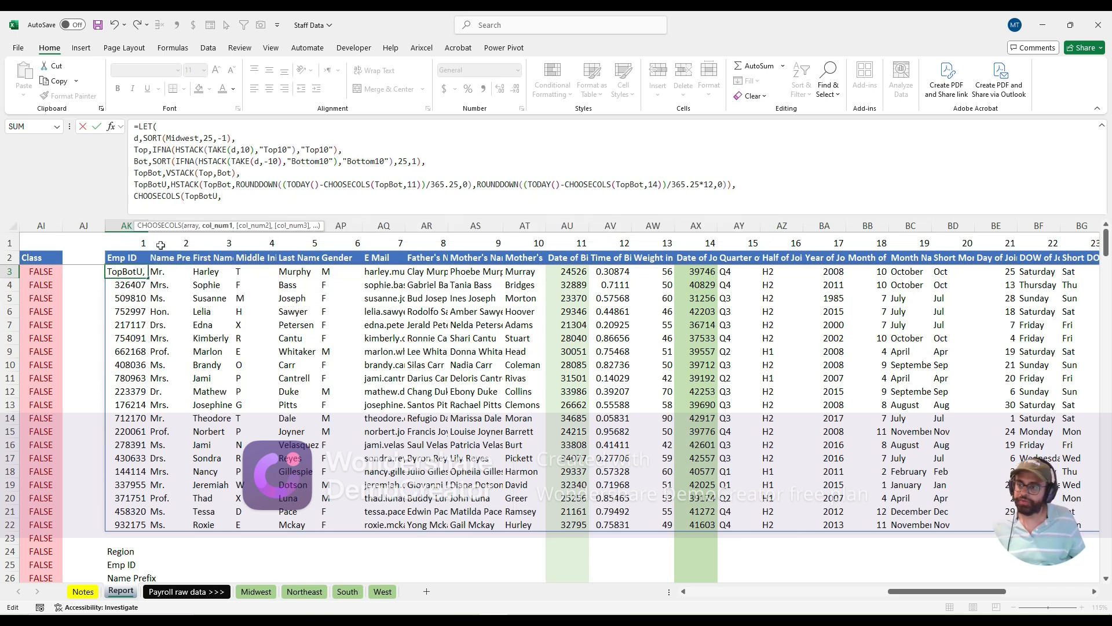
type("1)")
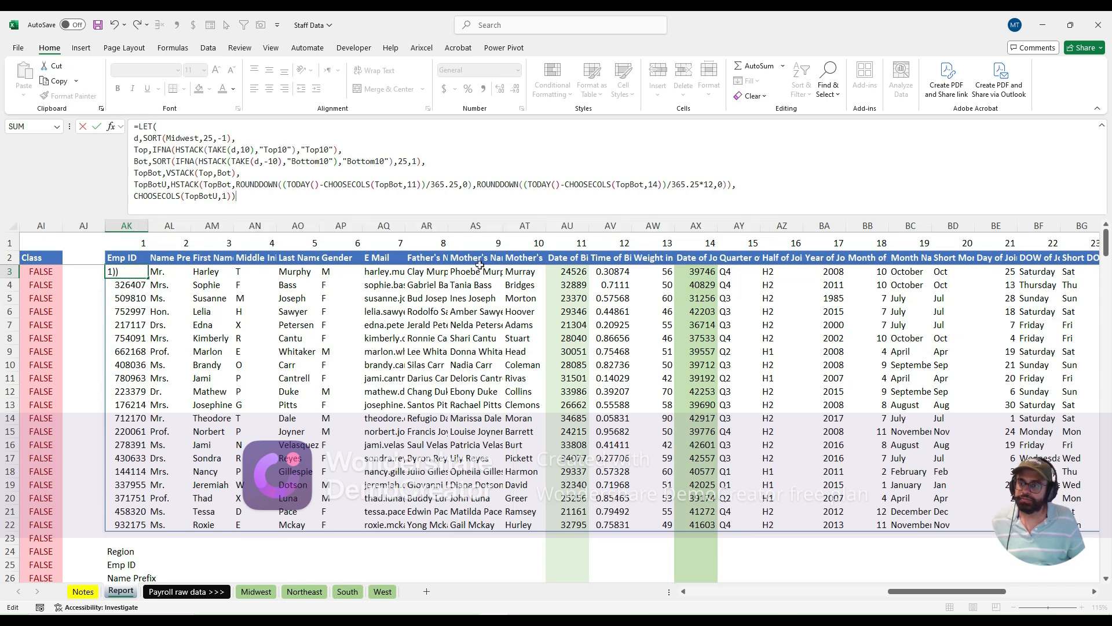
key("ctrl+Return")
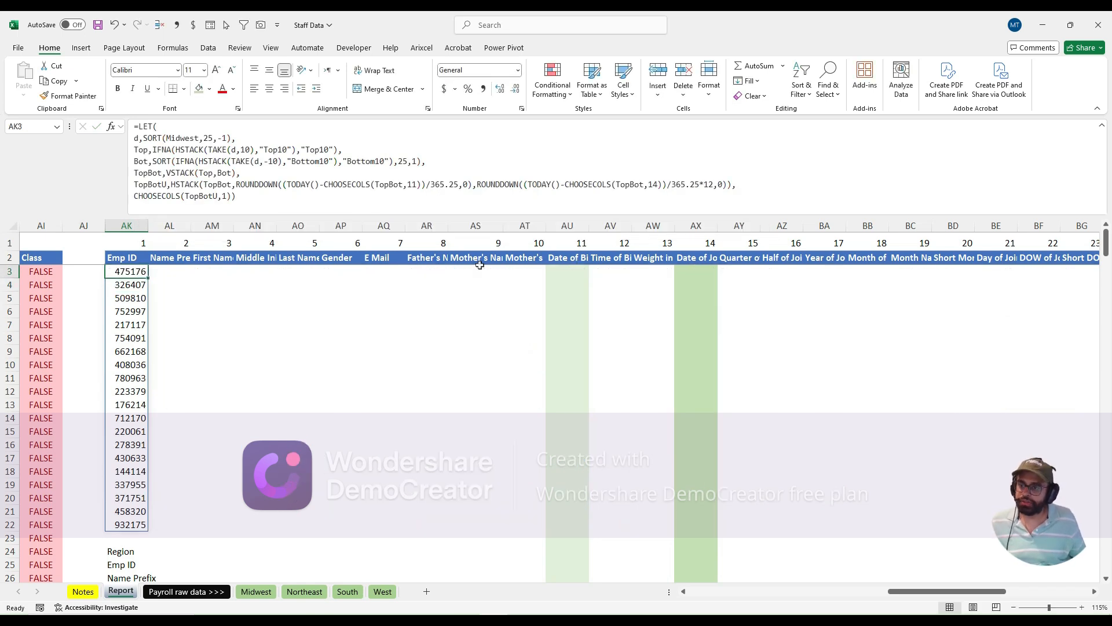
Step: Try adding column 2 to the CHOOSECOLS selection in AK3, and undo both CHOOSECOLS edits
left_click(230, 196)
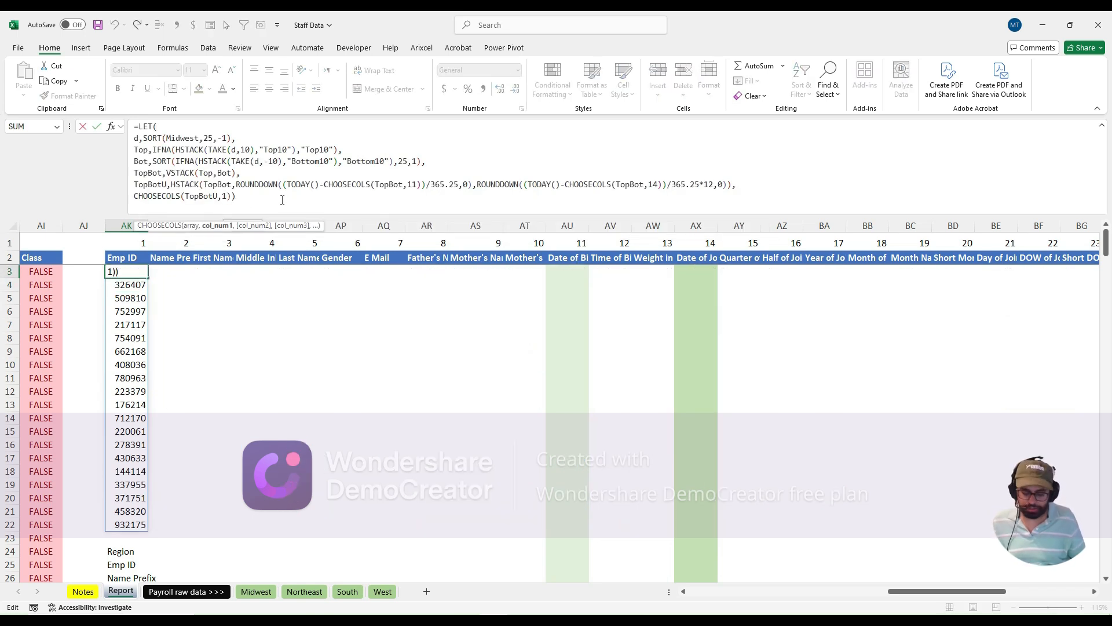
type(",2")
key("ctrl+Return")
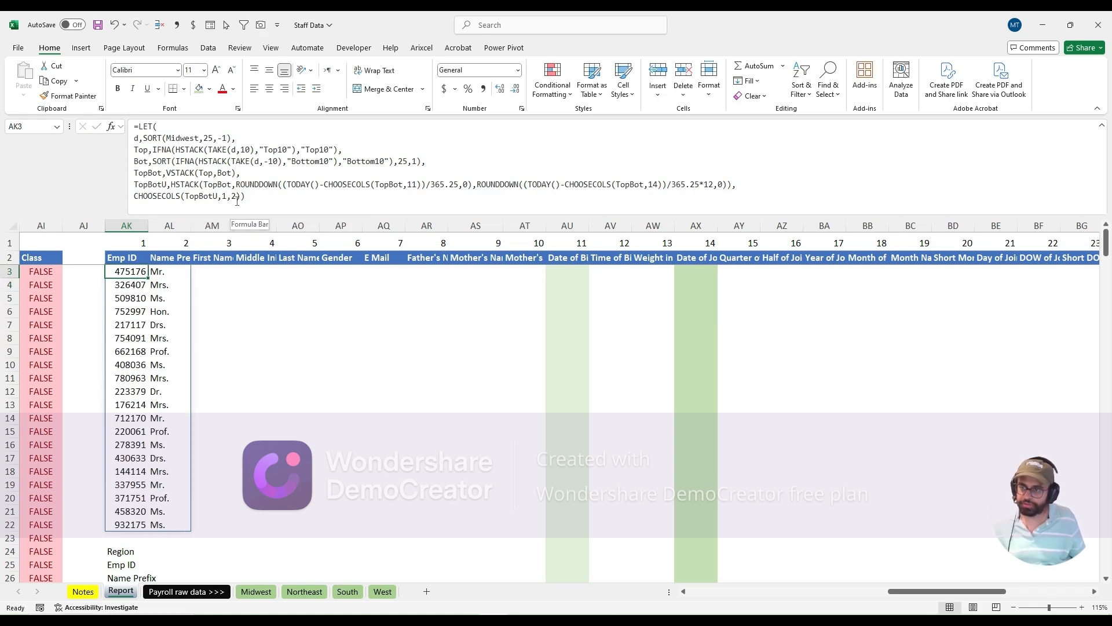
key("ctrl+z")
key("ctrl+z")
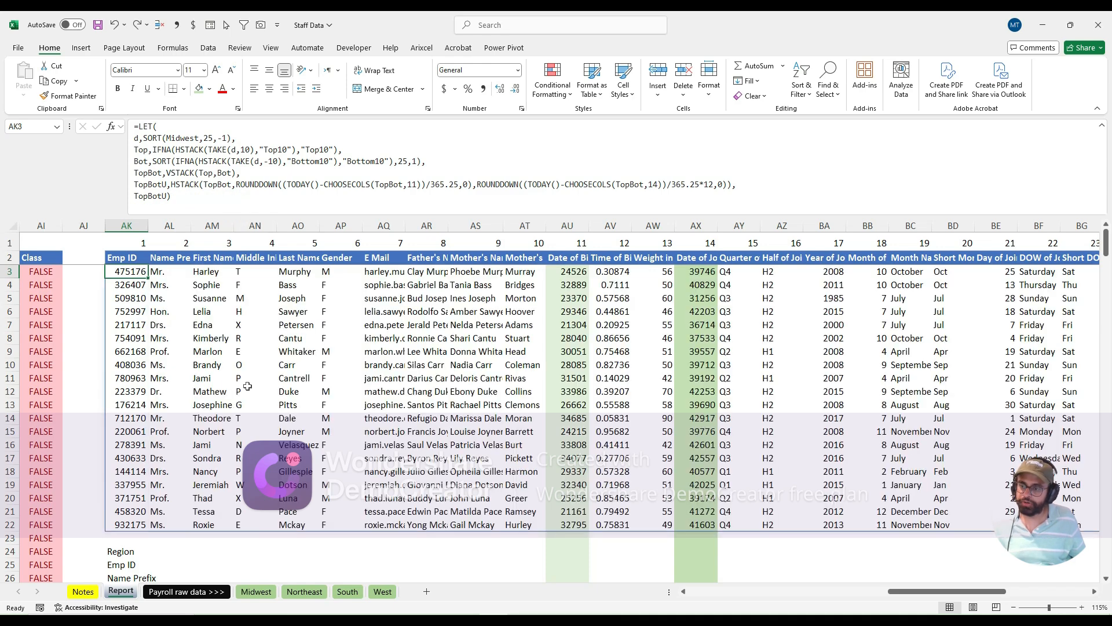
Step: Compare the pasted column names in AK24:AK34 with the numbered headers in rows 1 and 2
scroll(120, 564, "down", 2)
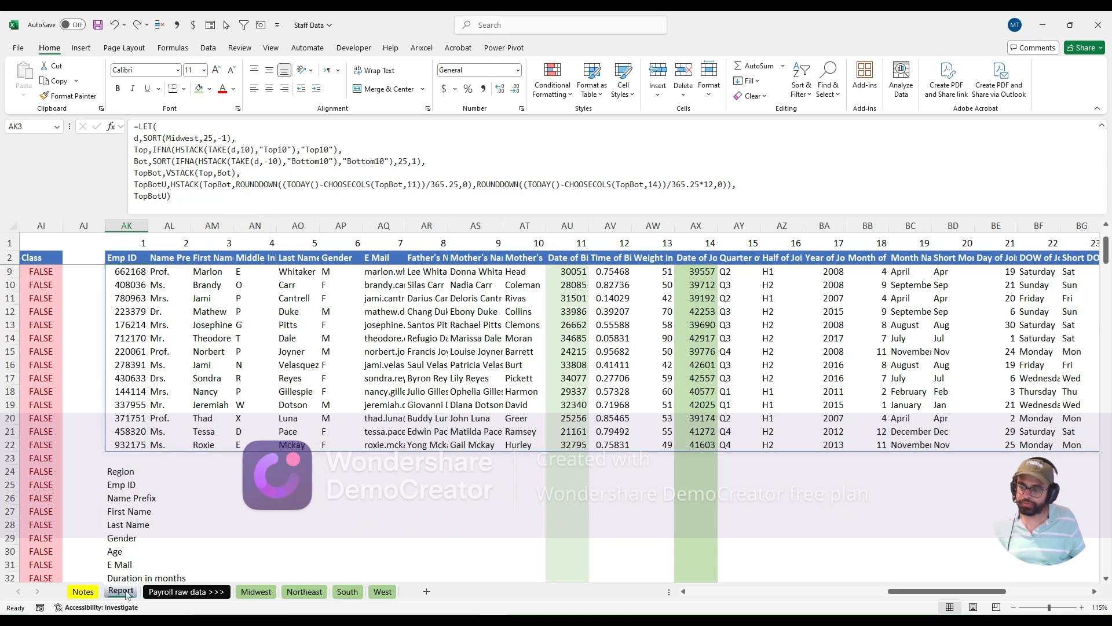
scroll(123, 524, "down", 1)
scroll(123, 524, "up", 1)
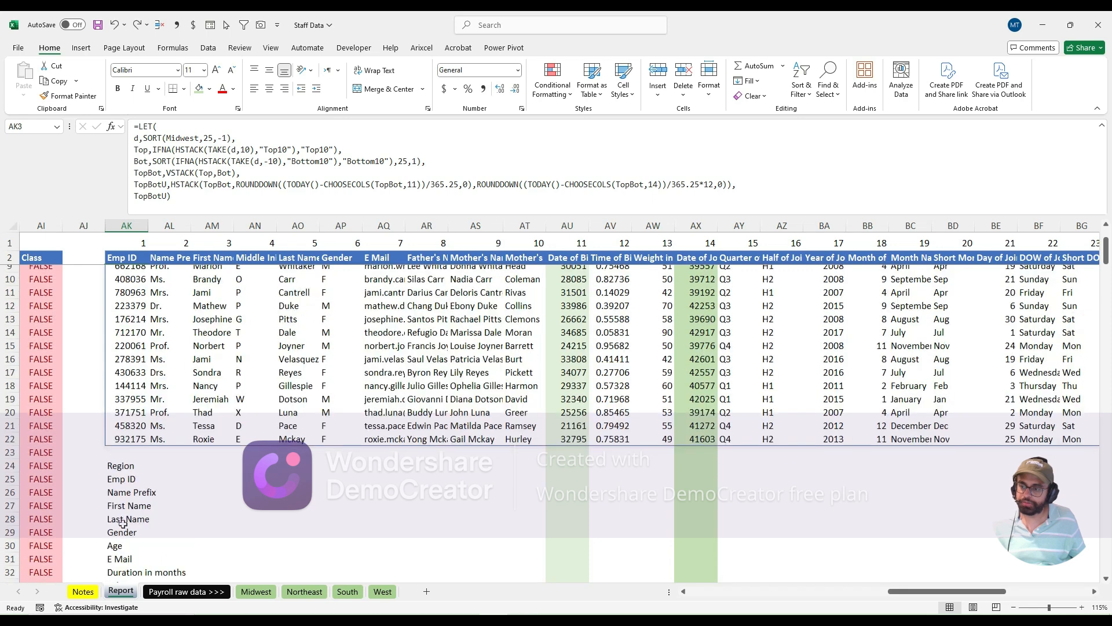
scroll(123, 524, "up", 2)
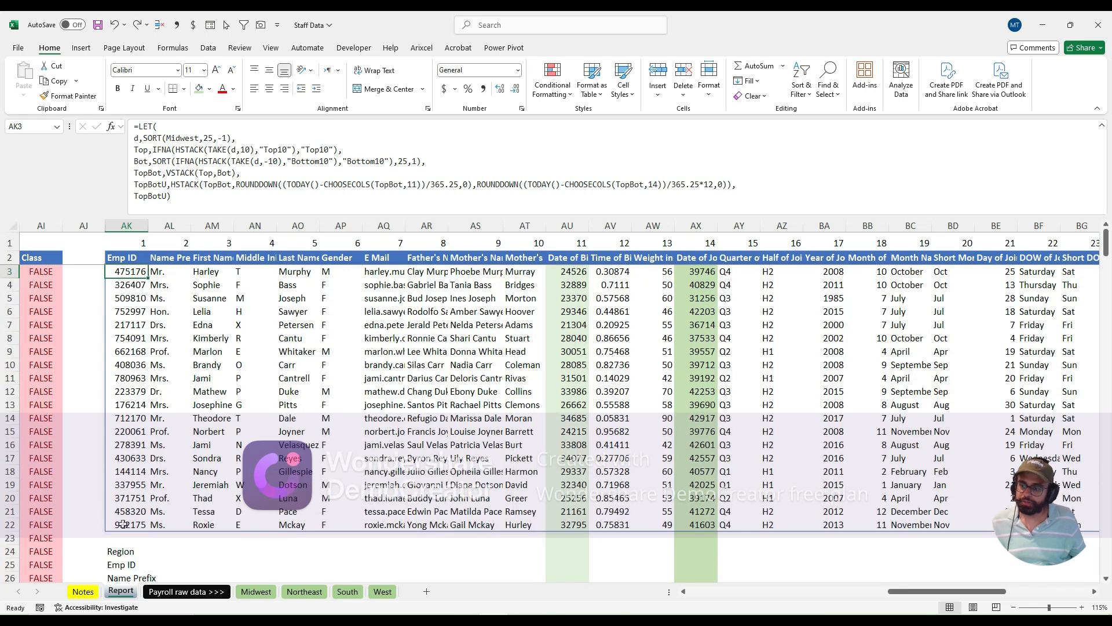
scroll(123, 524, "down", 3)
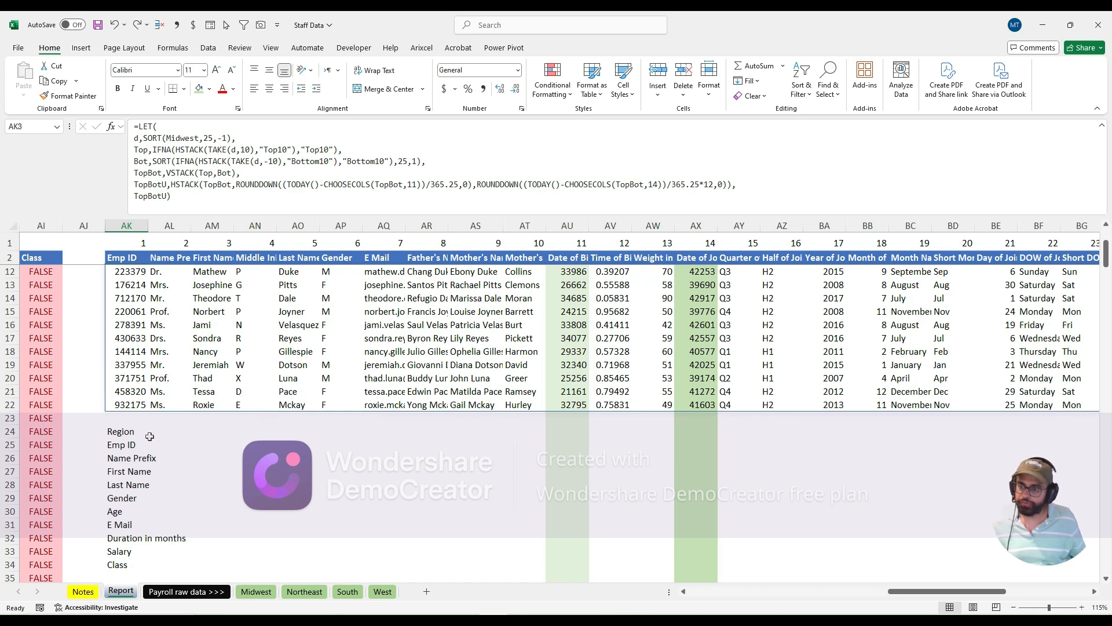
scroll(155, 442, "up", 3)
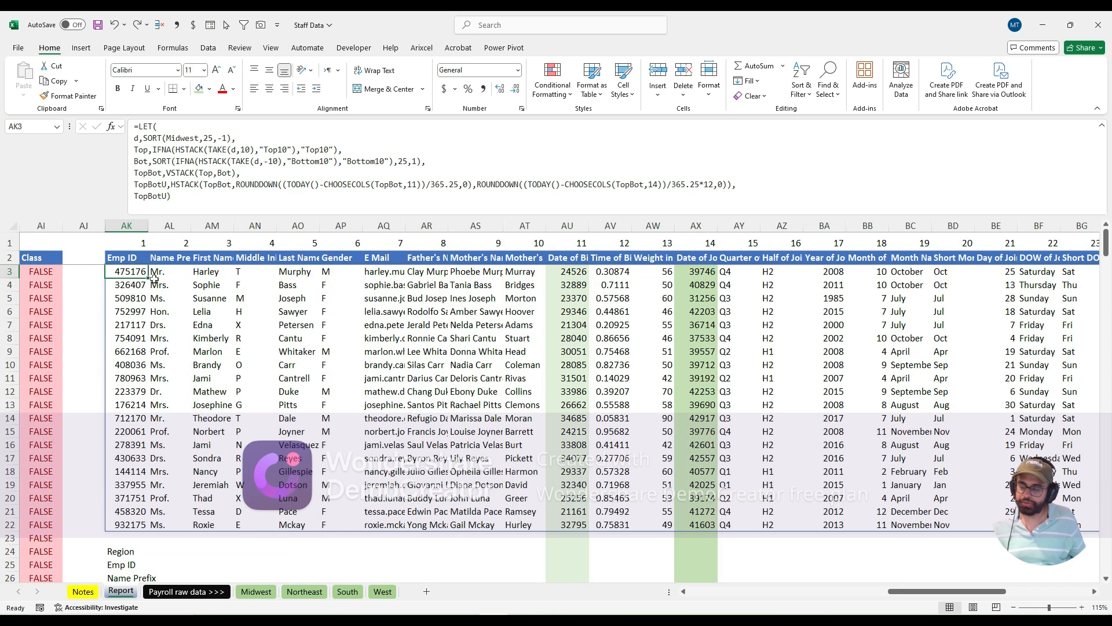
left_click_drag(917, 591, 933, 607)
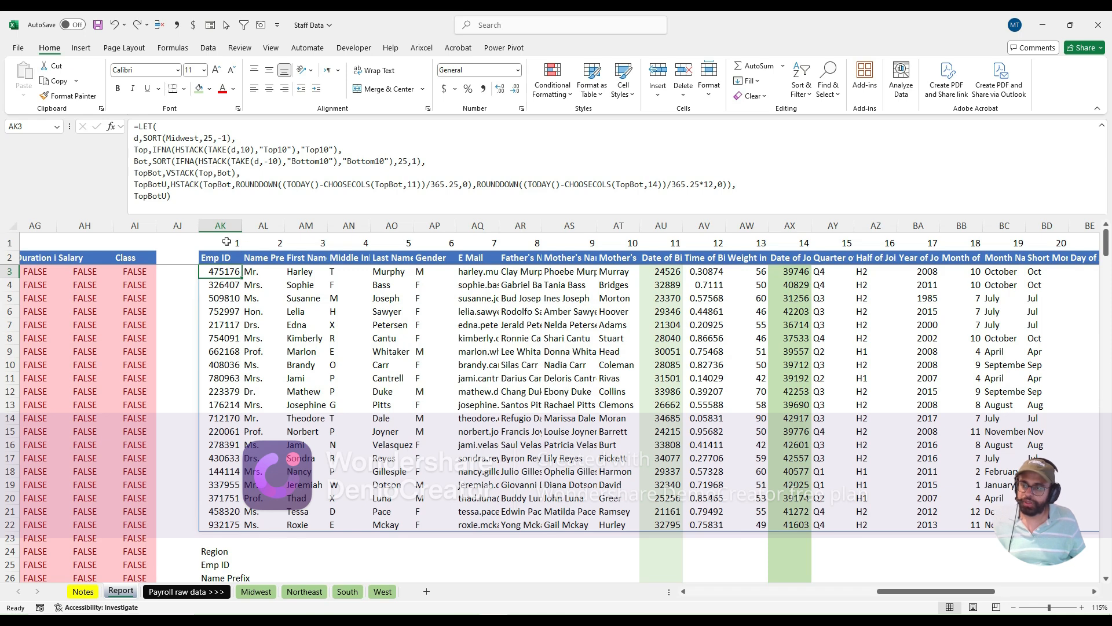
Step: Try an INDIRECT formula over the column numbers in $AK$1:$BW$1 with FALSE in AL24, and delete it
scroll(347, 486, "down", 2)
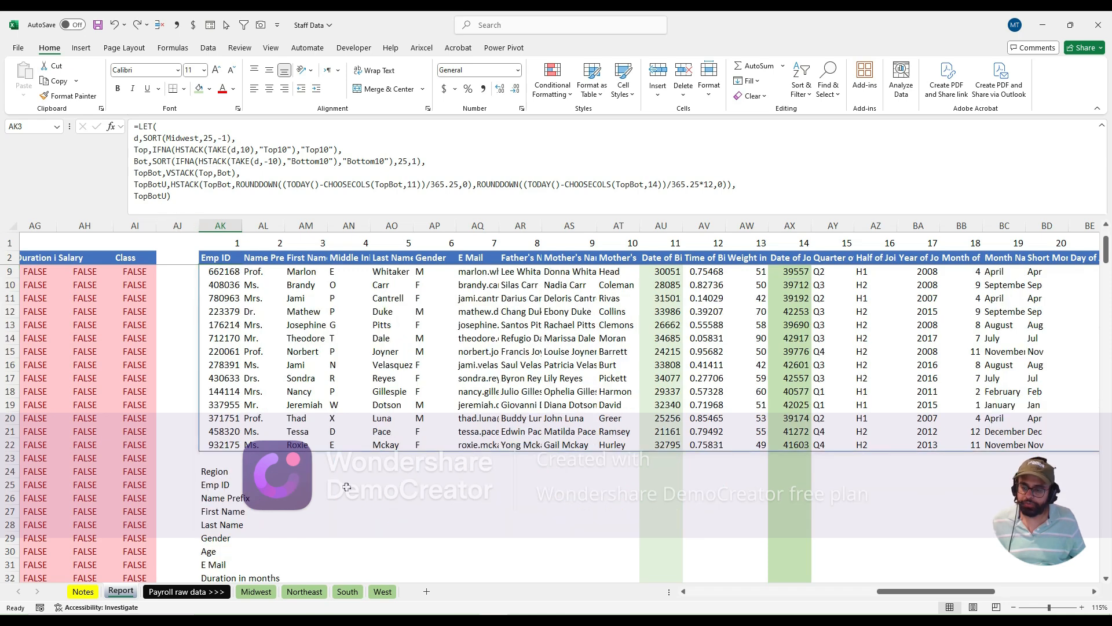
left_click(238, 471)
key("Right")
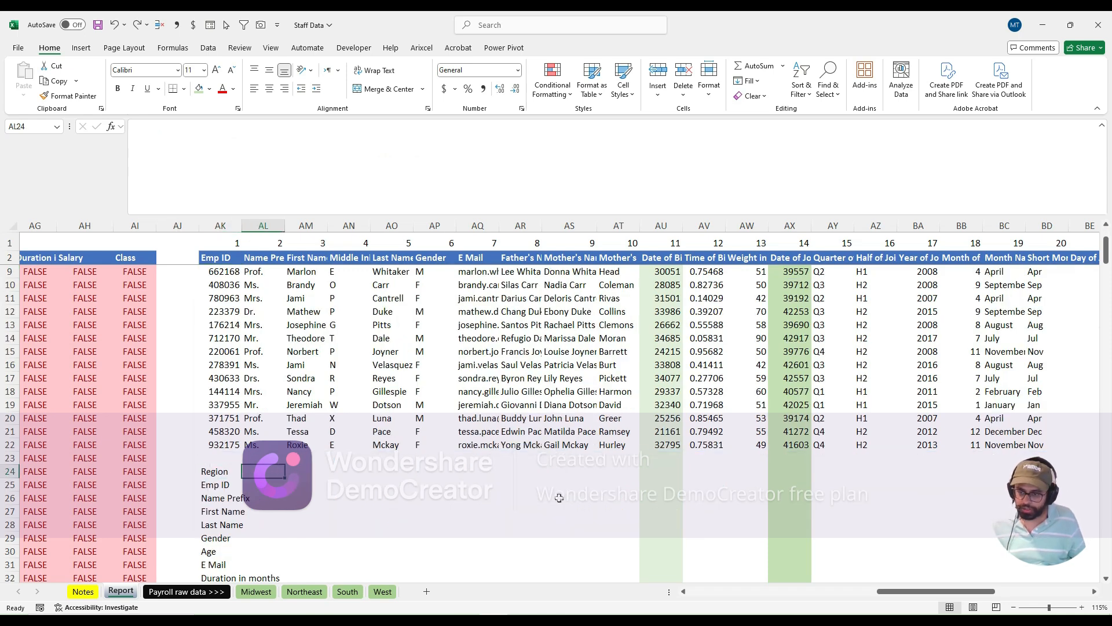
type("=in")
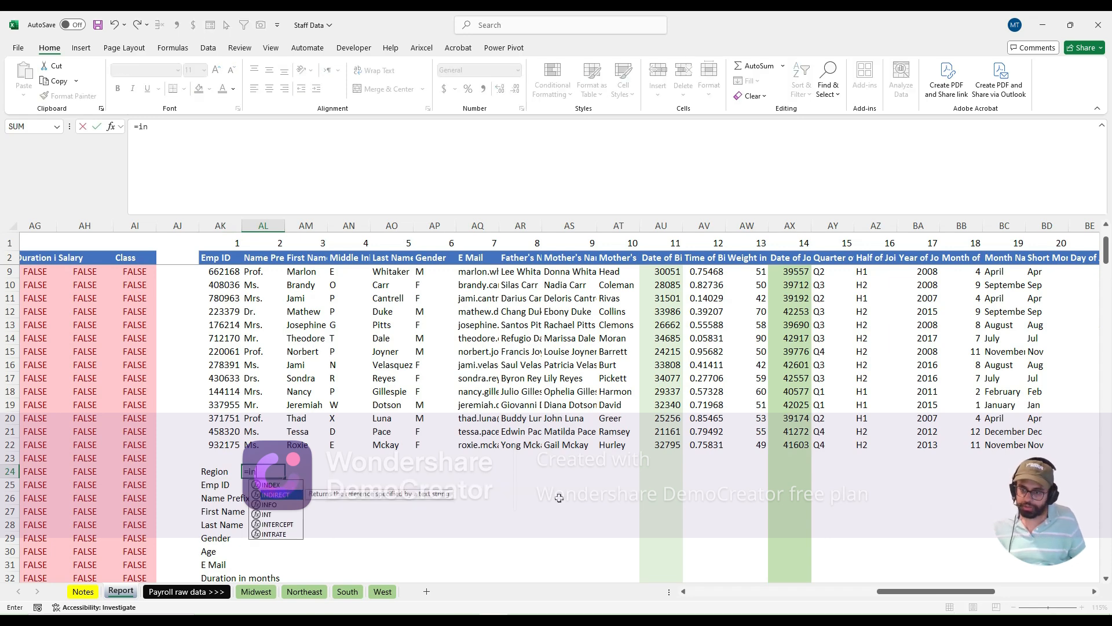
key("Tab")
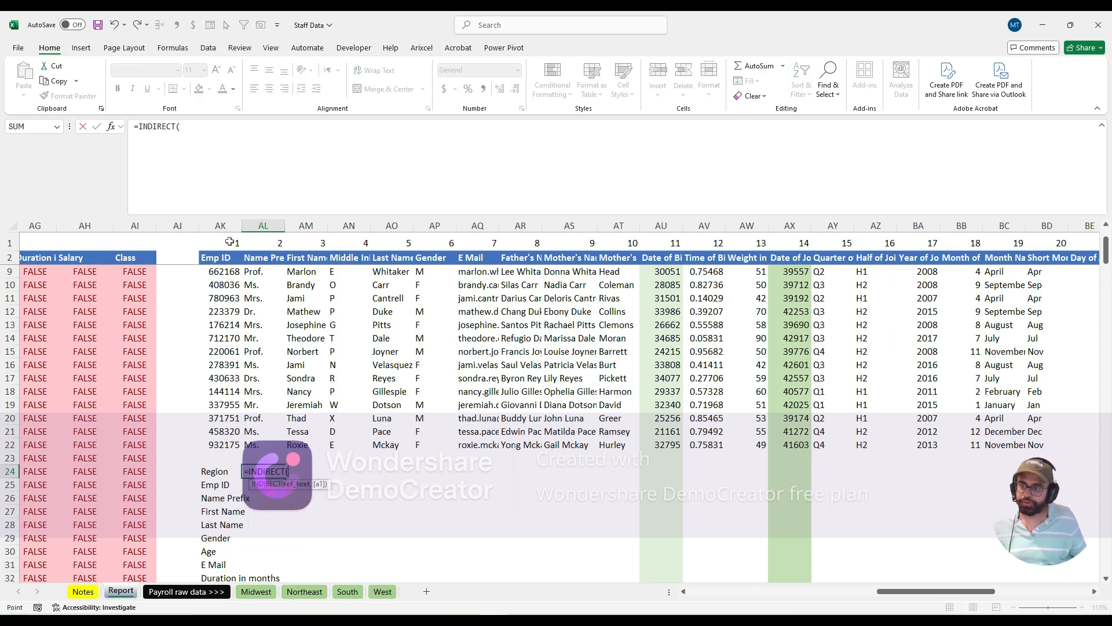
left_click(230, 242)
key("ctrl+shift+Right")
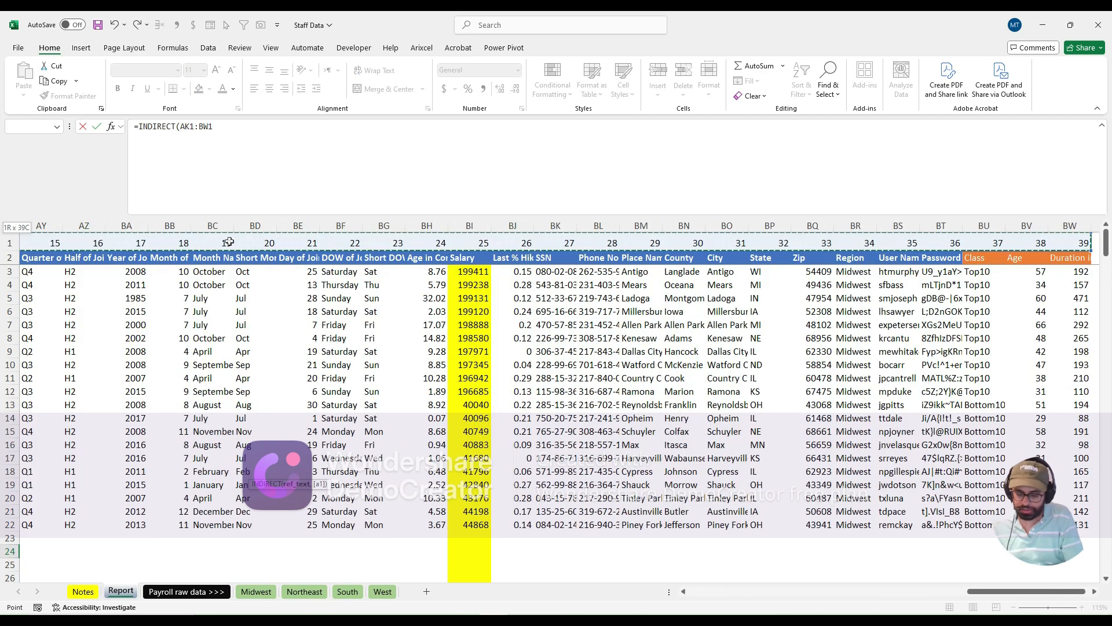
key("F4")
type(",FALSE")
key("shift+Tab")
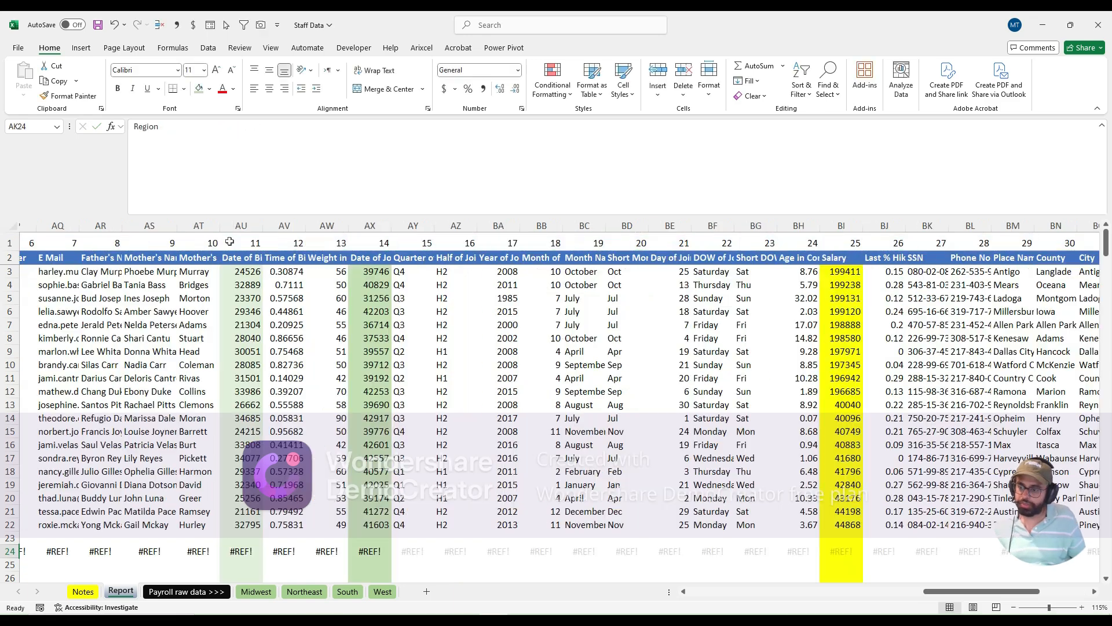
key("Right")
key("Delete")
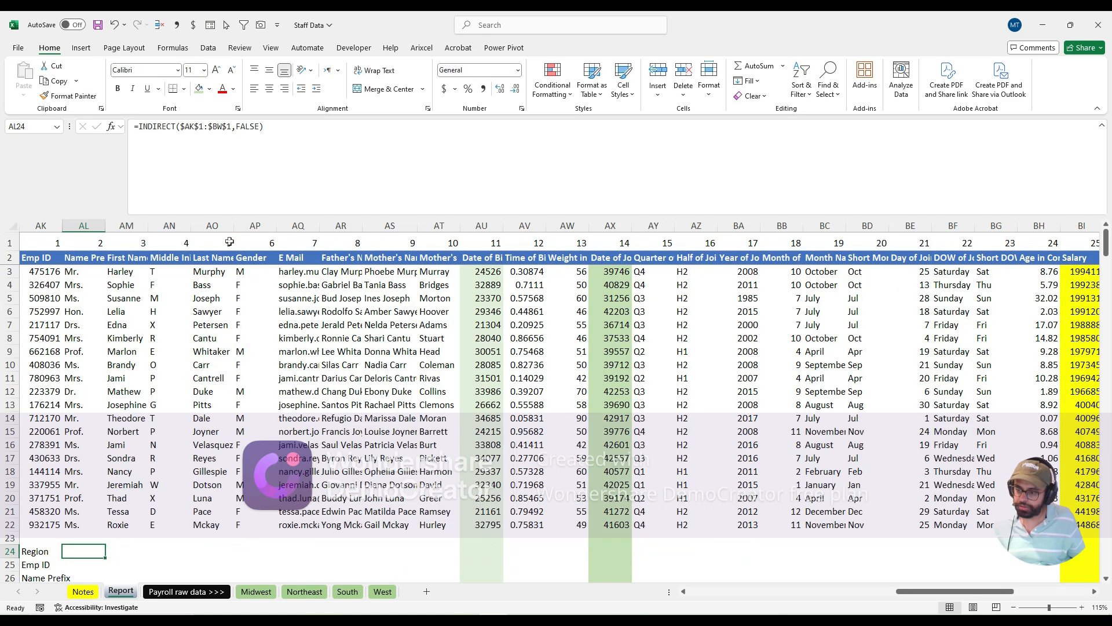
Step: Start an INDEX formula in AL24 beside Region, using the column numbers in $AK$1:$BW$1 as the array
left_click(197, 155)
type("=INDEX(")
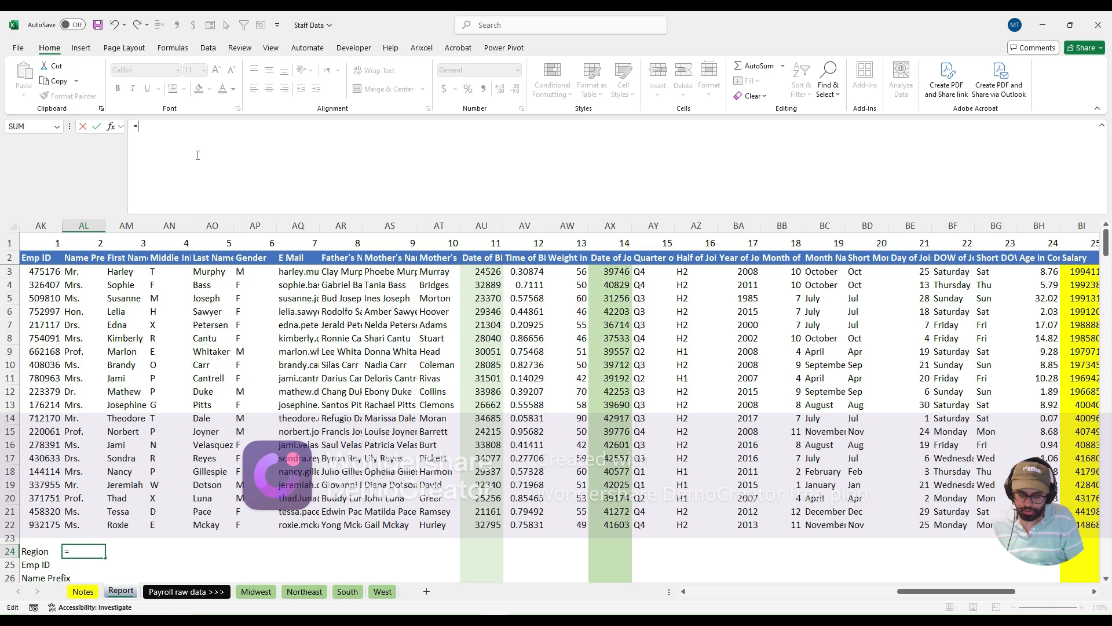
left_click(76, 244)
key("Left")
key("ctrl+shift+Right")
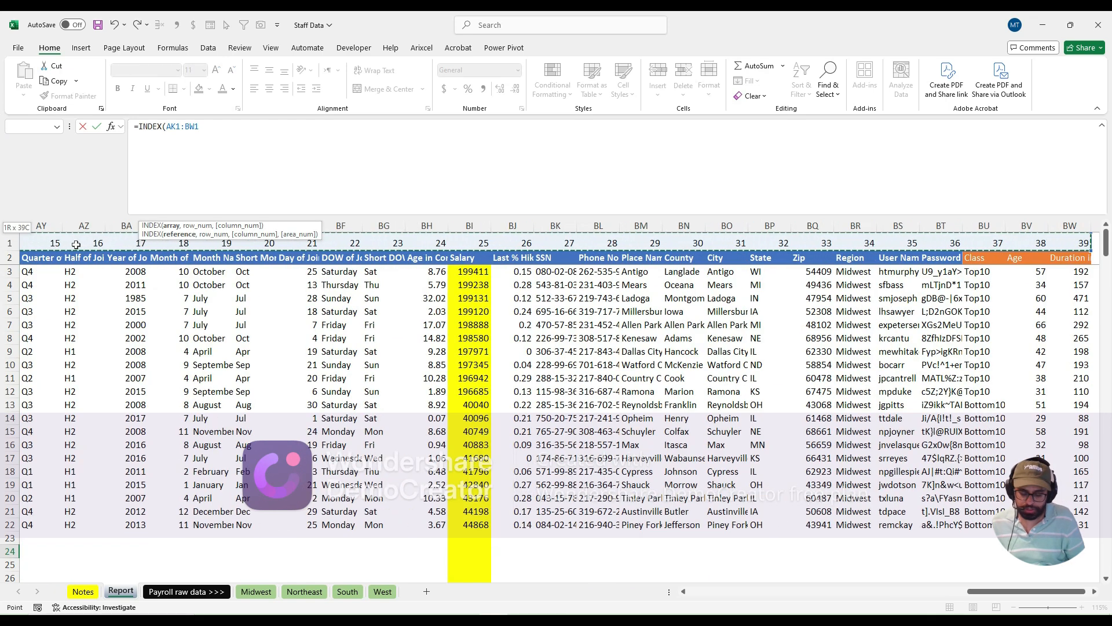
key("F4")
Step: Complete the AL24 formula with MATCH(AK24,AK2:BW2,0) as the row number and commit it
type(",m")
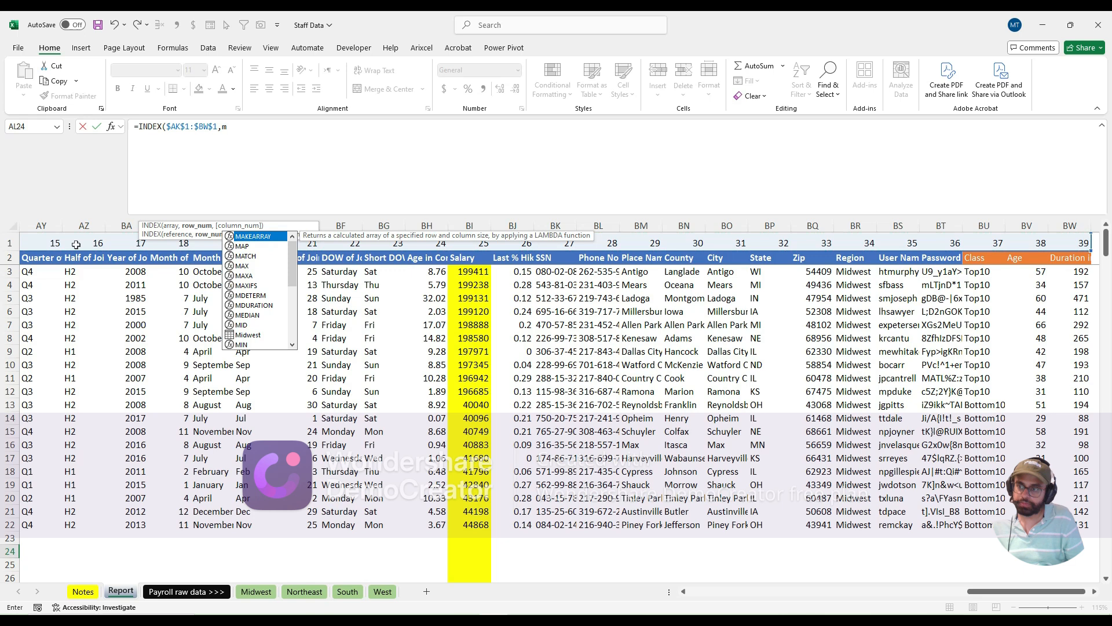
key("BackSpace")
type("MATCH(")
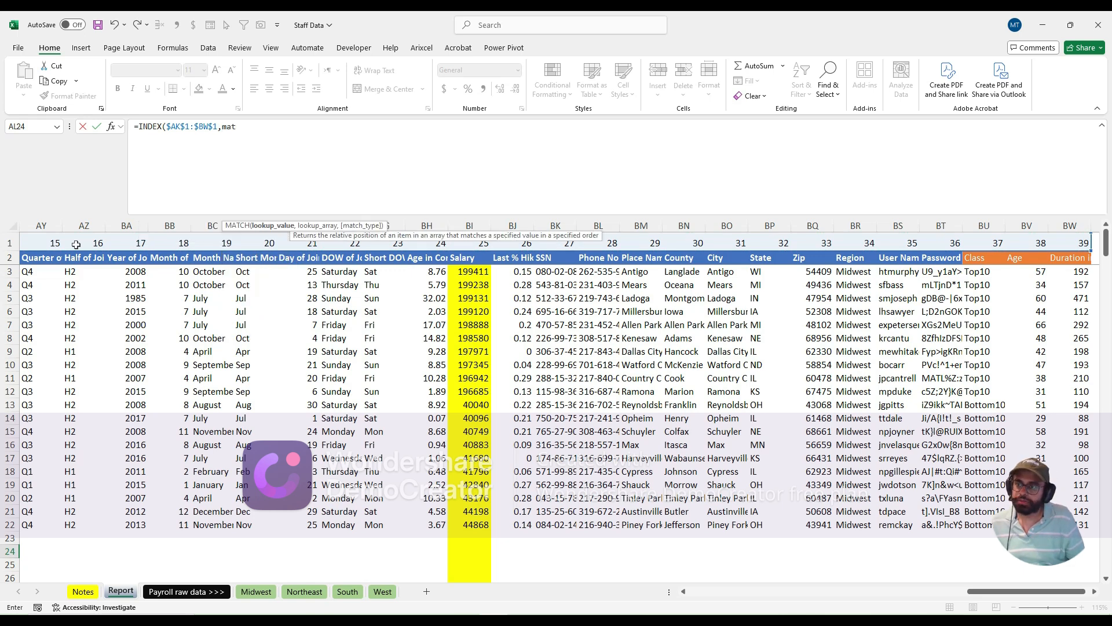
key("Left")
type(",")
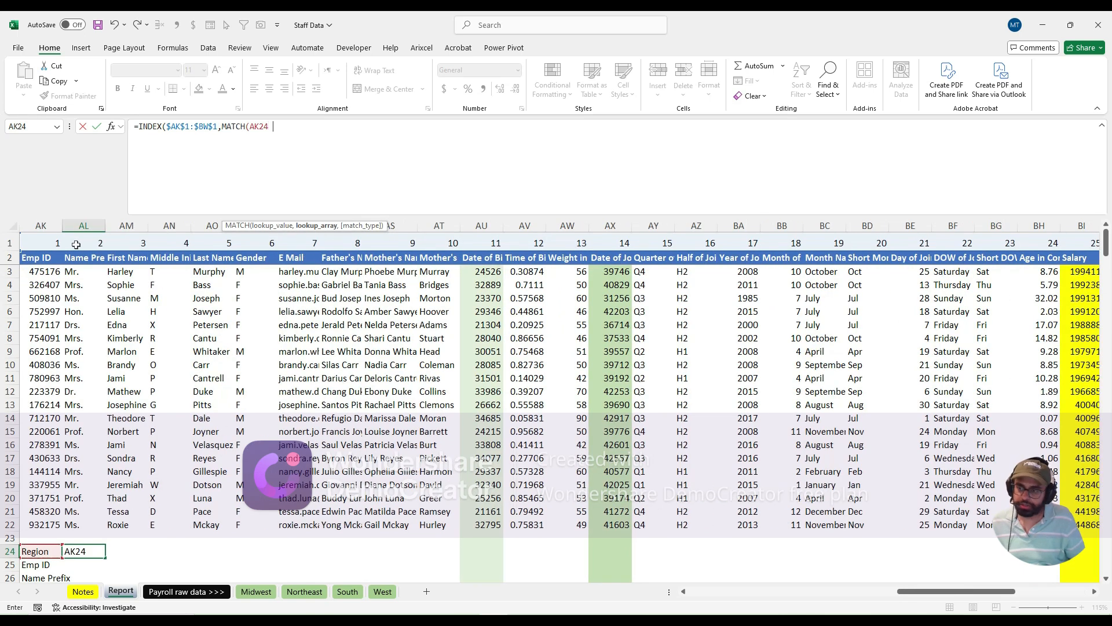
left_click(207, 262)
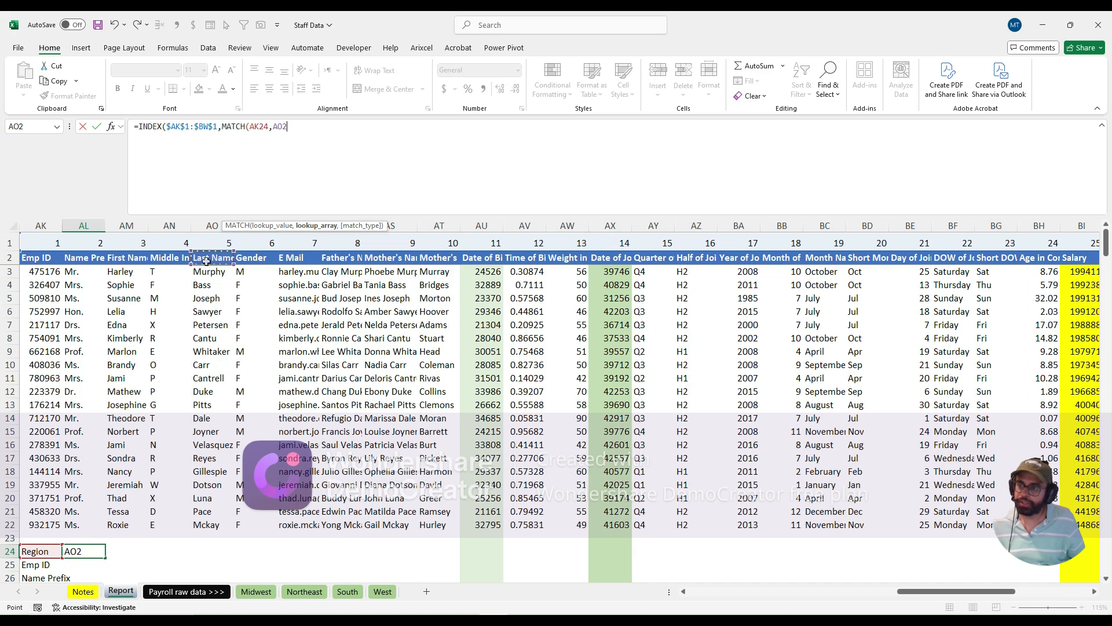
key("ctrl+Left")
key("ctrl+shift+Right")
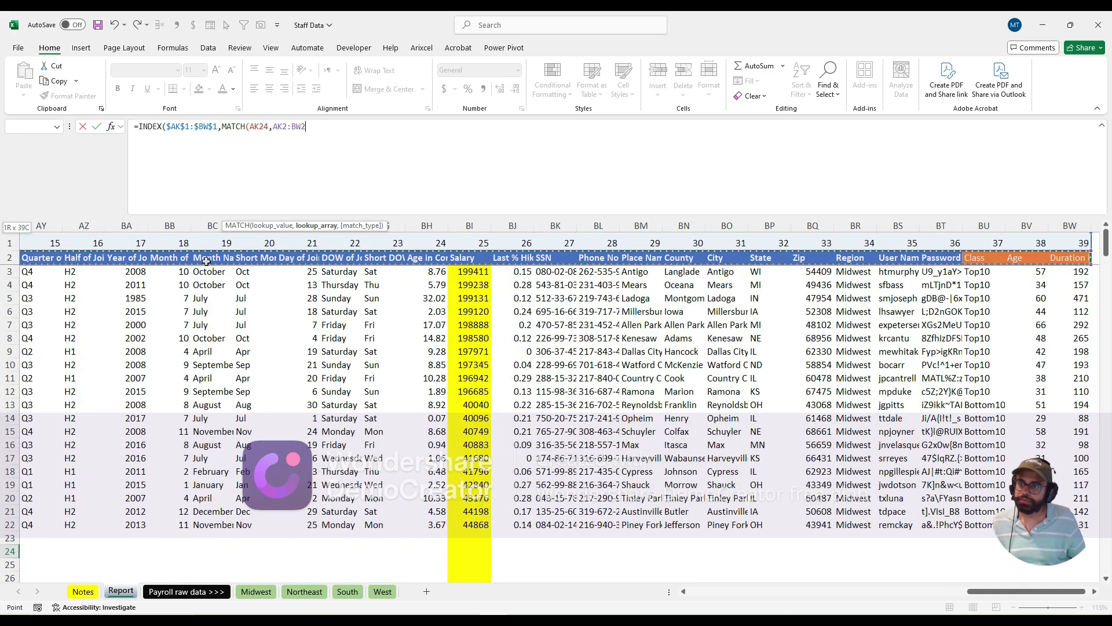
type(",0)")
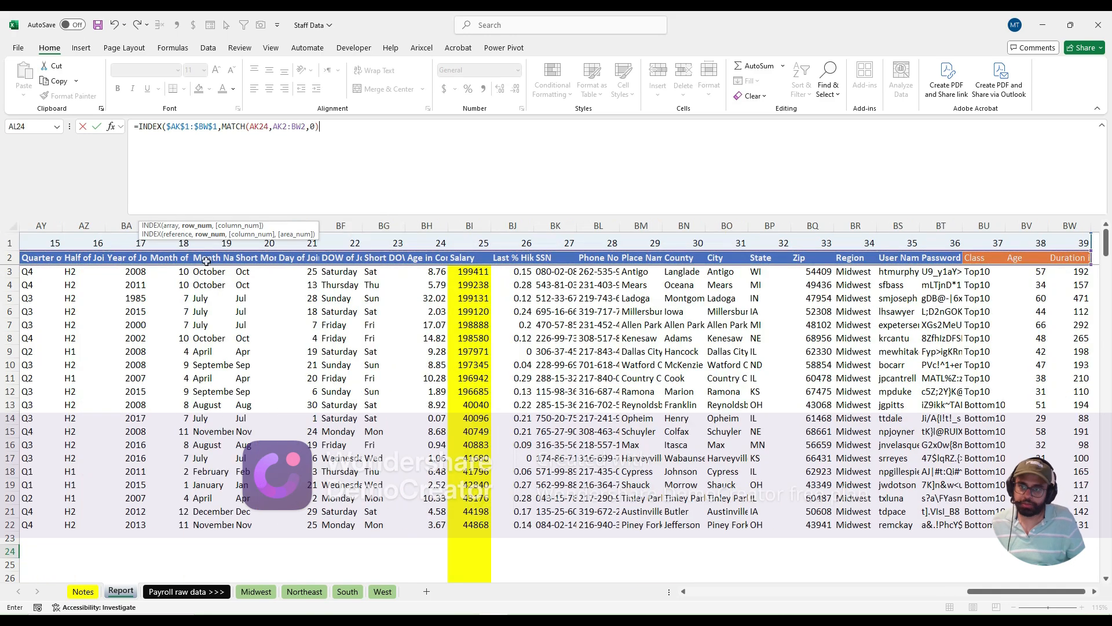
key("Return")
key("Return")
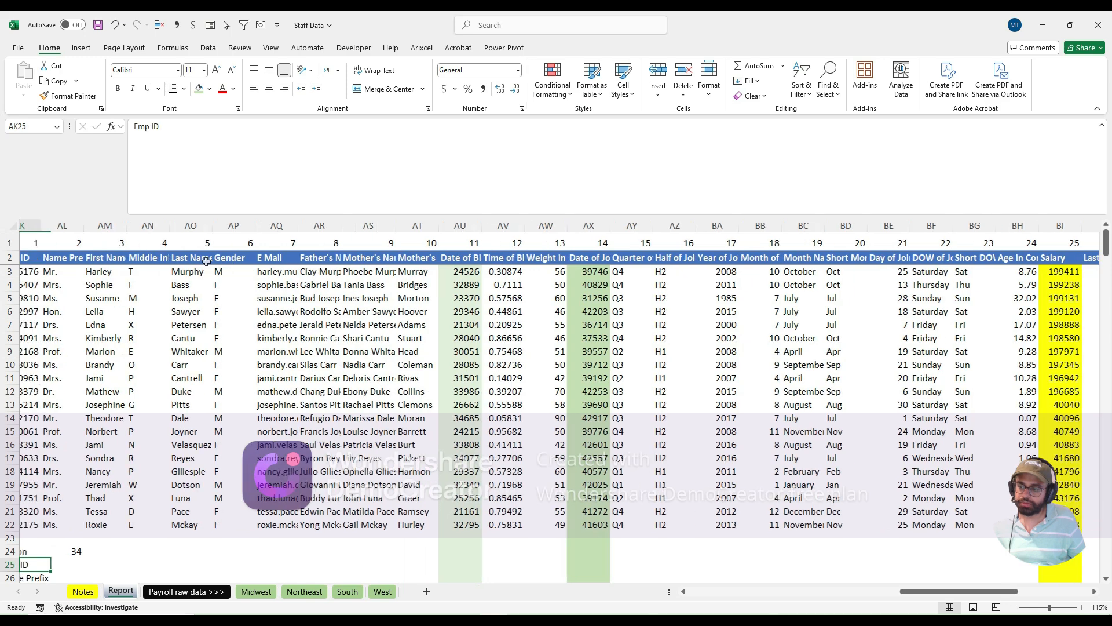
Step: Copy the AL24 formula down through AL34 and inspect the cell references in AL25
key("ctrl+Down")
key("Right")
key("ctrl+shift+Up")
key("ctrl+d")
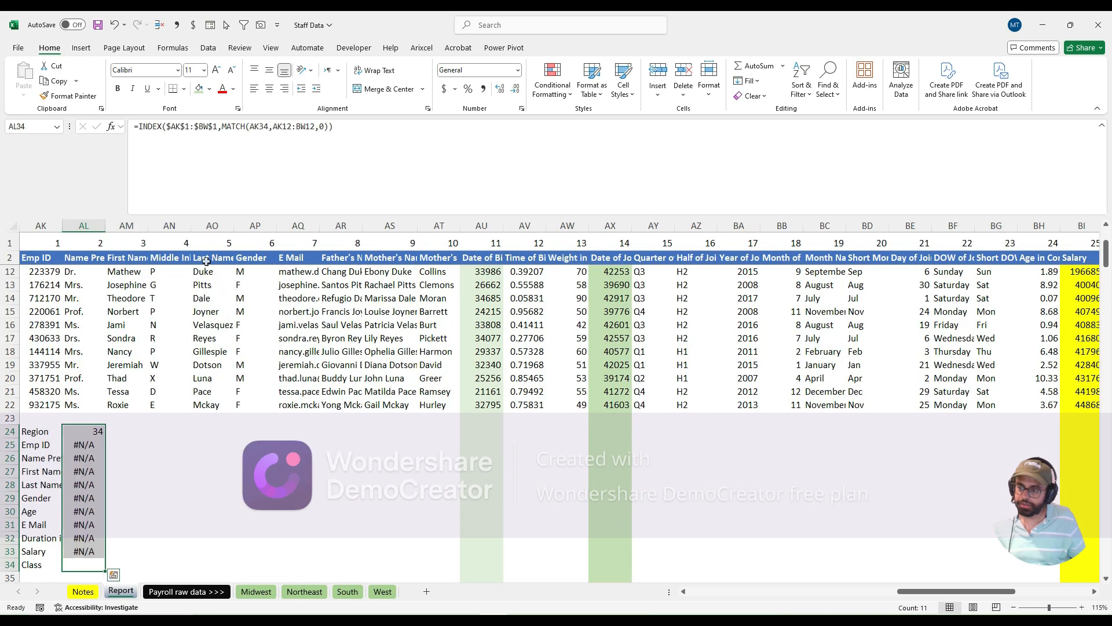
key("ctrl+Up")
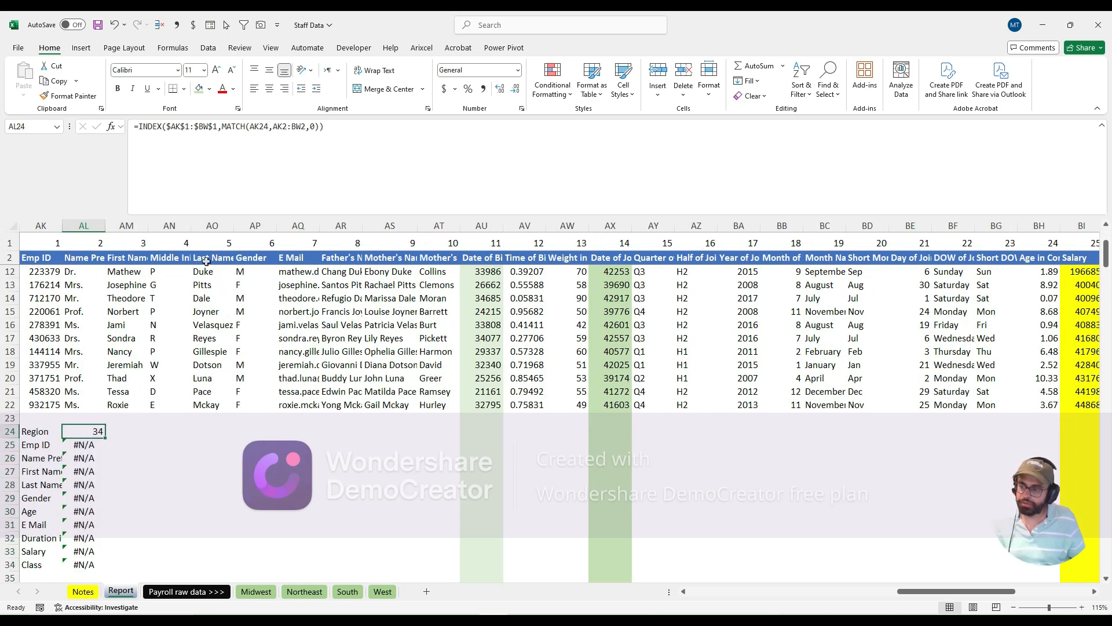
key("Down")
key("F2")
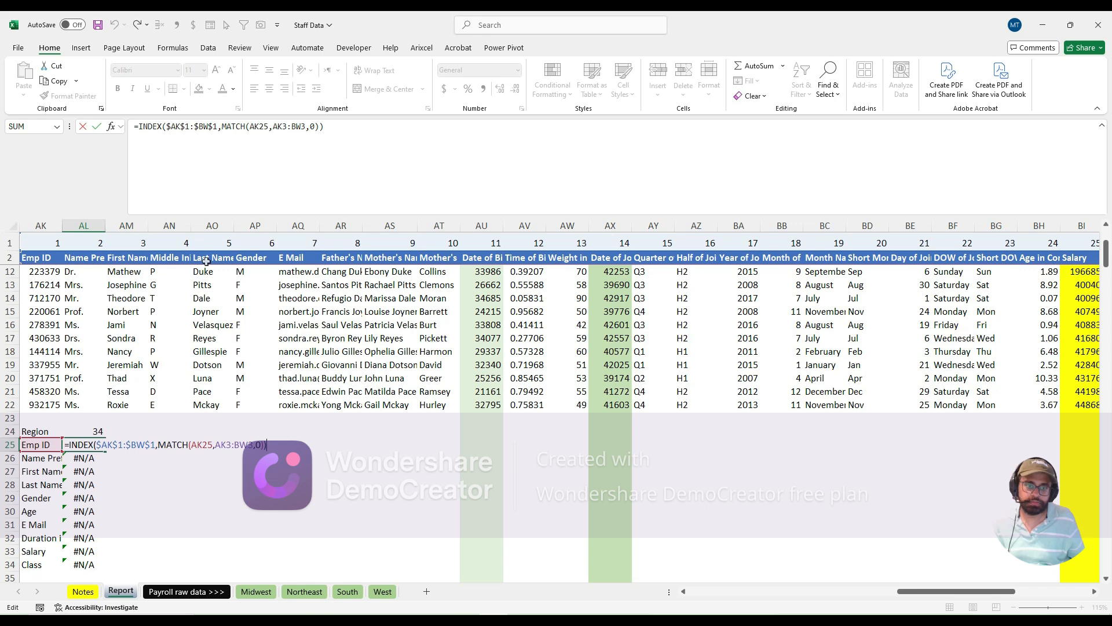
key("Escape")
key("Up")
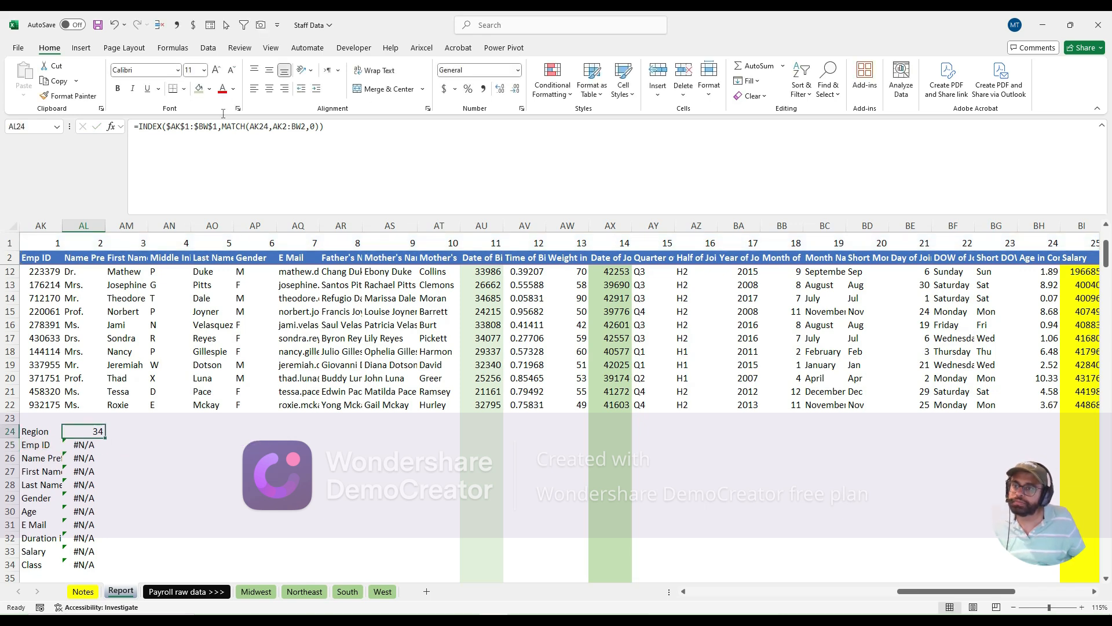
Step: Make the MATCH lookup range in AL24 absolute as $AK$2:$BW$2 and fill the formula down through AL34
left_click(288, 131)
key("F4")
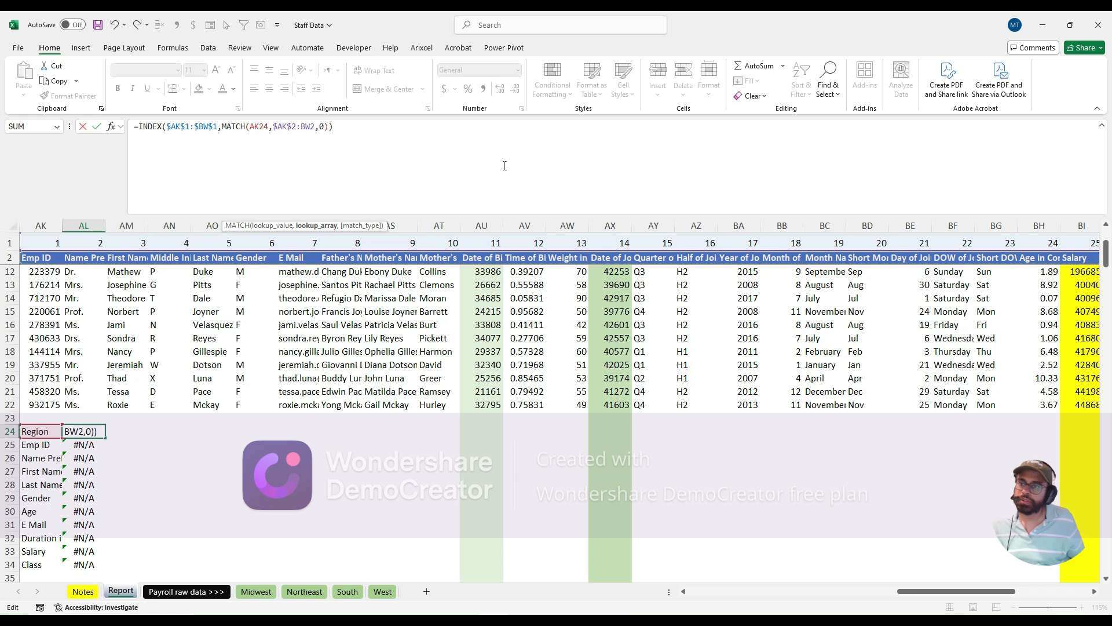
key("F4")
key("ctrl+Return")
key("ctrl+shift+Down")
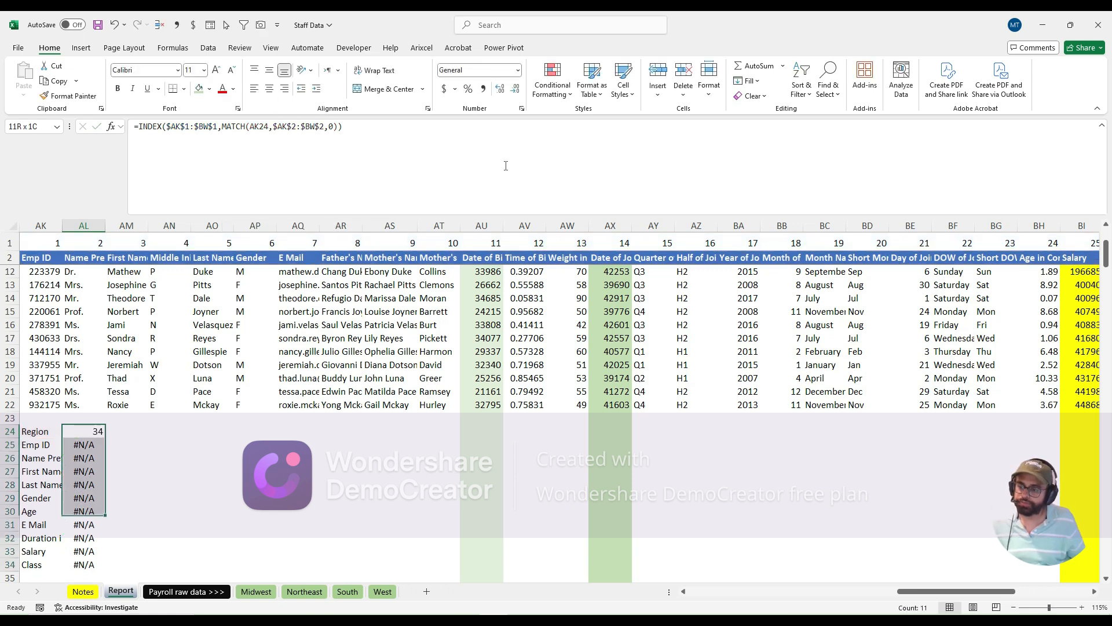
key("ctrl+d")
Step: Check the column numbers returned in AL24:AL34 against the numbered headers in rows 1 and 2
key("Right")
key("Left")
key("Left")
key("Left")
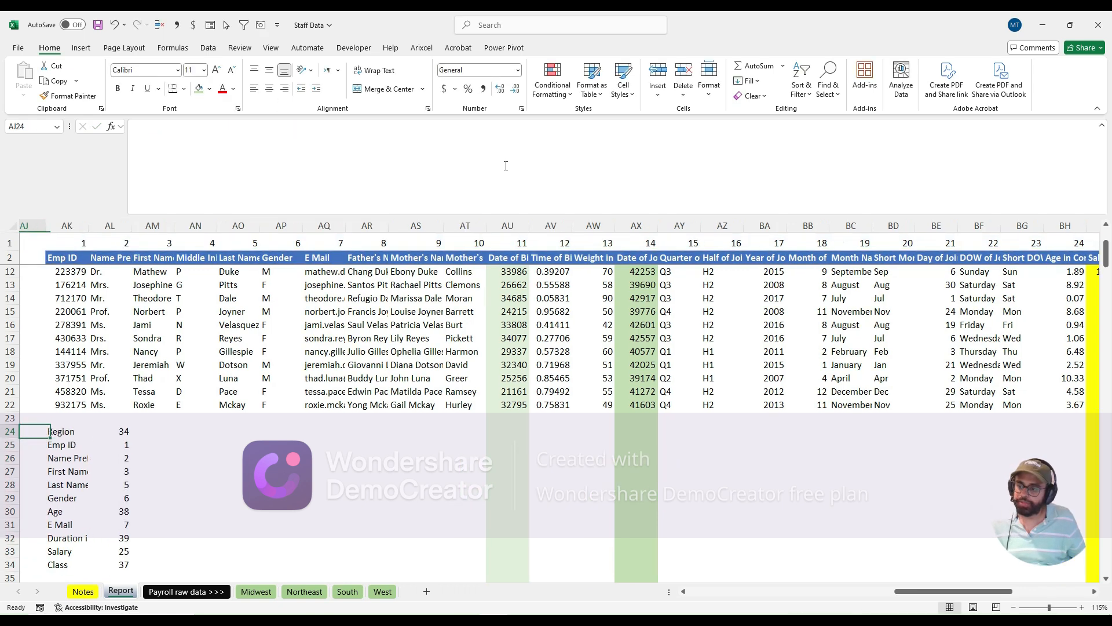
key("Right")
key("Right")
key("Right")
key("Down")
key("Left")
key("Up")
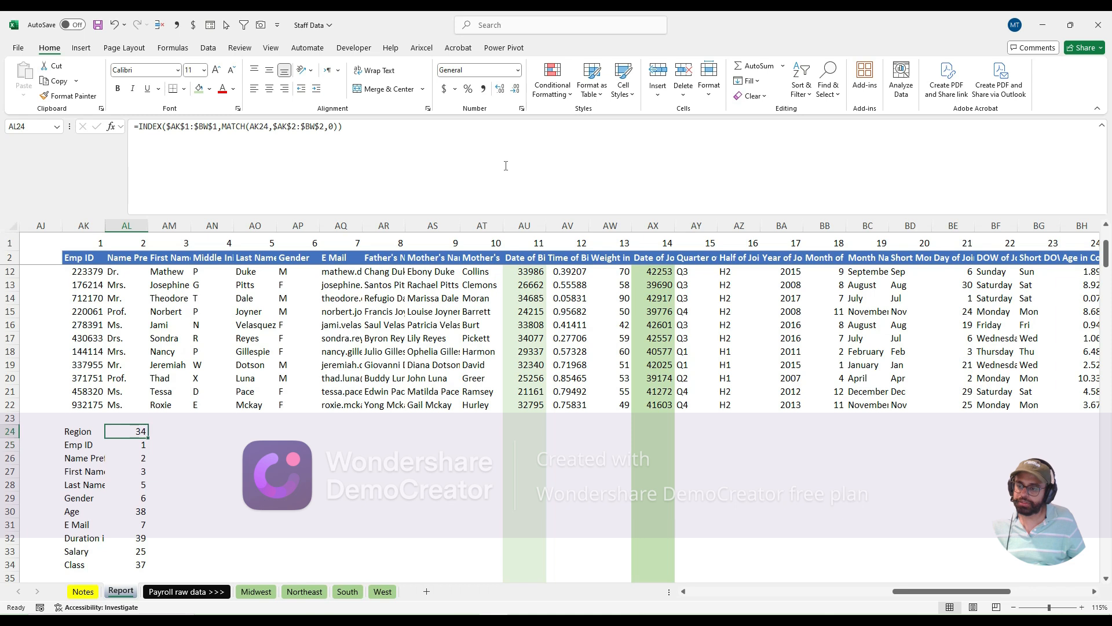
key("Down")
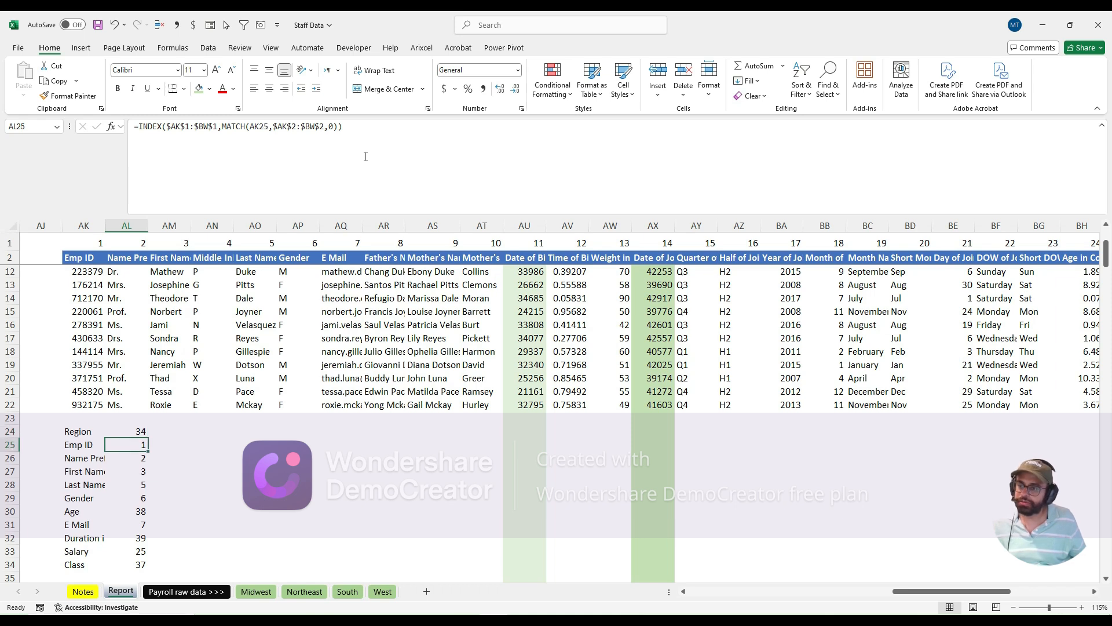
left_click(101, 246)
left_click(148, 457)
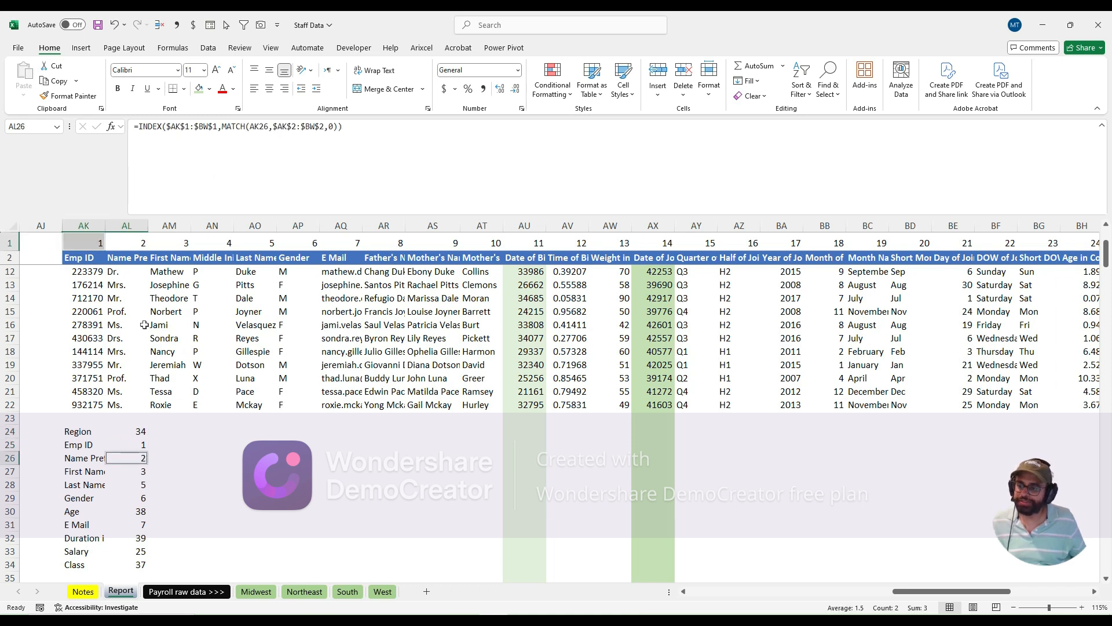
left_click(139, 245)
left_click(136, 435)
scroll(136, 435, "up", 3)
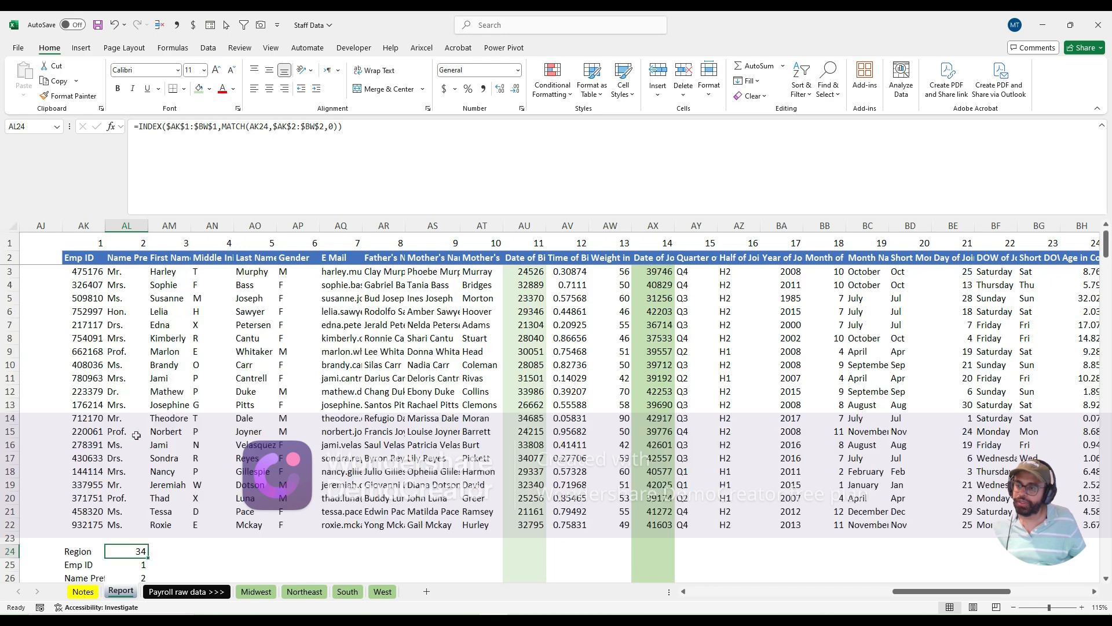
scroll(92, 334, "down", 3)
scroll(87, 320, "up", 3)
Step: Open the LET formula in AK3 for editing and place CHOOSECOLS( before the final TopBotU
left_click(87, 321)
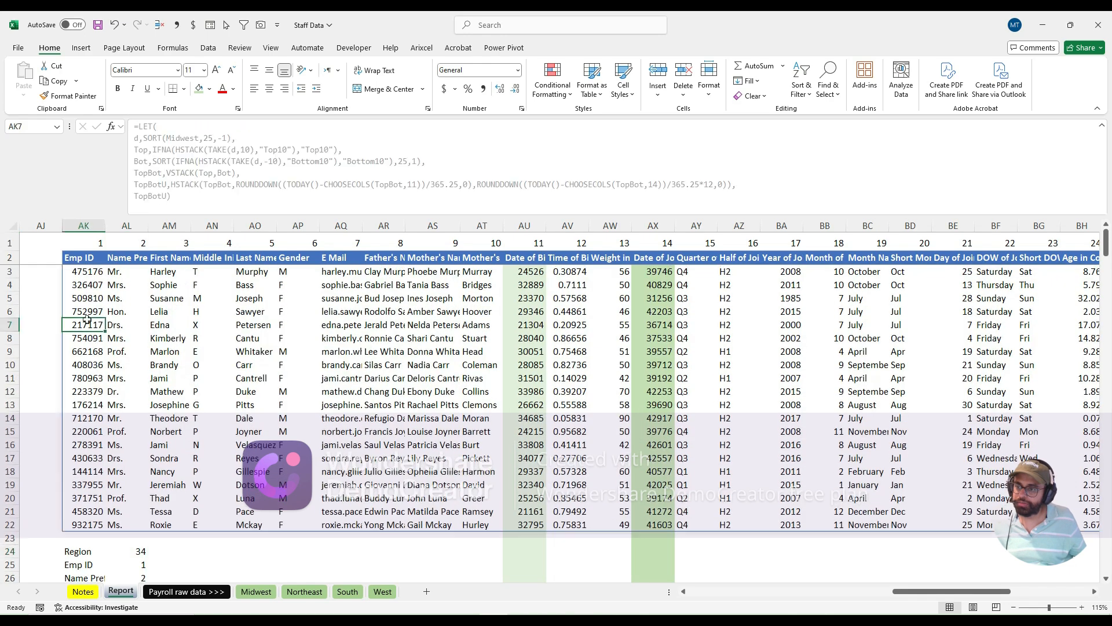
key("ctrl+Up")
key("Down")
key("Down")
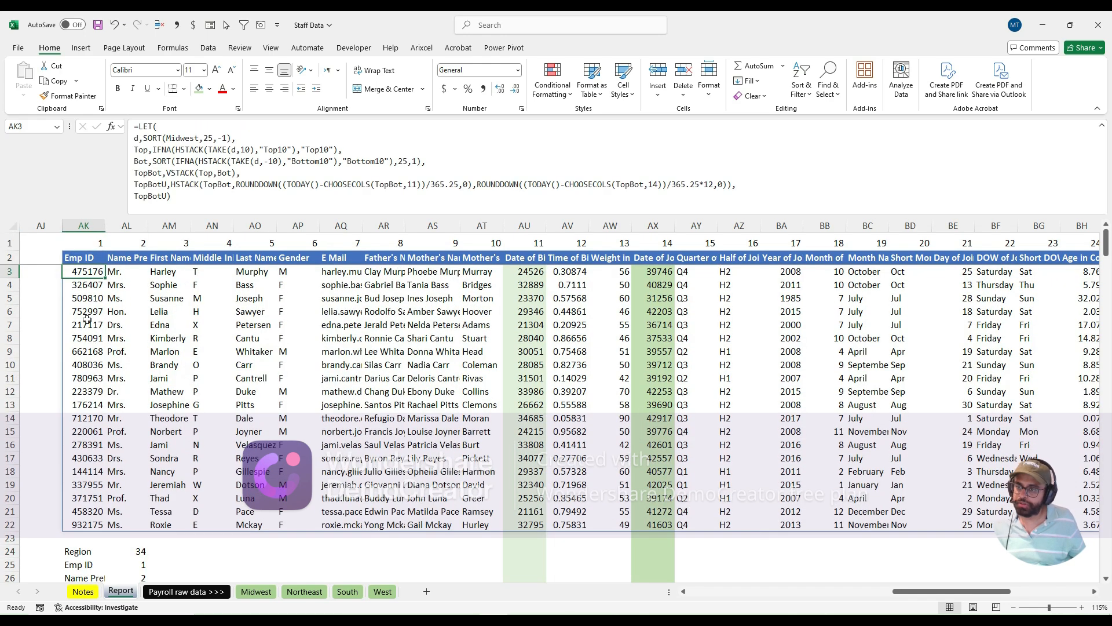
left_click(165, 196)
type("U")
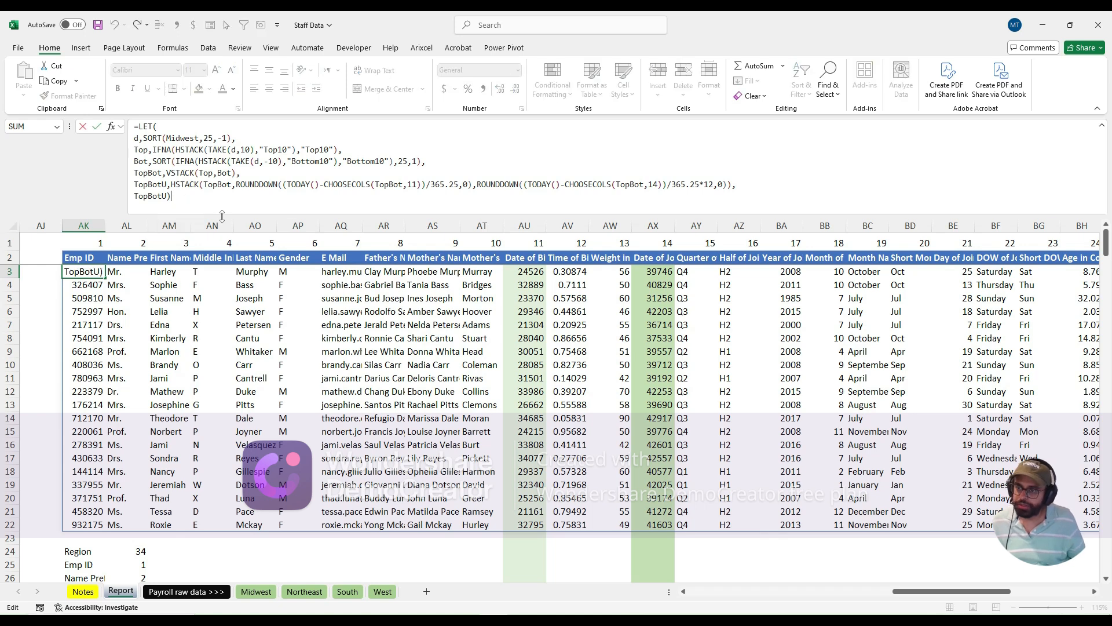
key("Left")
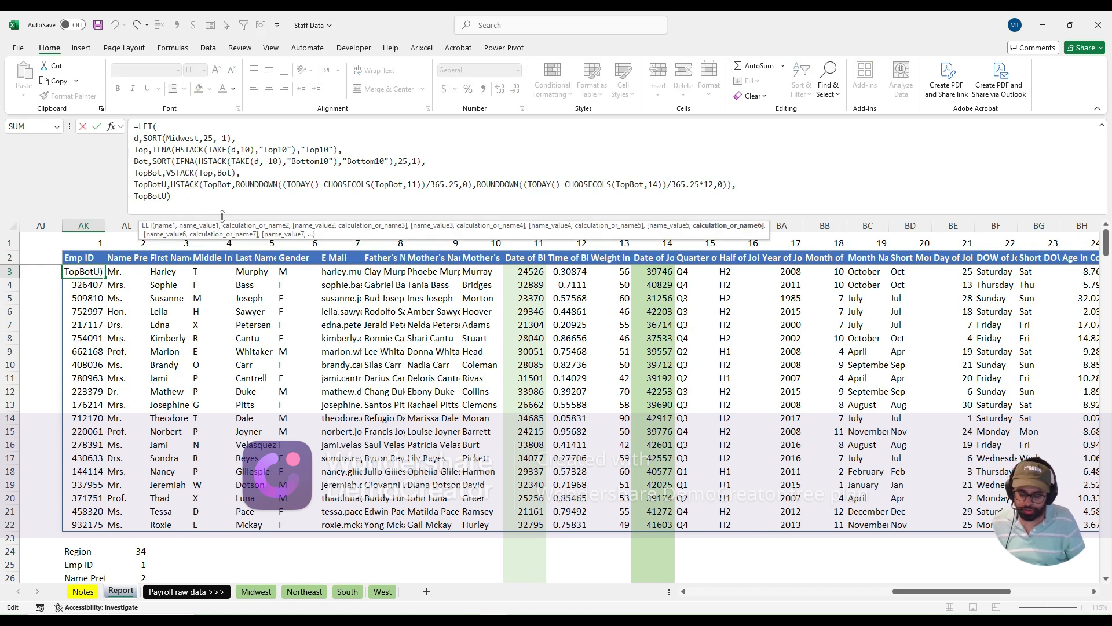
type("ch")
key("Down")
key("Down")
key("Down")
key("Down")
key("Down")
key("Down")
key("Down")
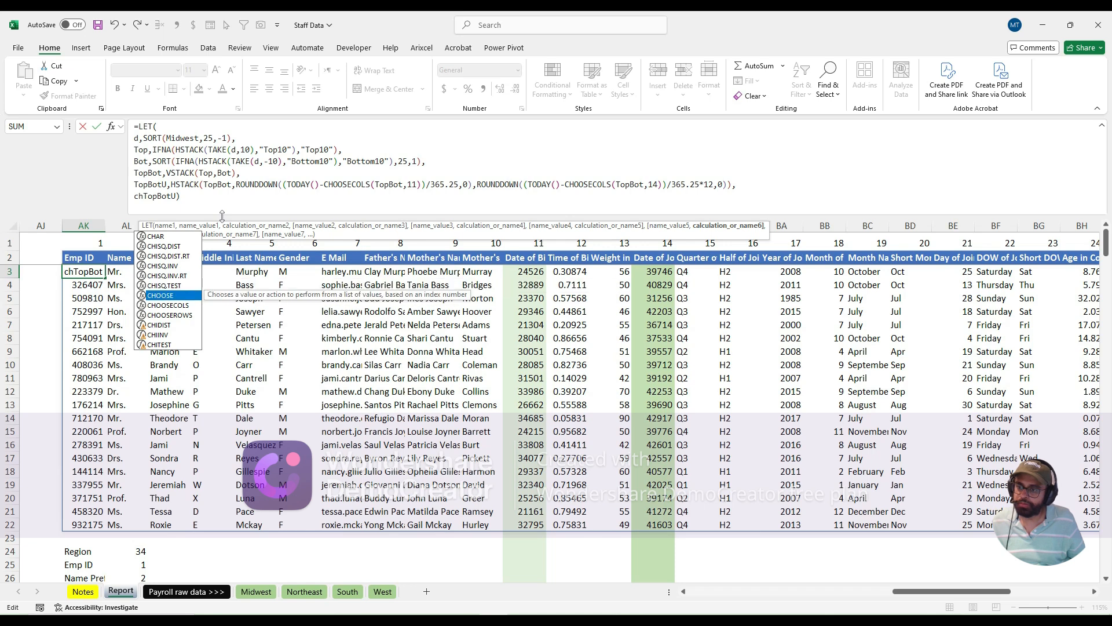
key("Tab")
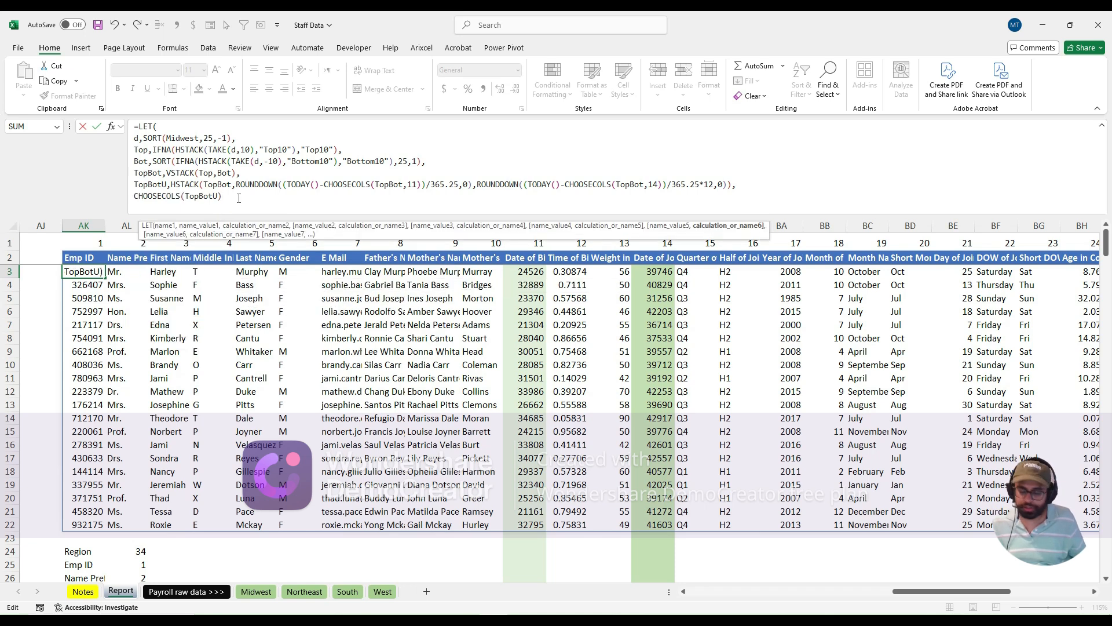
Step: Complete the final CHOOSECOLS in AK3 with TopBotU and the column numbers in AL24:AL34, and enter the LET formula
key("BackSpace")
type(",")
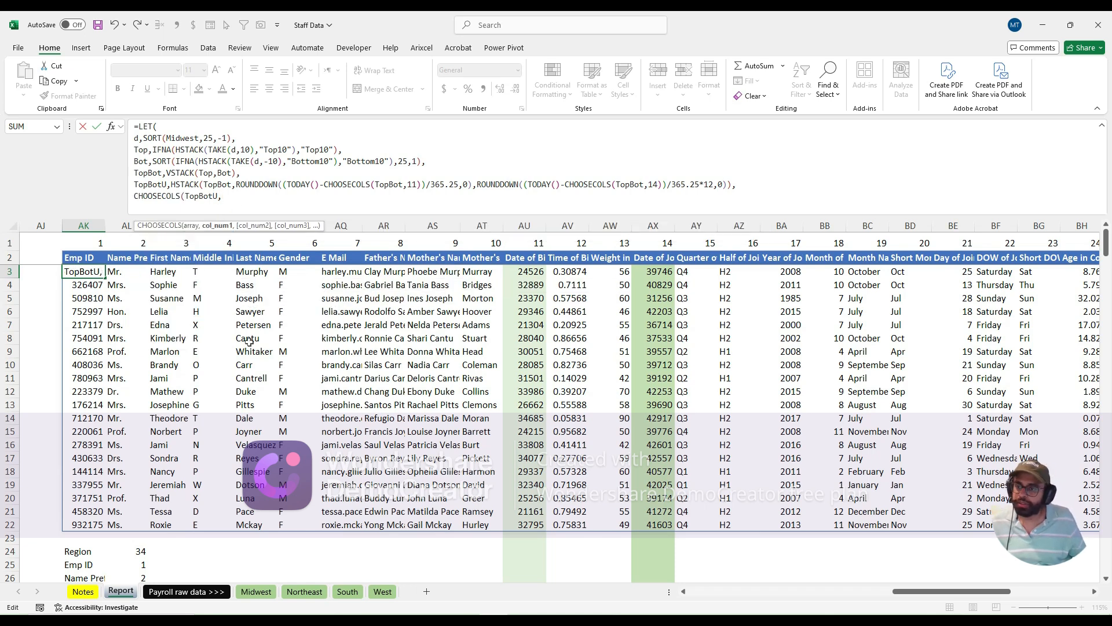
scroll(249, 341, "down", 2)
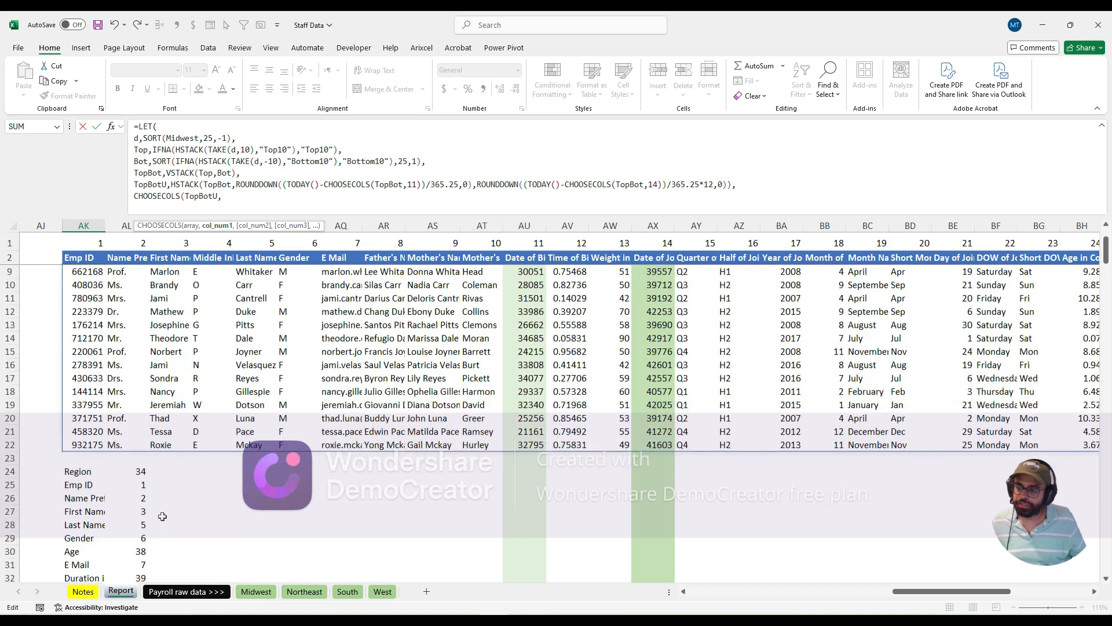
left_click(136, 474)
key("ctrl+shift+Down")
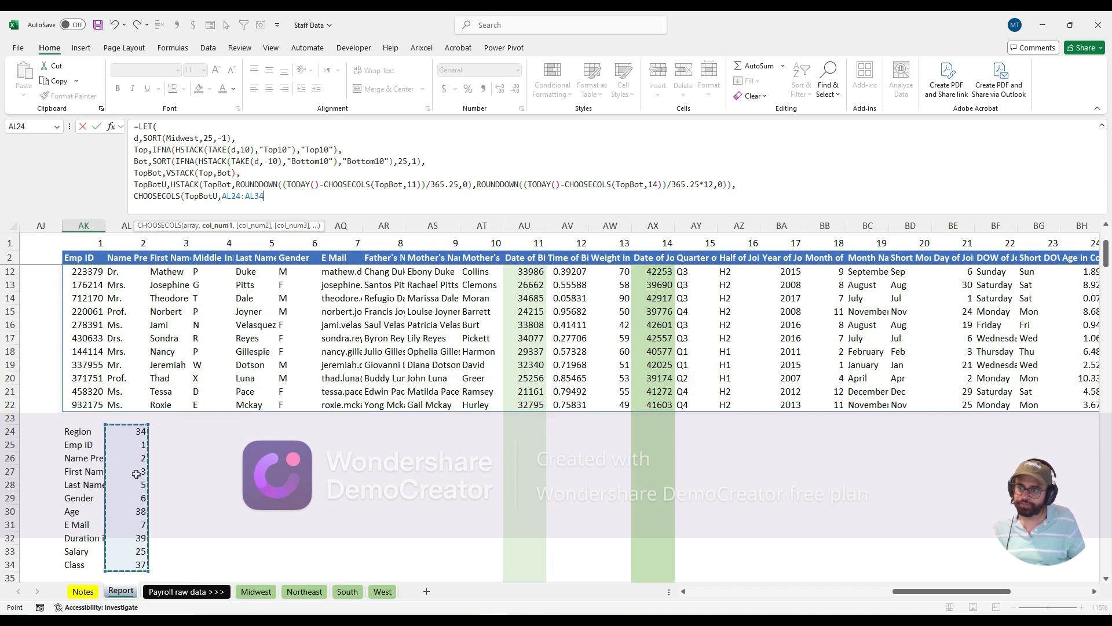
type("))")
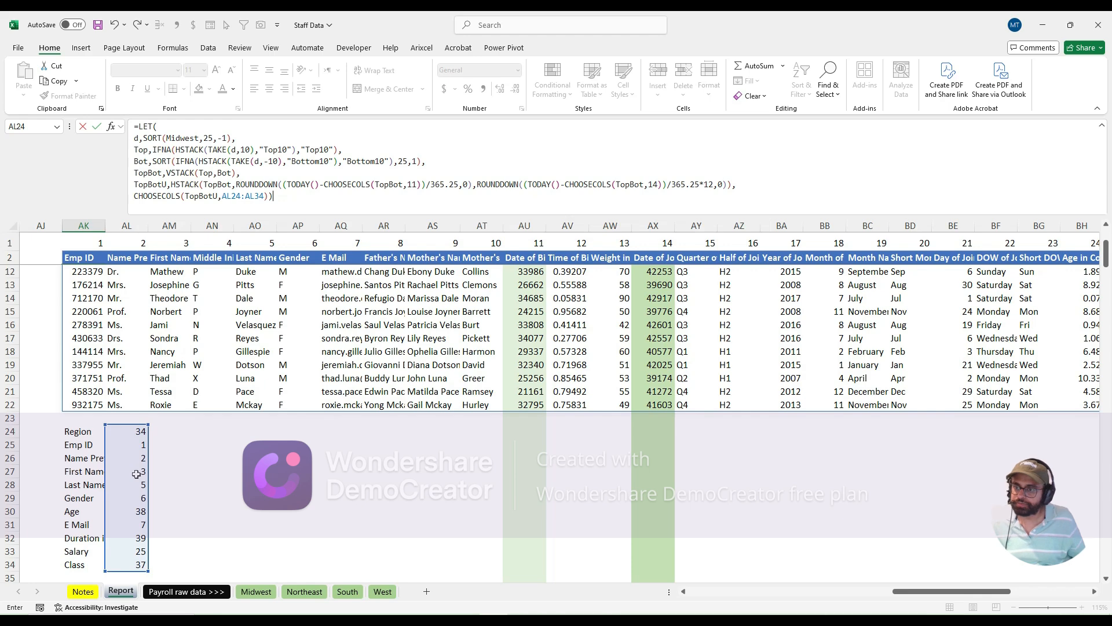
key("Return")
key("Up")
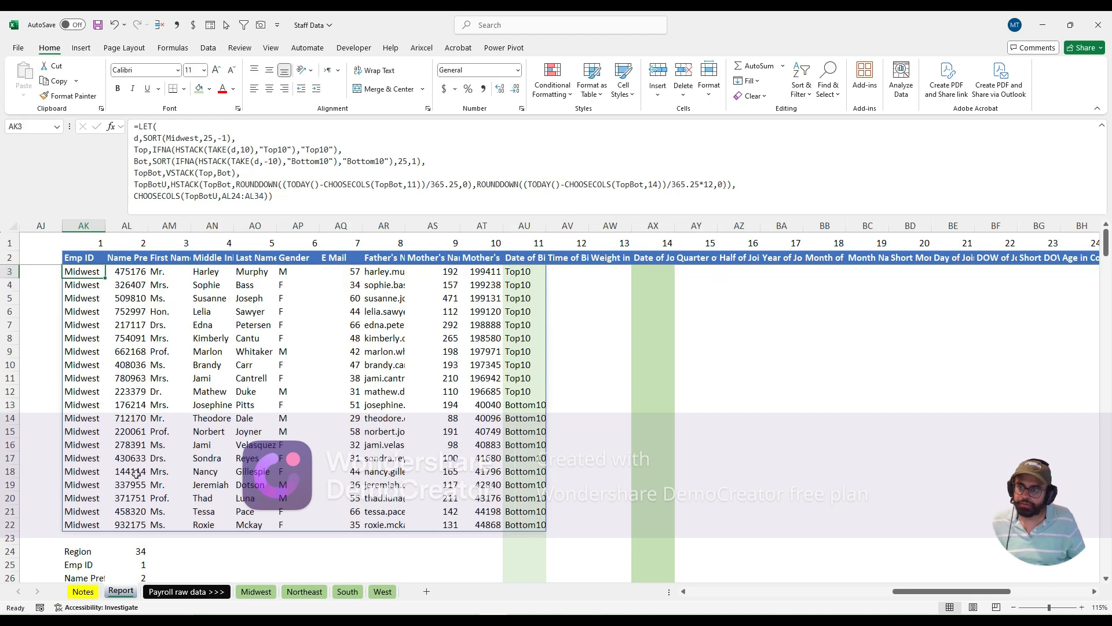
Step: Examine how the AK3 formula references the column numbers in AL24:AL34 beneath the returned records
key("F2")
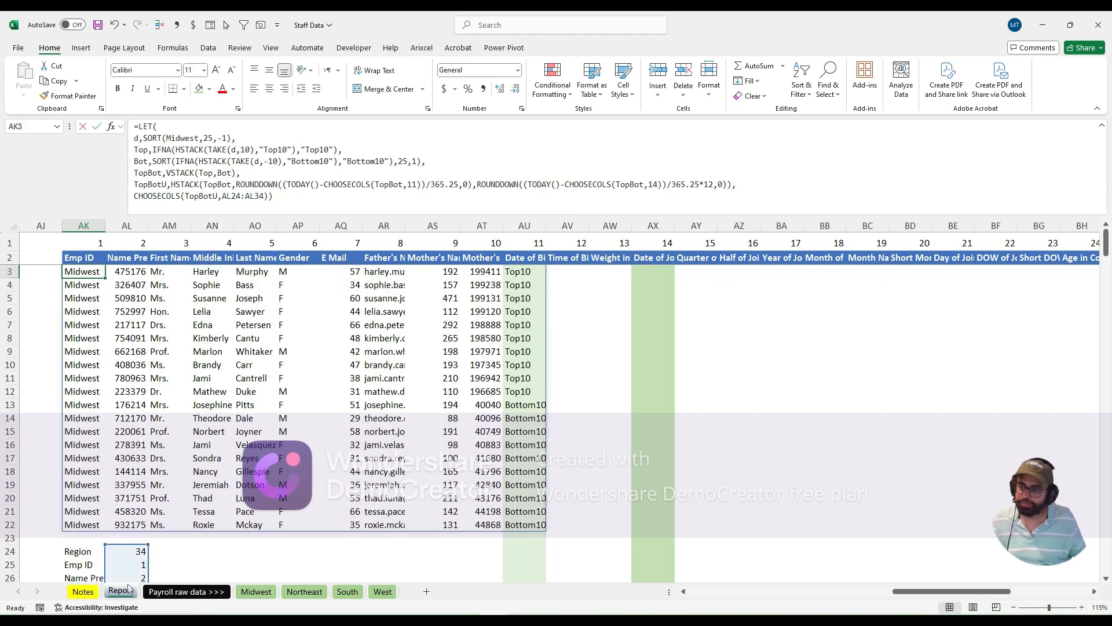
key("Escape")
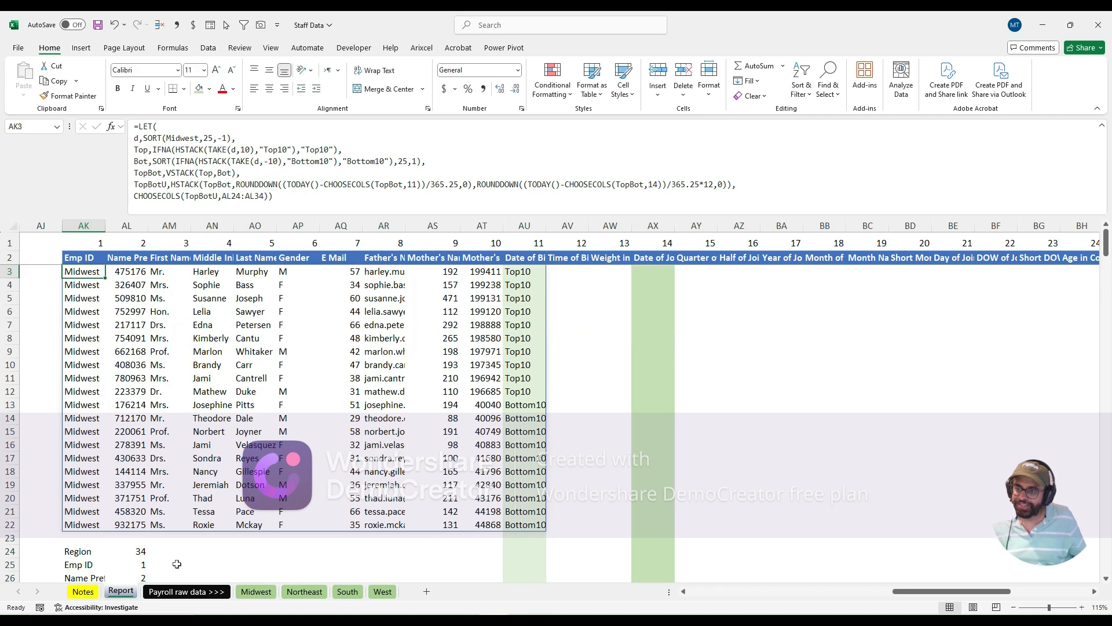
key("F2")
key("Escape")
key("F2")
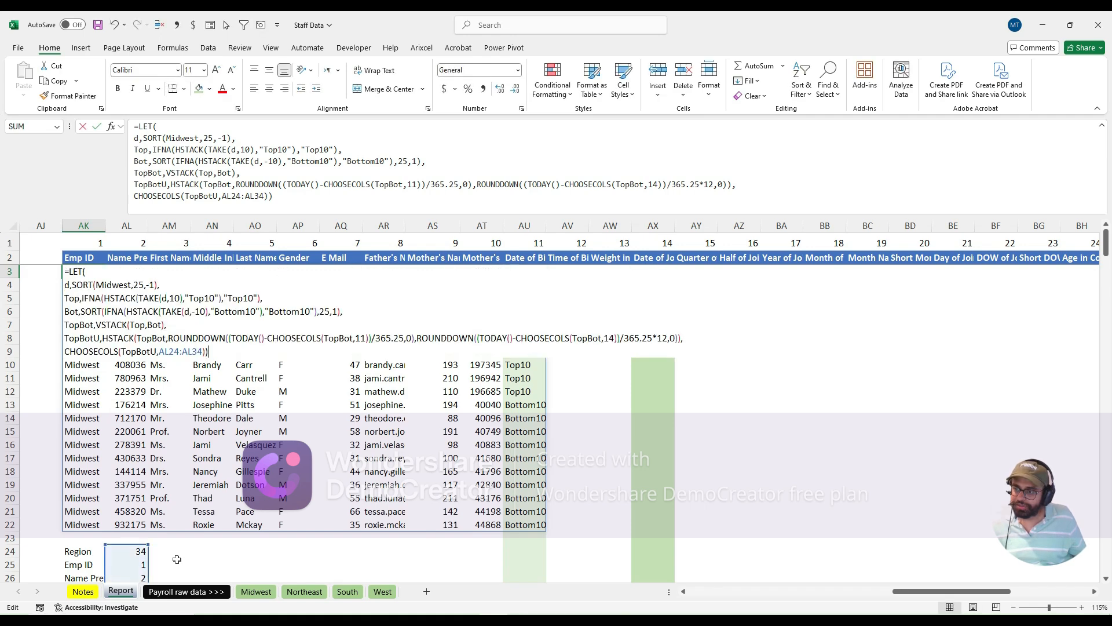
key("Escape")
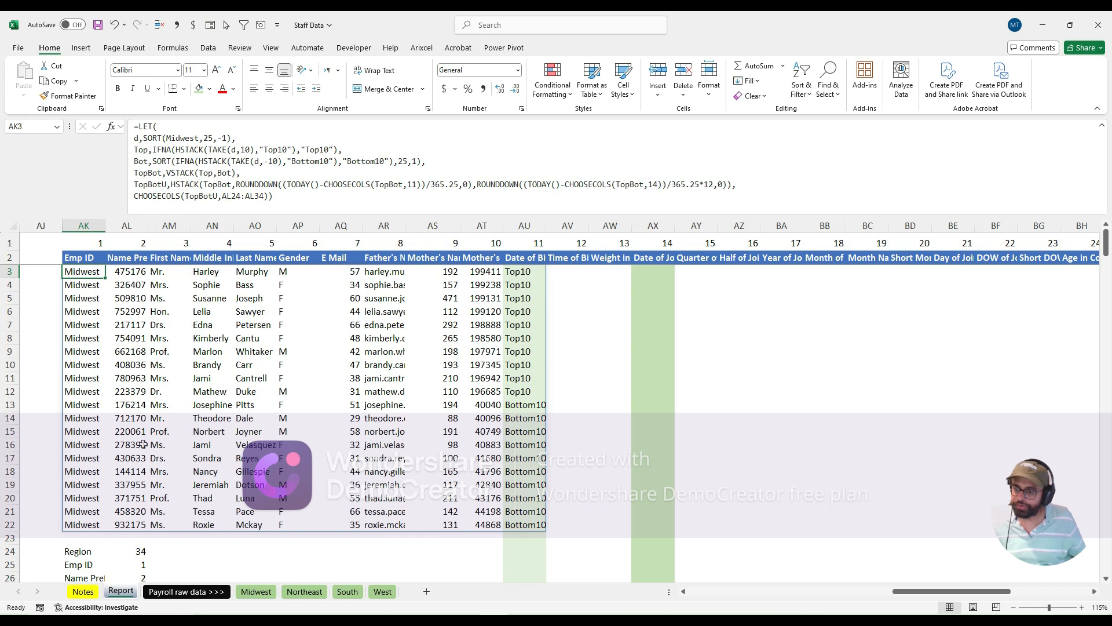
scroll(140, 571, "down", 3)
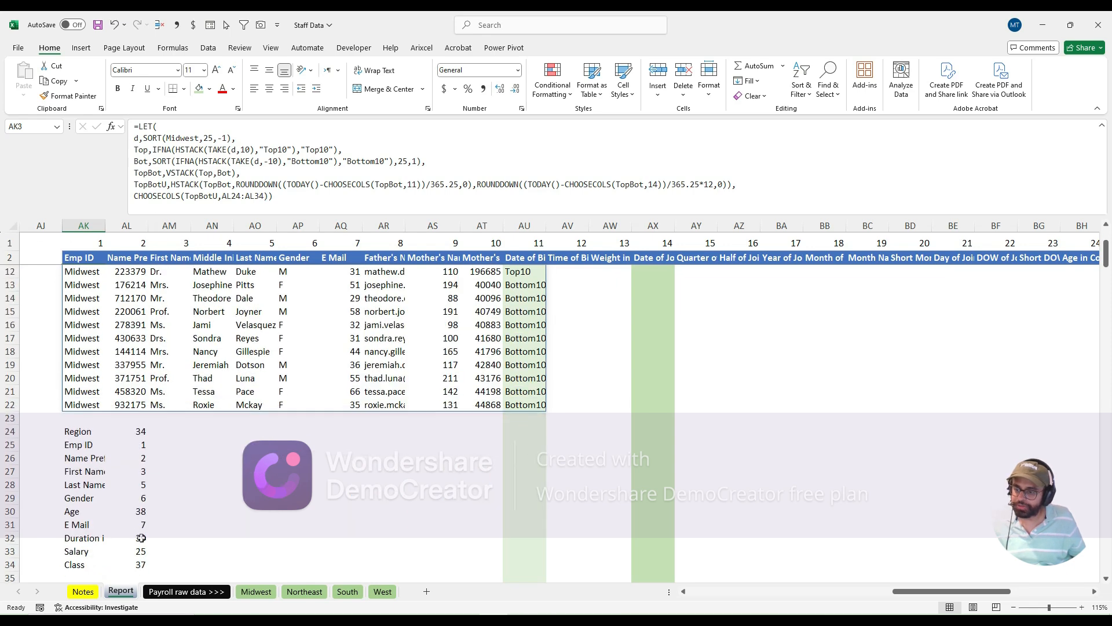
scroll(142, 553, "up", 3)
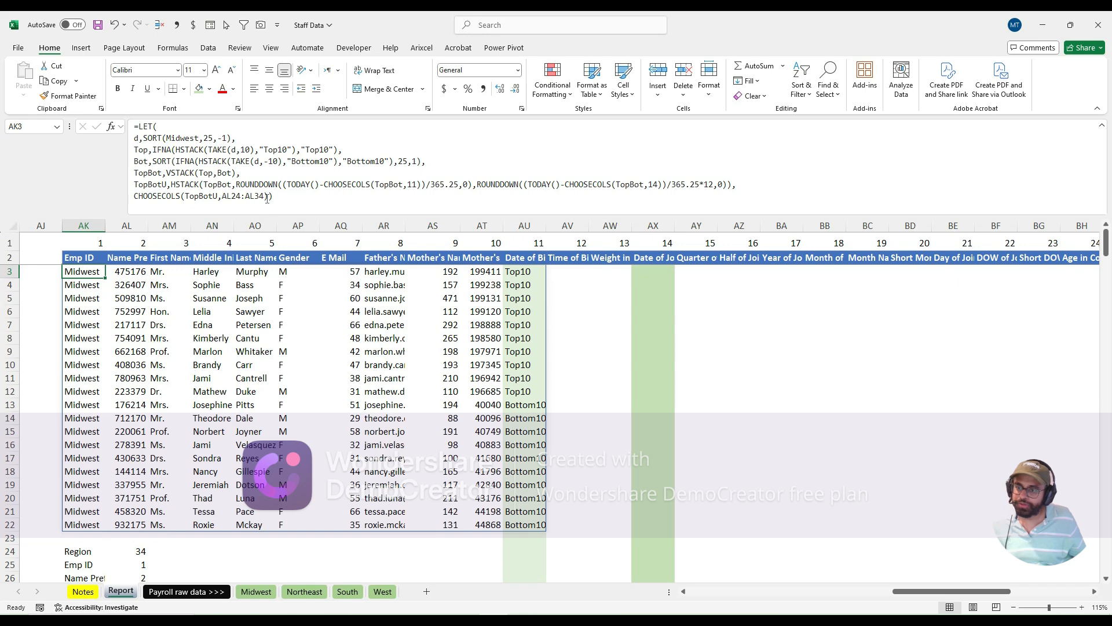
key("F2")
key("Escape")
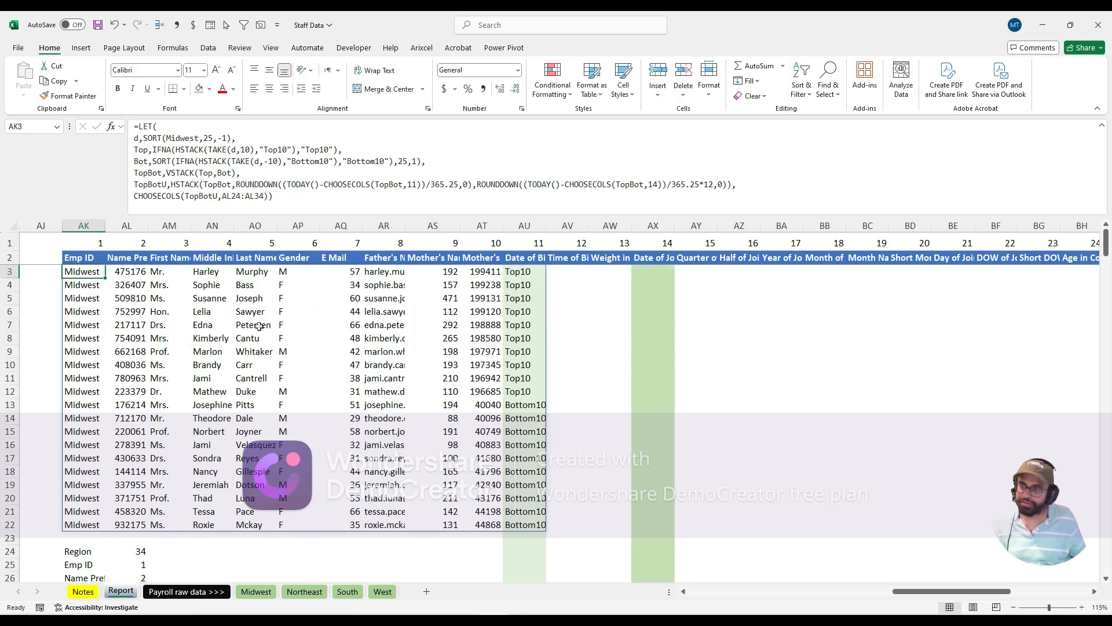
Step: Open the AK3 formula for editing and select the AL24:AL34 reference inside CHOOSECOLS
left_click(265, 196)
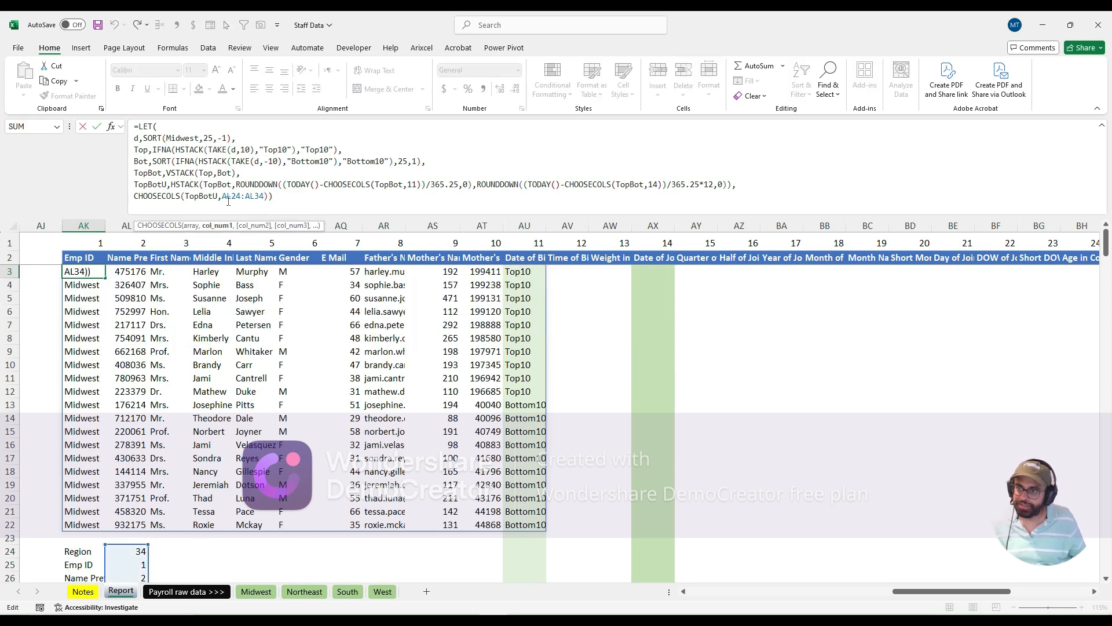
left_click_drag(223, 197, 265, 196)
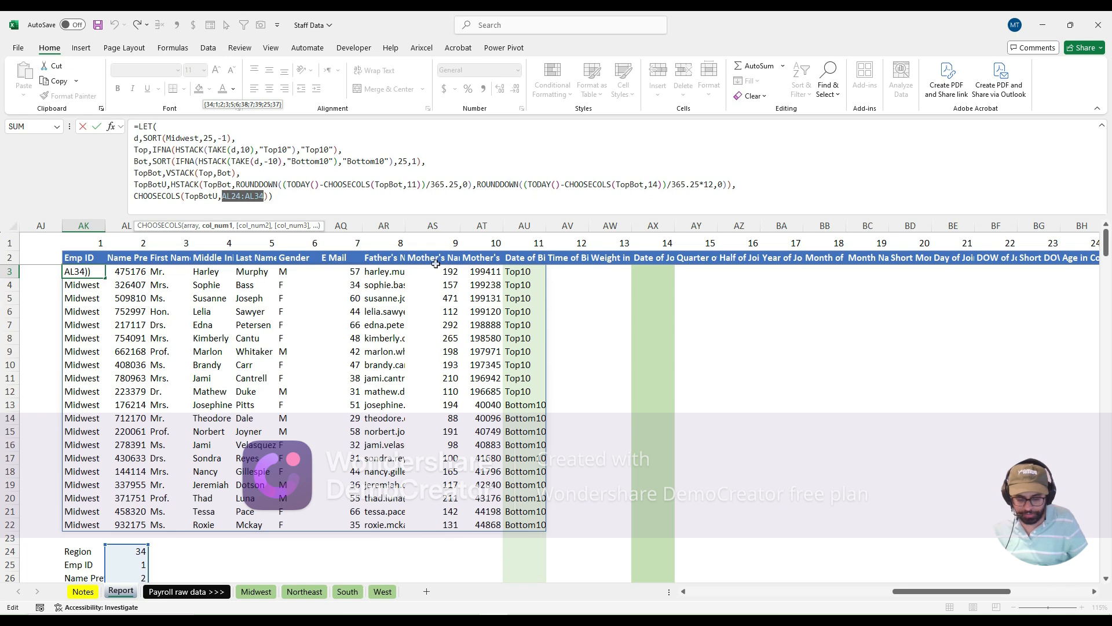